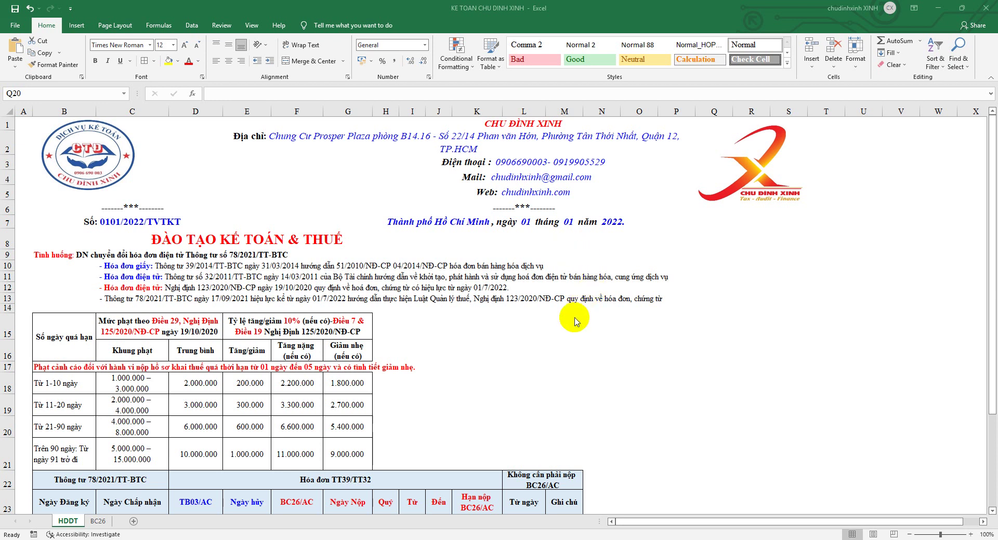
# Step: Examine the penalty ranges, averages and 10% increase/decrease formulas for the 1-10 and 11-20 day overdue rows
pyautogui.scroll(-3, 575, 322)
pyautogui.scroll(2, 575, 322)
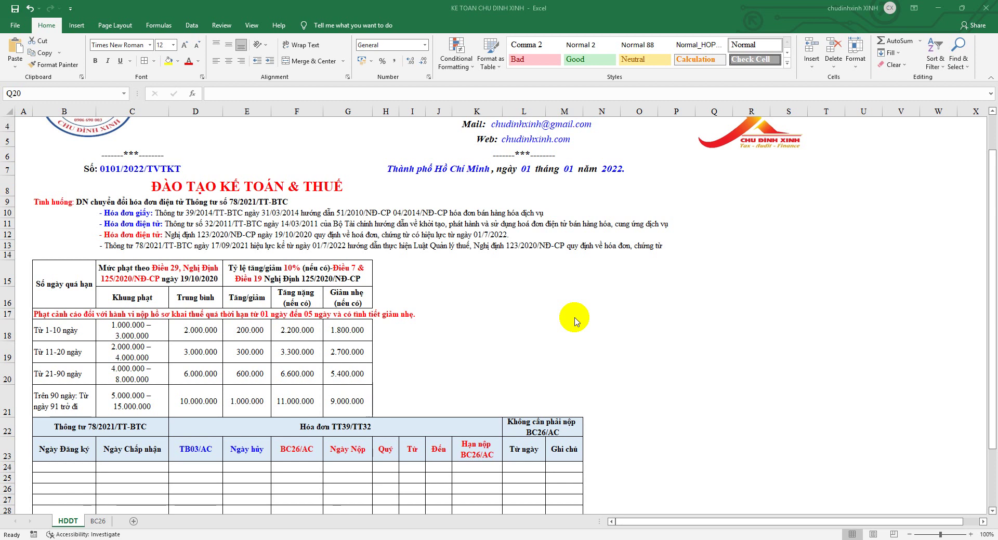
pyautogui.scroll(-1, 513, 338)
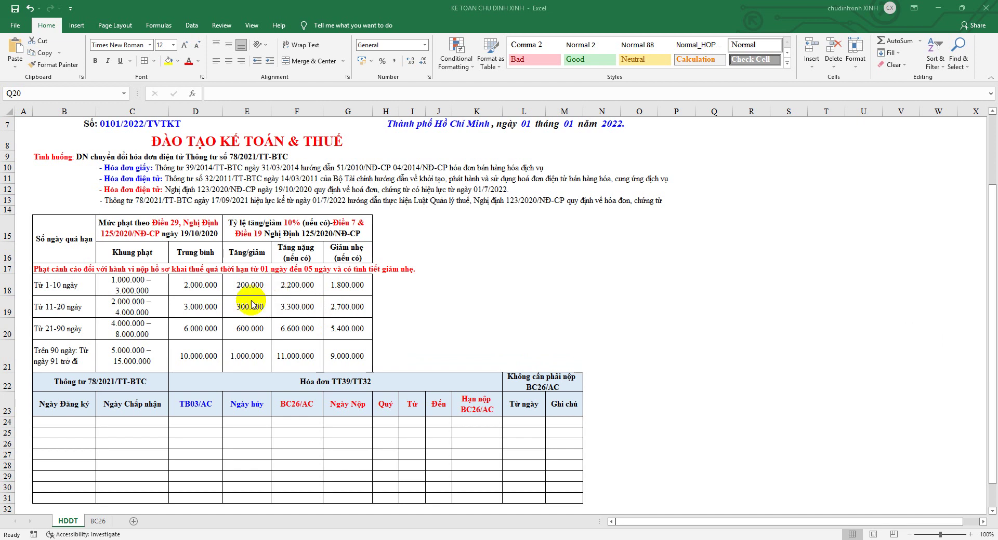
pyautogui.click(155, 284)
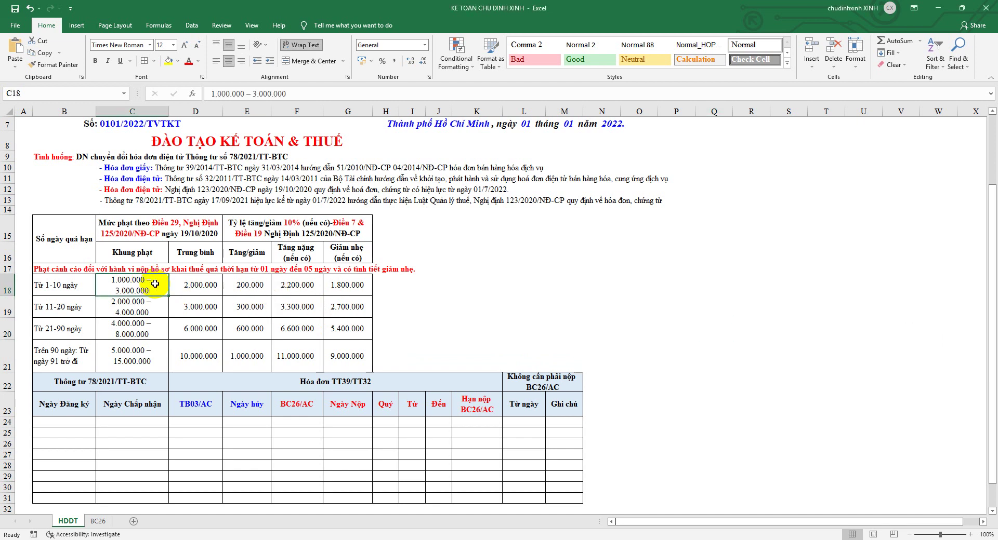
pyautogui.click(194, 283)
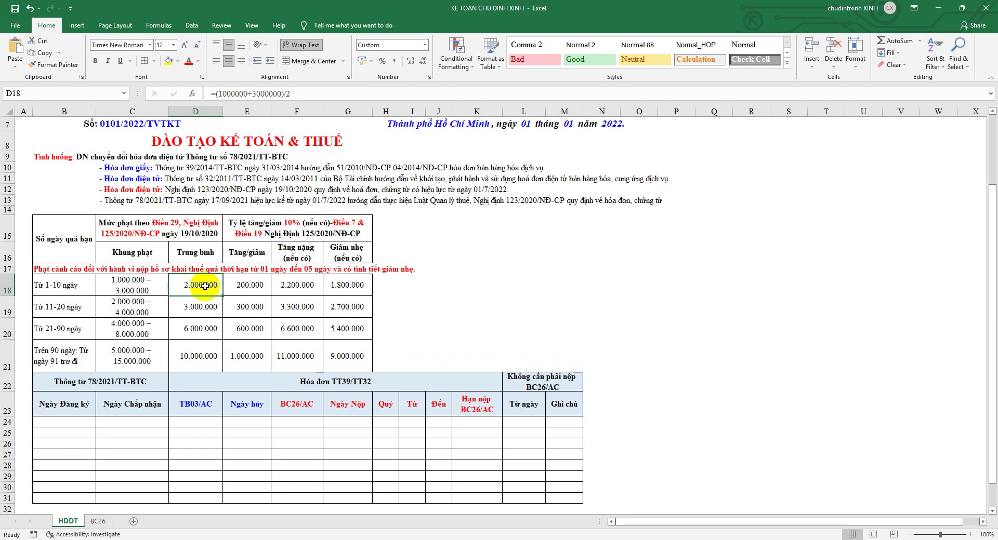
pyautogui.click(249, 284)
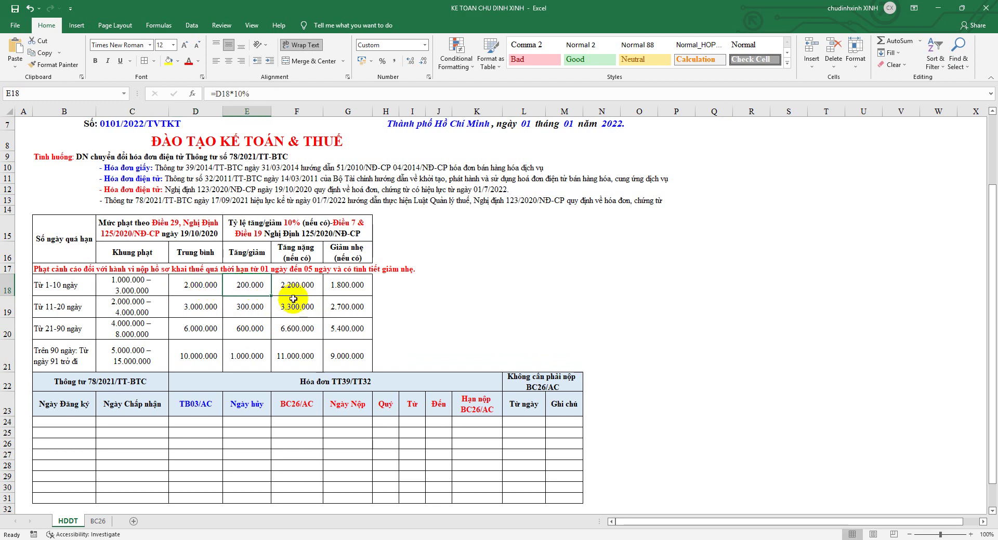
pyautogui.click(296, 285)
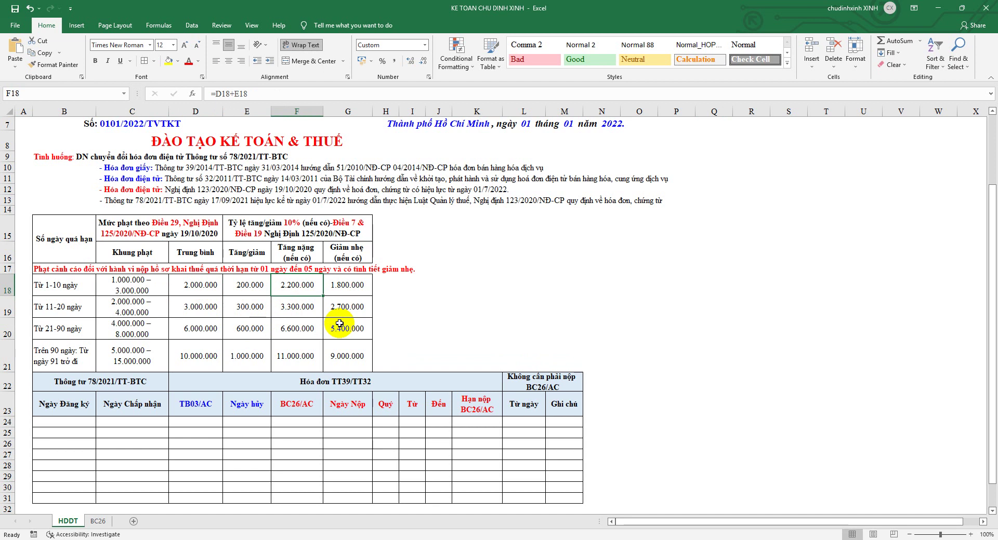
pyautogui.click(354, 287)
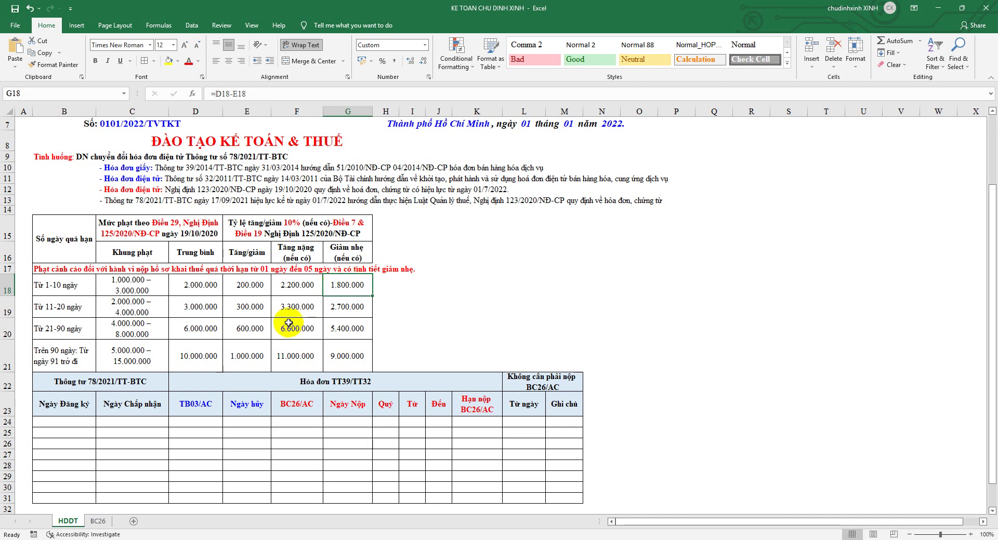
pyautogui.click(213, 307)
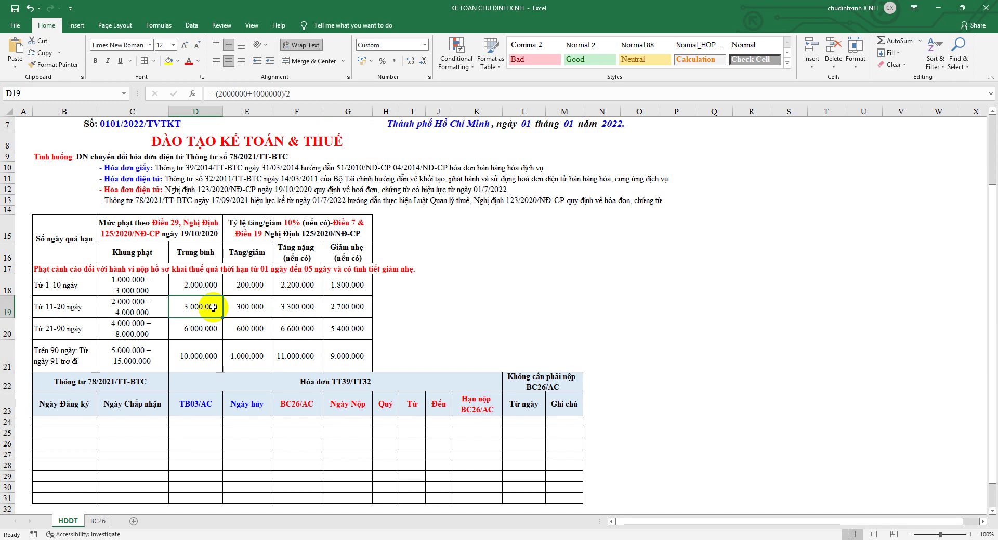
pyautogui.click(251, 307)
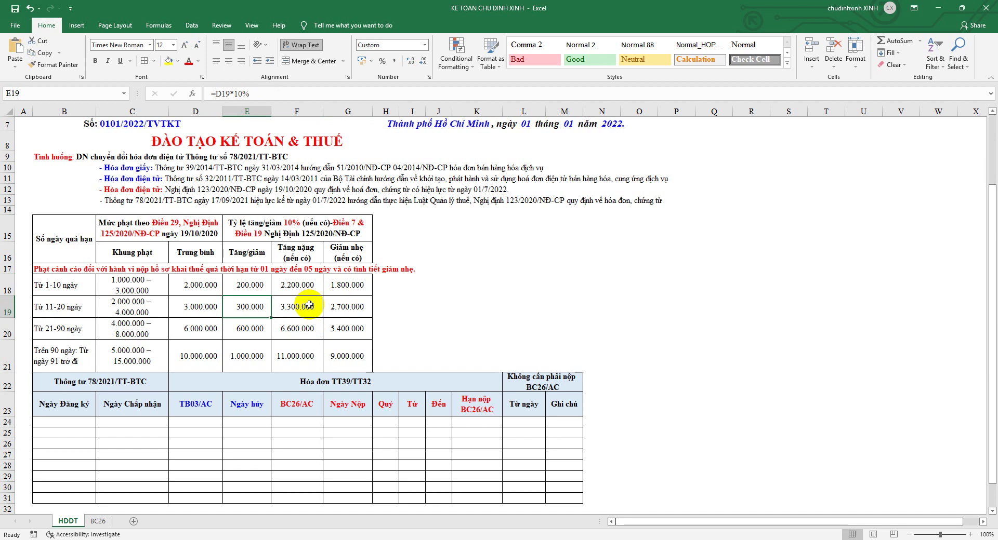
# Step: Examine the penalty ranges and the average, increase and decrease formulas for the 21-90 day and over-90-day rows
pyautogui.click(2, 328)
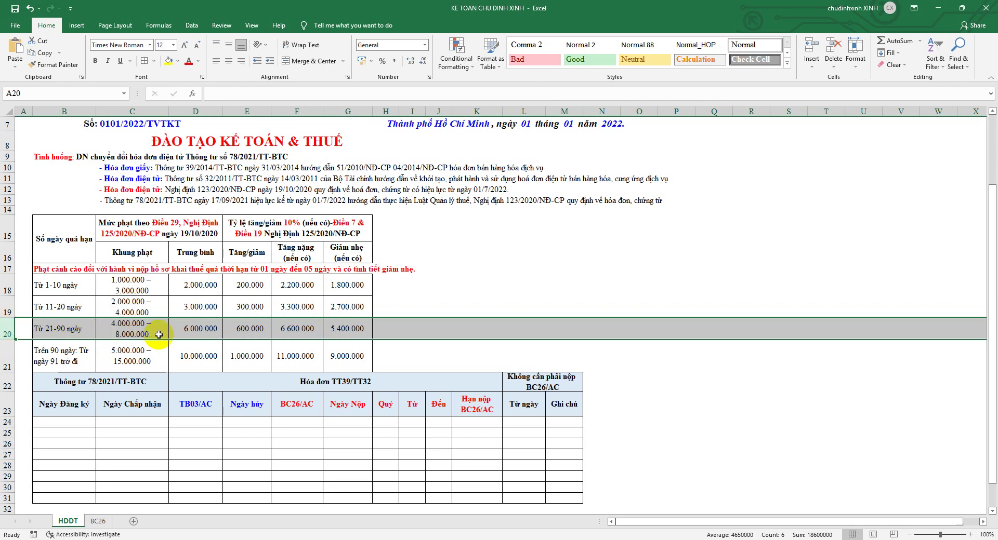
pyautogui.click(195, 329)
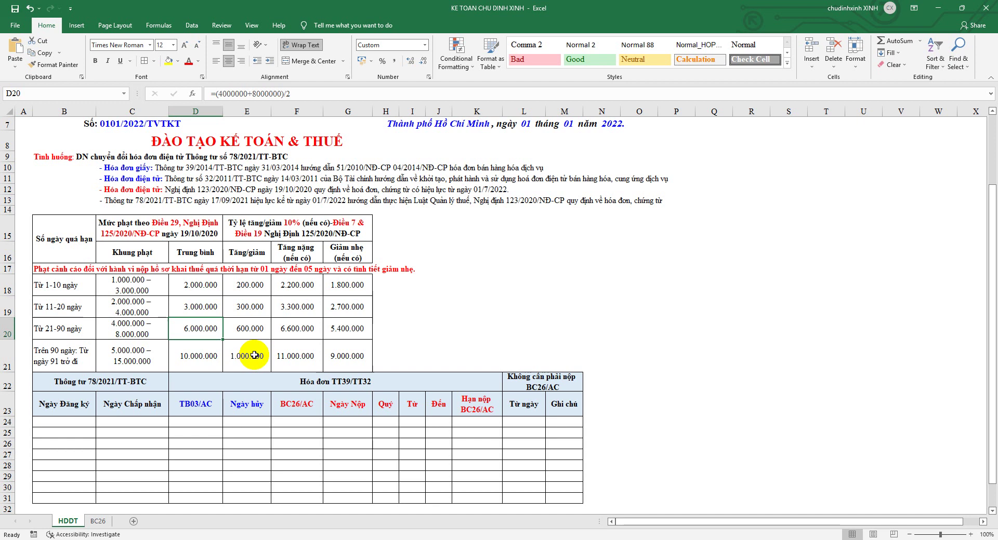
pyautogui.click(259, 327)
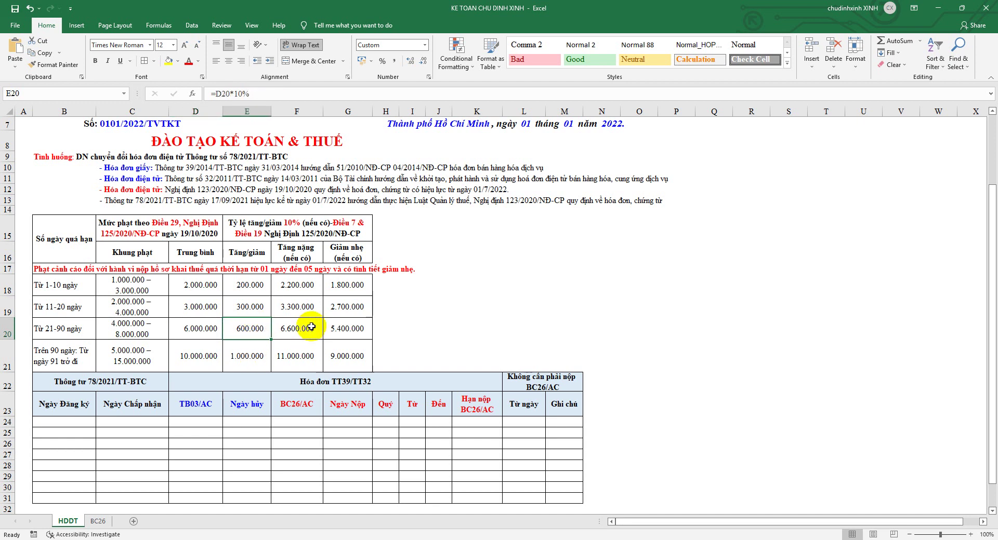
pyautogui.click(310, 335)
pyautogui.click(351, 327)
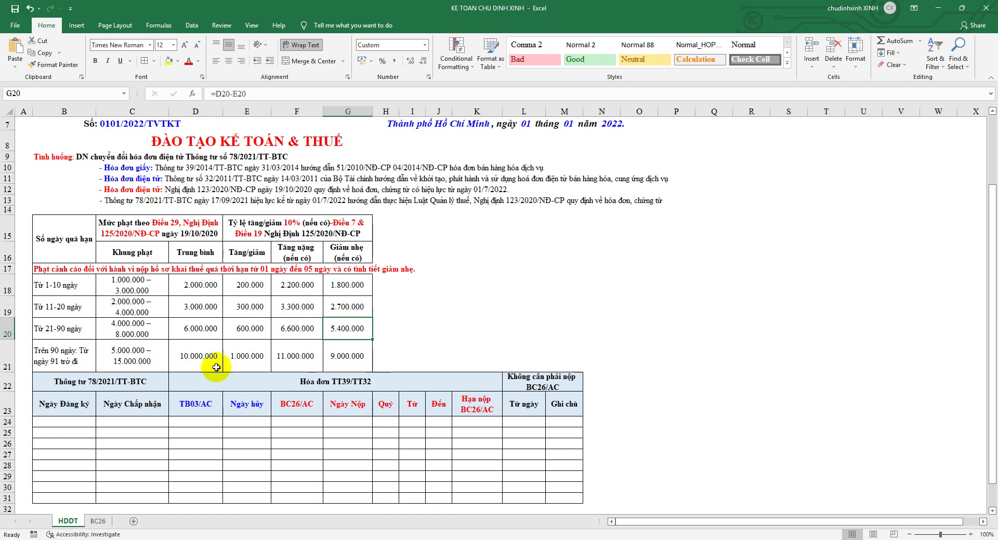
pyautogui.click(3, 356)
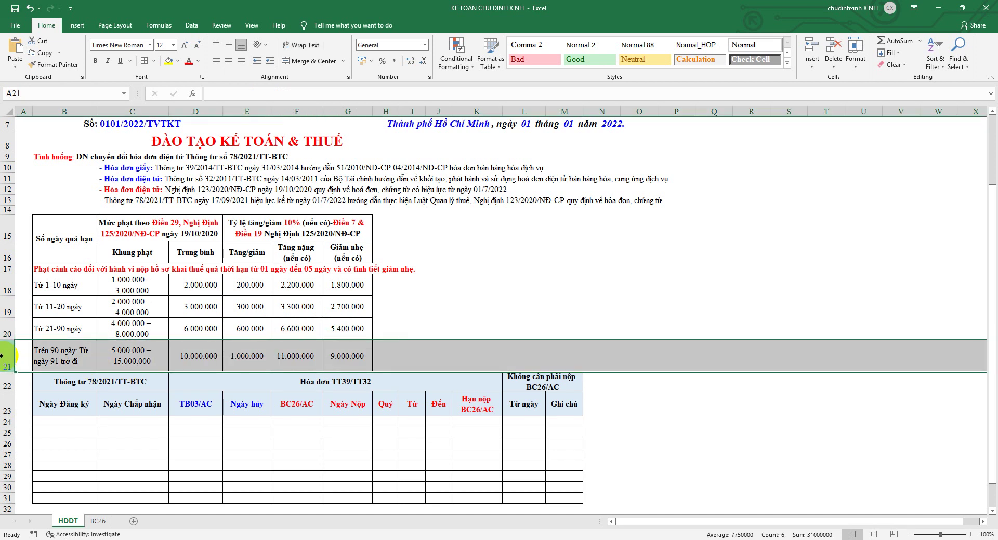
pyautogui.click(134, 351)
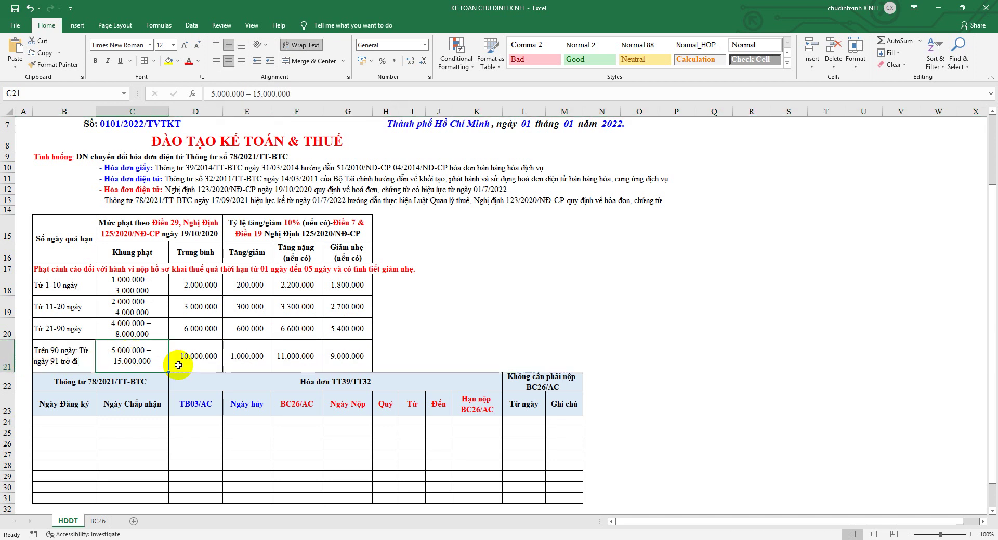
pyautogui.click(188, 357)
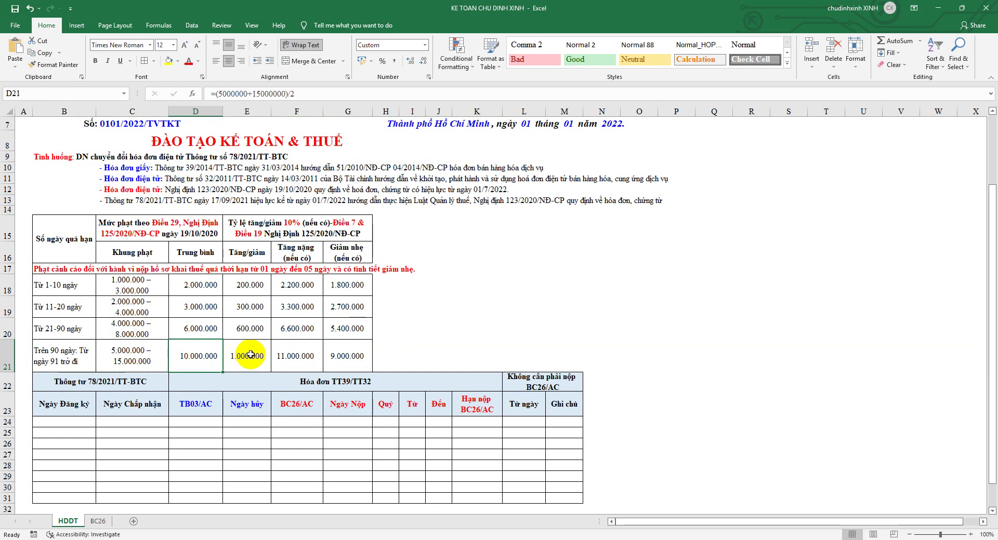
pyautogui.click(309, 359)
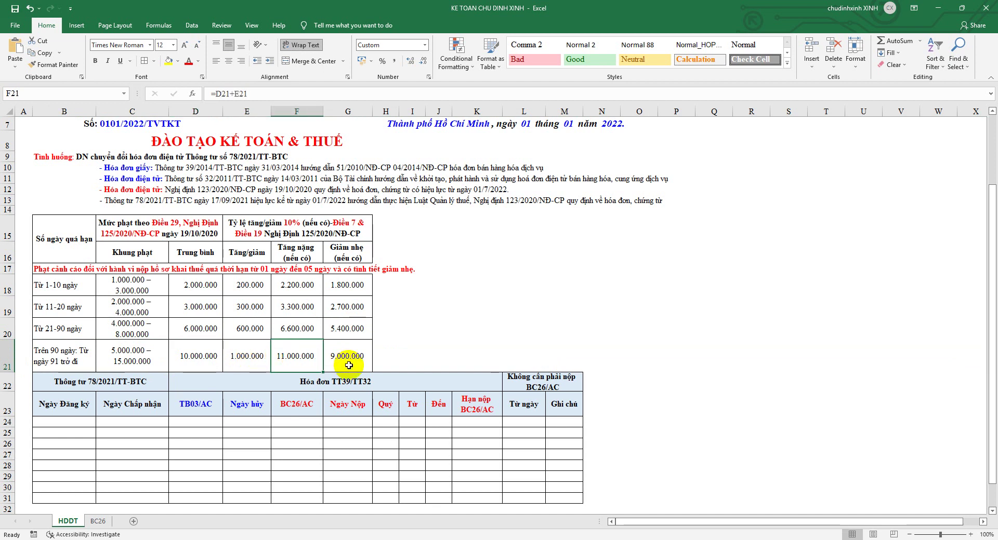
pyautogui.click(350, 358)
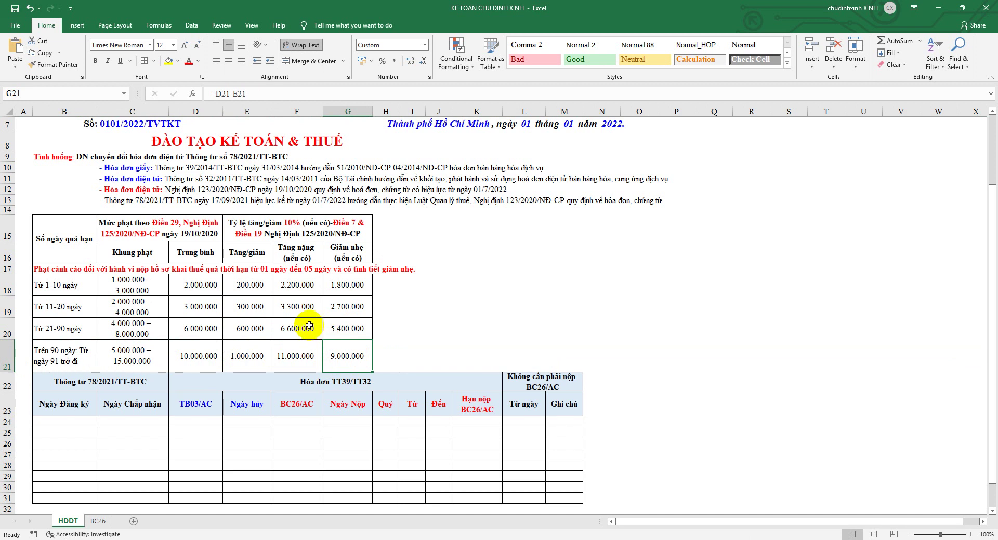
# Step: Enter 15/12/21 as the registration date (Ngày Đăng ký) in cell B24 of the invoice table
pyautogui.scroll(-1, 309, 325)
pyautogui.scroll(-1, 309, 325)
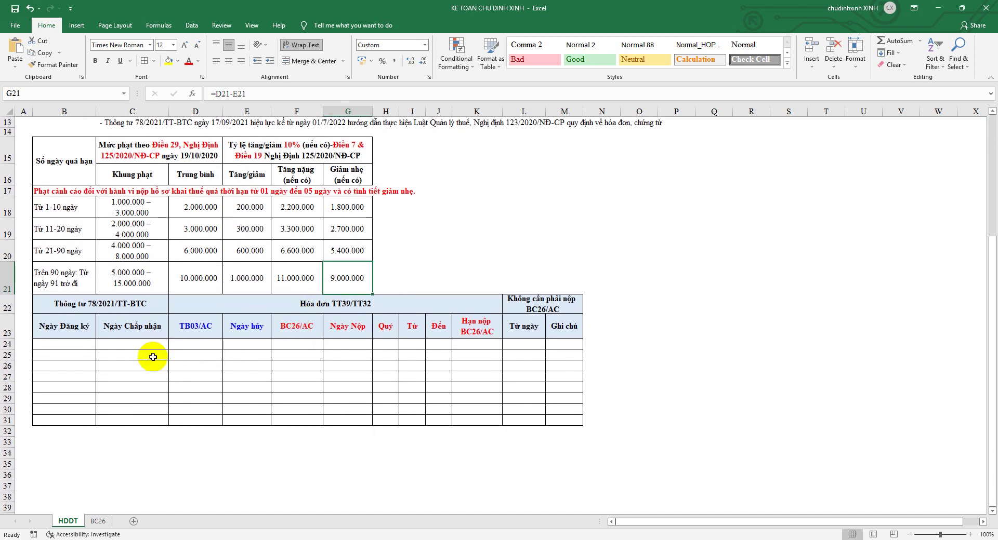
pyautogui.click(88, 345)
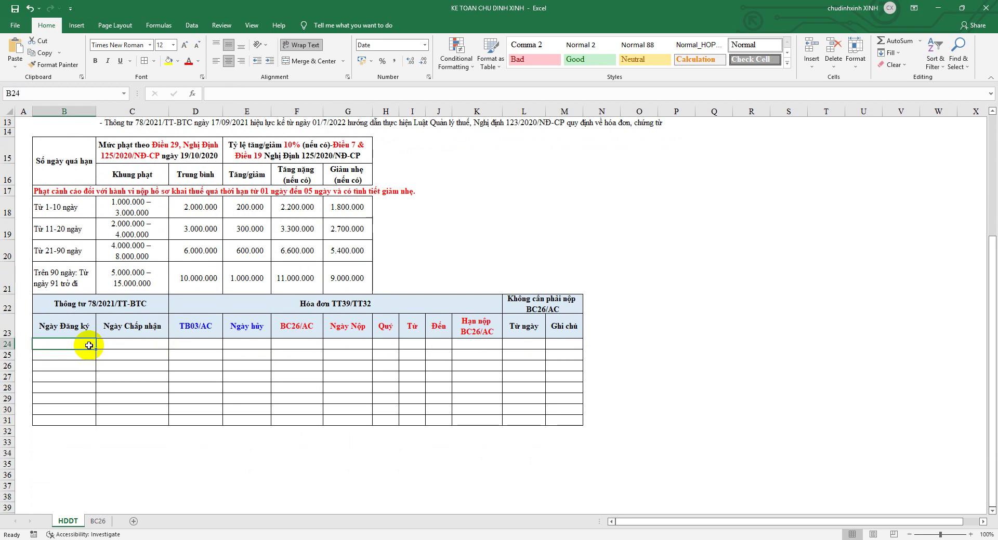
pyautogui.write('15/12/21')
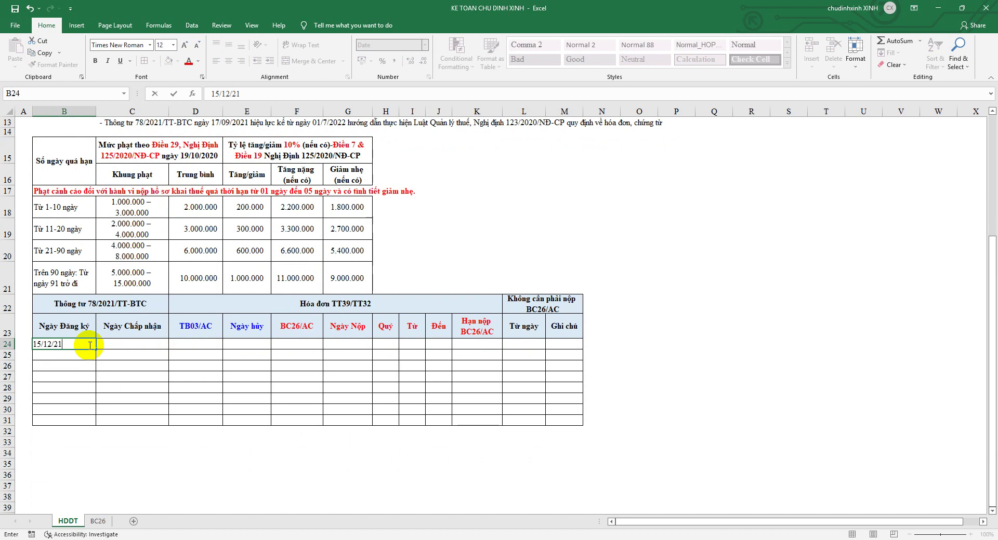
pyautogui.press('Return')
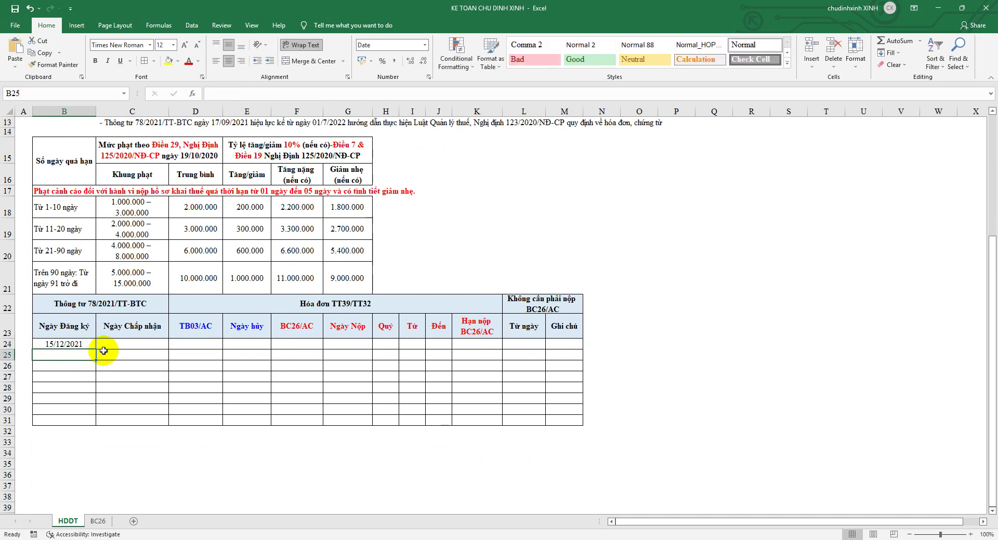
# Step: Fill the acceptance date (Ngày Chấp nhận) in C24 with a formula giving one day after the registration date in B24
pyautogui.click(109, 345)
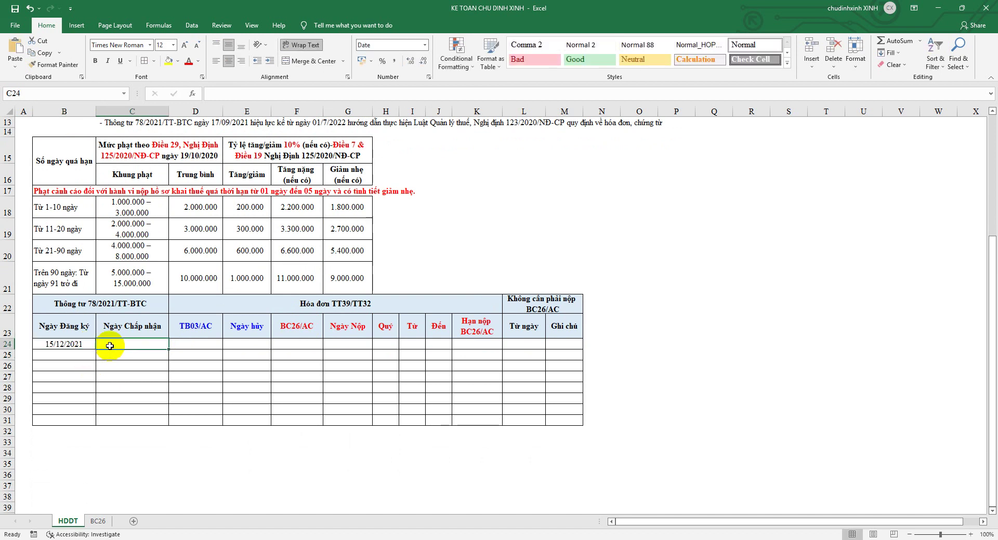
pyautogui.write('=')
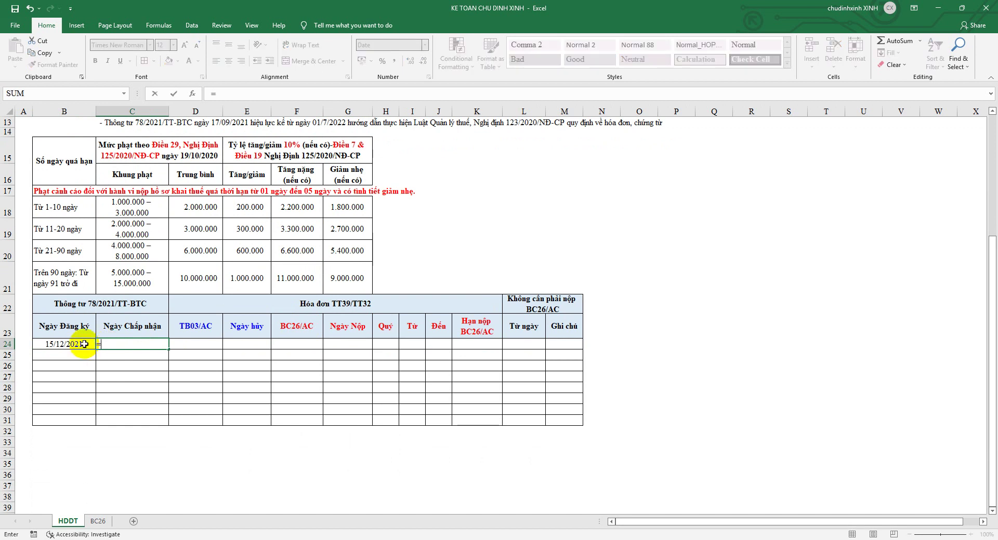
pyautogui.click(72, 343)
pyautogui.press('Return')
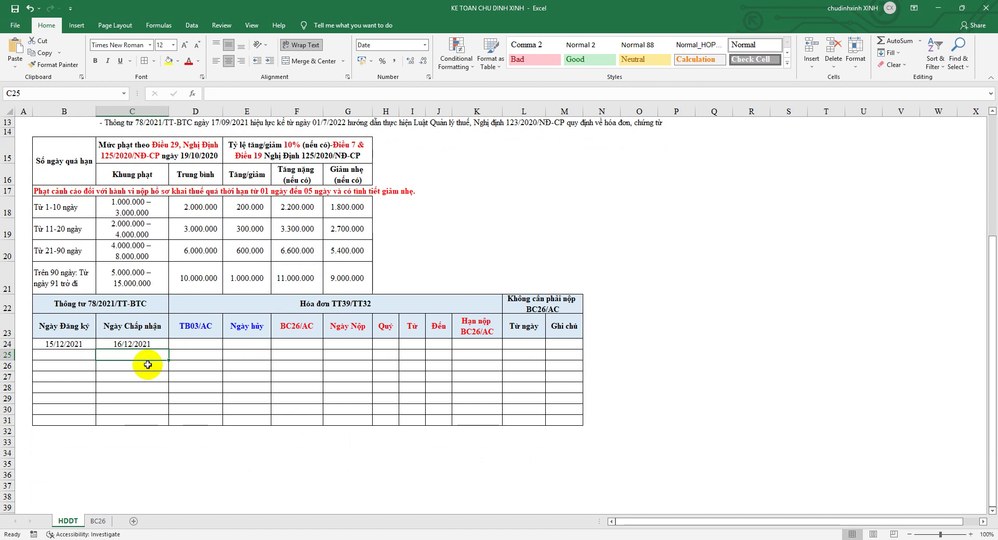
# Step: Fill the TB03/AC date in D24 with the formula =C24, linking it to the acceptance date
pyautogui.scroll(1, 213, 366)
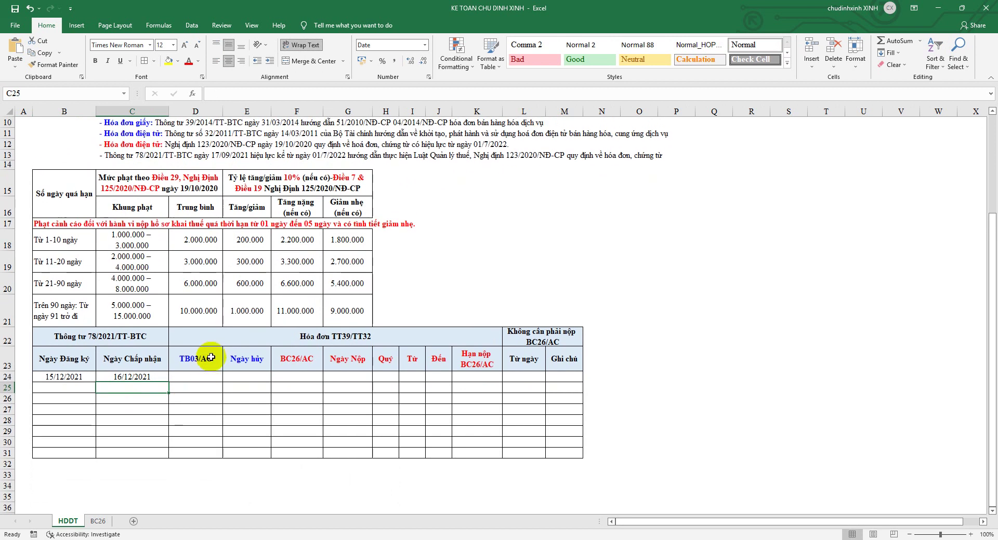
pyautogui.click(196, 375)
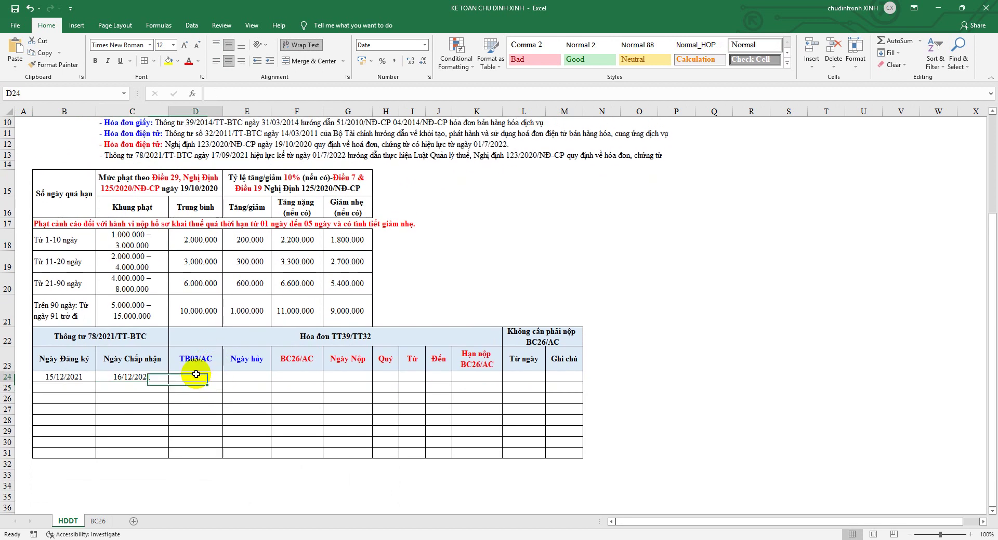
pyautogui.write('=')
pyautogui.click(145, 376)
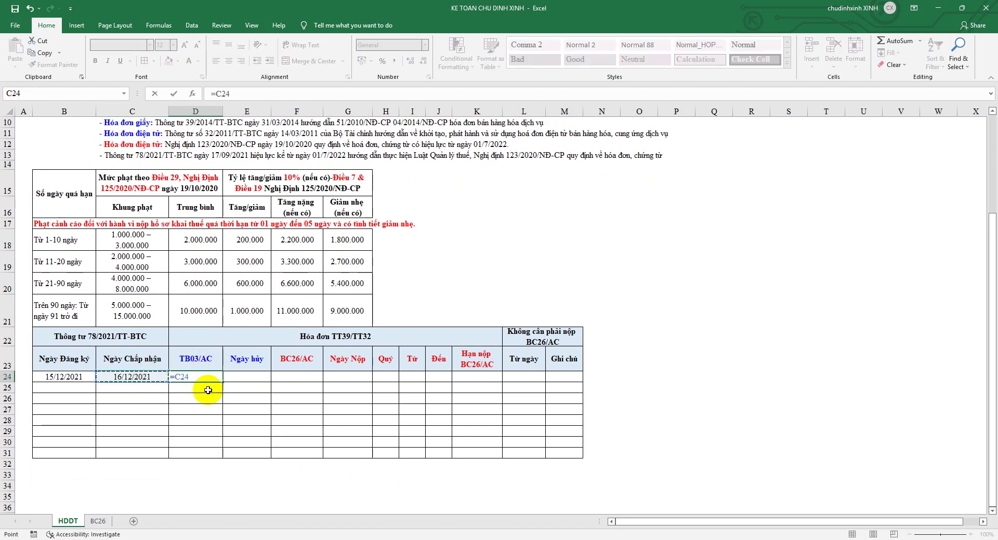
pyautogui.press('Return')
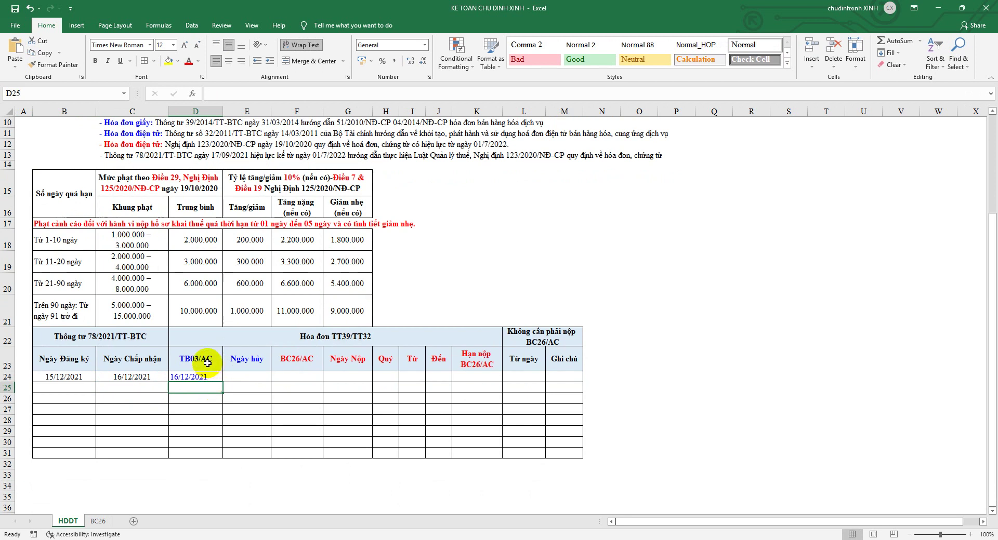
# Step: Extend the TB03/AC column header in D23 to read "TB03/AC - Hủy hóa đơn"
pyautogui.click(208, 361)
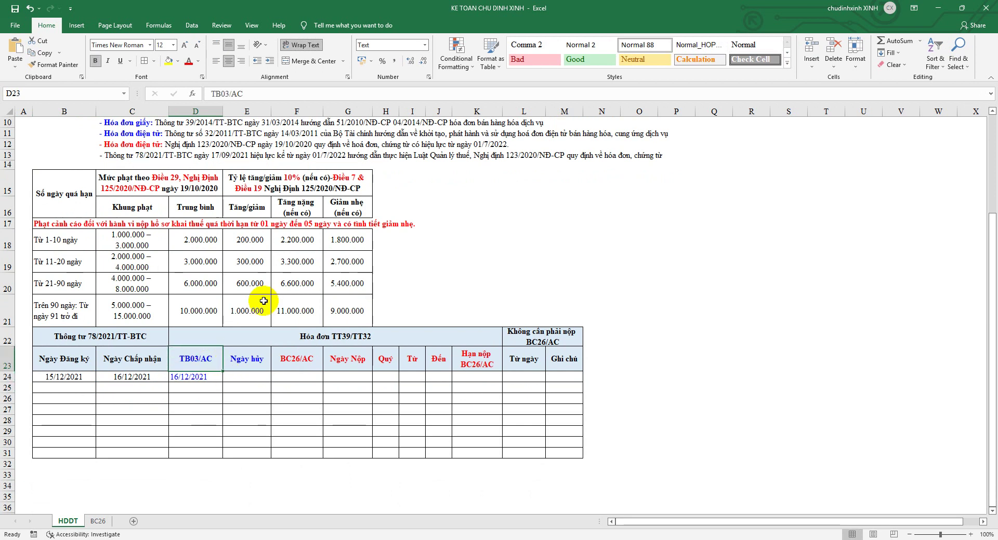
pyautogui.click(277, 96)
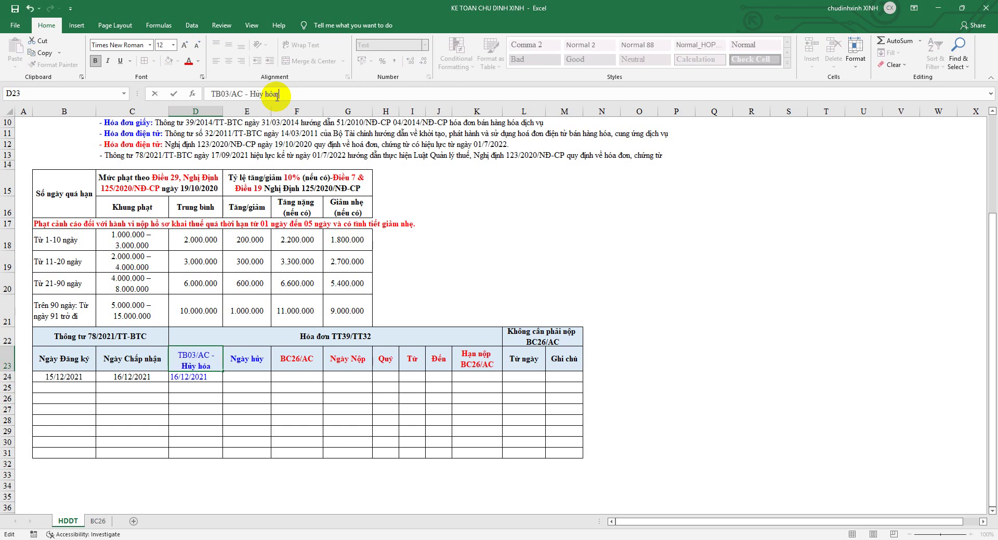
pyautogui.click(307, 312)
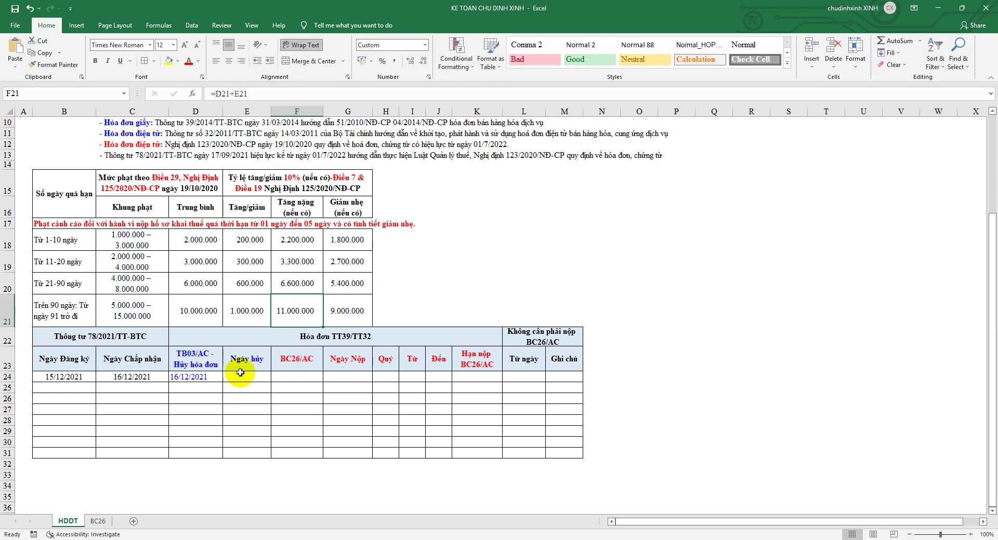
# Step: Review the regulation lines for paper invoices and Circular 32 electronic invoices in rows 10 and 11
pyautogui.scroll(2, 247, 324)
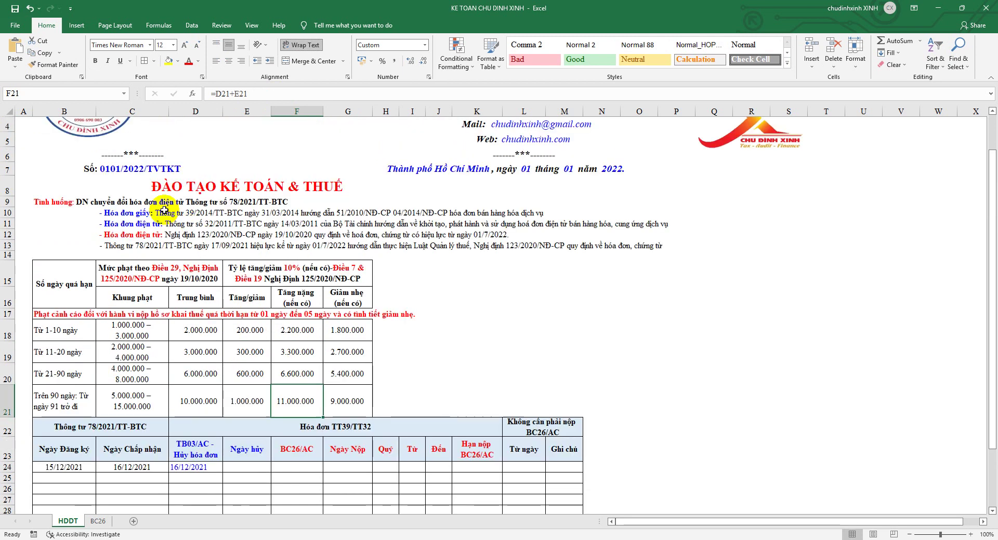
pyautogui.click(119, 213)
pyautogui.click(119, 225)
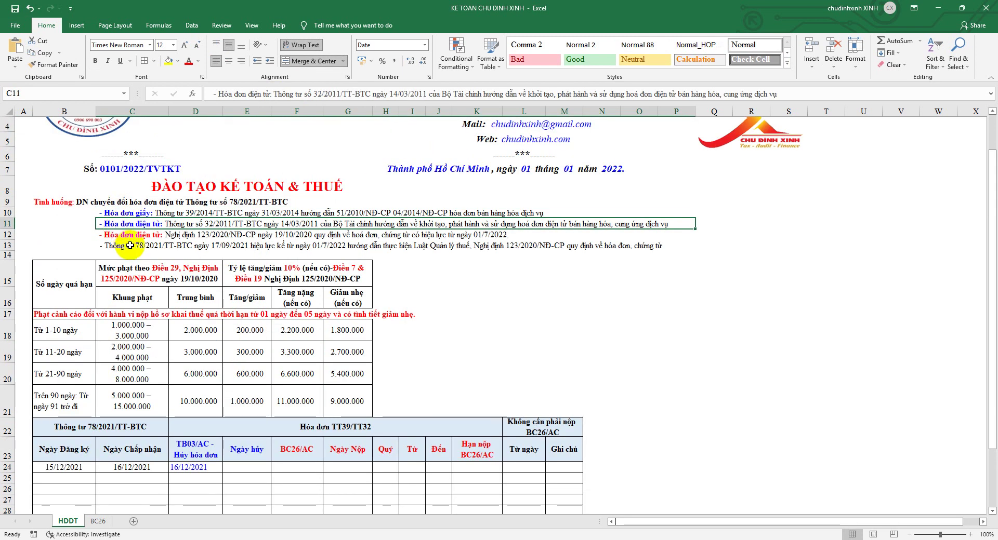
pyautogui.scroll(-2, 207, 395)
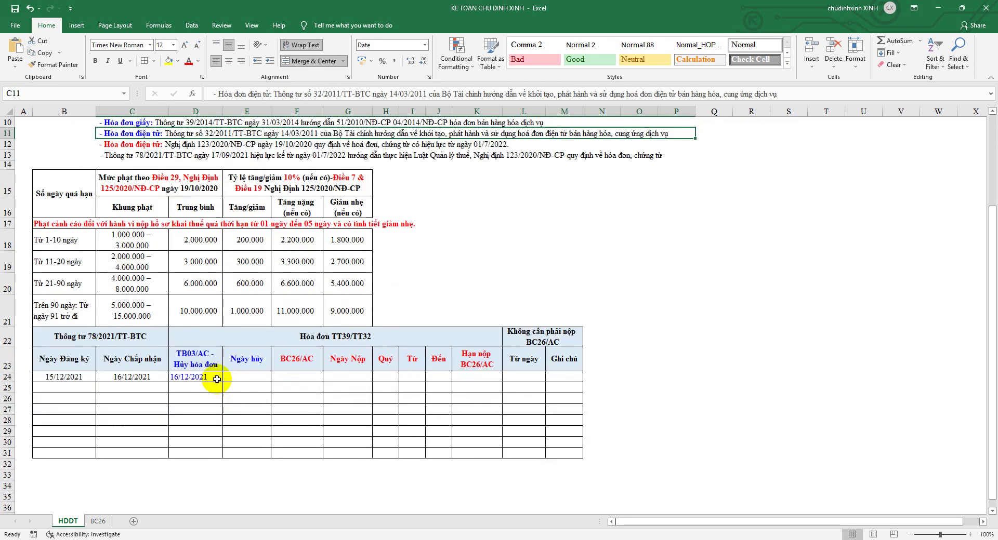
# Step: Center the date in the TB03/AC cell D24
pyautogui.click(246, 379)
pyautogui.click(206, 378)
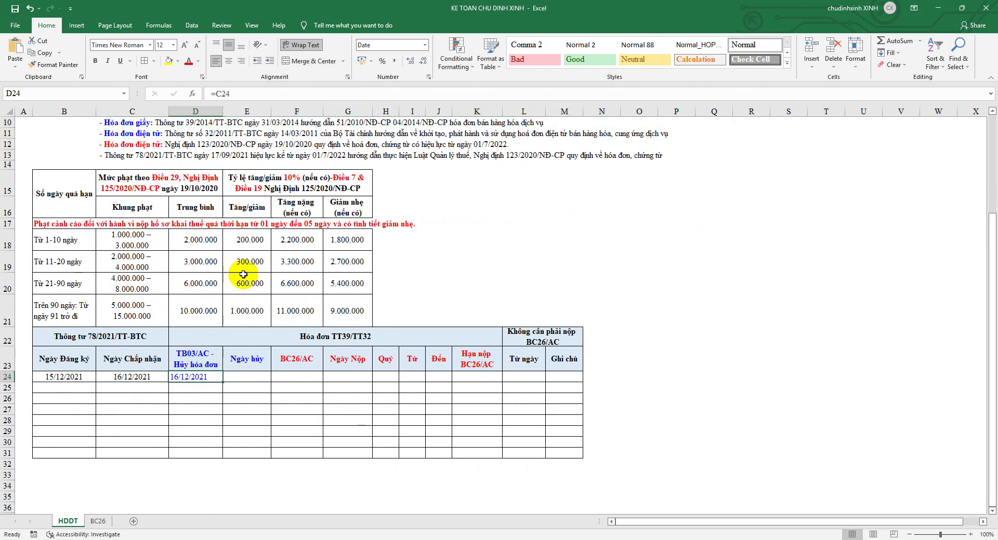
pyautogui.click(228, 61)
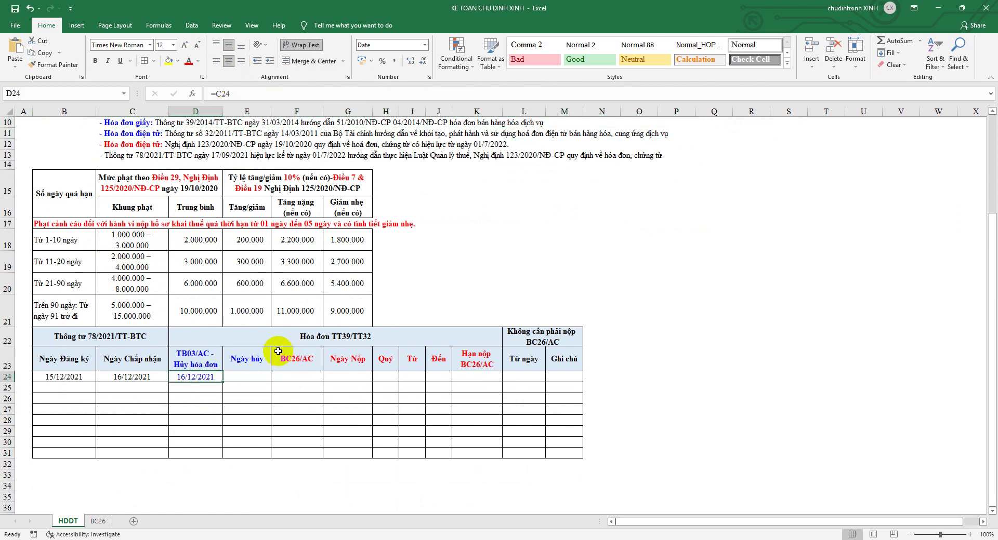
# Step: Insert a blank row at row 22, between the penalty table and the invoice timeline table
pyautogui.rightClick(12, 337)
pyautogui.click(32, 407)
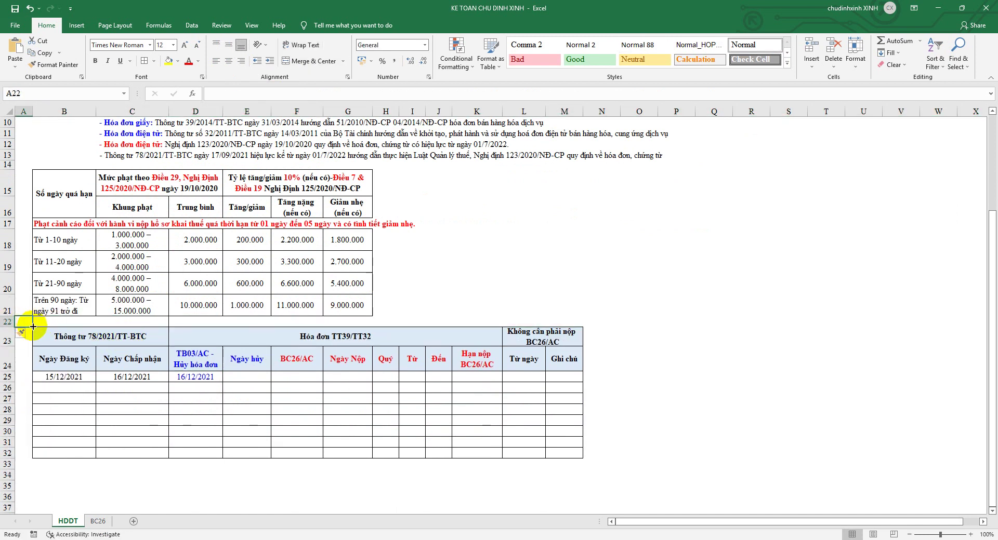
pyautogui.click(751, 336)
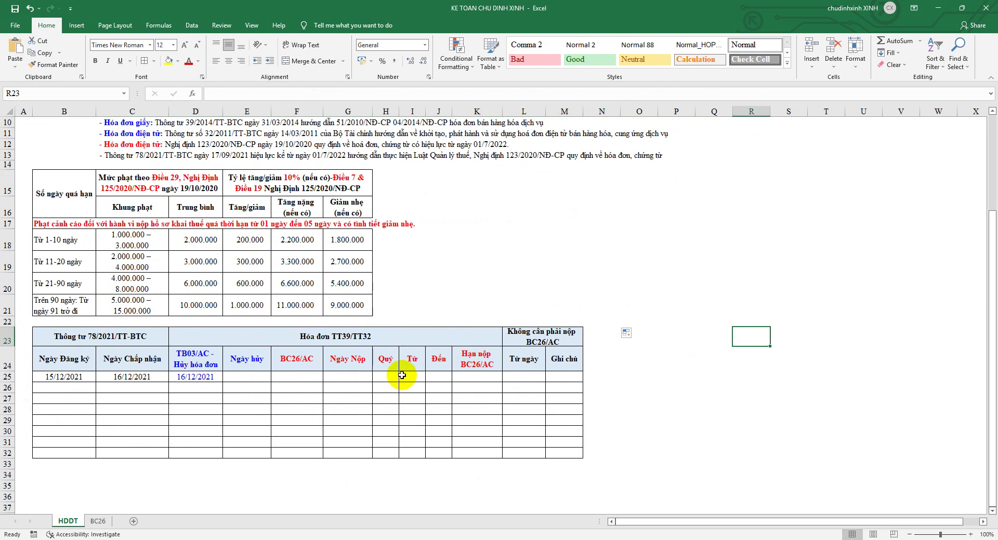
# Step: Fill the Ngày hủy date in E25 with the formula =C25, linking it to the acceptance date
pyautogui.click(243, 375)
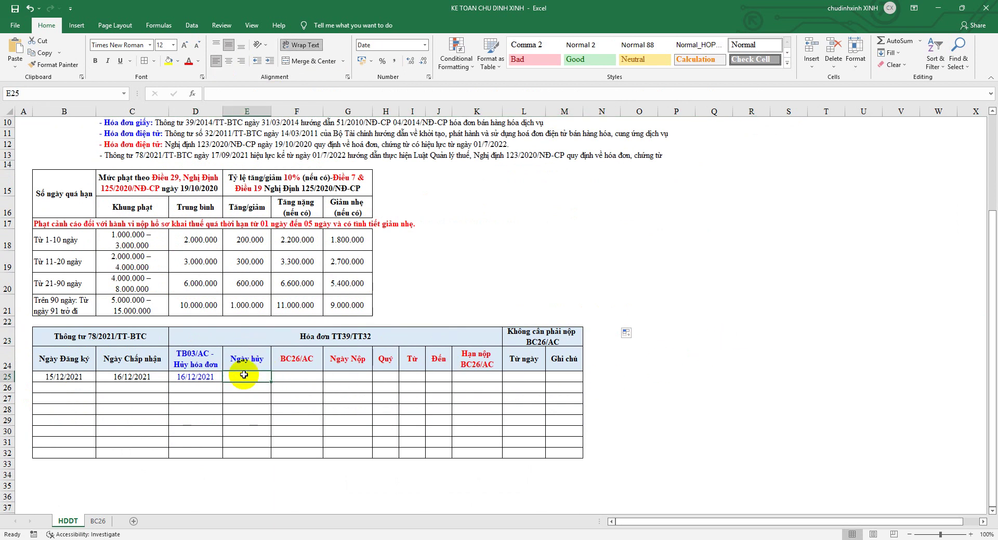
pyautogui.click(208, 362)
pyautogui.click(208, 379)
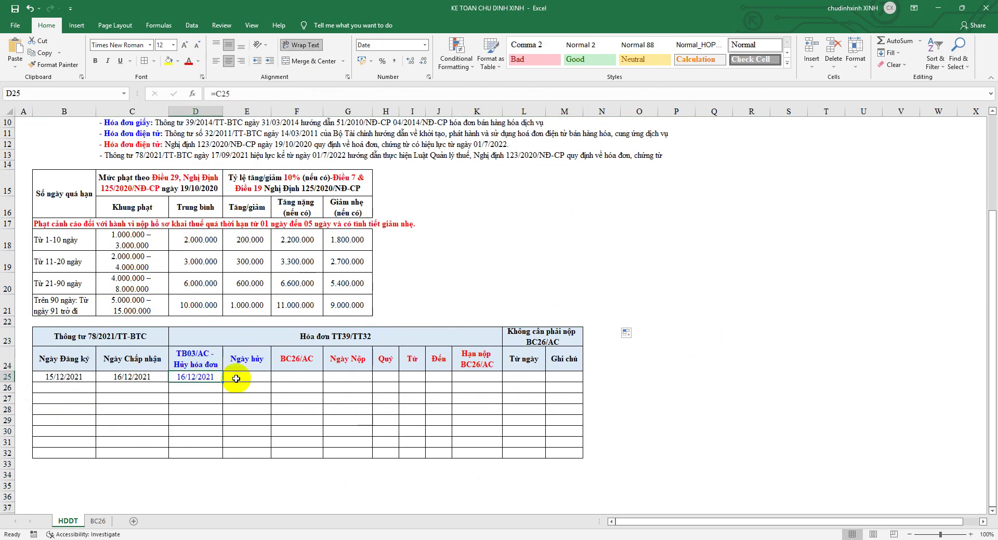
pyautogui.click(244, 376)
pyautogui.write('=')
pyautogui.click(142, 377)
pyautogui.press('Return')
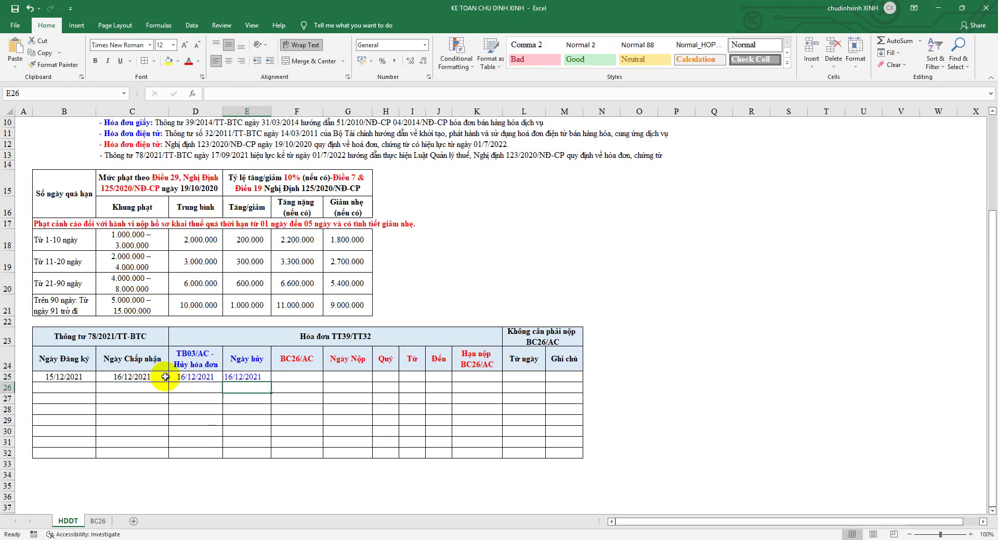
# Step: Replace the date in D25 with the form name "TB03/AC" copied from the header text above it
pyautogui.click(201, 358)
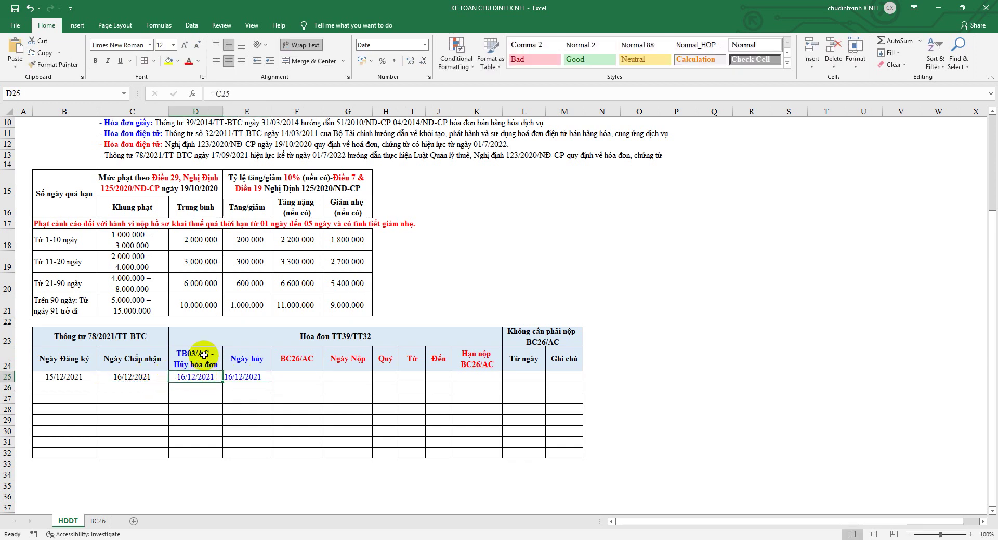
pyautogui.doubleClick(223, 94)
pyautogui.rightClick(223, 94)
pyautogui.click(244, 123)
pyautogui.rightClick(206, 379)
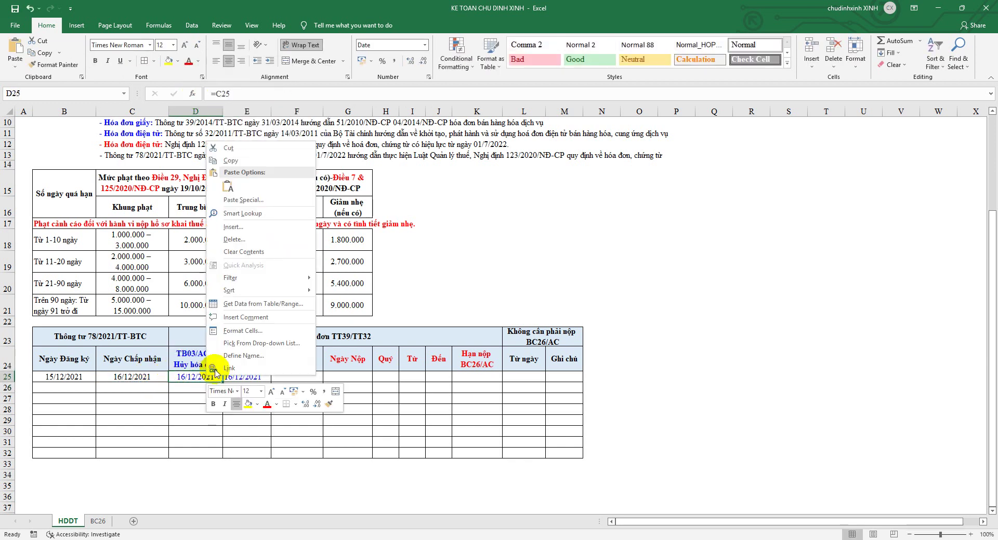
pyautogui.click(231, 190)
# Step: Remove the space before the hyphen in header D24 so it reads "TB03/AC- Hủy hóa đơn"
pyautogui.click(196, 359)
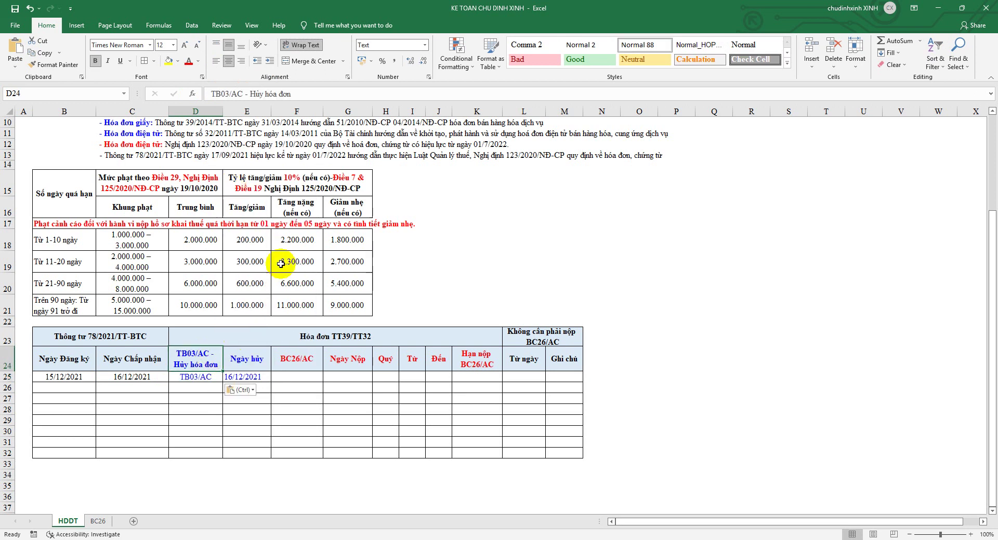
pyautogui.click(246, 94)
pyautogui.press('Delete')
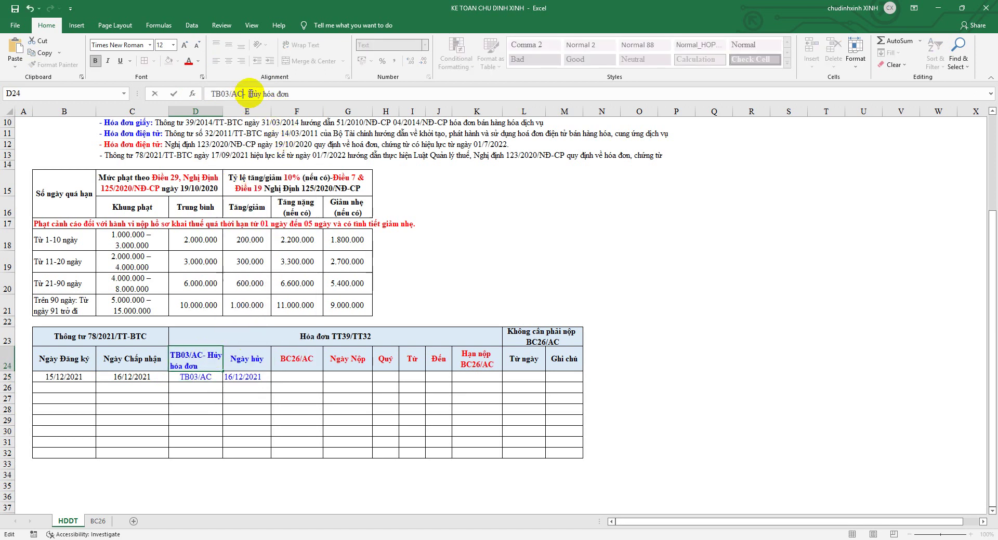
pyautogui.click(535, 239)
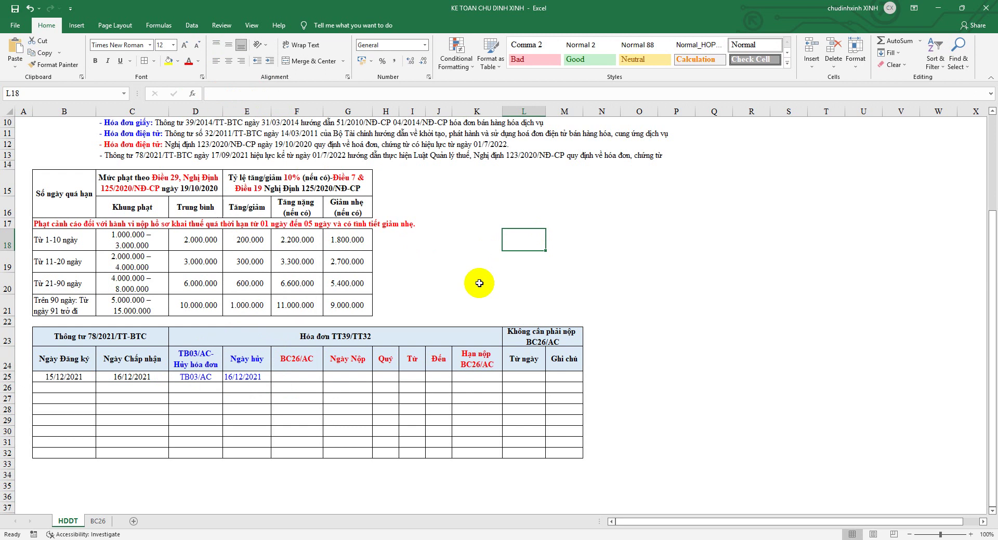
# Step: Unmerge the "Hóa đơn TT39/TT32" heading in row 23 and insert cells at E22:E34, shifting the existing ones right
pyautogui.click(249, 331)
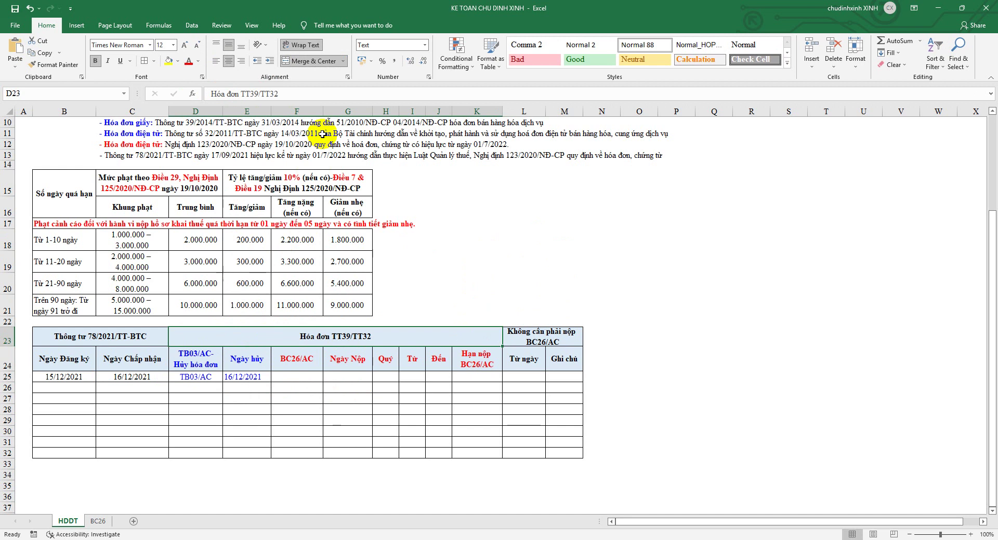
pyautogui.click(308, 61)
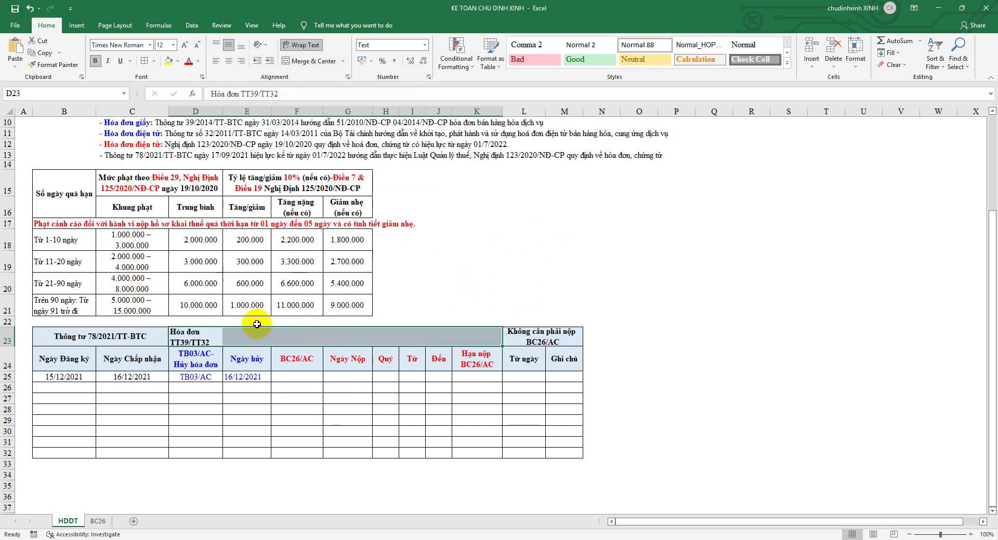
pyautogui.moveTo(256, 325); pyautogui.dragTo(254, 476)
pyautogui.rightClick(255, 367)
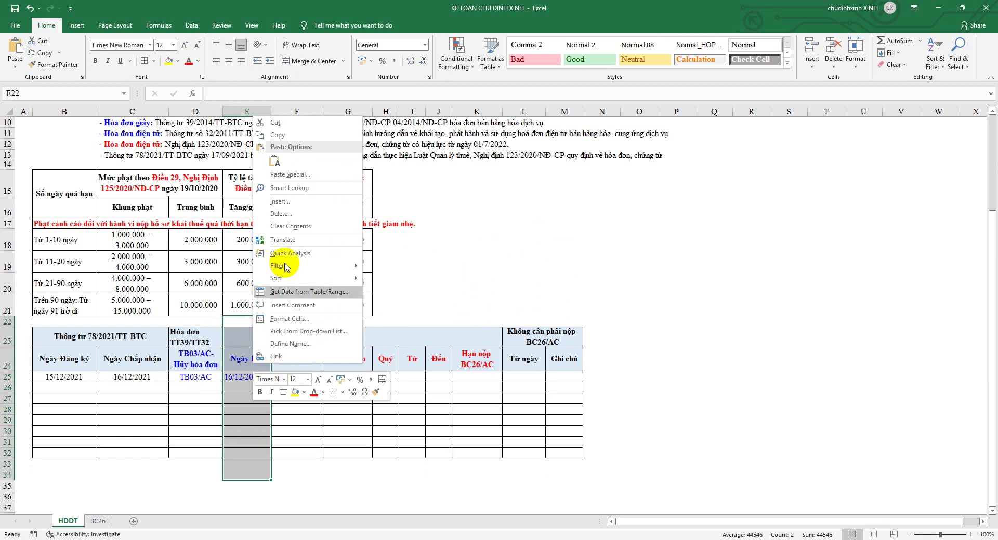
pyautogui.click(280, 202)
pyautogui.click(264, 244)
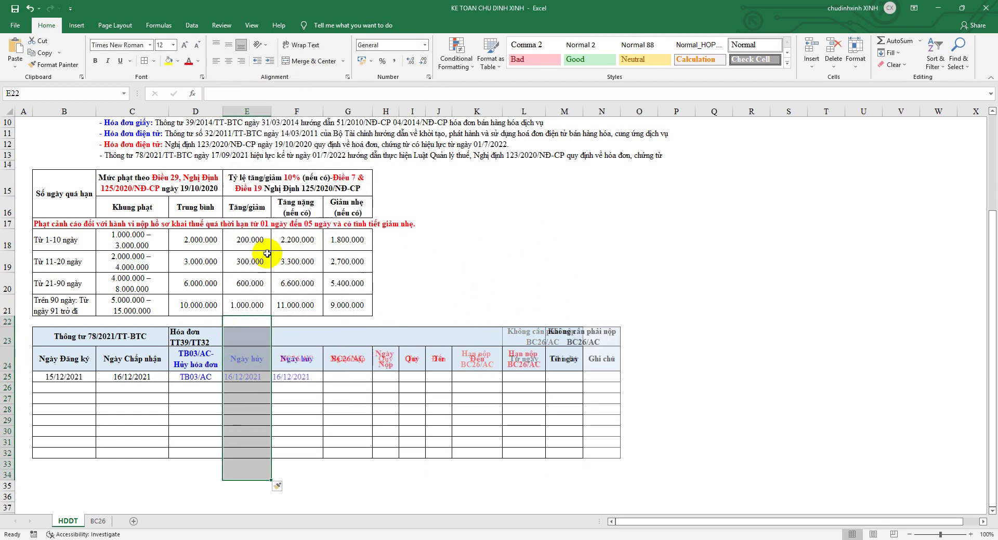
# Step: Give the new column the header "Ngày lập" in E24
pyautogui.click(242, 358)
pyautogui.write('Ngày')
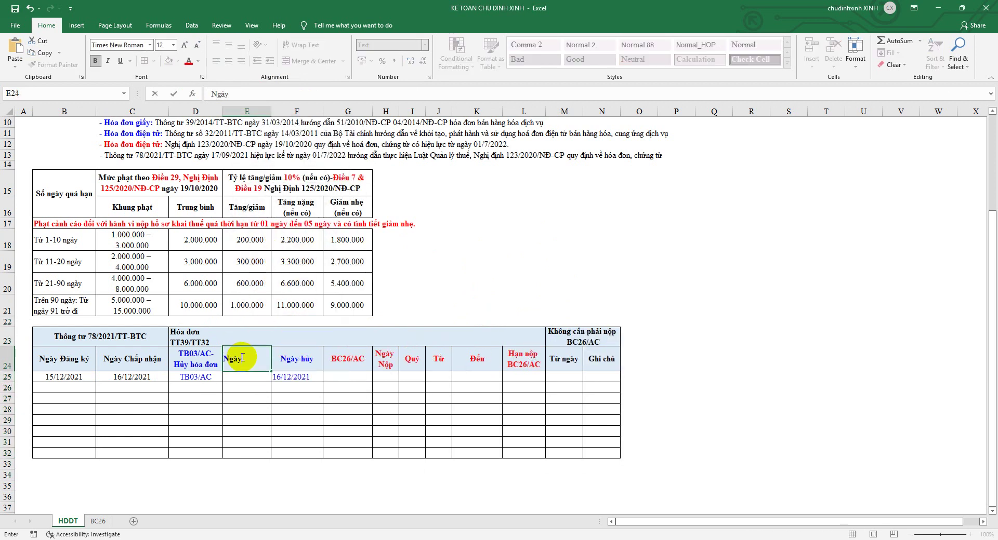
pyautogui.write(' lập')
pyautogui.press('Return')
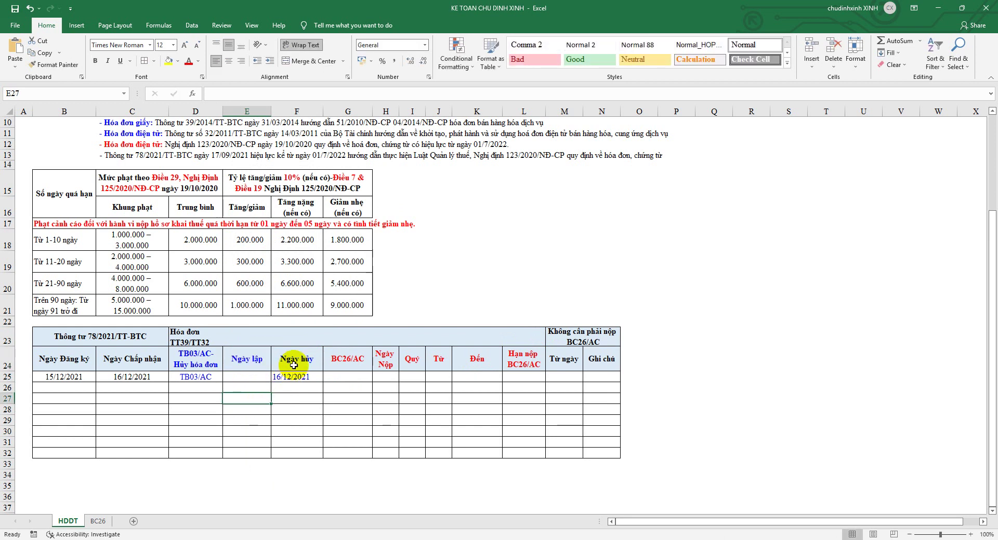
# Step: Rename the "Ngày hủy" header in F24 as "Ngày nộp TCT"
pyautogui.click(304, 360)
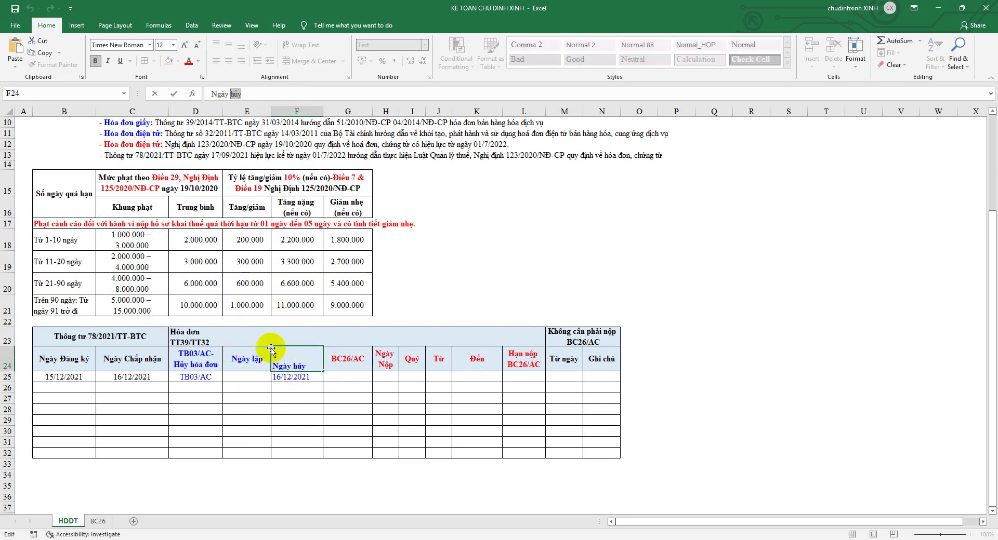
pyautogui.write('nop')
pyautogui.click(262, 419)
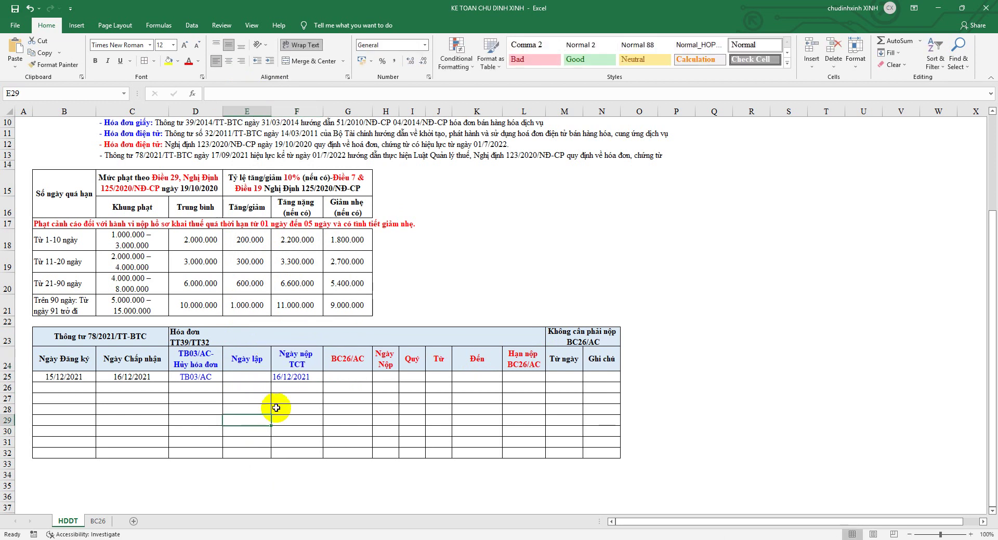
# Step: Move the heading text "Hóa đơn TT39/TT32" from D23 to F23 and turn off text wrapping for it
pyautogui.click(244, 377)
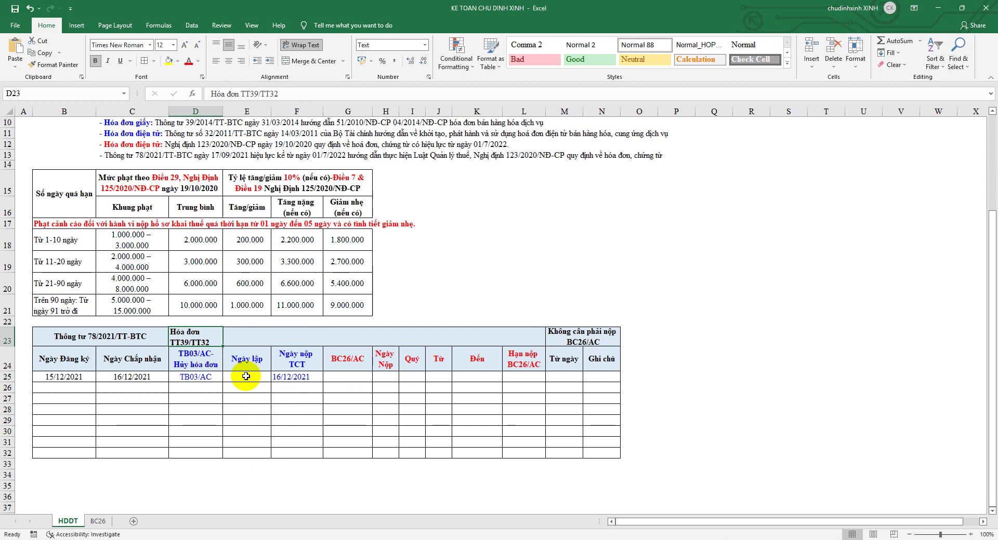
pyautogui.click(199, 339)
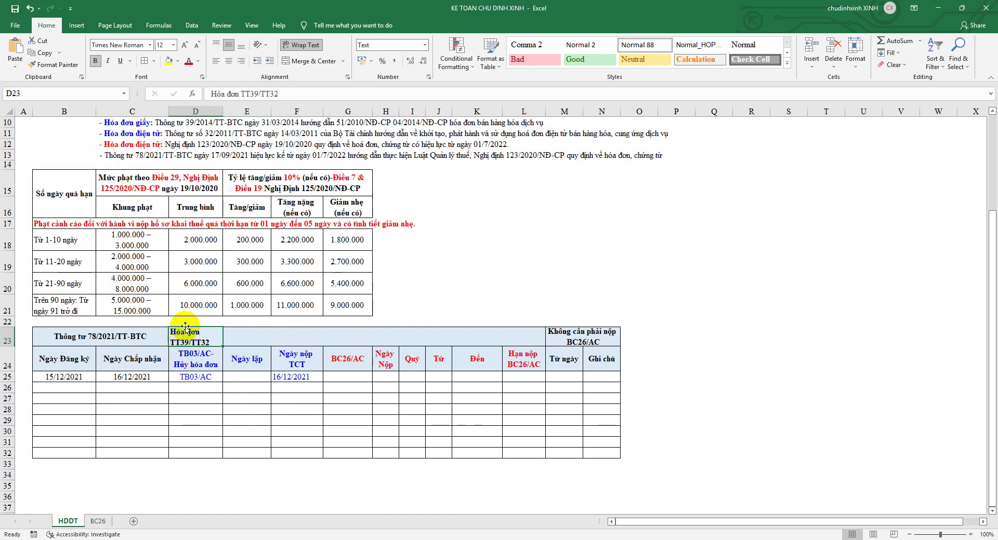
pyautogui.click(302, 45)
pyautogui.moveTo(292, 95); pyautogui.dragTo(186, 92)
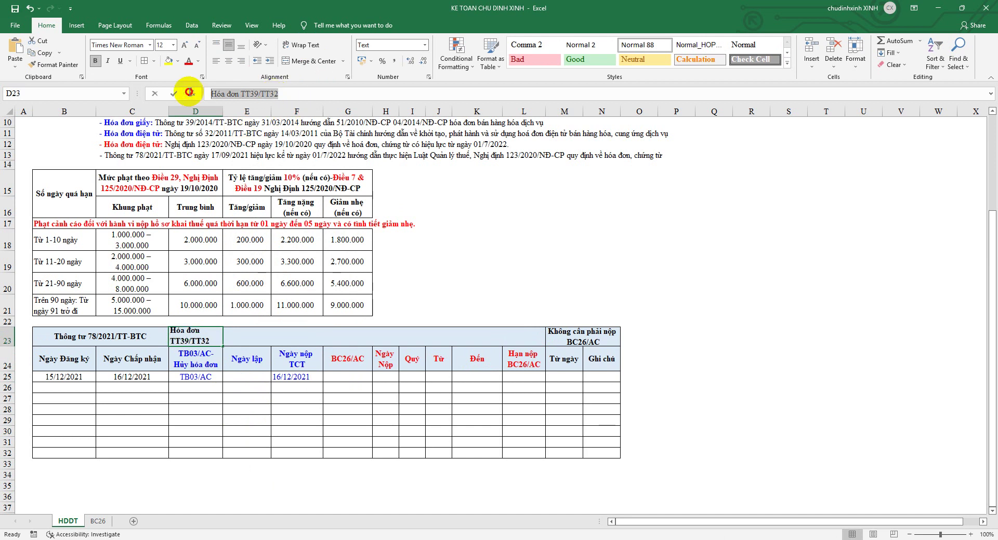
pyautogui.rightClick(244, 93)
pyautogui.click(266, 105)
pyautogui.click(316, 330)
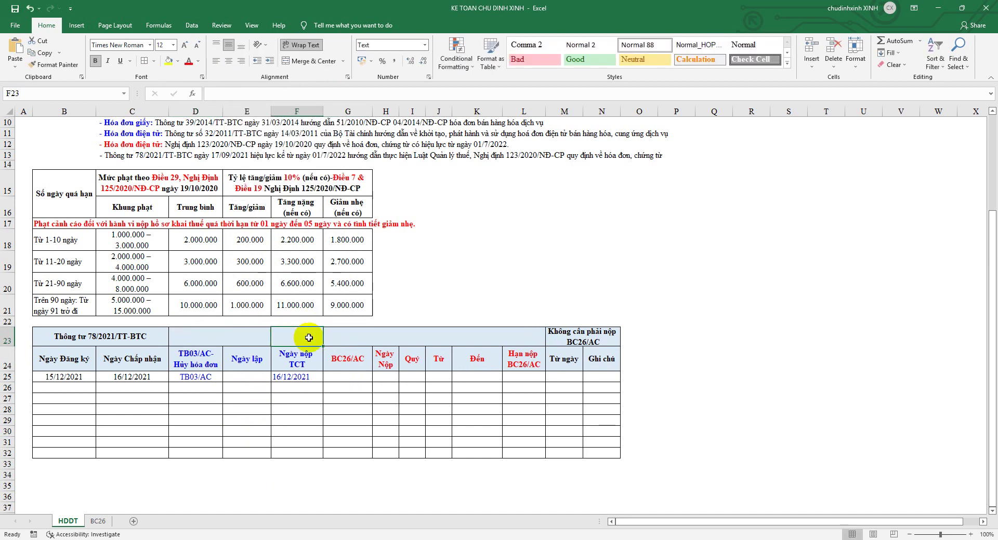
pyautogui.rightClick(316, 330)
pyautogui.click(338, 156)
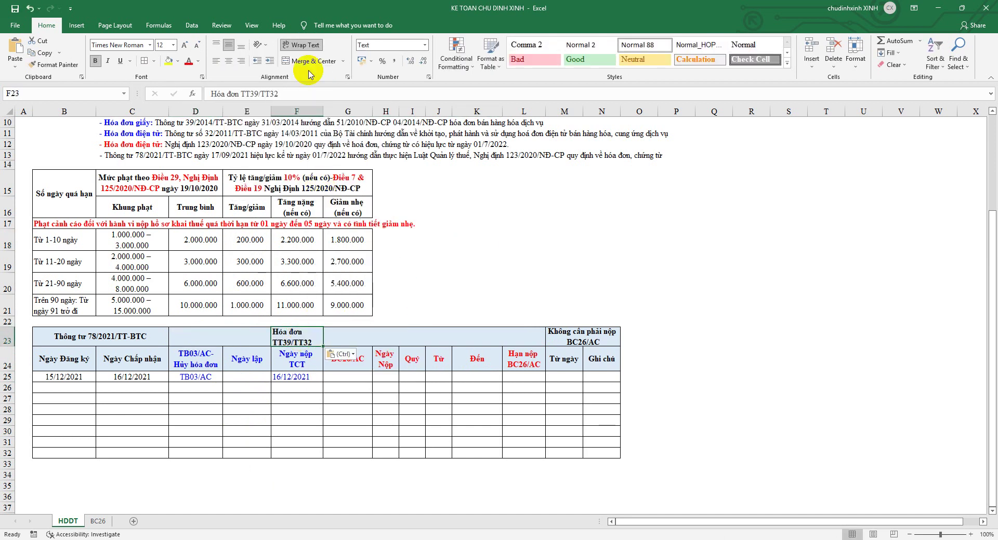
pyautogui.click(299, 44)
pyautogui.click(411, 211)
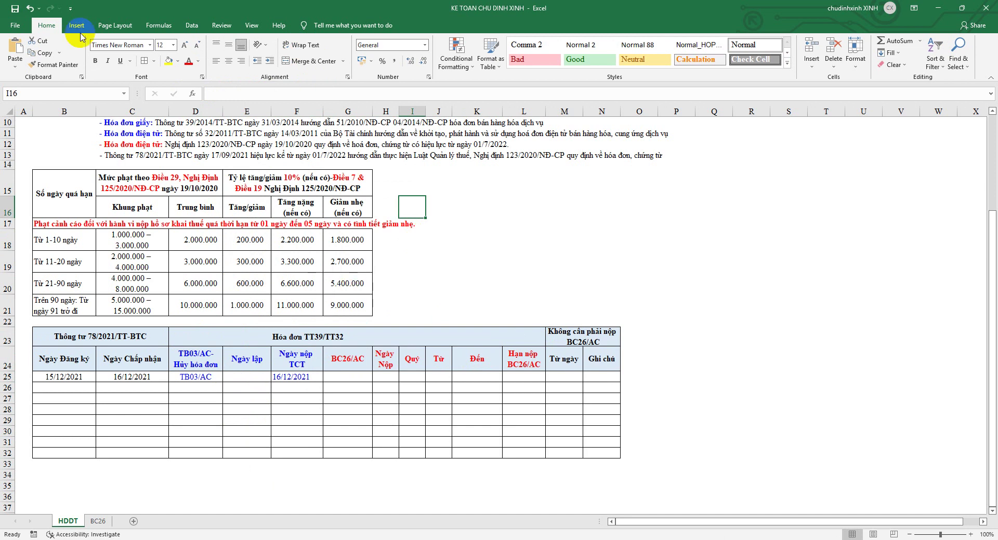
# Step: Fill the Ngày lập date in E25 with the formula =C25
pyautogui.click(241, 378)
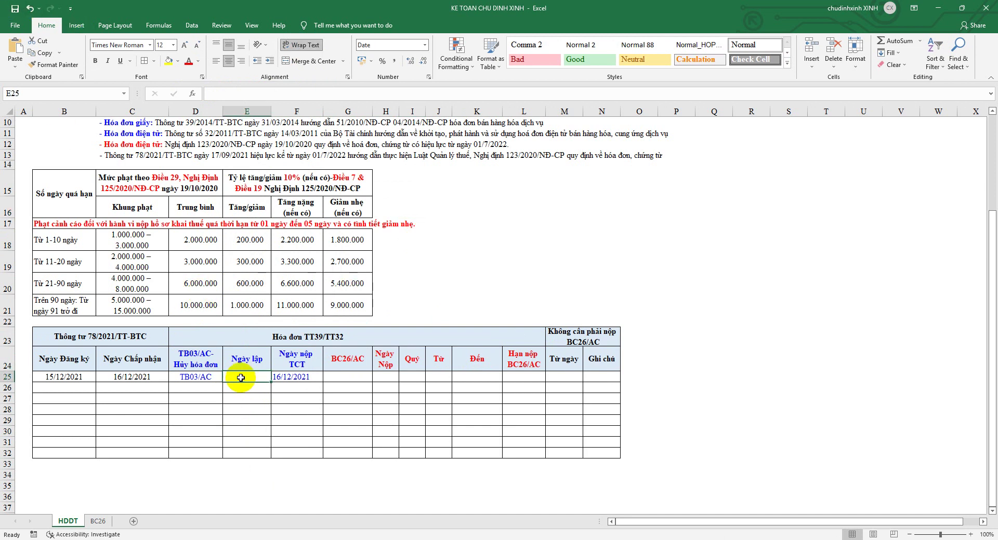
pyautogui.write('=')
pyautogui.click(133, 377)
pyautogui.press('Return')
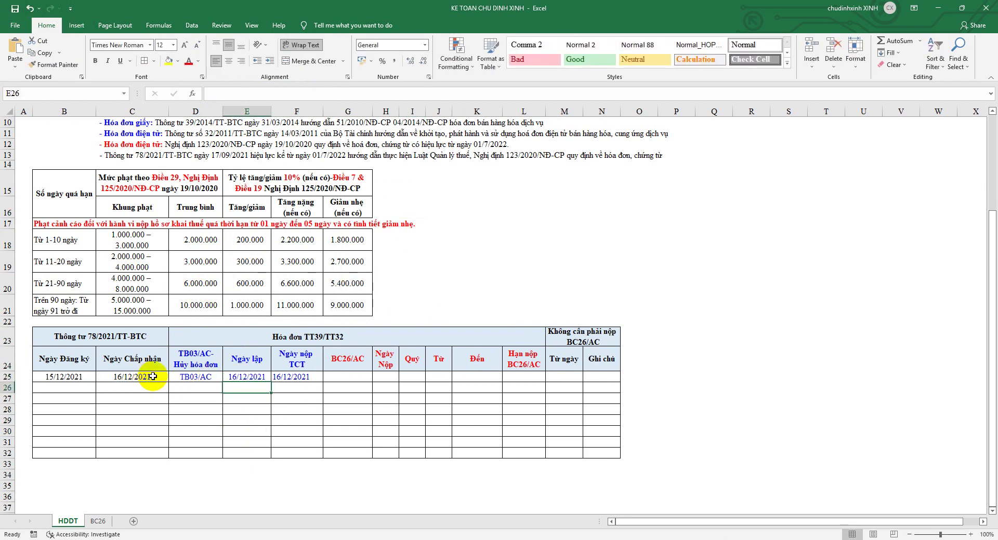
# Step: Right-align the Ngày lập and Ngày nộp TCT cells in E25:F32
pyautogui.click(283, 377)
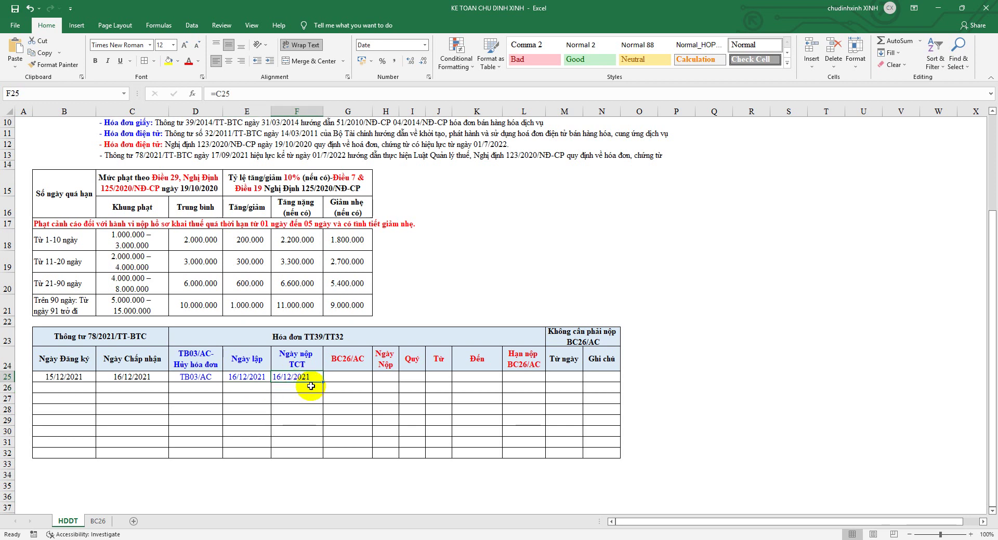
pyautogui.moveTo(244, 378); pyautogui.dragTo(290, 454)
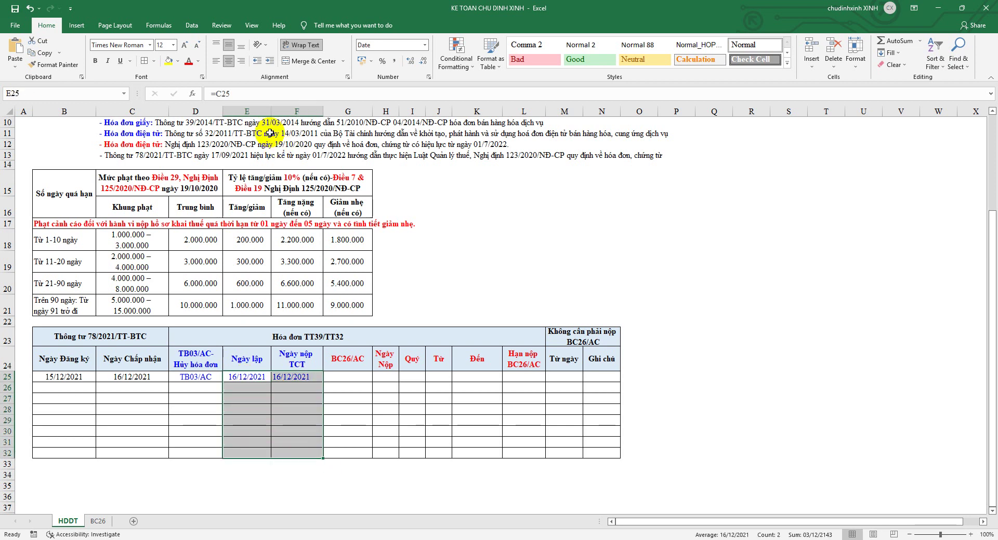
pyautogui.click(228, 61)
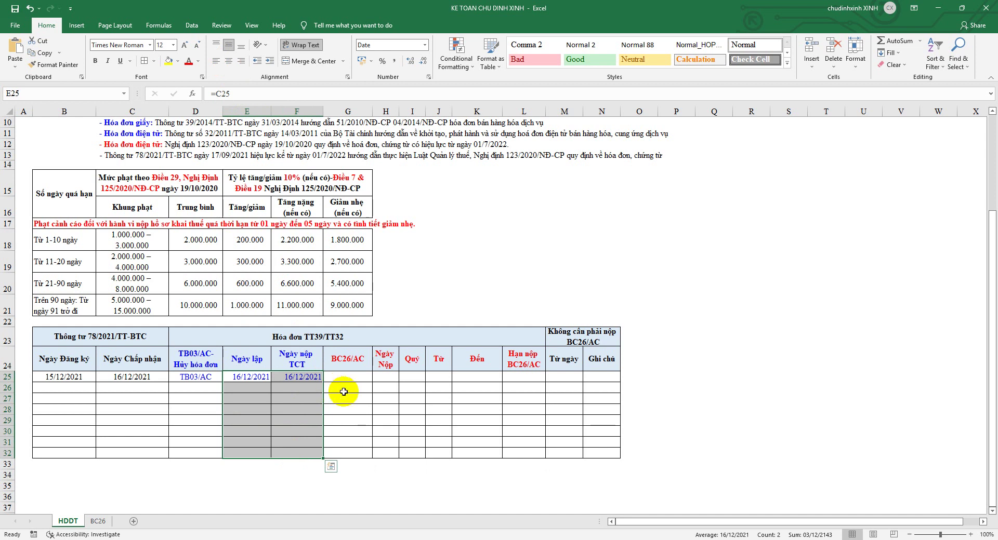
pyautogui.click(561, 375)
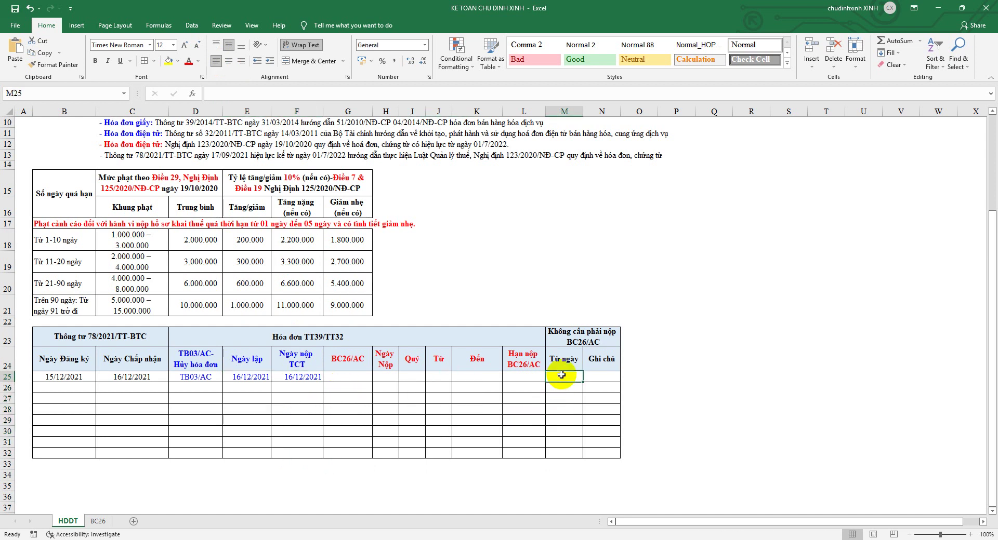
pyautogui.write('=')
pyautogui.click(311, 379)
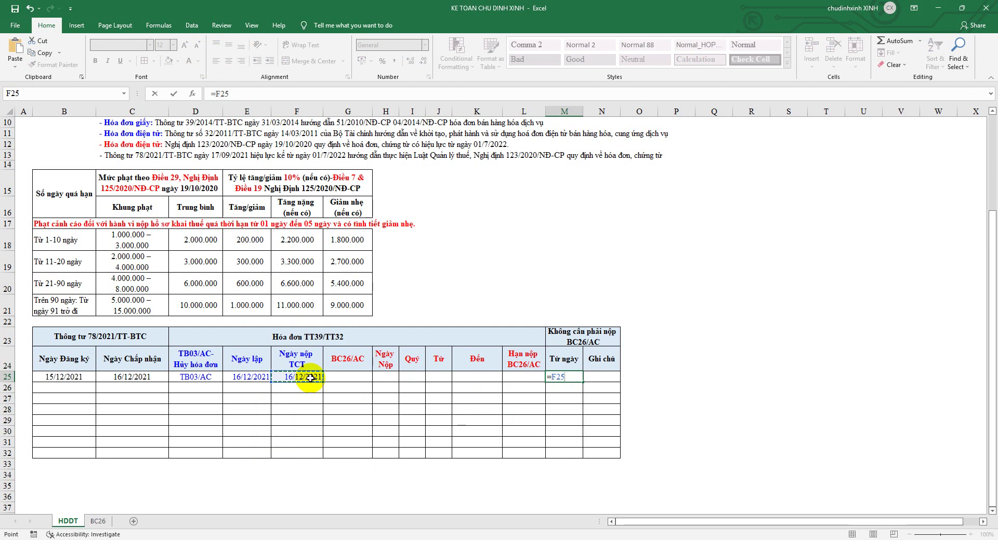
pyautogui.press('BackSpace')
pyautogui.press('BackSpace')
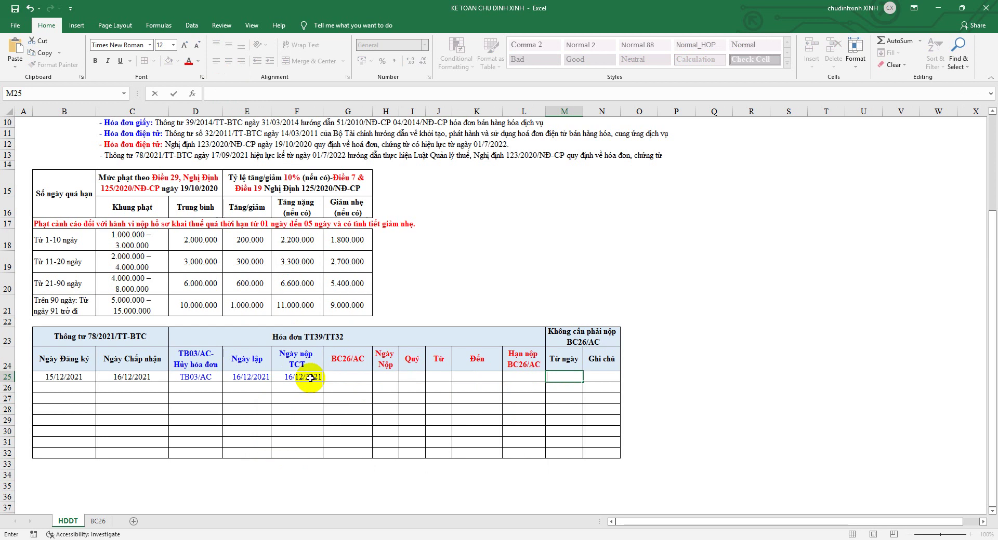
pyautogui.click(347, 360)
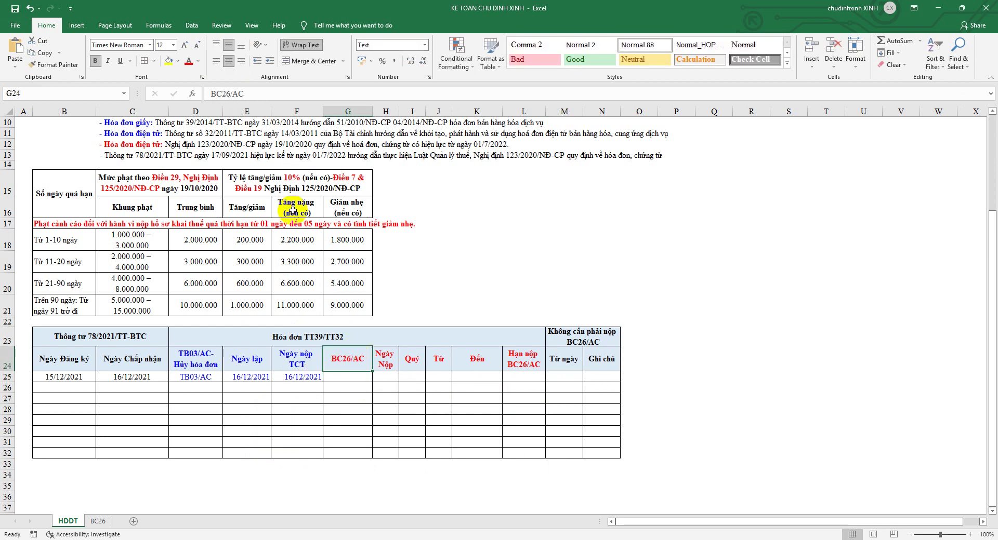
# Step: Copy the header text "BC26/AC" from G24 into cell G25
pyautogui.moveTo(251, 94); pyautogui.dragTo(210, 94)
pyautogui.rightClick(222, 94)
pyautogui.click(250, 112)
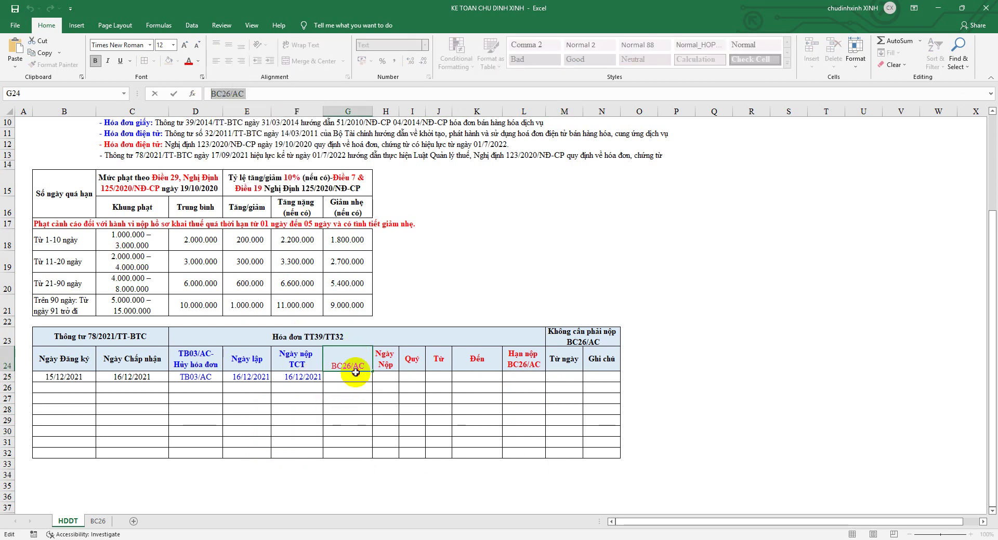
pyautogui.click(348, 376)
pyautogui.rightClick(358, 378)
pyautogui.click(379, 188)
# Step: Shorten the header in D24 to "Hủy hóa đơn" by removing the "TB03/AC-" prefix
pyautogui.click(195, 359)
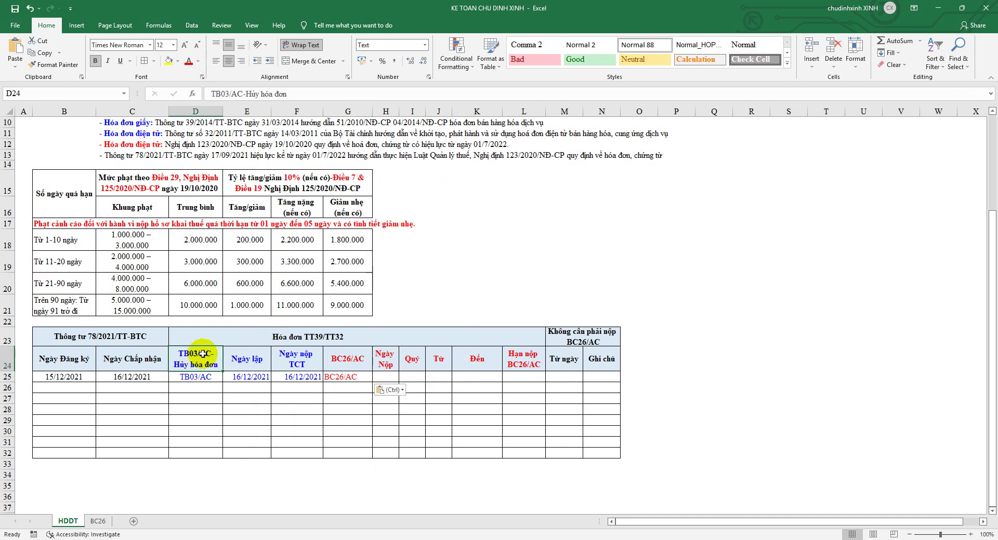
pyautogui.moveTo(245, 94); pyautogui.dragTo(208, 94)
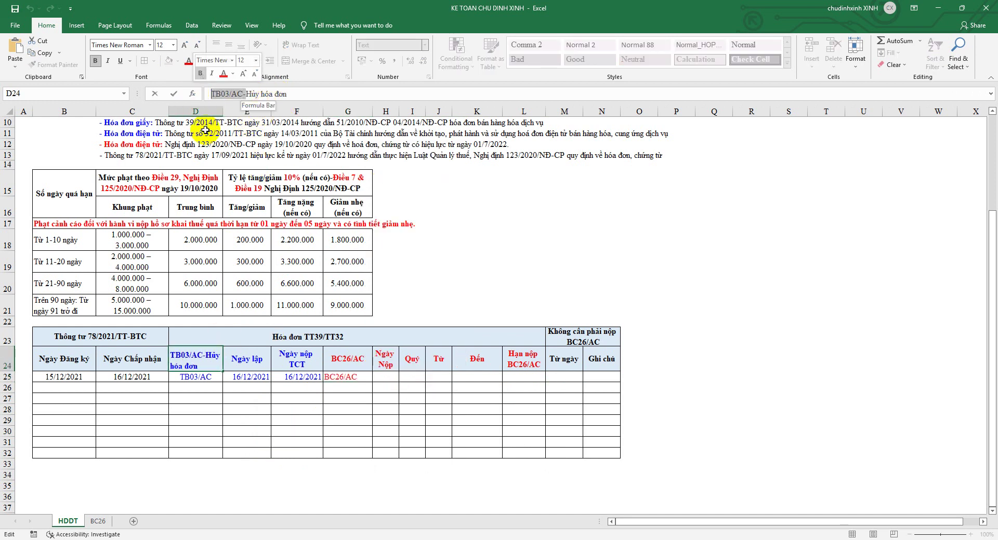
pyautogui.press('Delete')
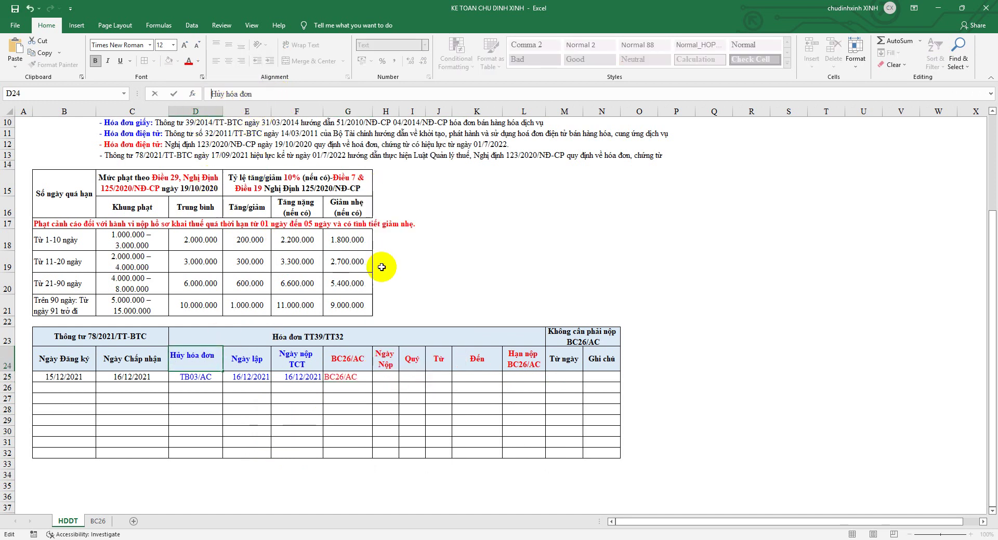
# Step: Rename the header in G24 as "BCSDHĐ" and narrow column G slightly
pyautogui.click(358, 363)
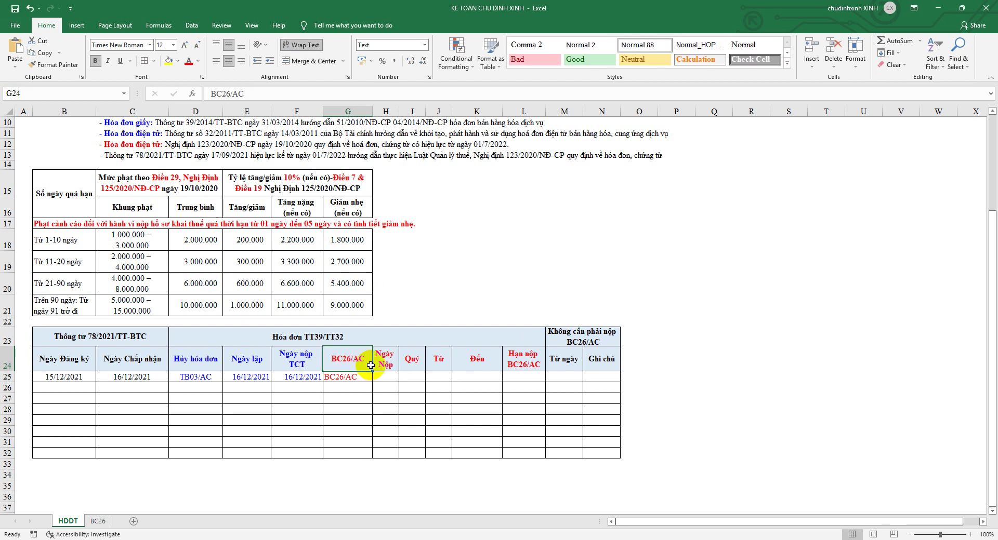
pyautogui.doubleClick(370, 366)
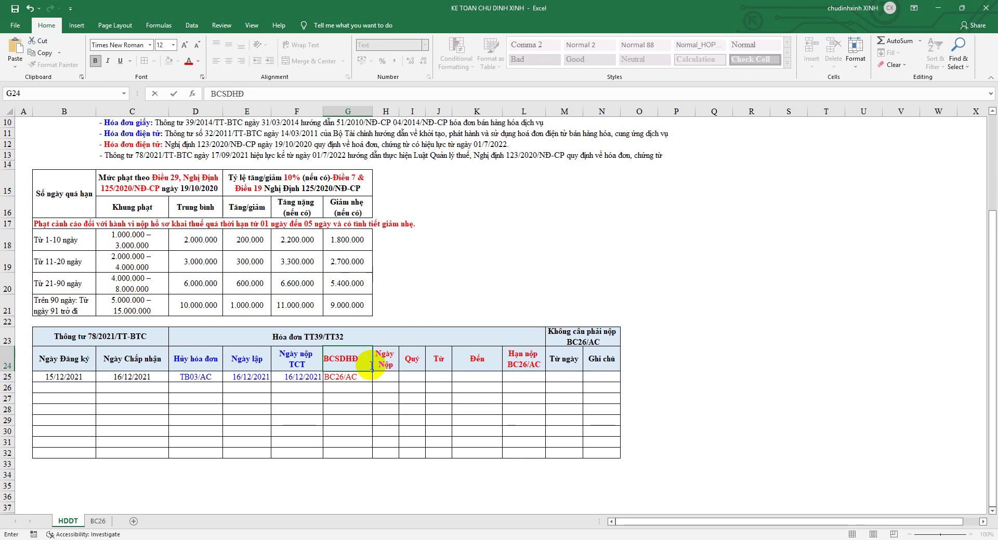
pyautogui.press('Return')
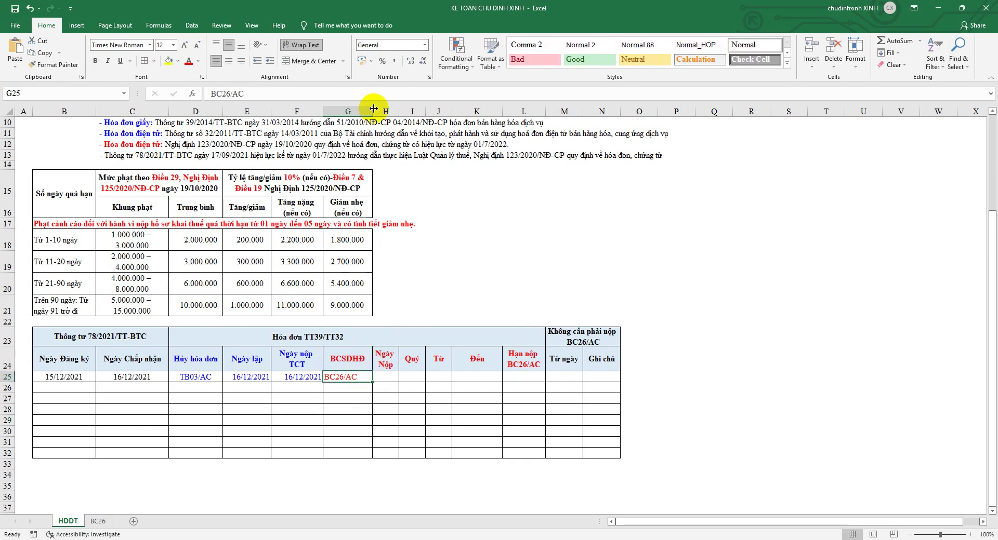
pyautogui.moveTo(373, 108); pyautogui.dragTo(368, 110)
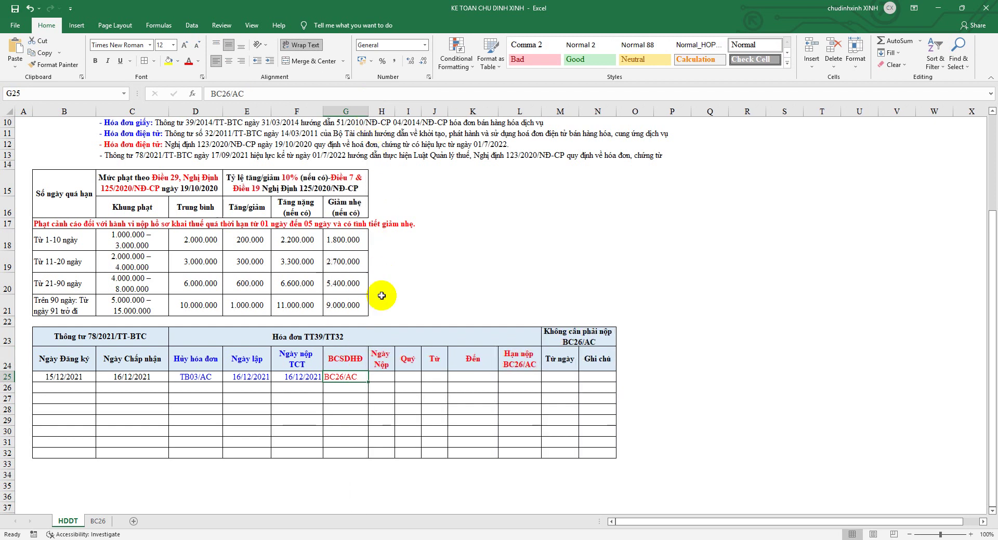
# Step: Fill the Ngày Nộp date in H25 with the formula =F25 and widen column H to fit the date
pyautogui.click(387, 377)
pyautogui.write('=')
pyautogui.click(302, 375)
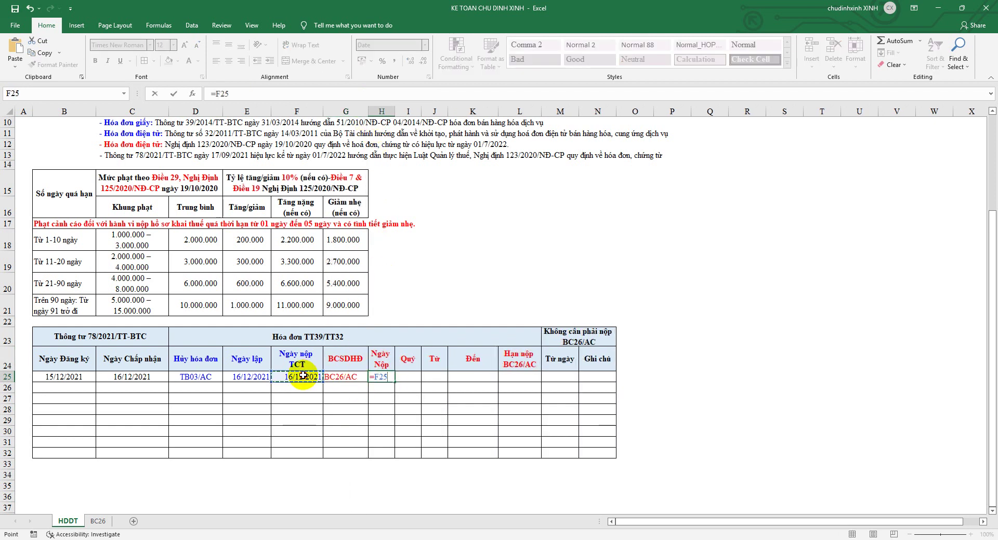
pyautogui.press('Return')
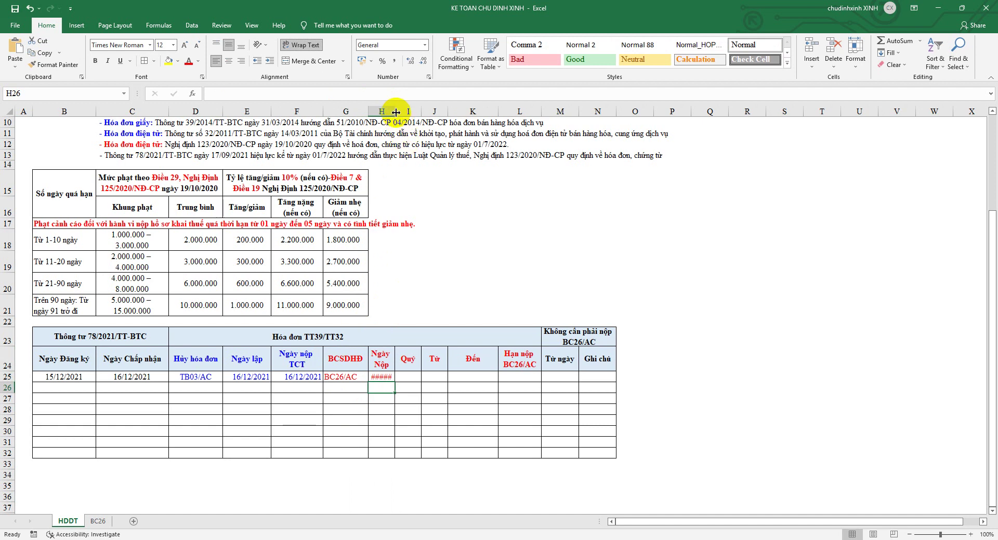
pyautogui.moveTo(395, 110); pyautogui.dragTo(410, 109)
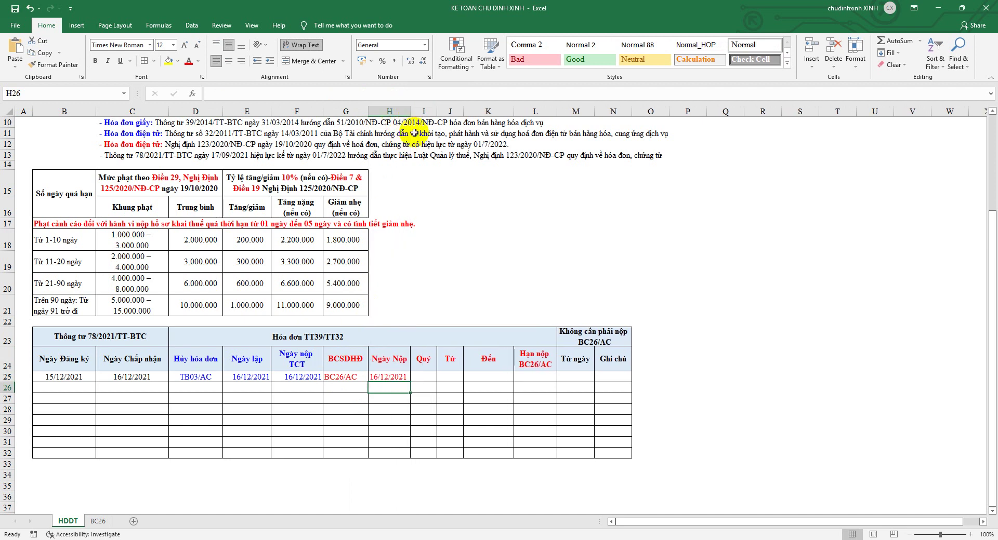
# Step: Enter the quarter 4/2021 in the Quý cell I25
pyautogui.click(423, 379)
pyautogui.write('4/2021')
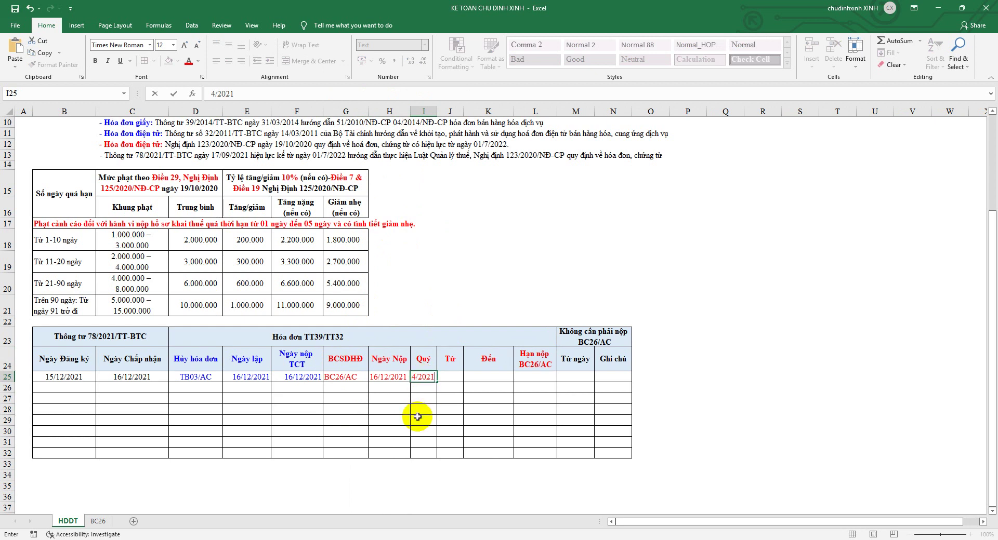
pyautogui.click(402, 412)
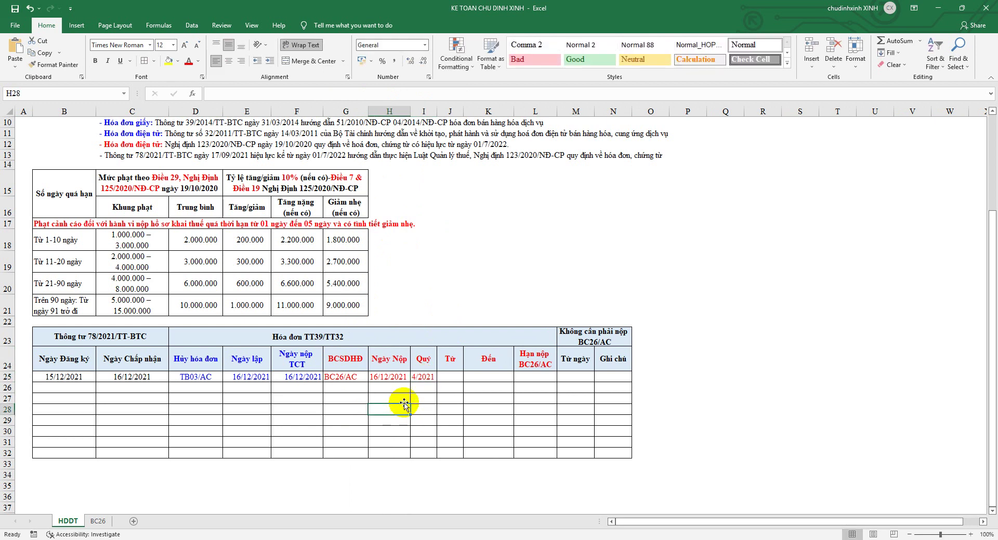
# Step: Enter the start date 1/10/21 in the Từ cell J25 and widen column J to fit it
pyautogui.click(447, 378)
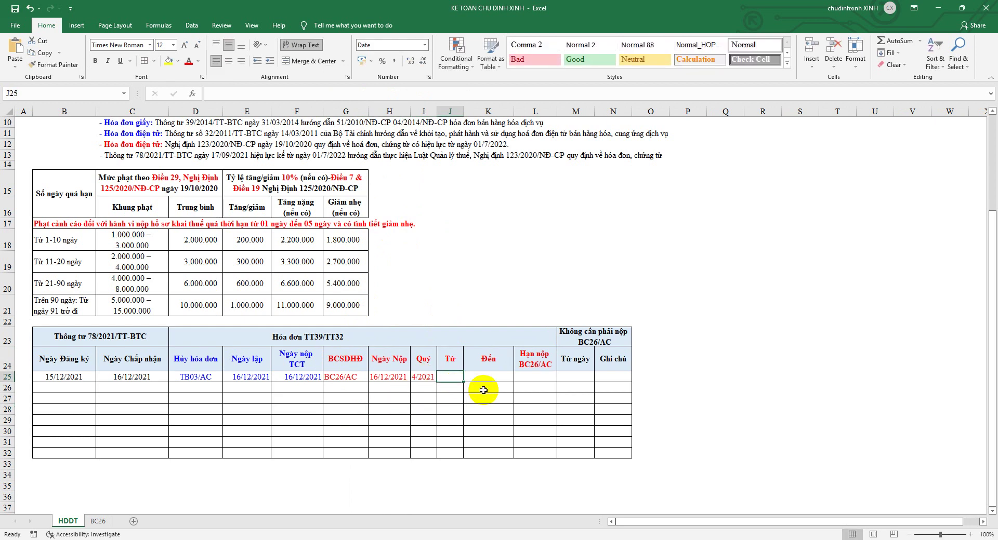
pyautogui.write('1/')
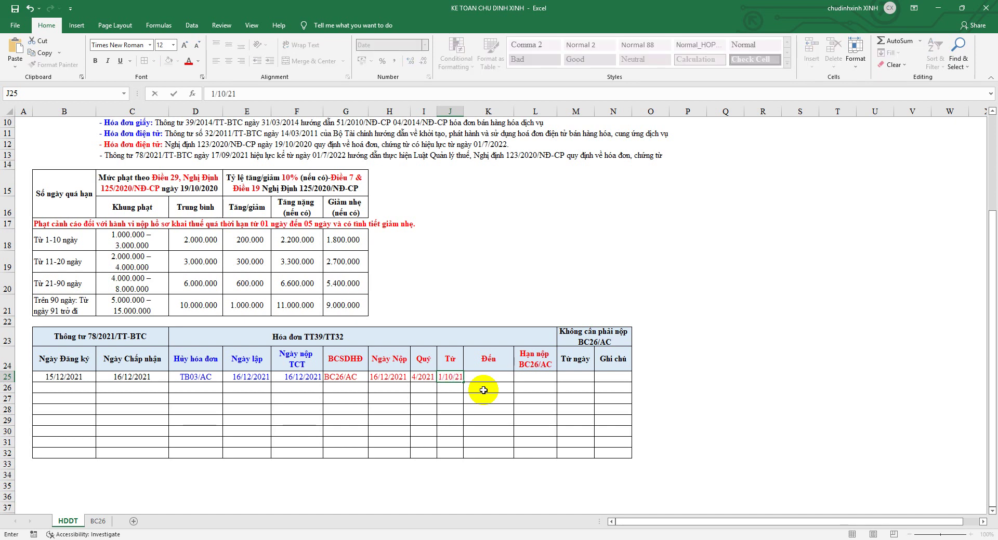
pyautogui.write('10/21')
pyautogui.press('Return')
pyautogui.moveTo(464, 110); pyautogui.dragTo(482, 104)
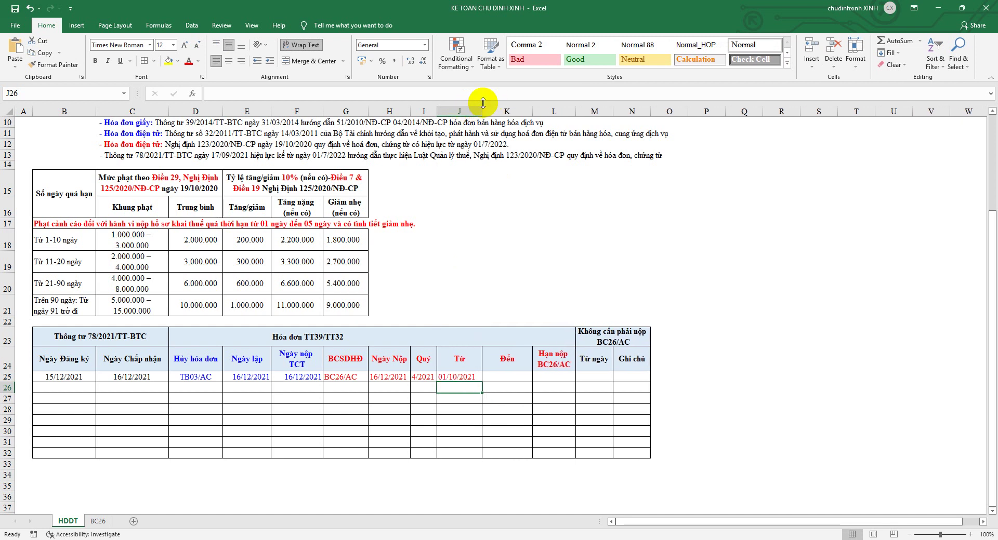
# Step: Right-align J25:N32 with text wrapping turned off, and narrow column J to fit its date
pyautogui.moveTo(457, 377); pyautogui.dragTo(628, 453)
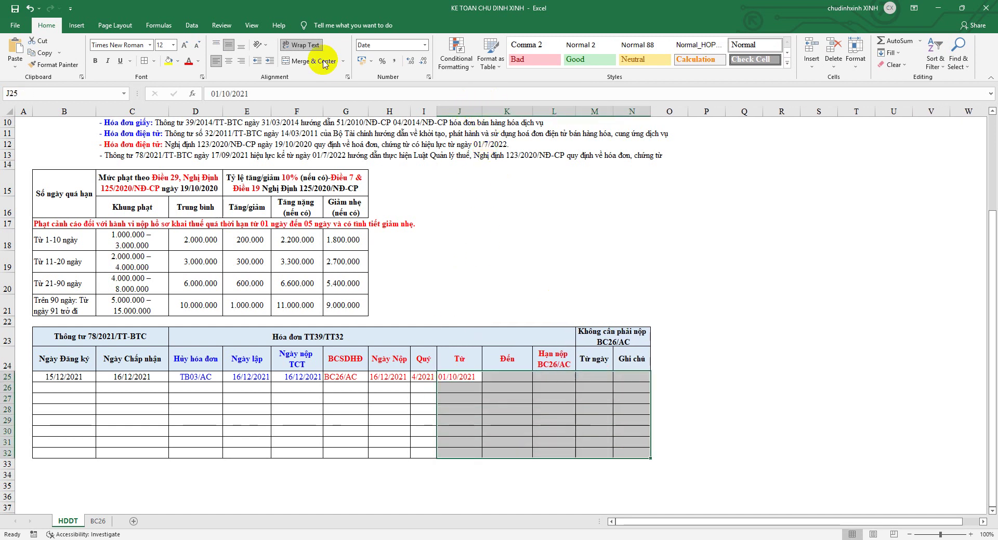
pyautogui.click(238, 65)
pyautogui.moveTo(483, 107); pyautogui.dragTo(476, 111)
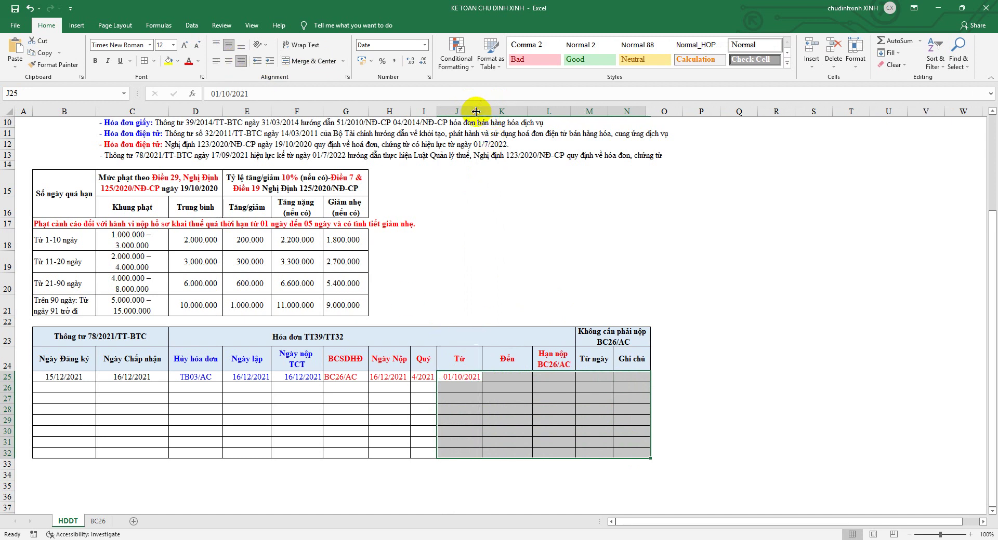
pyautogui.click(463, 376)
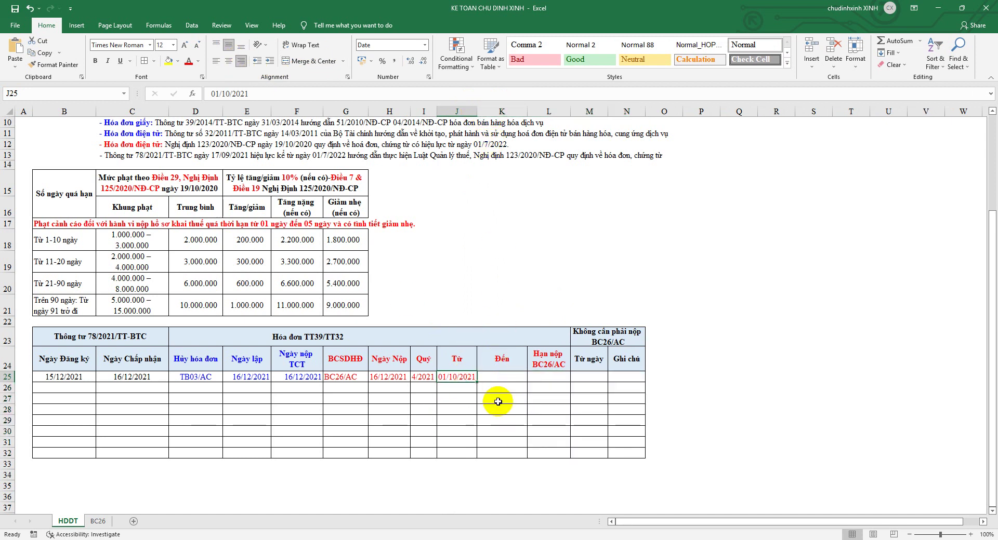
# Step: Fill the Đến date in K25 with the formula =F25
pyautogui.click(505, 377)
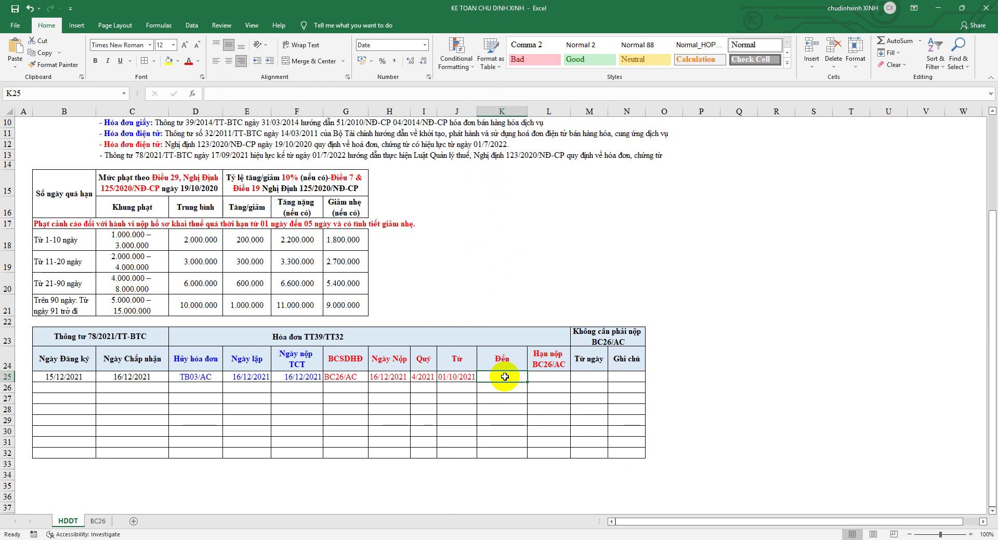
pyautogui.write('=')
pyautogui.click(306, 376)
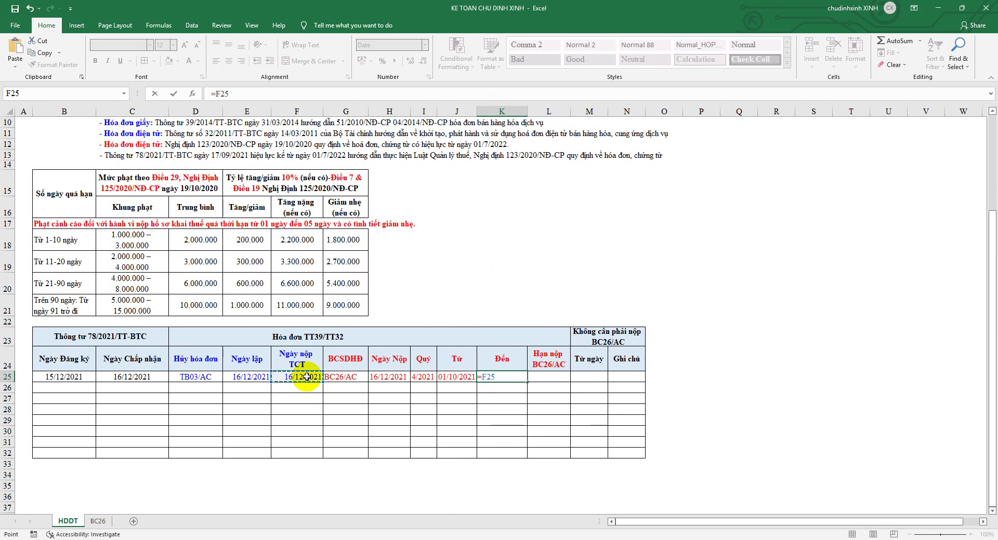
pyautogui.press('Return')
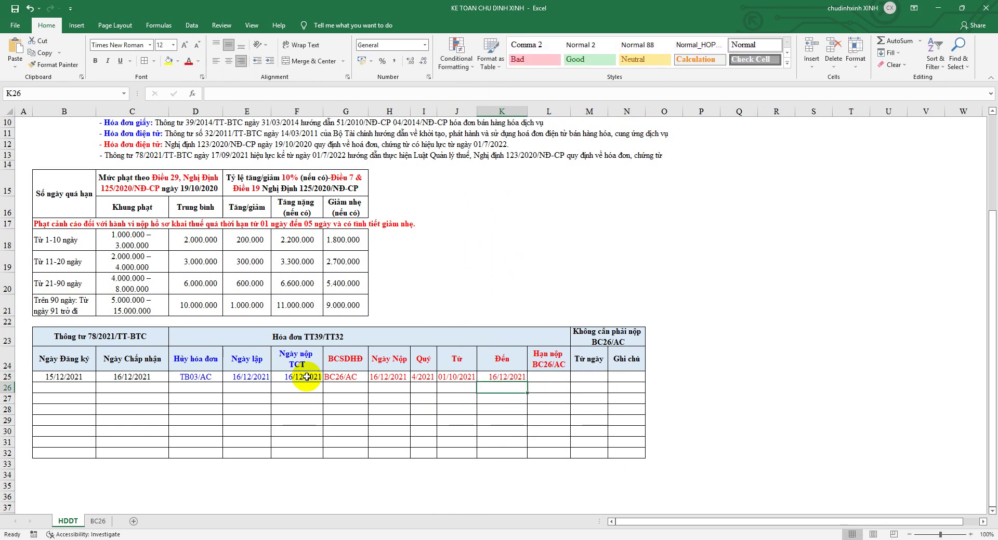
# Step: Enter the filing deadline 30/01/22 in the Hạn nộp BC26/AC cell L25
pyautogui.click(545, 376)
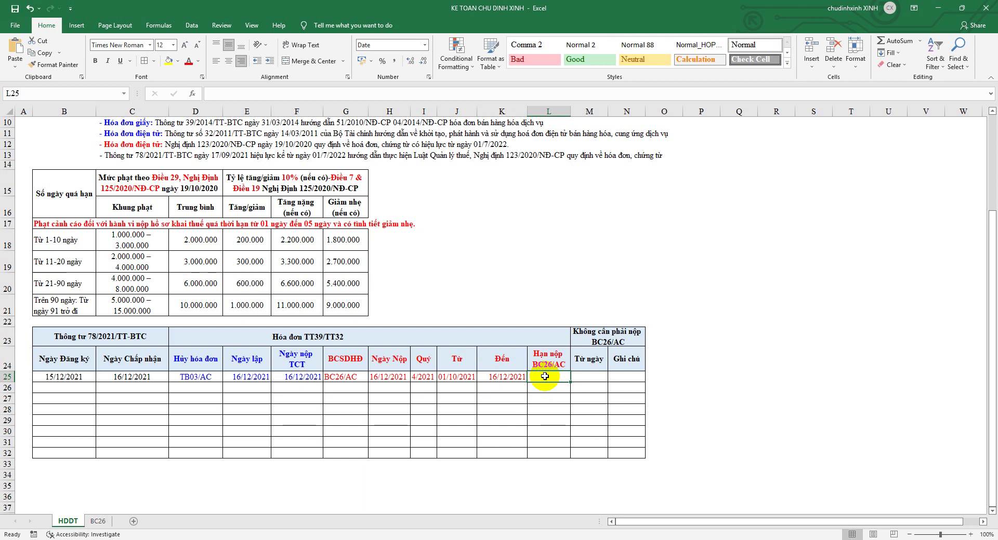
pyautogui.write('30/01/22')
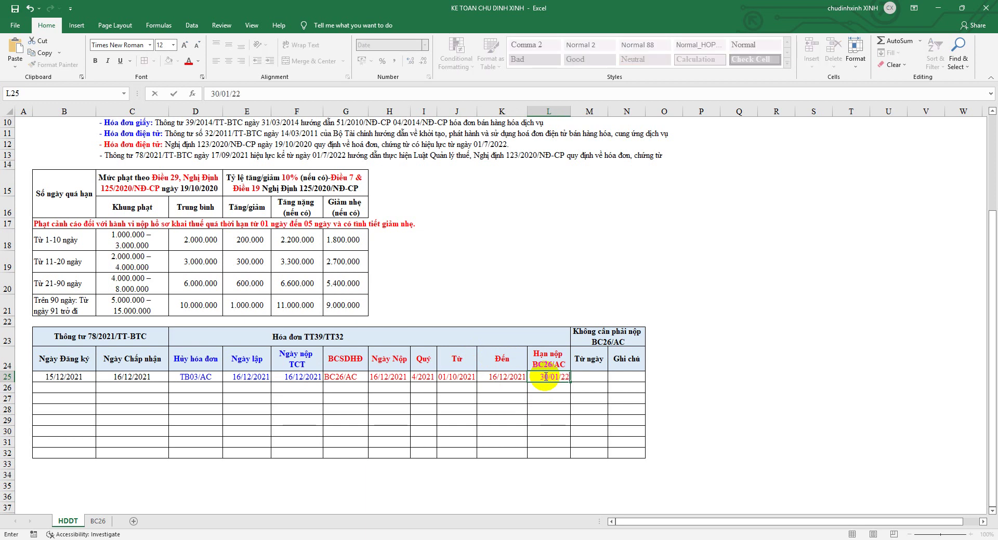
pyautogui.press('Return')
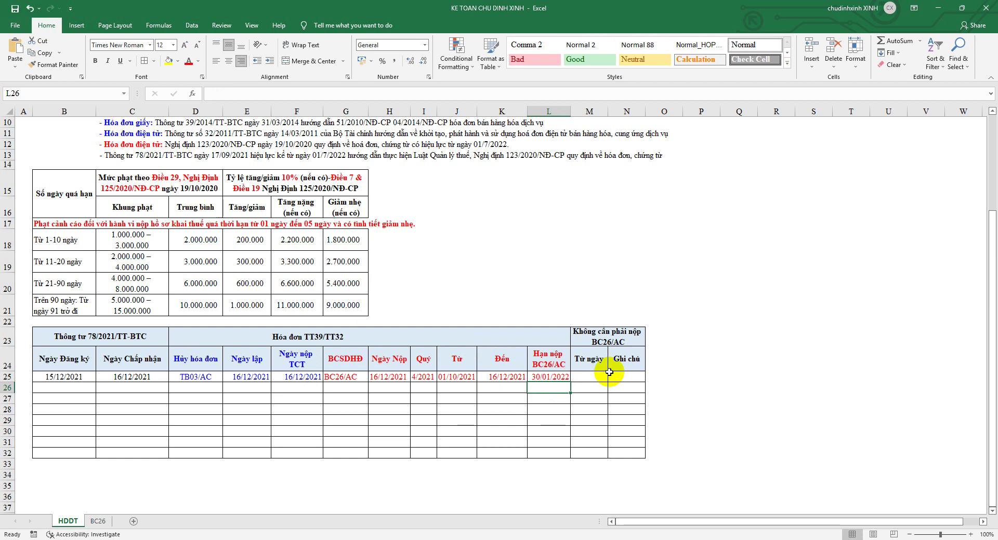
# Step: Insert a blank column between the Hạn nộp BC26/AC and Từ ngày columns
pyautogui.click(556, 377)
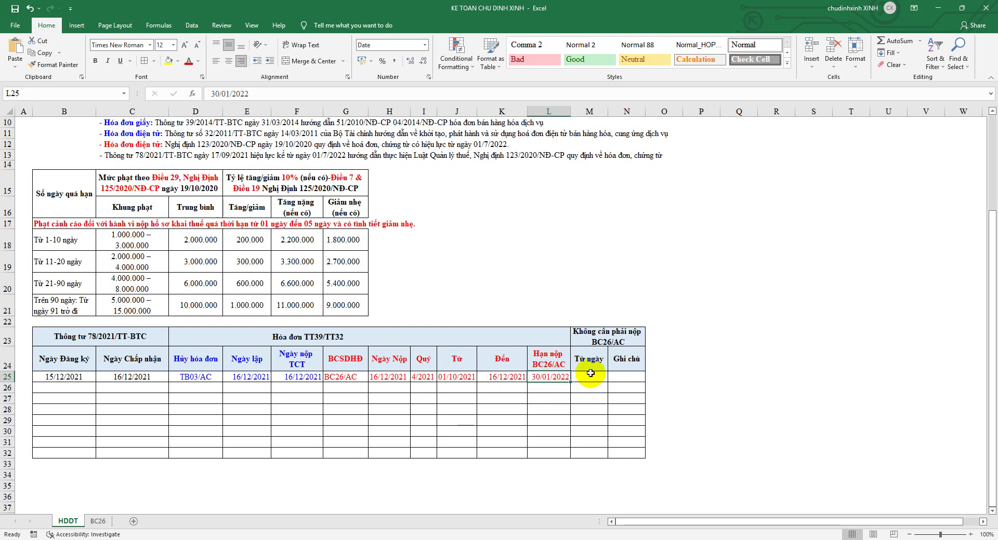
pyautogui.rightClick(589, 112)
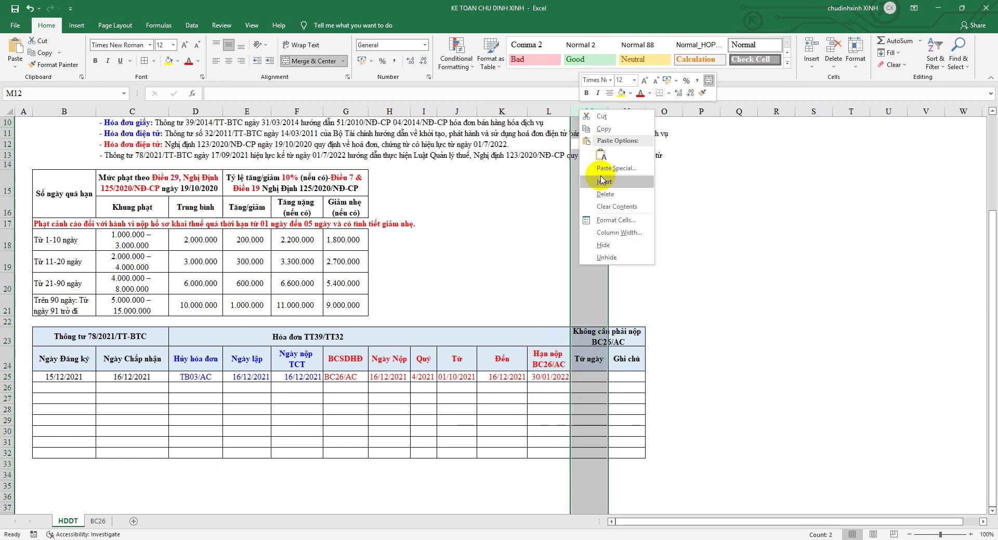
pyautogui.press('Escape')
pyautogui.moveTo(554, 362); pyautogui.dragTo(578, 361)
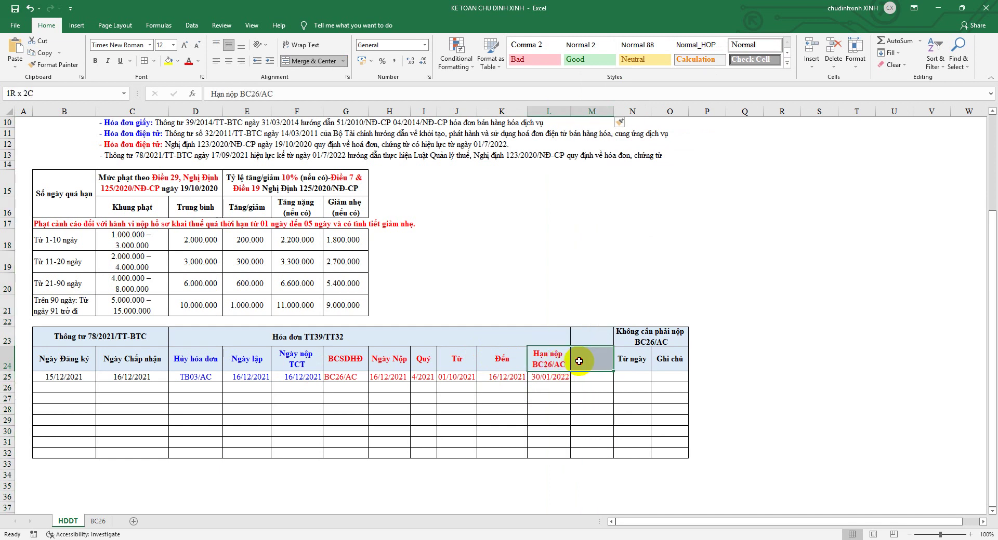
# Step: Enter "Đúng hạn" in M25 and left-align the cells M25:M32
pyautogui.click(585, 377)
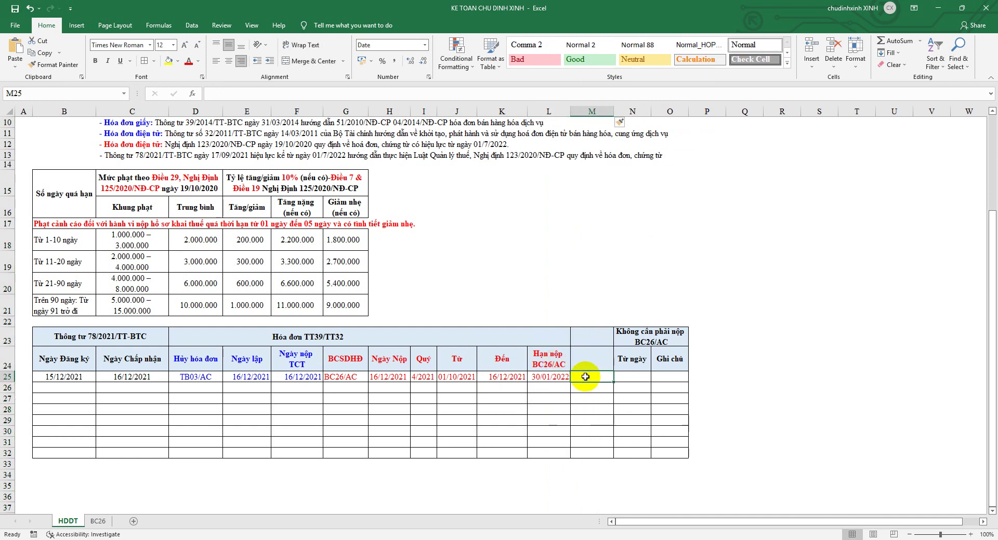
pyautogui.write('Đu')
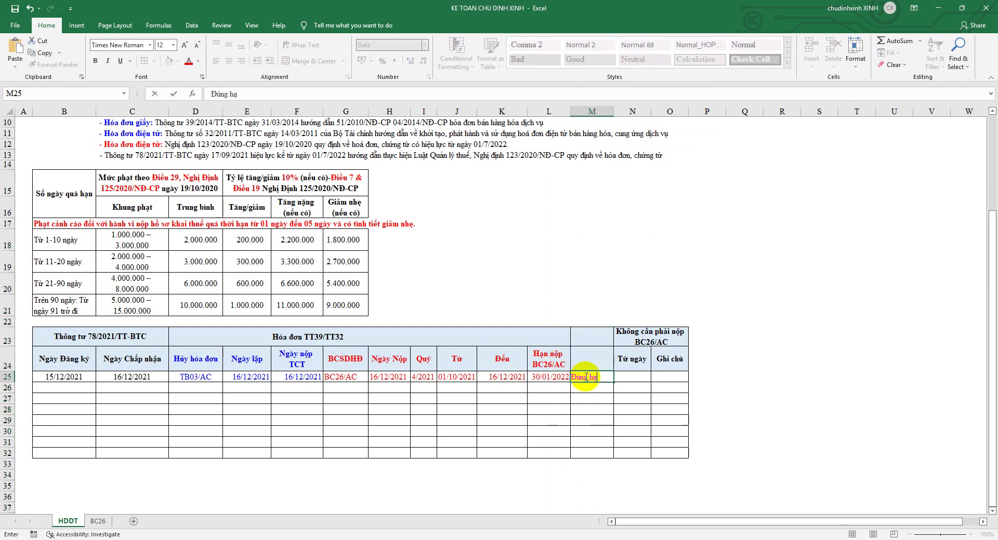
pyautogui.write('ng hạn')
pyautogui.hotkey('ctrl', 'Return')
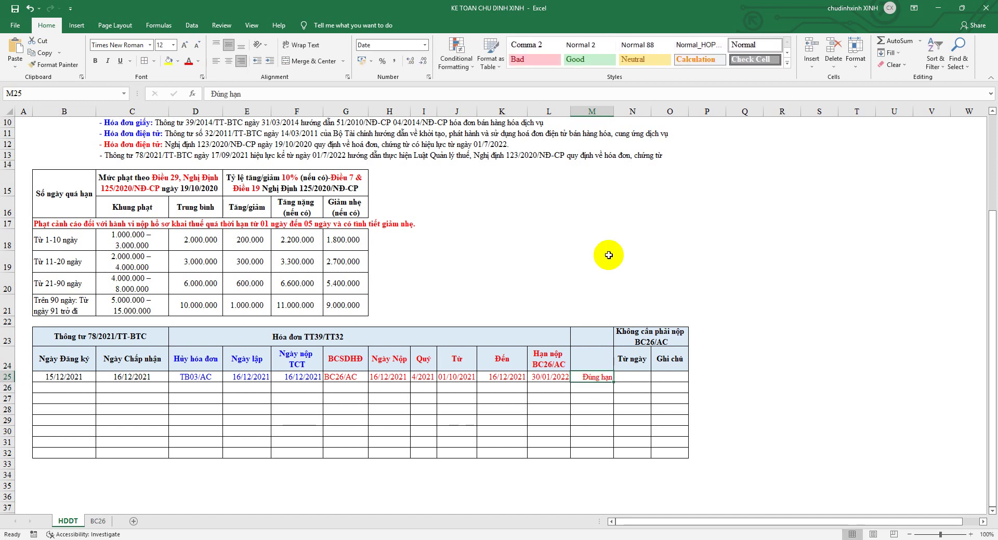
pyautogui.moveTo(586, 377); pyautogui.dragTo(588, 454)
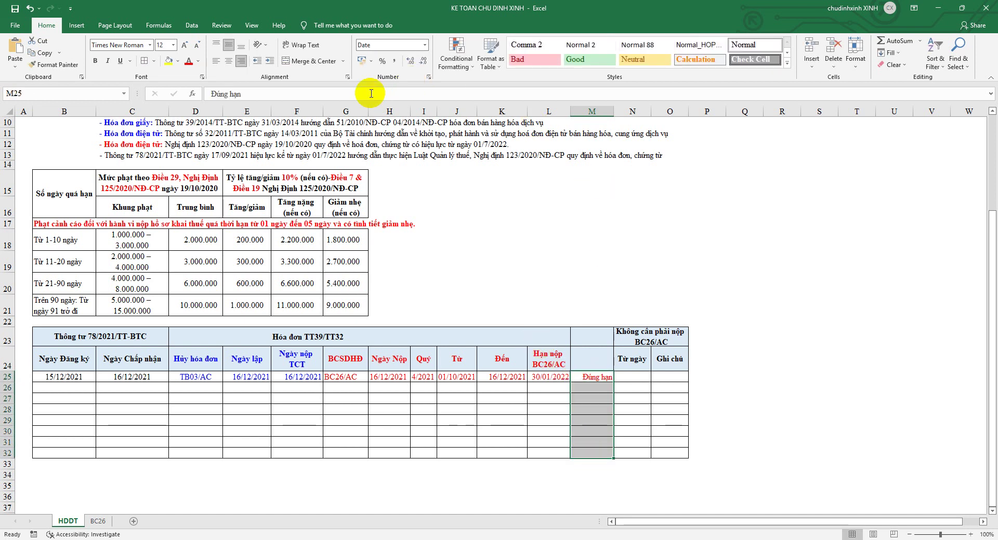
pyautogui.click(216, 63)
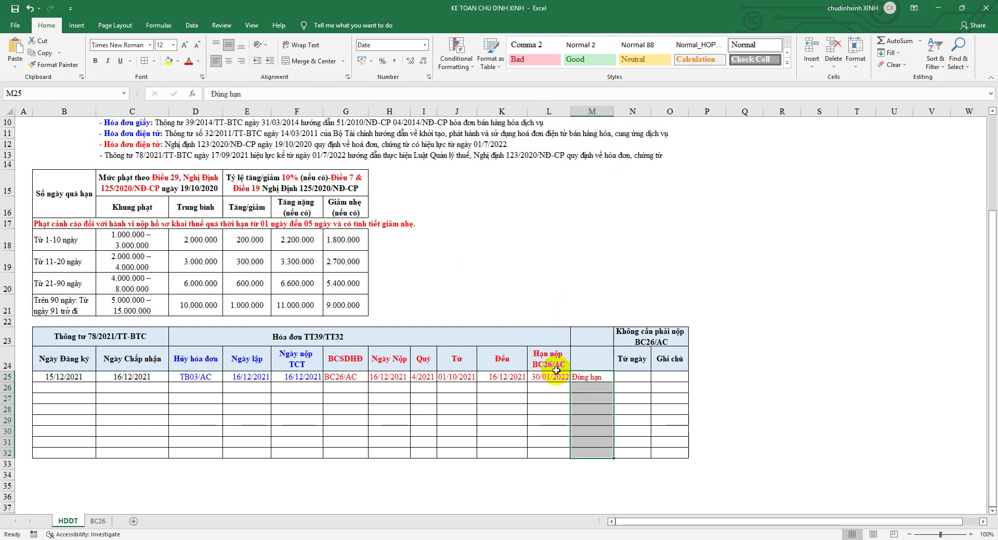
pyautogui.click(523, 378)
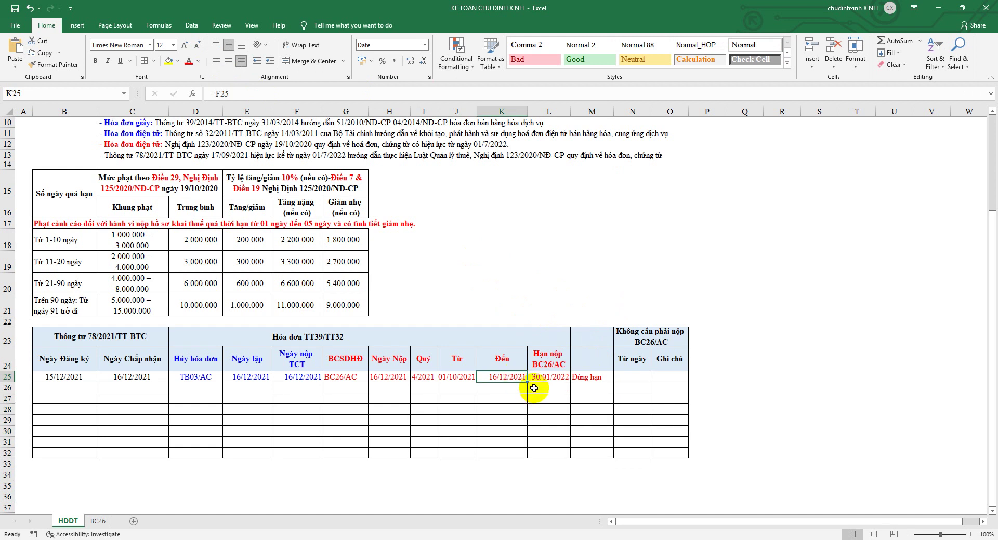
pyautogui.click(447, 378)
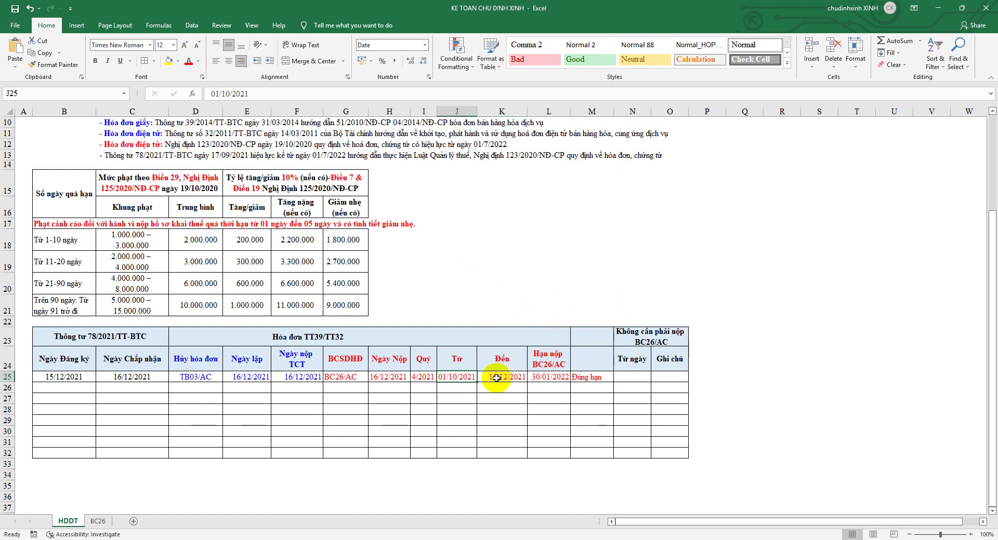
# Step: Fill the Từ ngày cell N25 with the day after the submission date using the formula =H25+1
pyautogui.click(307, 377)
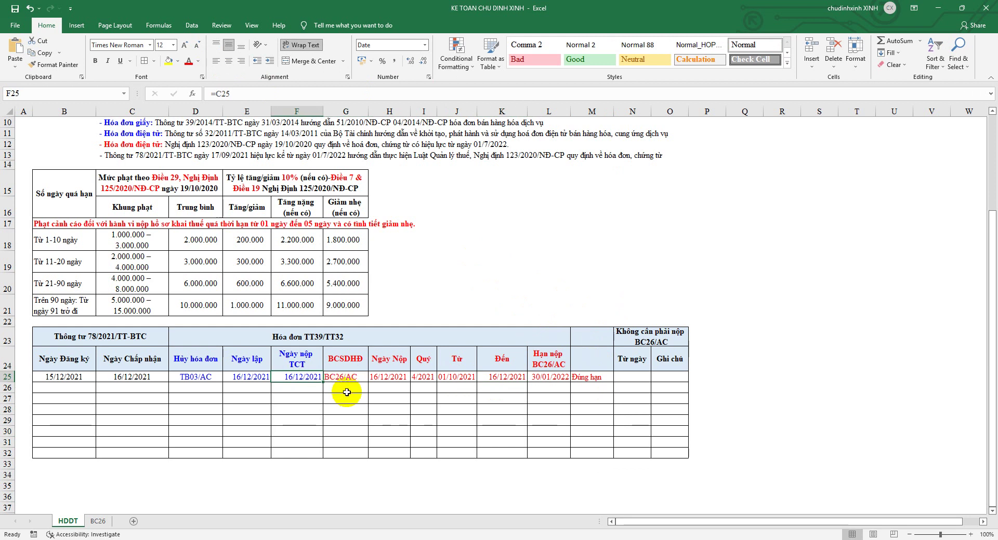
pyautogui.click(390, 377)
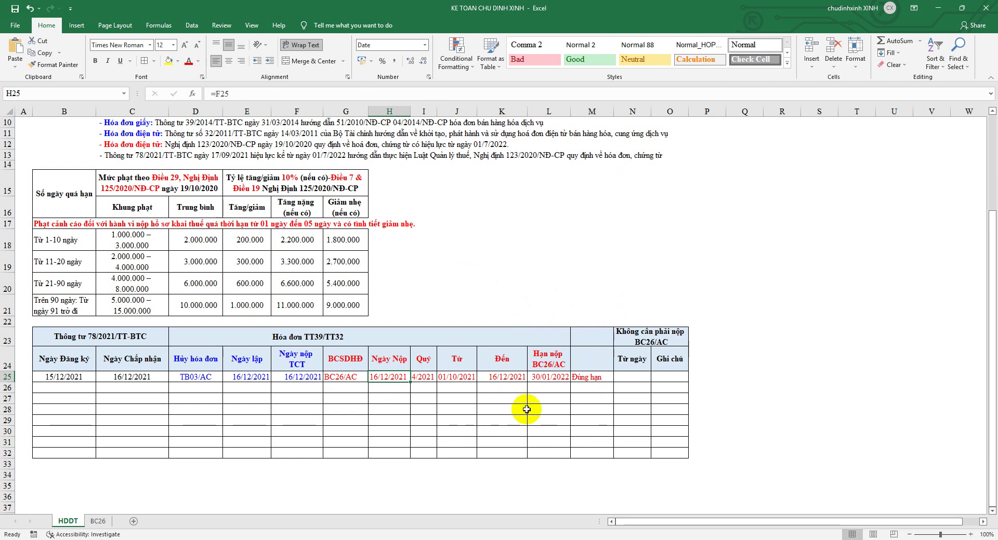
pyautogui.click(626, 377)
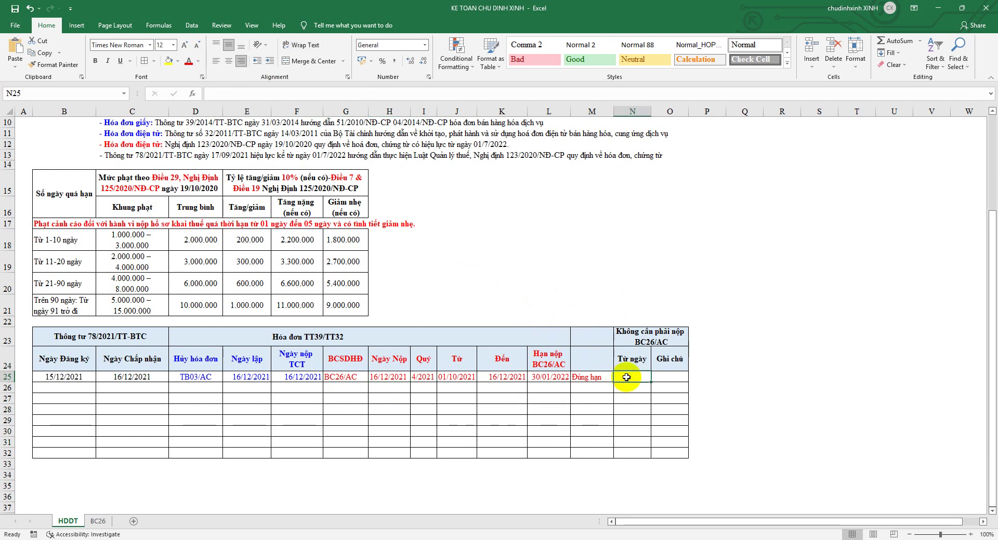
pyautogui.write('=')
pyautogui.click(390, 377)
pyautogui.write('+1')
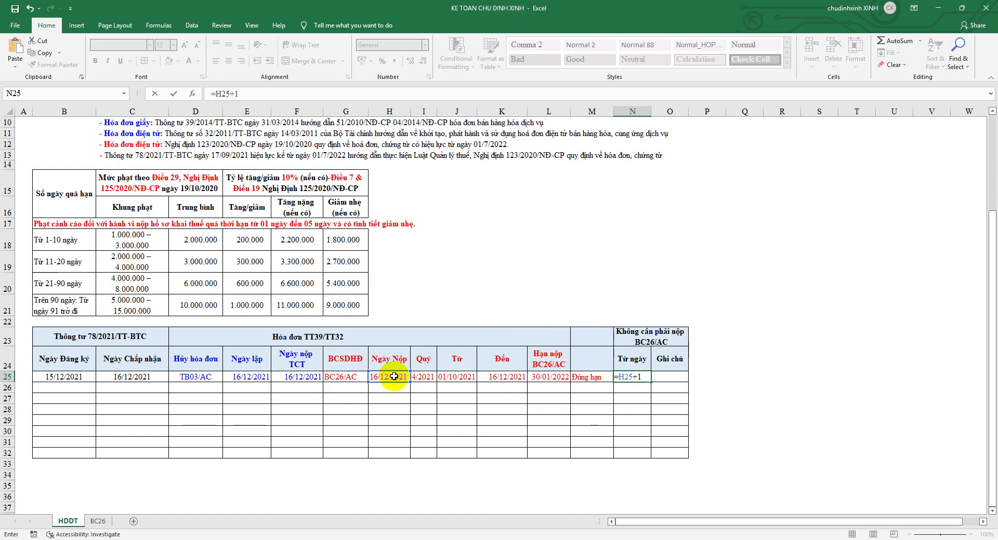
pyautogui.press('Return')
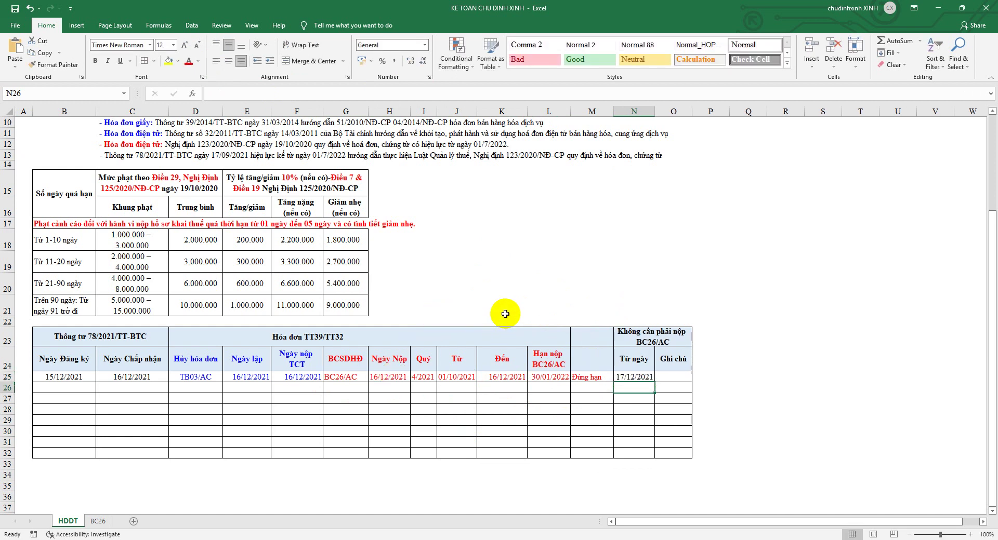
# Step: Enter the formula =IF(N25>0;"kh";"") in the Ghi chú cell O25
pyautogui.click(672, 377)
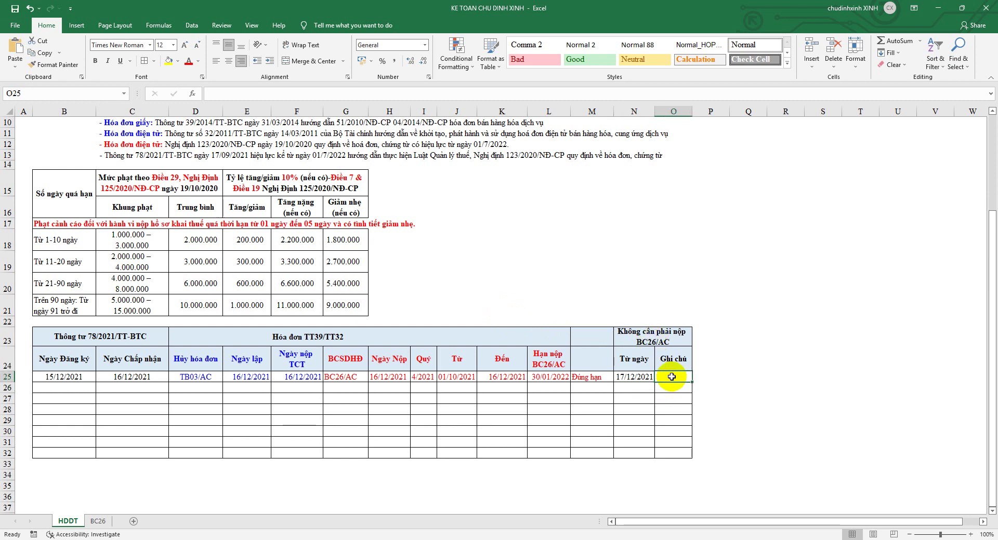
pyautogui.write('=IF(')
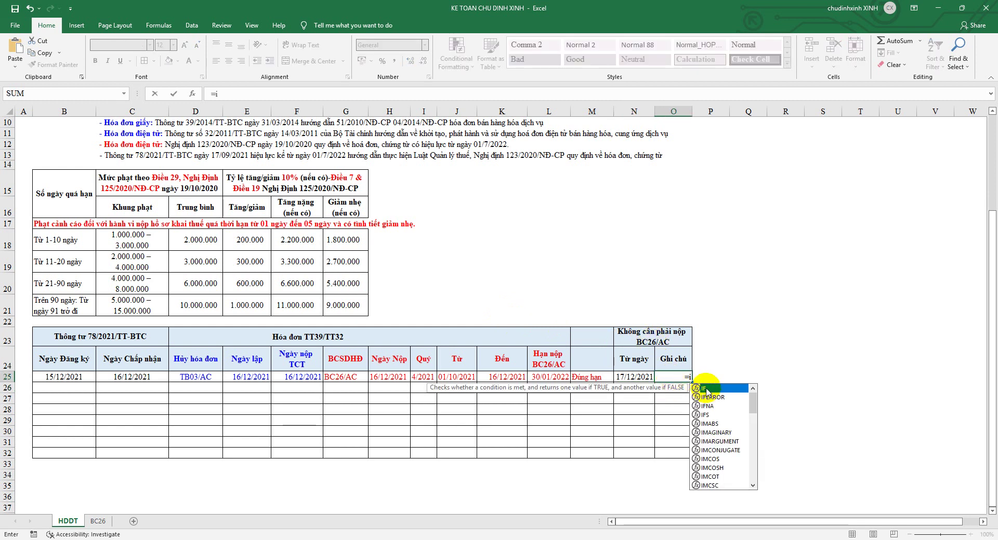
pyautogui.click(643, 378)
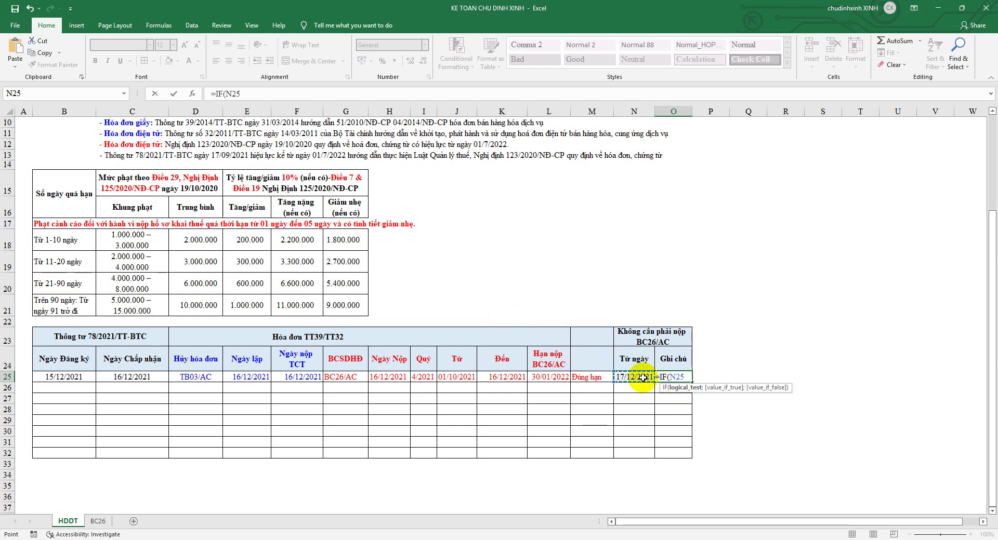
pyautogui.write('>0;"kh')
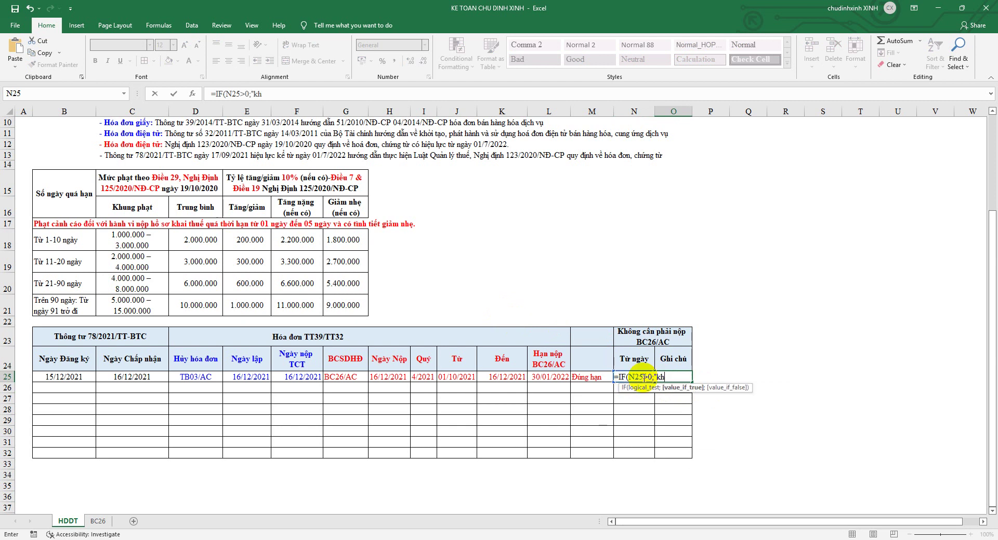
pyautogui.write('";"')
pyautogui.press('Return')
# Step: Replace "kh" in the O25 formula with the text "Không cần phải nộp BC26/AC" copied from the merged header N23
pyautogui.click(647, 336)
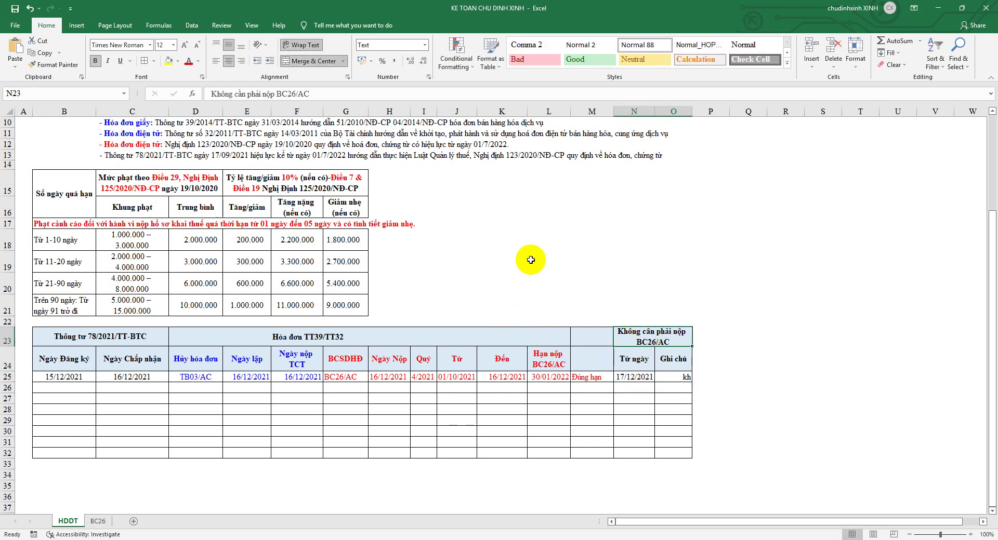
pyautogui.moveTo(315, 93); pyautogui.dragTo(211, 93)
pyautogui.rightClick(254, 96)
pyautogui.click(276, 118)
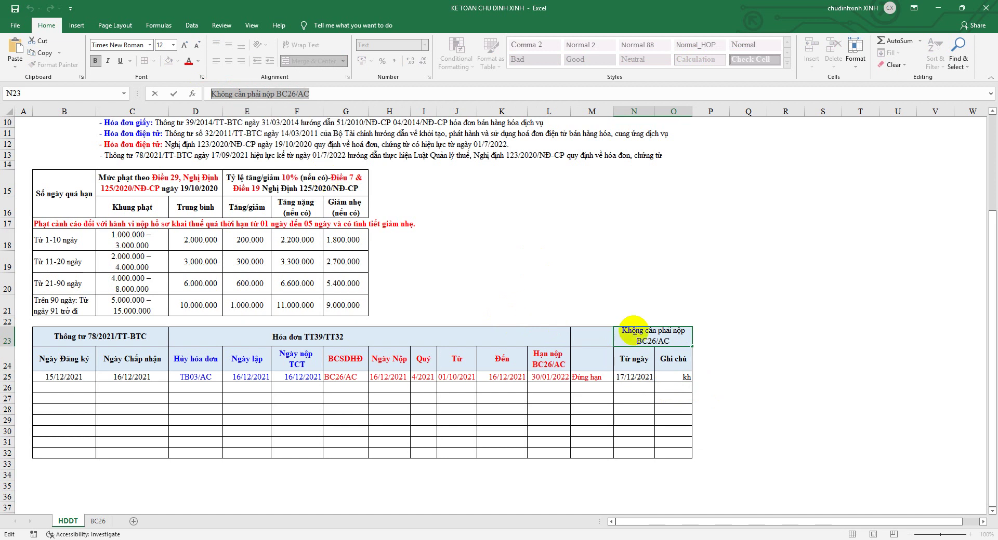
pyautogui.click(668, 378)
pyautogui.click(257, 93)
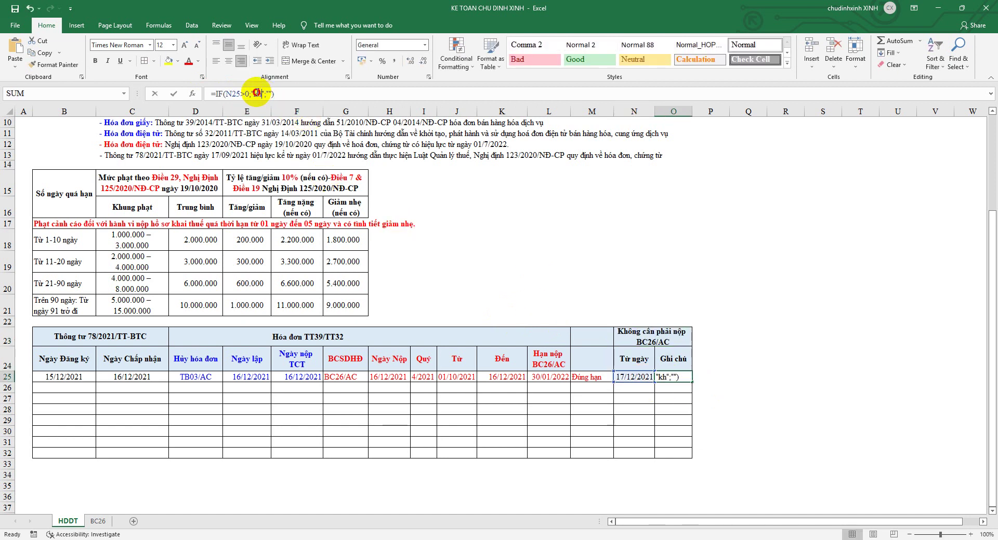
pyautogui.rightClick(257, 93)
pyautogui.click(263, 129)
pyautogui.click(860, 305)
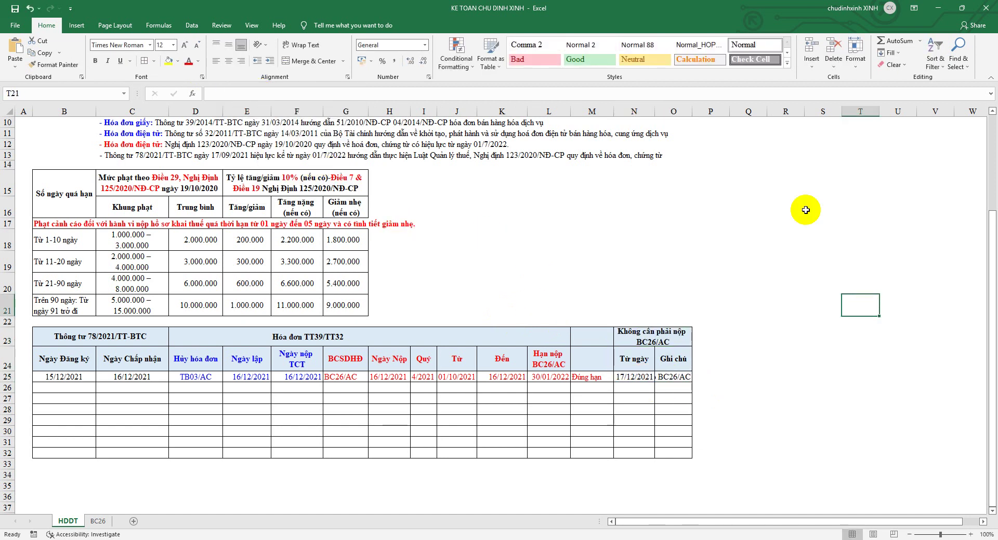
# Step: Left-align the Ghi chú cells O25:O32 and resize column O to just fit the note text
pyautogui.doubleClick(692, 111)
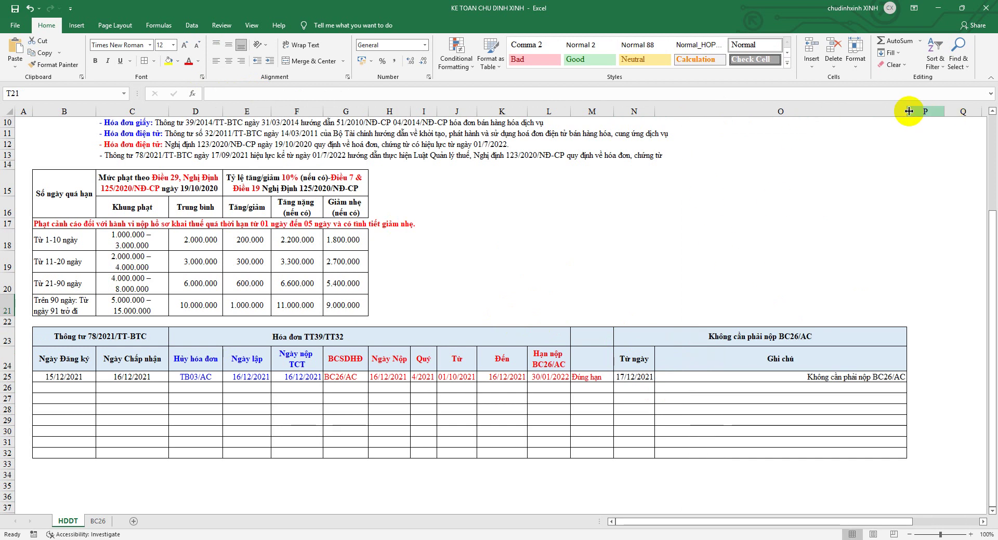
pyautogui.moveTo(908, 111); pyautogui.dragTo(740, 133)
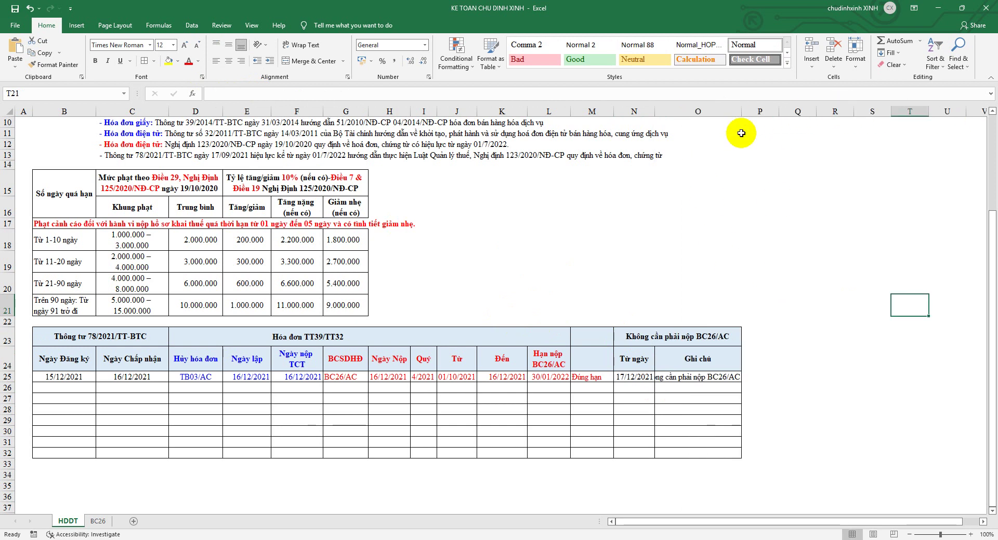
pyautogui.moveTo(674, 378); pyautogui.dragTo(668, 453)
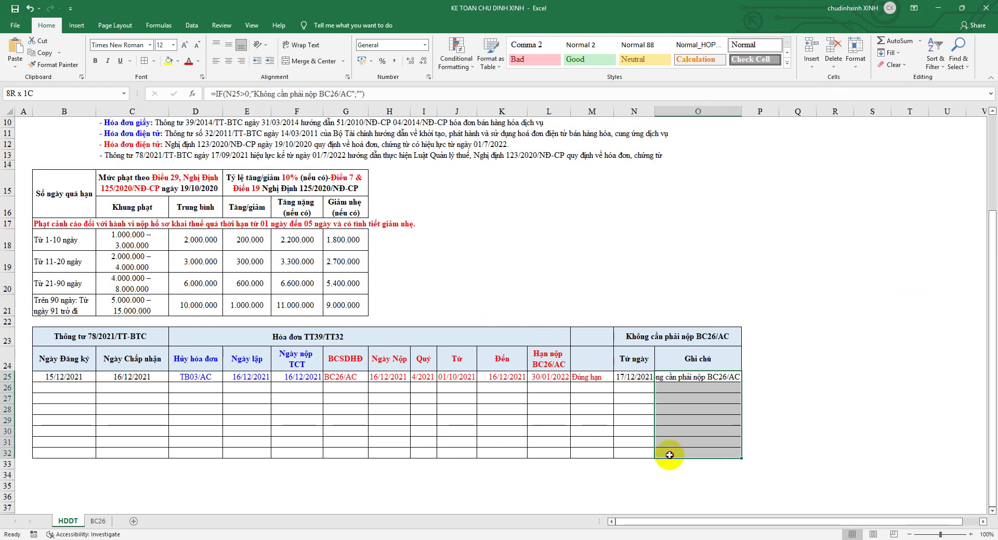
pyautogui.click(218, 60)
pyautogui.click(700, 260)
pyautogui.moveTo(742, 111); pyautogui.dragTo(757, 105)
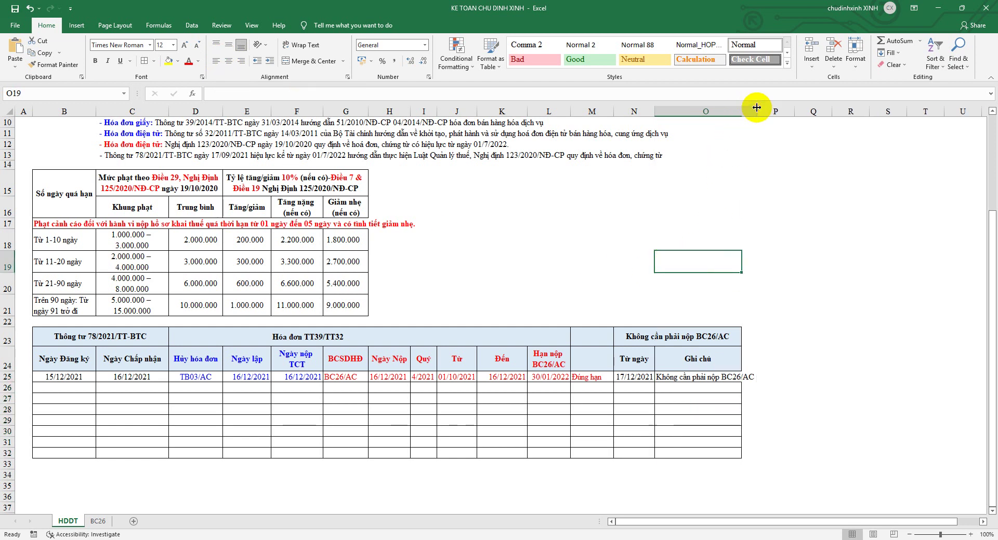
# Step: Enter the column header "Đúng hạn/ trễ hạn" in M24
pyautogui.click(648, 377)
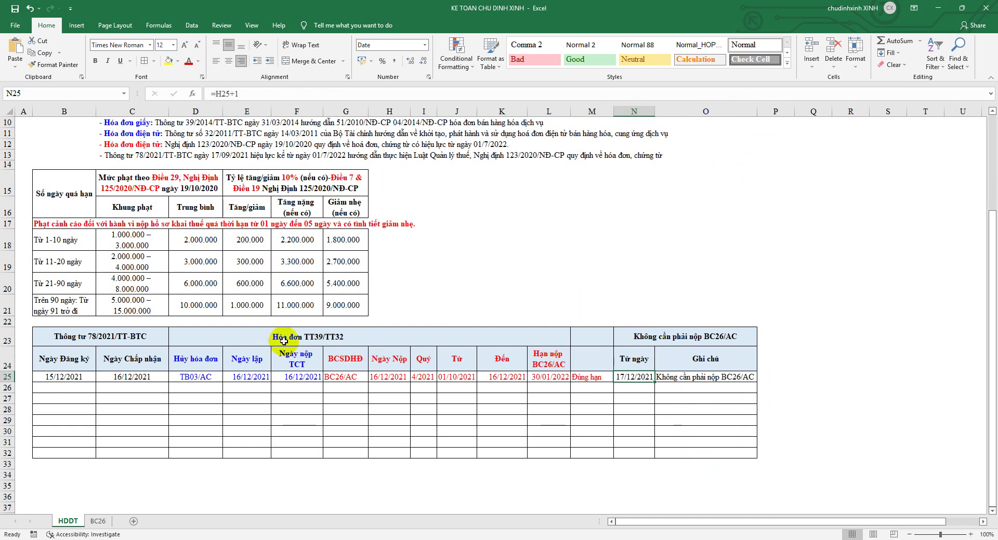
pyautogui.click(588, 360)
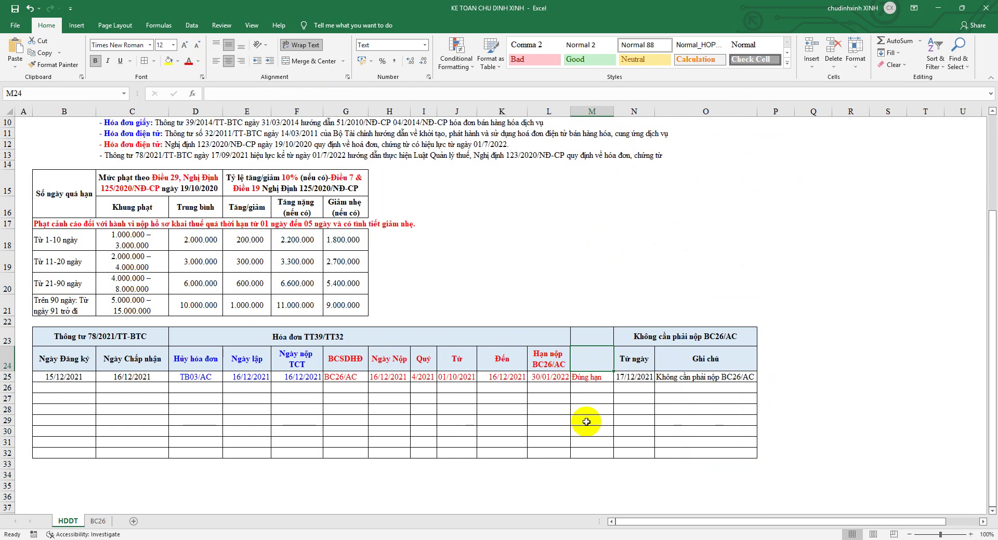
pyautogui.write('Đúng hạn')
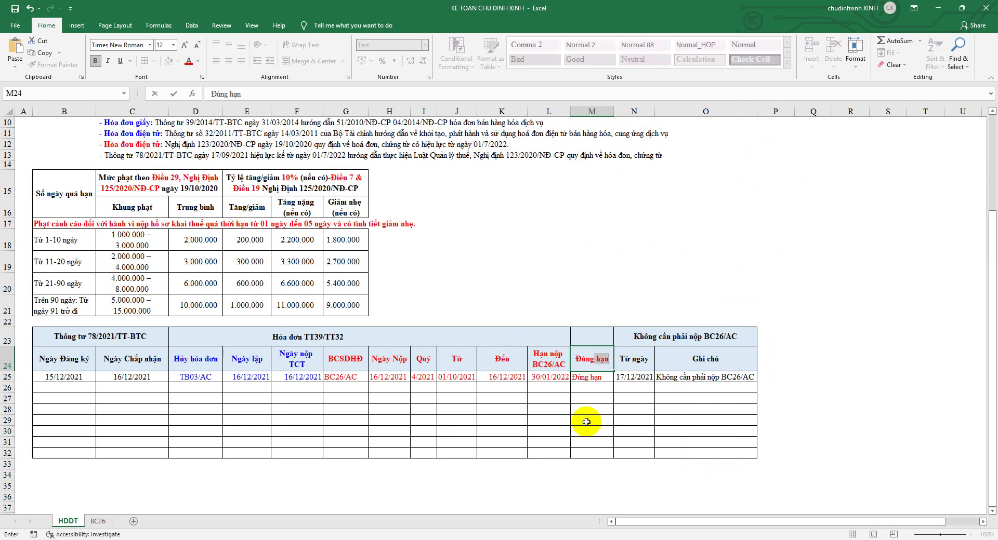
pyautogui.write('/ tre')
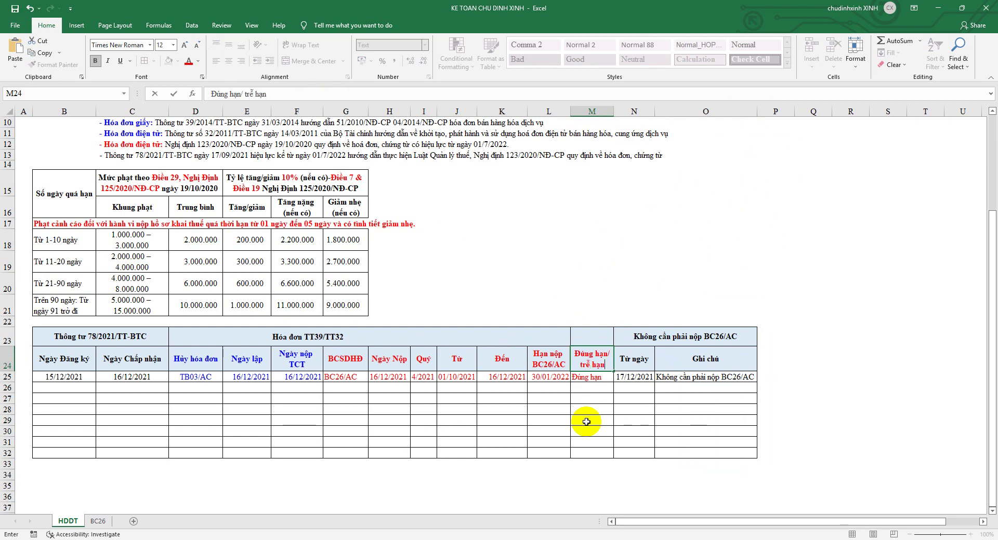
pyautogui.write(' hạn')
pyautogui.press('Return')
# Step: Extend the blank header cell K23 across to M23 so its borders match, and reduce the height of row 23
pyautogui.moveTo(586, 336); pyautogui.dragTo(358, 337)
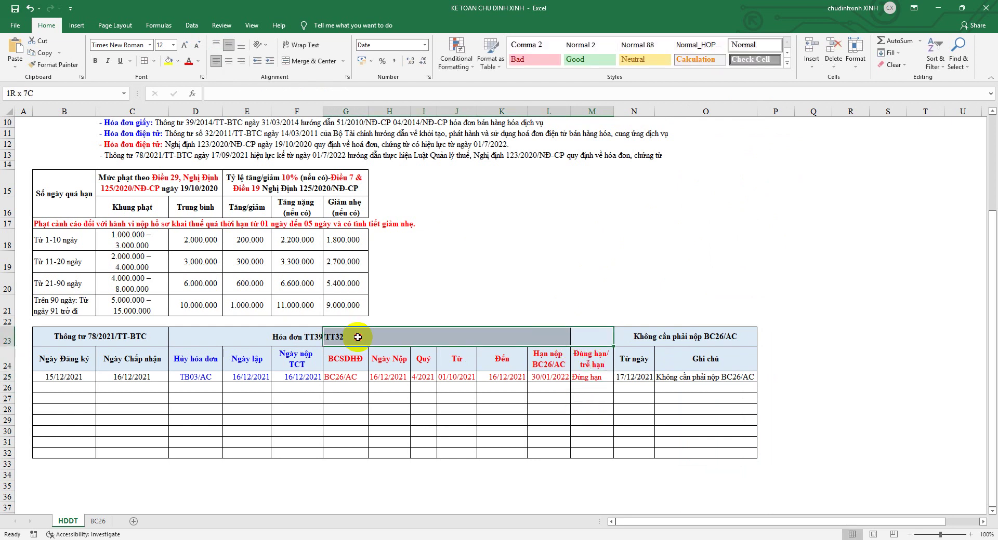
pyautogui.click(493, 335)
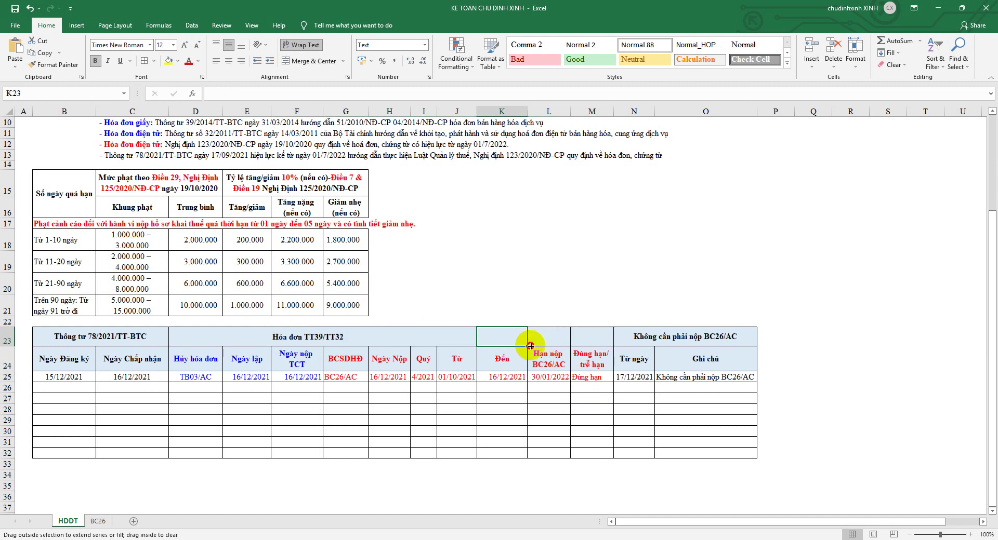
pyautogui.moveTo(530, 346); pyautogui.dragTo(611, 343)
pyautogui.click(726, 420)
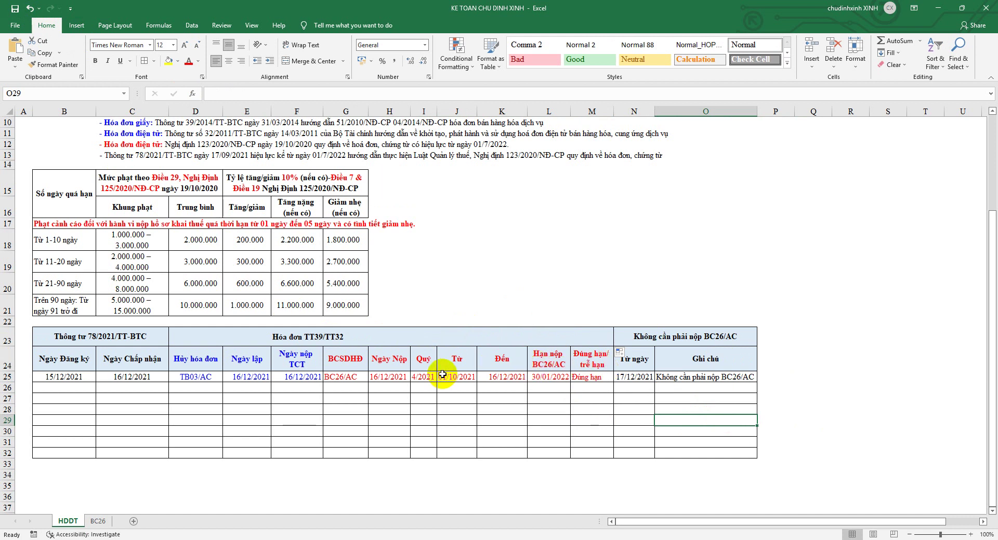
pyautogui.moveTo(8, 347); pyautogui.dragTo(8, 338)
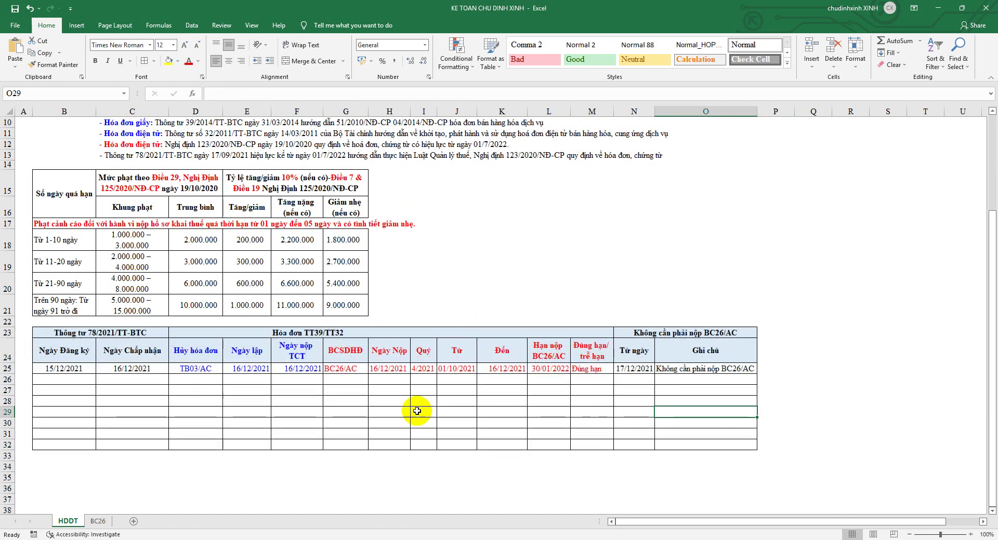
# Step: Fill the Ngày lập cell E26 with the formula =E25
pyautogui.click(624, 370)
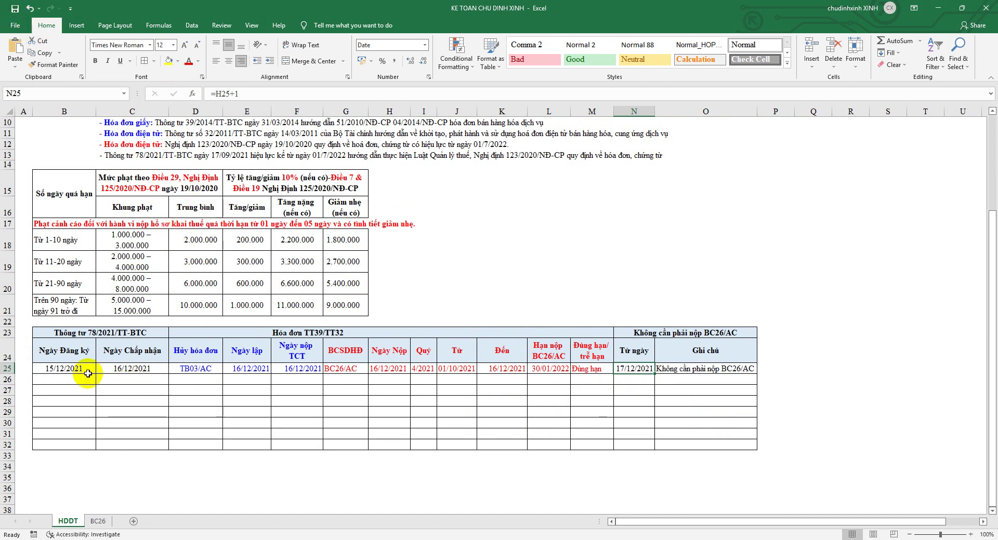
pyautogui.click(132, 369)
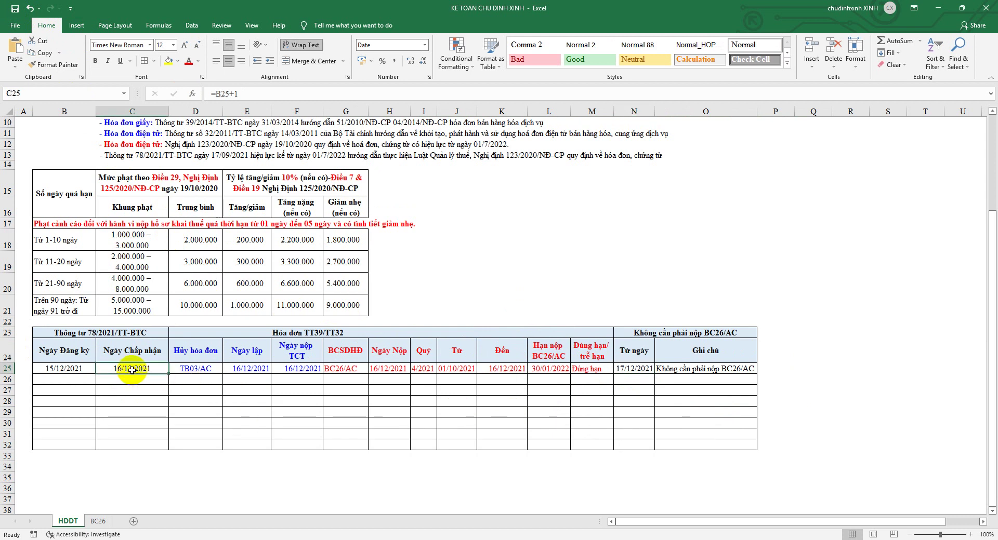
pyautogui.click(261, 379)
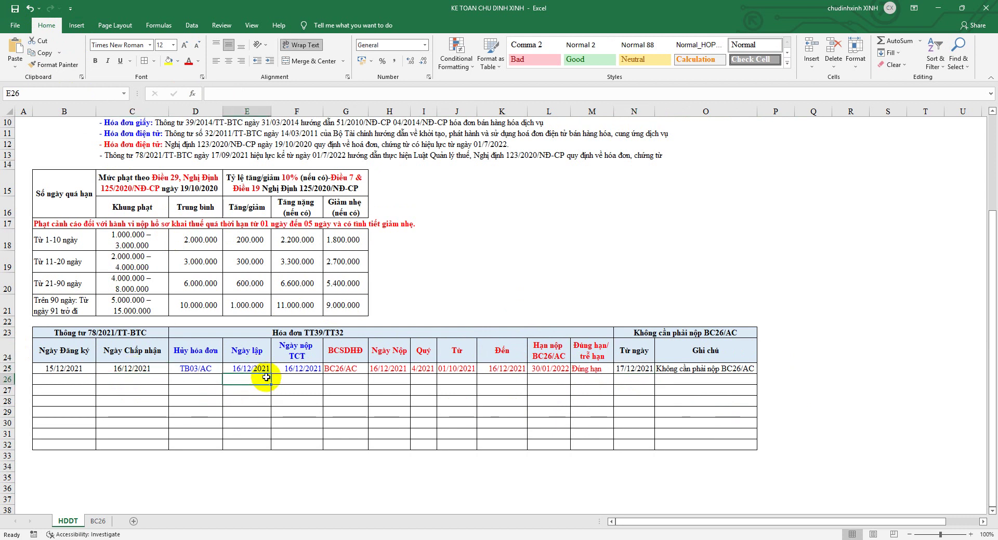
pyautogui.write('=E25')
pyautogui.press('Return')
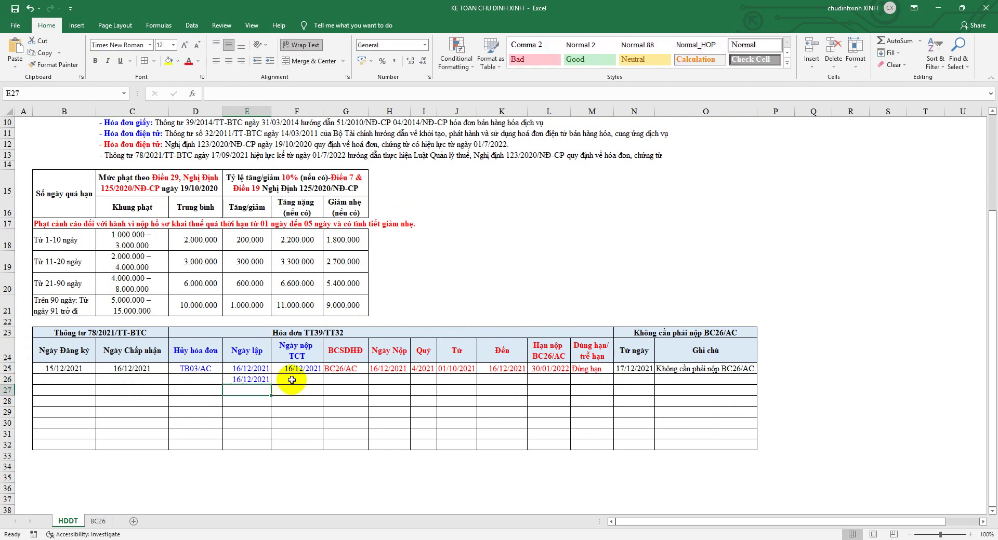
# Step: Enter 201/1 in the Ngày nộp TCT cell F26
pyautogui.click(296, 382)
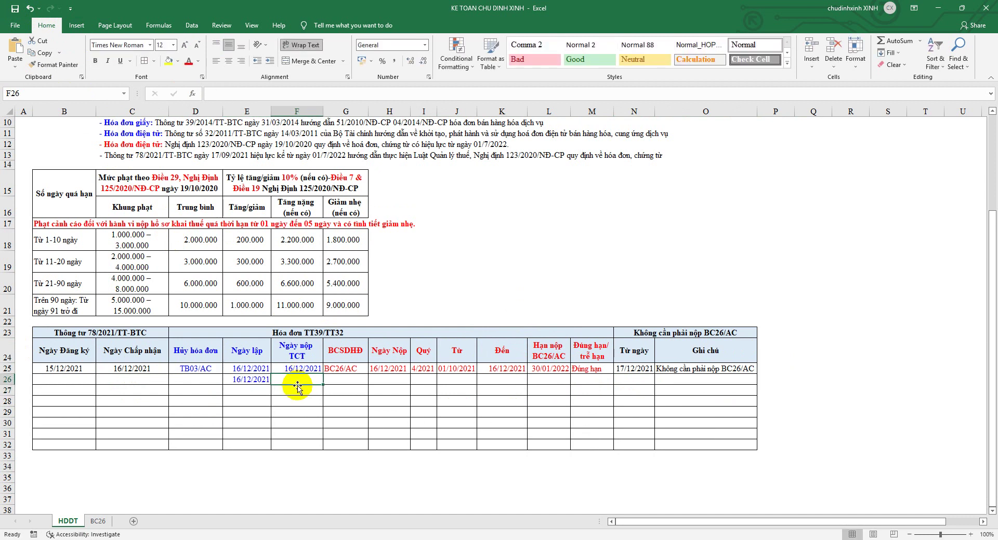
pyautogui.write('201/1')
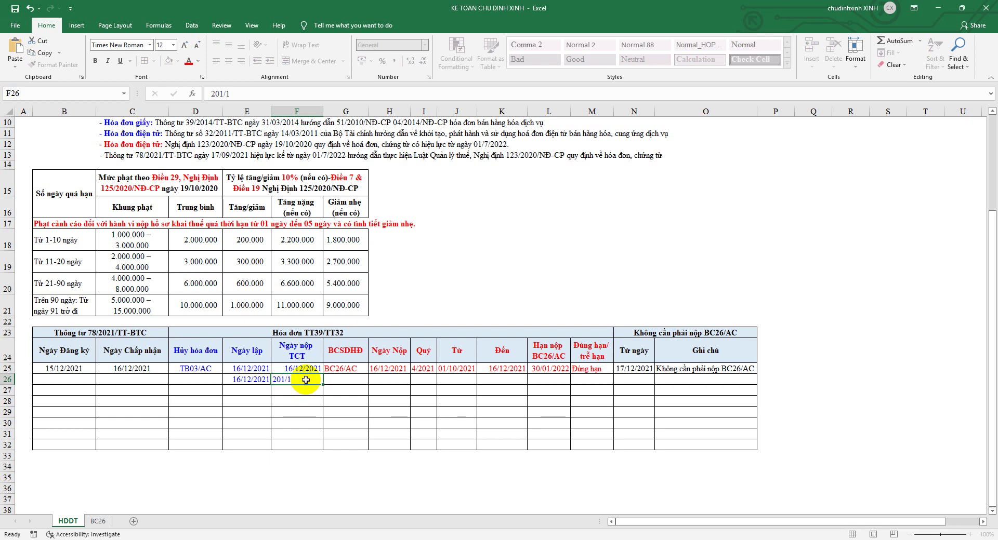
pyautogui.hotkey('ctrl', 'Return')
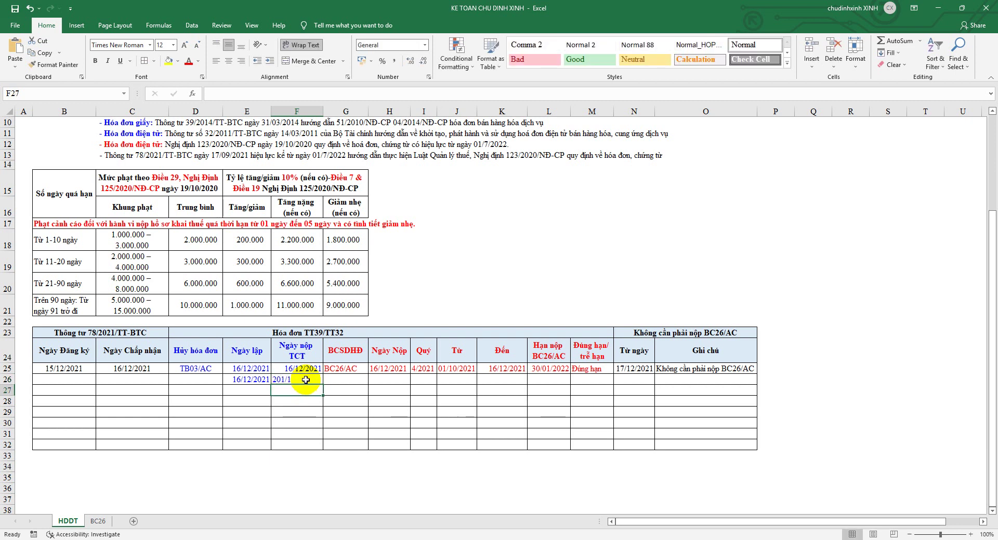
# Step: Apply the Date number format to the Ngày nộp TCT cells F25:F32
pyautogui.moveTo(297, 369); pyautogui.dragTo(297, 445)
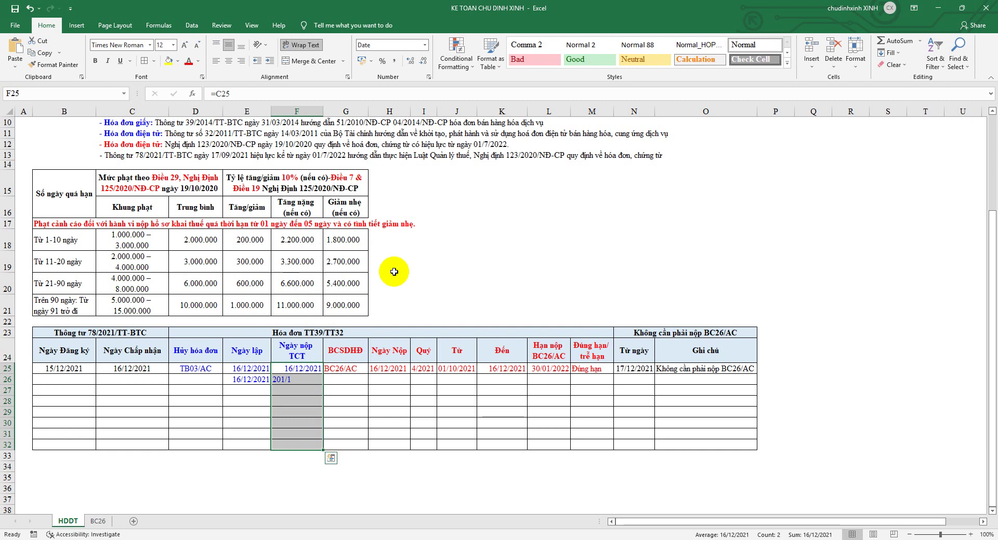
pyautogui.click(425, 45)
pyautogui.click(410, 162)
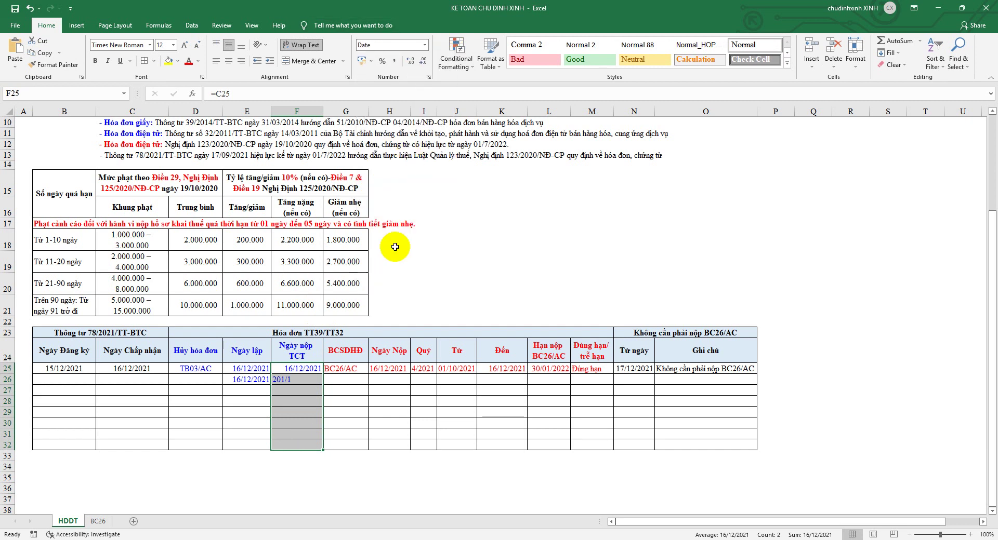
# Step: Correct the Ngày nộp TCT date in F26 to 20/01/2022
pyautogui.click(307, 379)
pyautogui.click(233, 99)
pyautogui.click(226, 99)
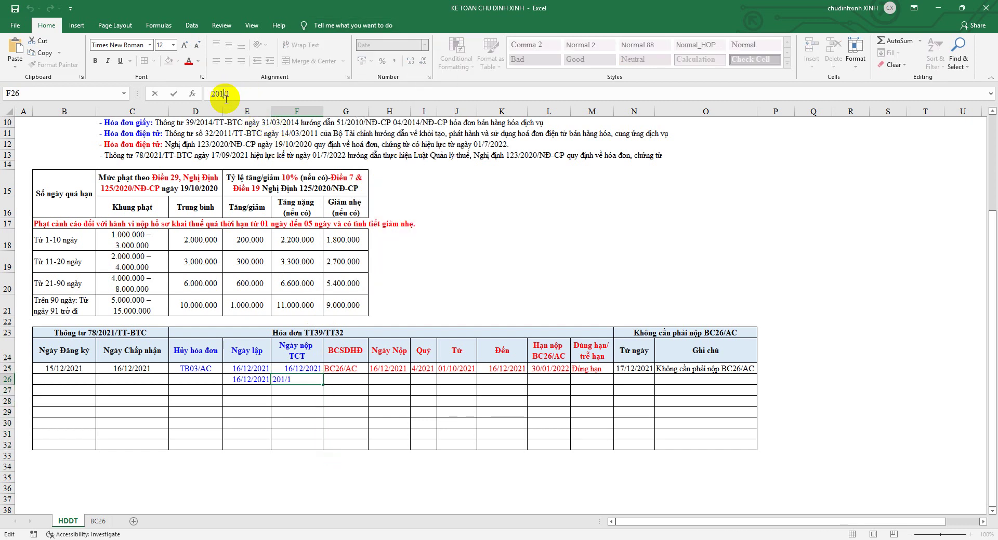
pyautogui.press('BackSpace')
pyautogui.press('Return')
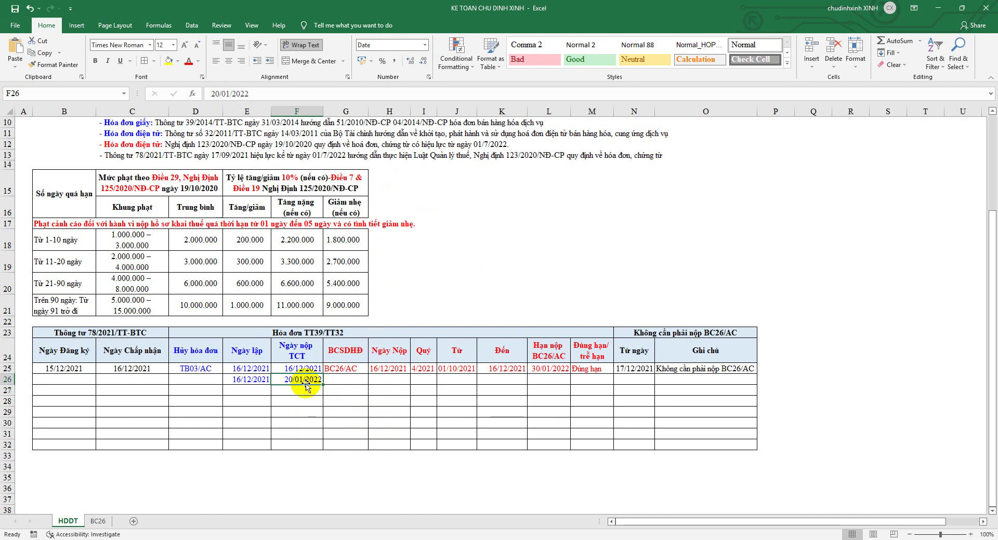
pyautogui.click(256, 381)
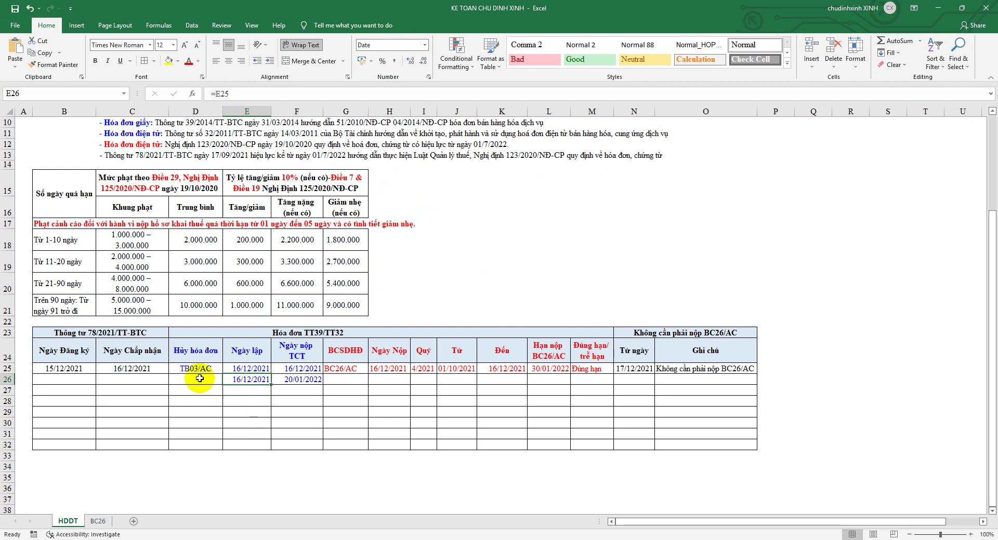
pyautogui.click(150, 368)
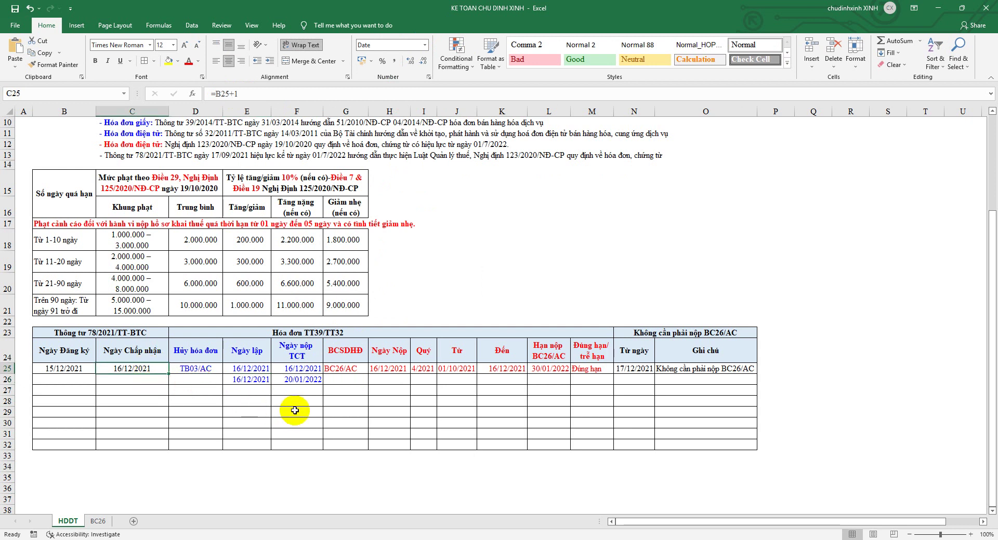
pyautogui.click(265, 381)
pyautogui.click(301, 379)
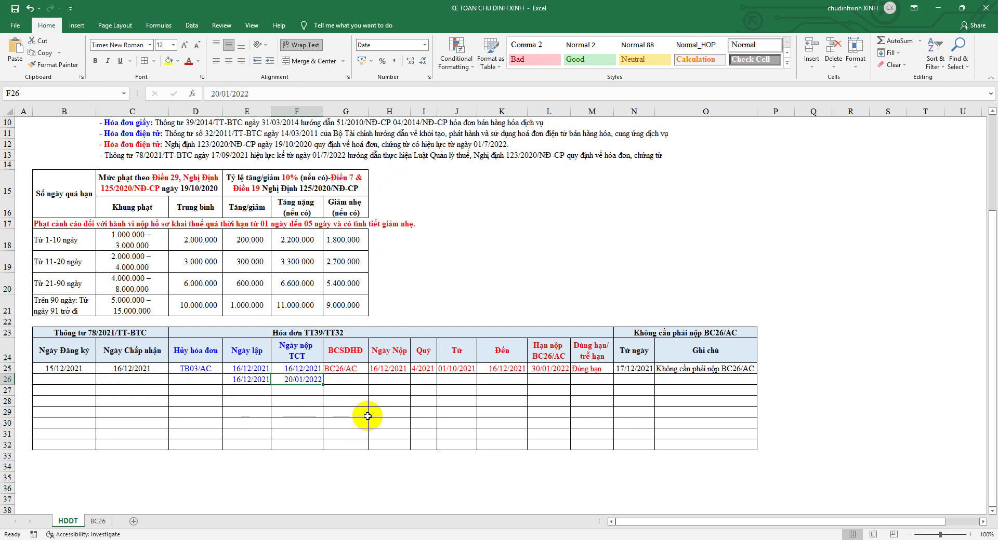
# Step: Copy the report code BC26/AC from G25 into G26 and the quarter 4/2021 from I25 into I26
pyautogui.click(354, 369)
pyautogui.rightClick(353, 370)
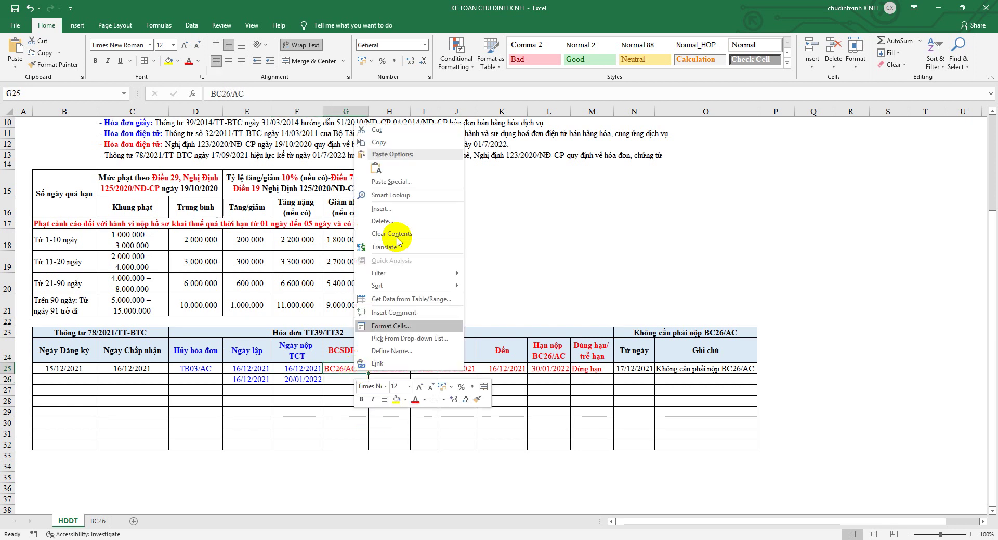
pyautogui.click(383, 138)
pyautogui.click(350, 379)
pyautogui.hotkey('ctrl', 'v')
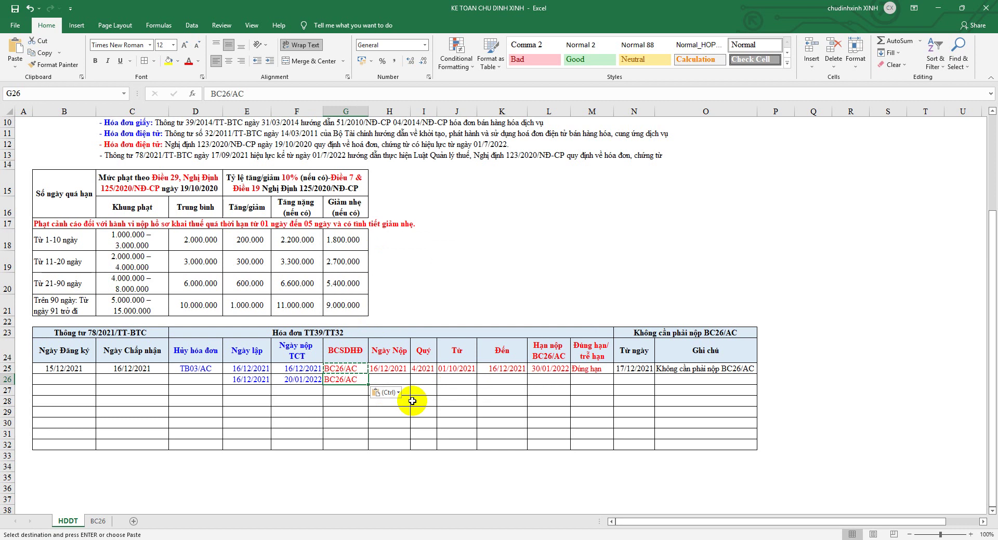
pyautogui.click(423, 369)
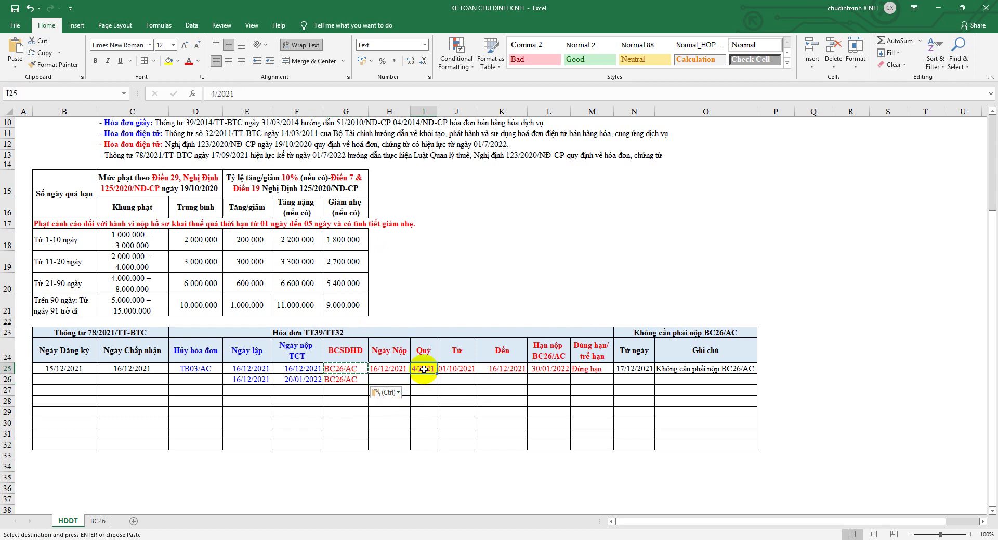
pyautogui.hotkey('ctrl', 'c')
pyautogui.click(423, 380)
pyautogui.hotkey('ctrl', 'v')
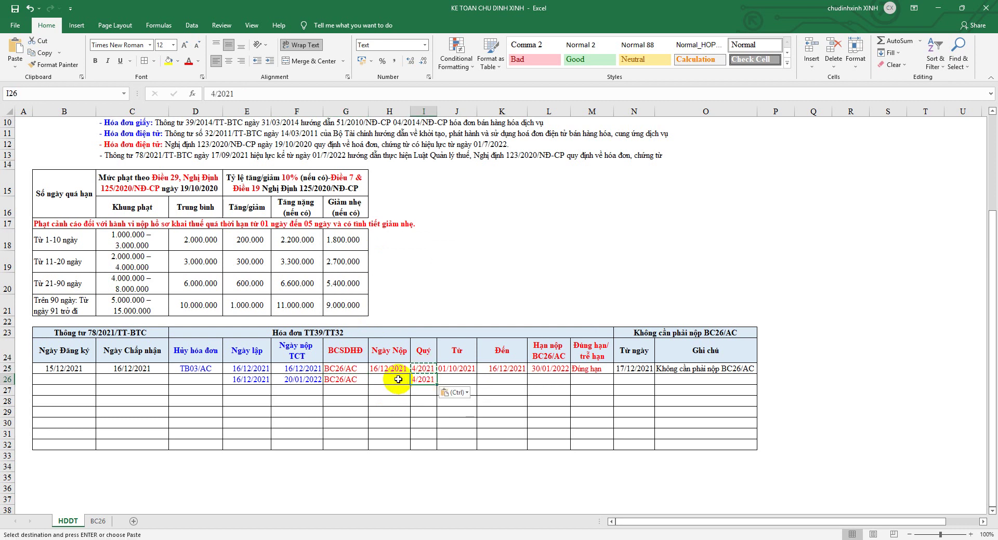
# Step: Fill the Từ date 01/10/2021 from J25 down to J26 and enter 31/12/2021 as the Đến date in K26
pyautogui.click(399, 380)
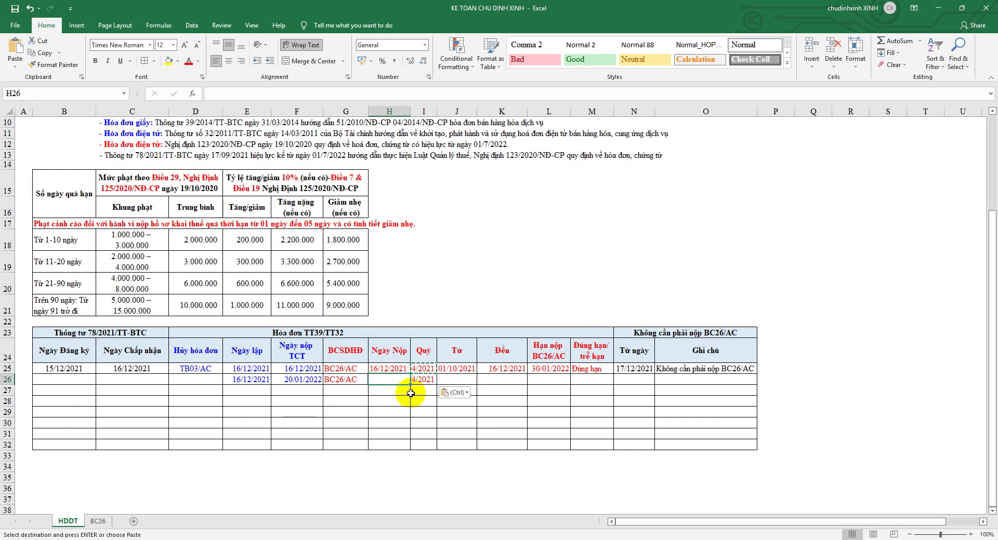
pyautogui.click(546, 370)
pyautogui.click(462, 373)
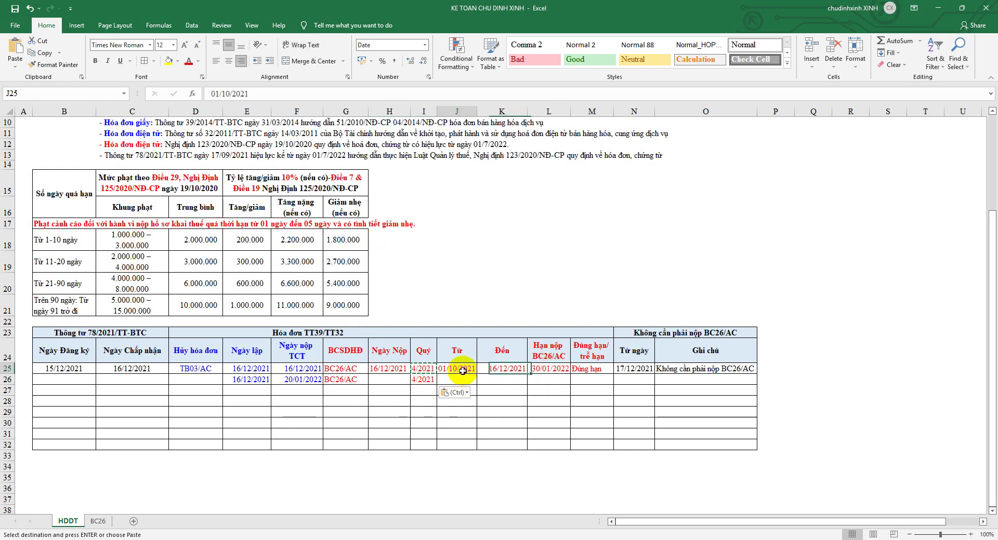
pyautogui.moveTo(477, 374); pyautogui.dragTo(493, 381)
pyautogui.click(500, 379)
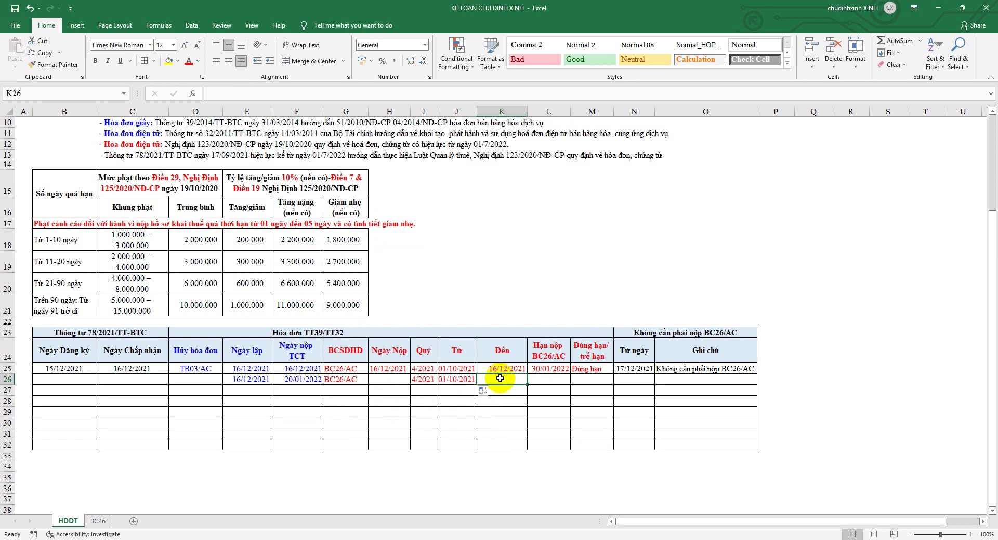
pyautogui.write('31/12/2')
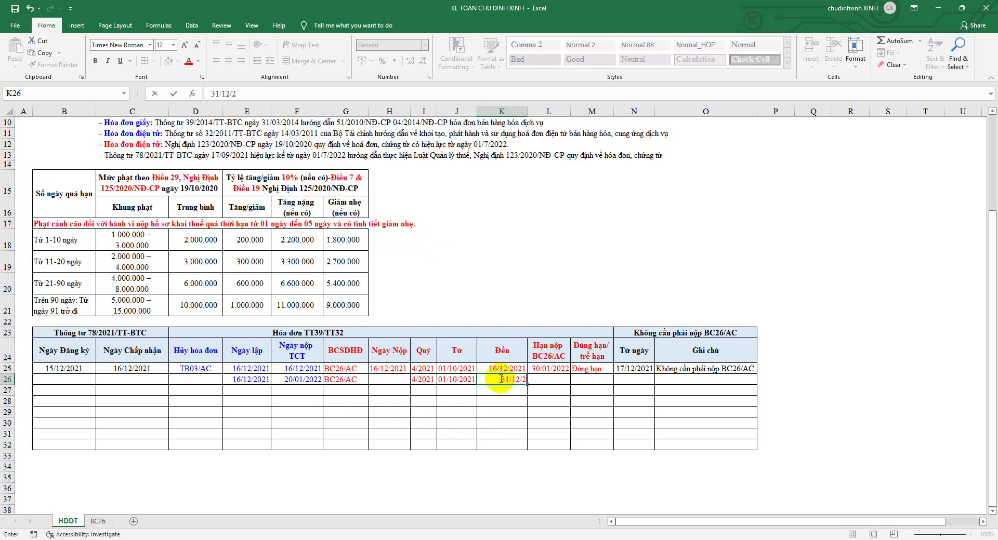
pyautogui.write('021')
pyautogui.press('Return')
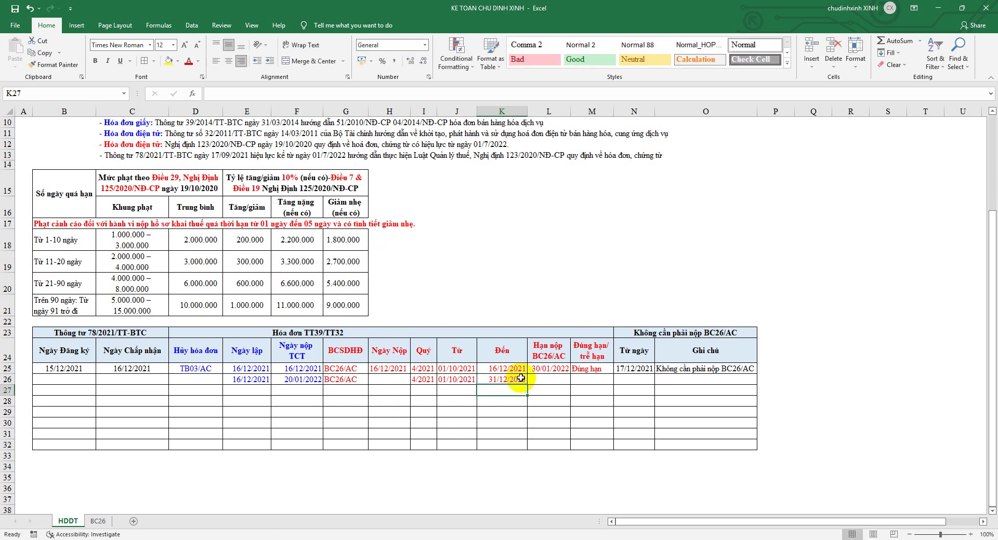
pyautogui.click(491, 379)
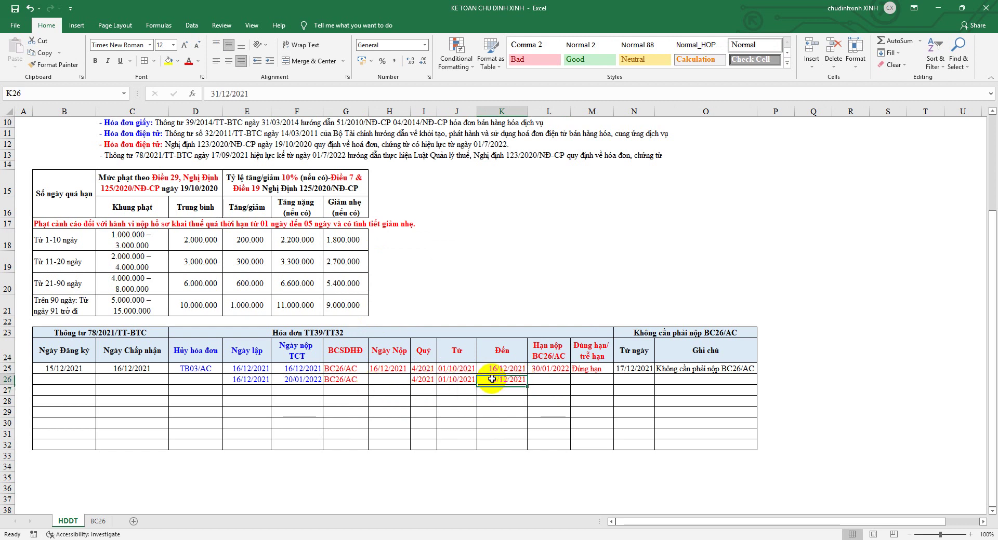
# Step: Enter 15/01/2022 as the Ngày Nộp date in H26
pyautogui.click(300, 379)
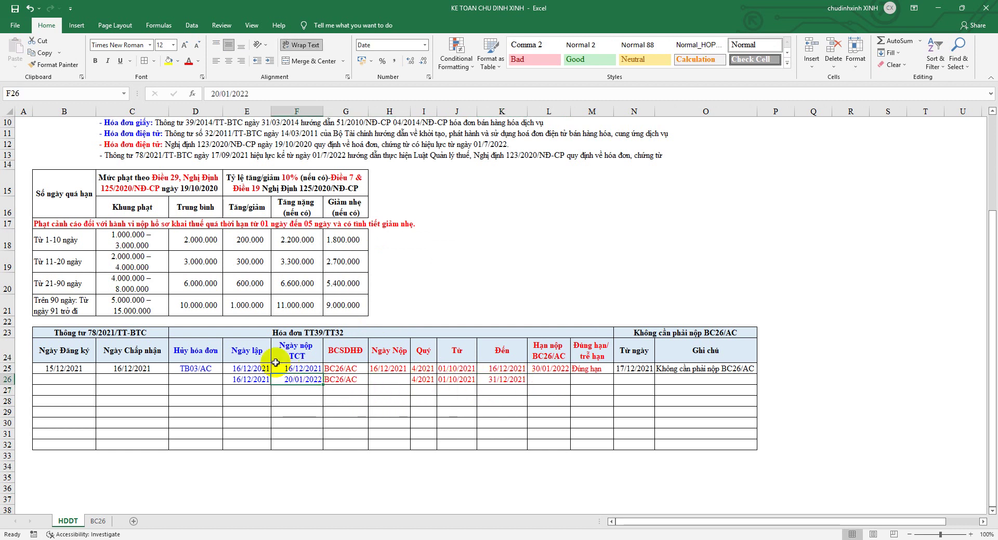
pyautogui.click(394, 380)
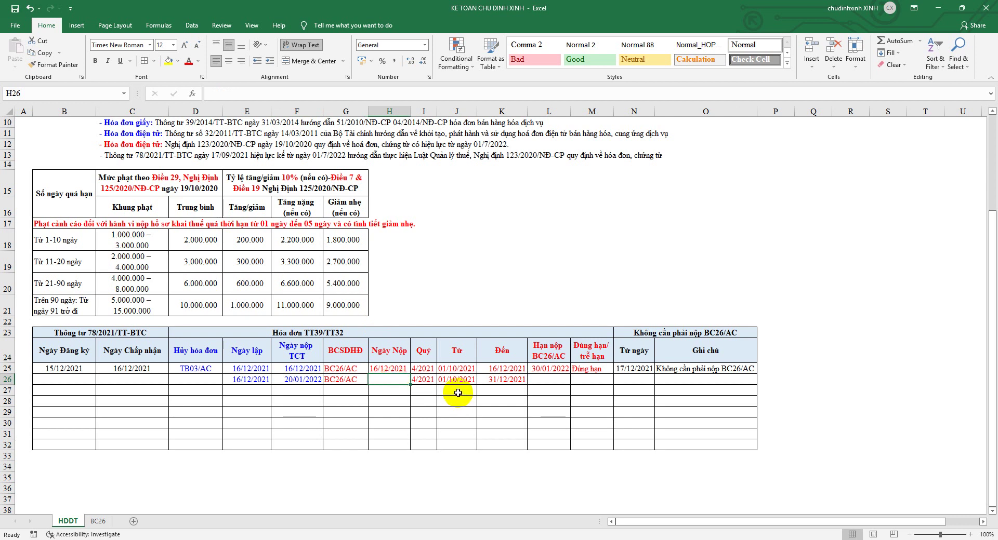
pyautogui.write('15/1/22')
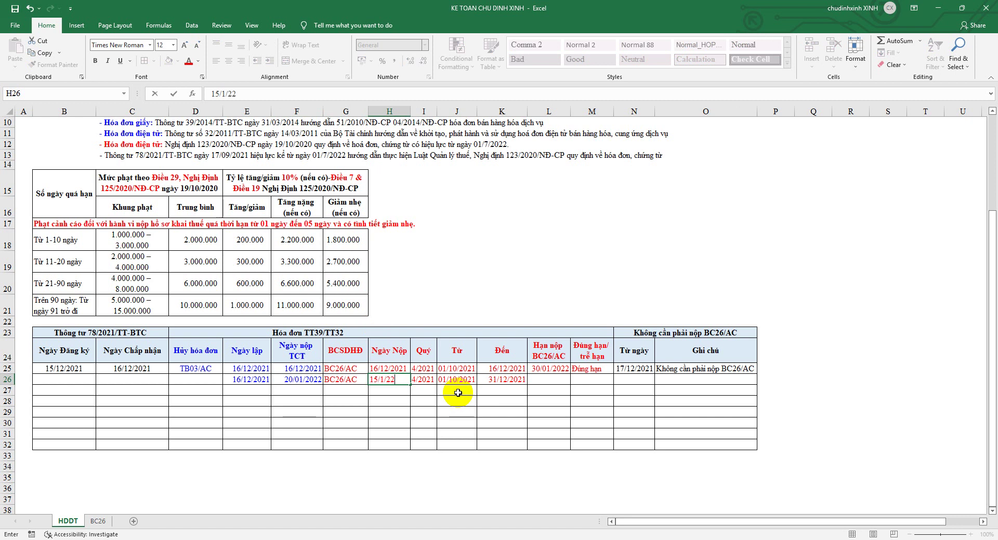
pyautogui.press('Return')
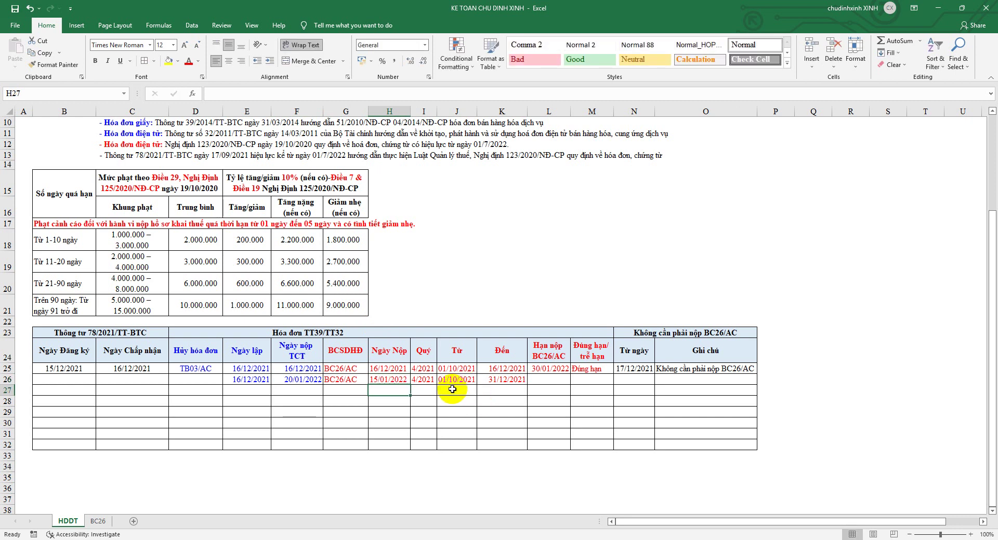
pyautogui.click(421, 381)
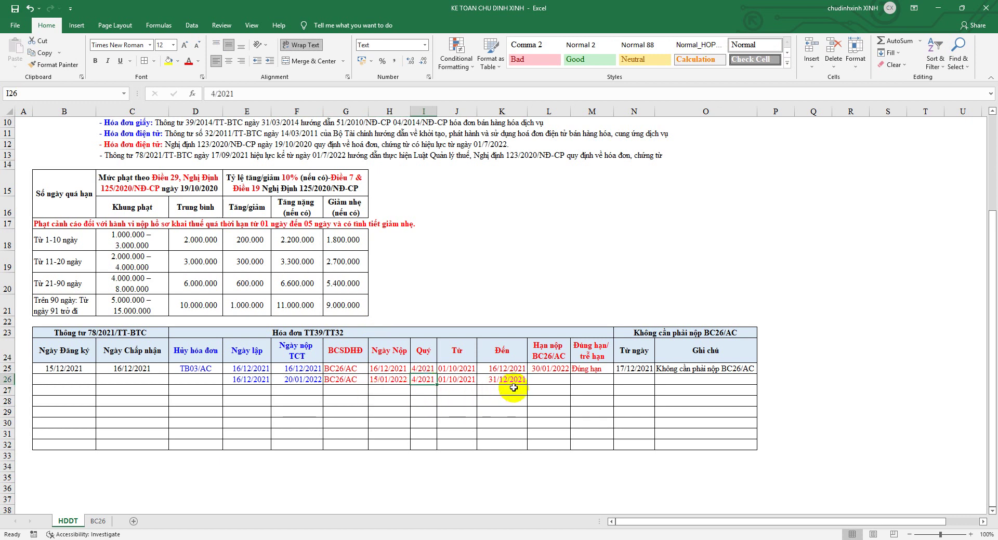
# Step: Copy the BC26/AC deadline 30/01/2022 into L26 and fill the status Đúng hạn from M25 down to M26
pyautogui.click(551, 367)
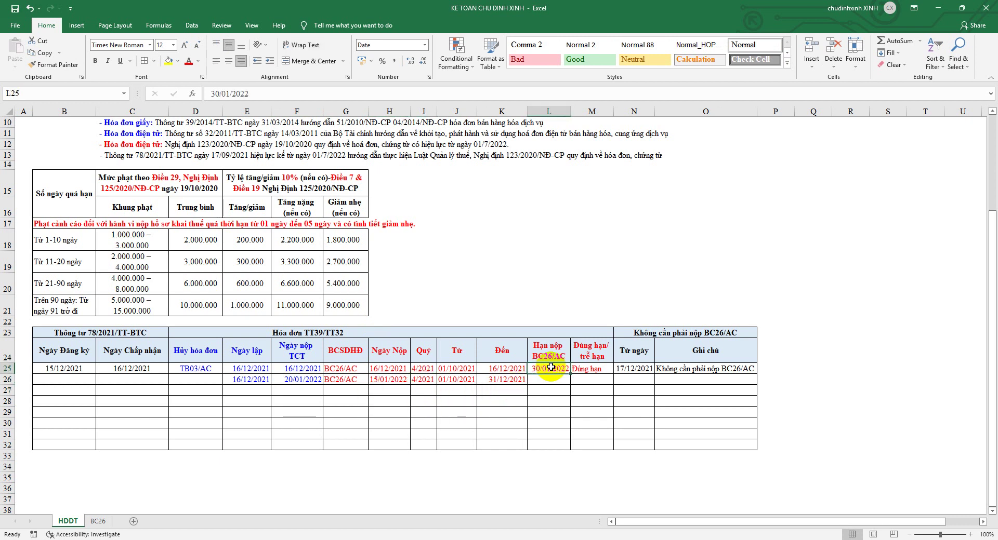
pyautogui.hotkey('ctrl', 'c')
pyautogui.click(549, 380)
pyautogui.hotkey('ctrl', 'v')
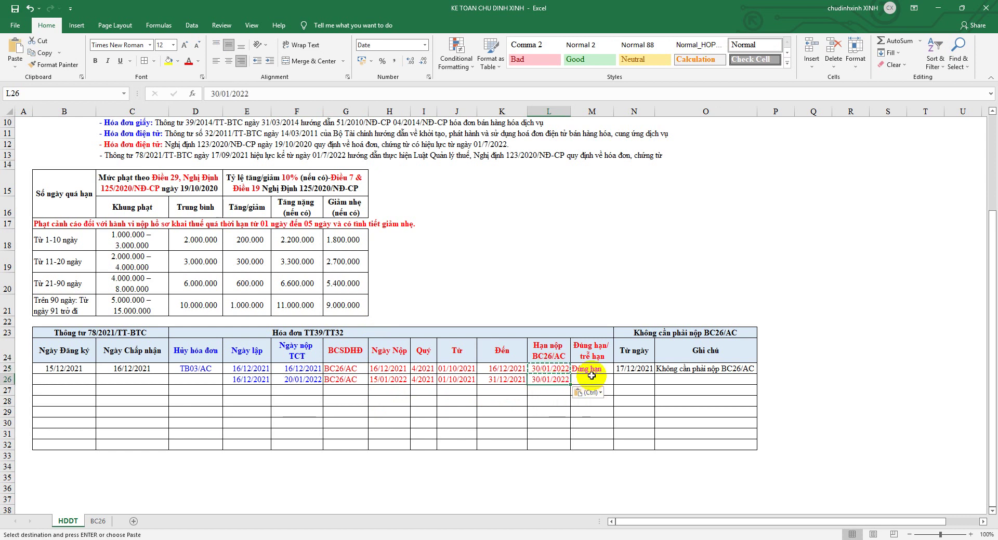
pyautogui.click(592, 370)
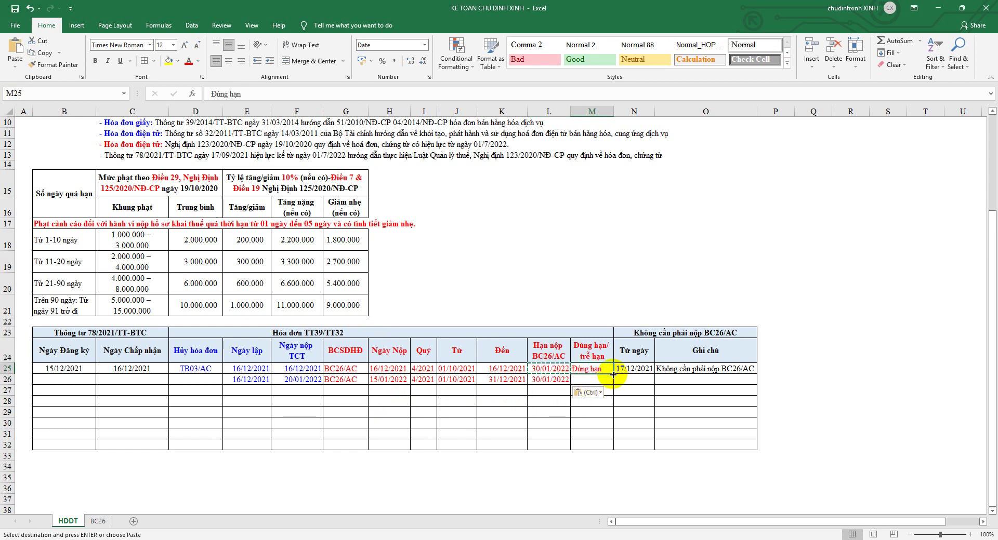
pyautogui.moveTo(613, 374); pyautogui.dragTo(611, 384)
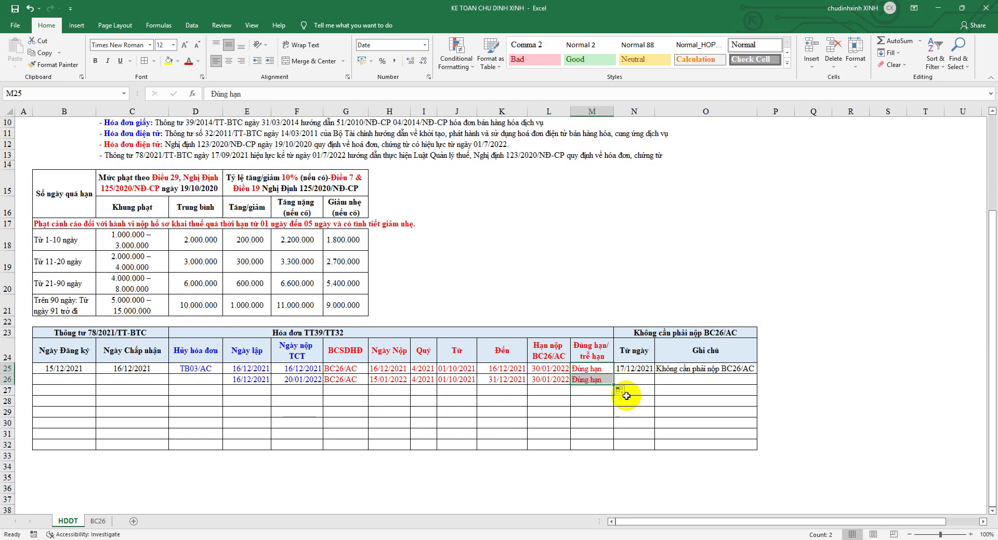
pyautogui.click(620, 379)
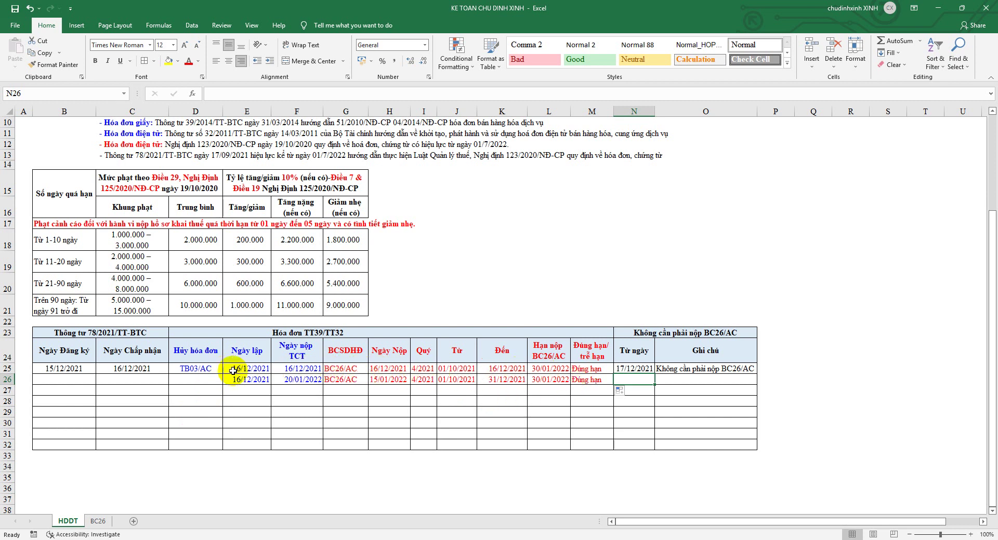
pyautogui.moveTo(238, 369); pyautogui.dragTo(633, 370)
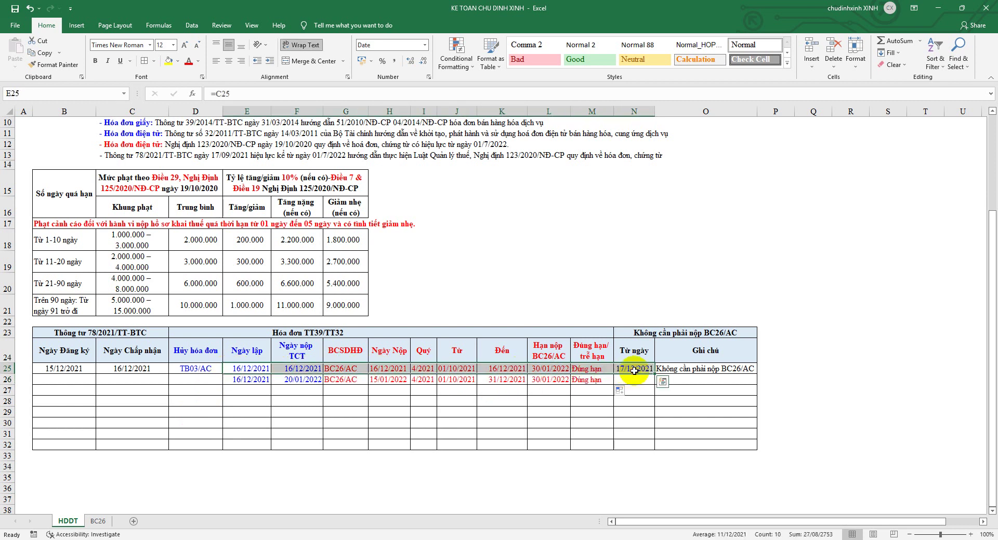
pyautogui.moveTo(250, 322); pyautogui.dragTo(251, 454)
pyautogui.rightClick(249, 350)
pyautogui.press('Escape')
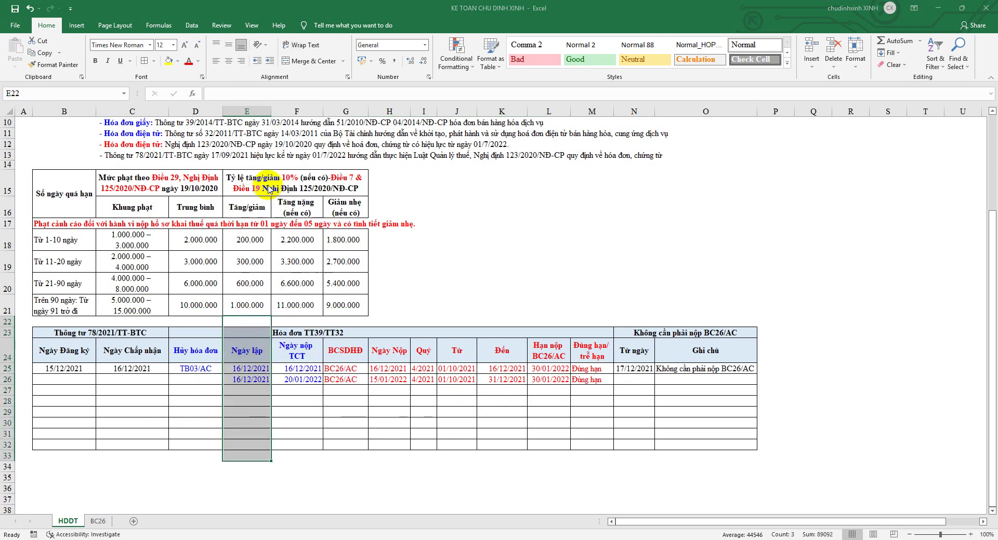
pyautogui.hotkey('ctrl', 'shift', '+')
pyautogui.click(254, 230)
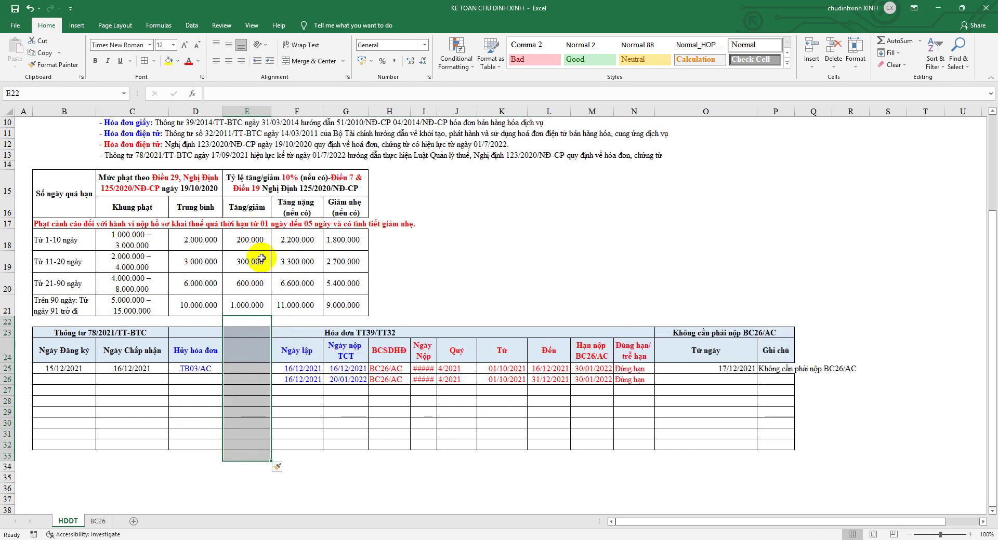
pyautogui.hotkey('ctrl', 'z')
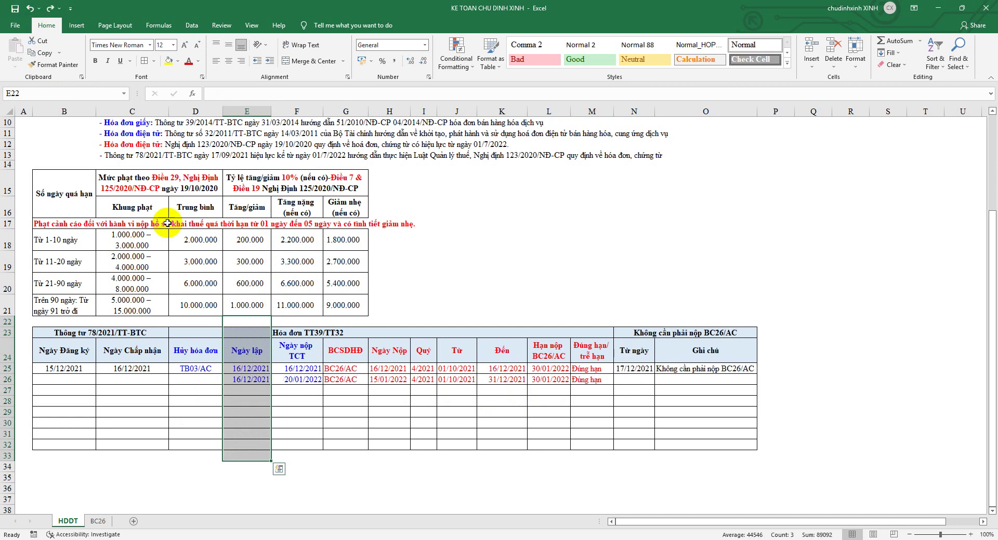
# Step: Extend the BCSDHĐ entry in G25 to read BC26/AC-[19] hủy
pyautogui.click(207, 369)
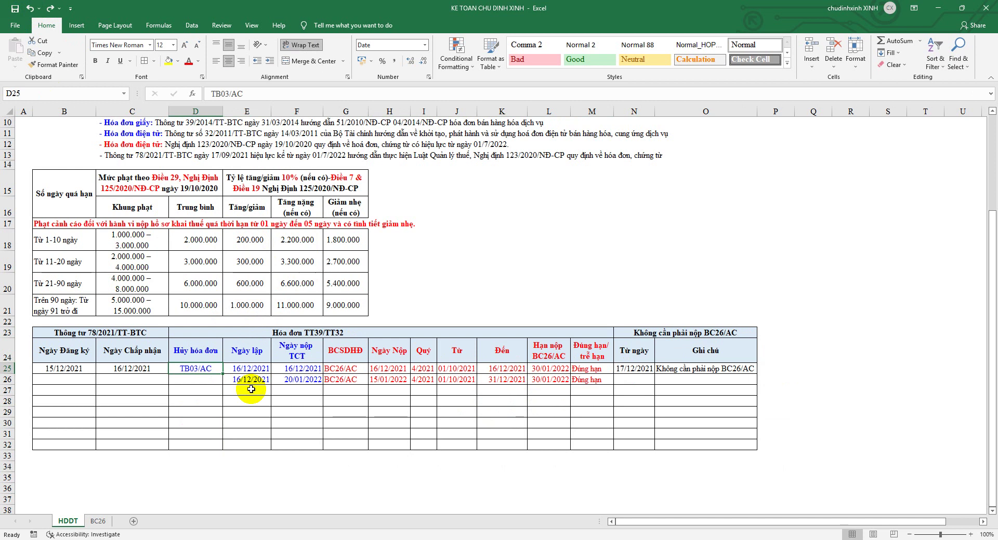
pyautogui.click(342, 369)
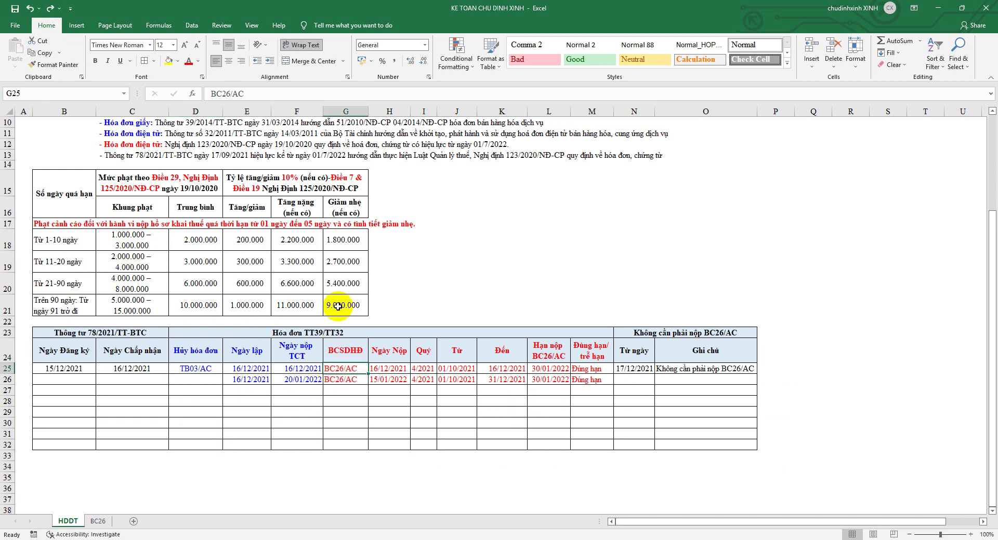
pyautogui.click(258, 92)
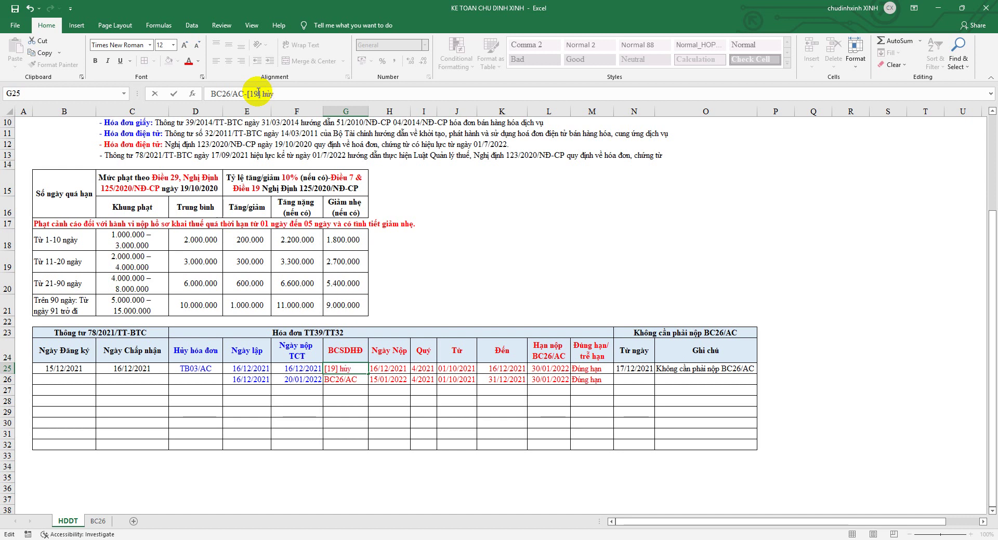
pyautogui.hotkey('ctrl', 'Return')
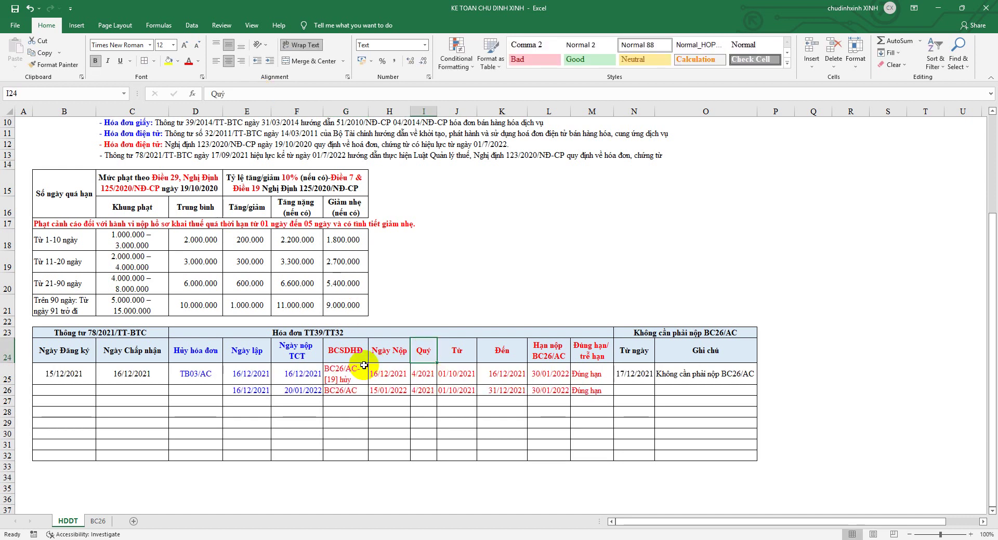
pyautogui.moveTo(358, 371); pyautogui.dragTo(347, 456)
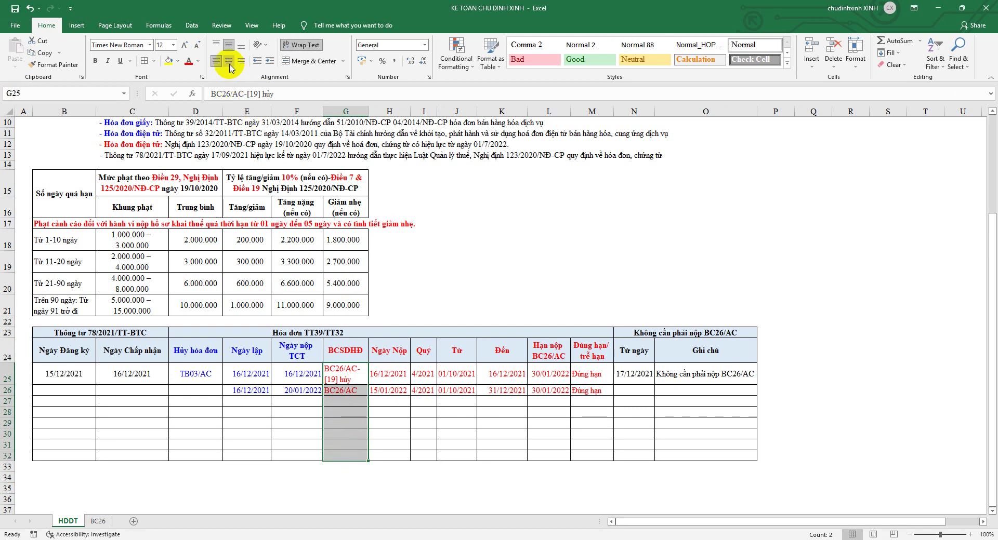
pyautogui.click(388, 283)
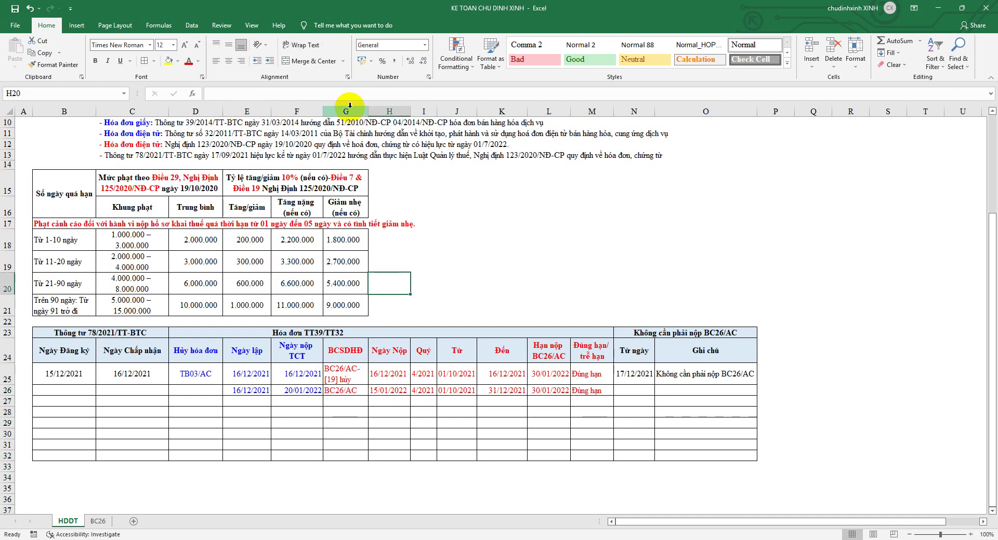
# Step: Widen the BCSDHĐ column G so the BC26/AC-[19] hủy entry in G25 fits on one line
pyautogui.moveTo(367, 108); pyautogui.dragTo(390, 108)
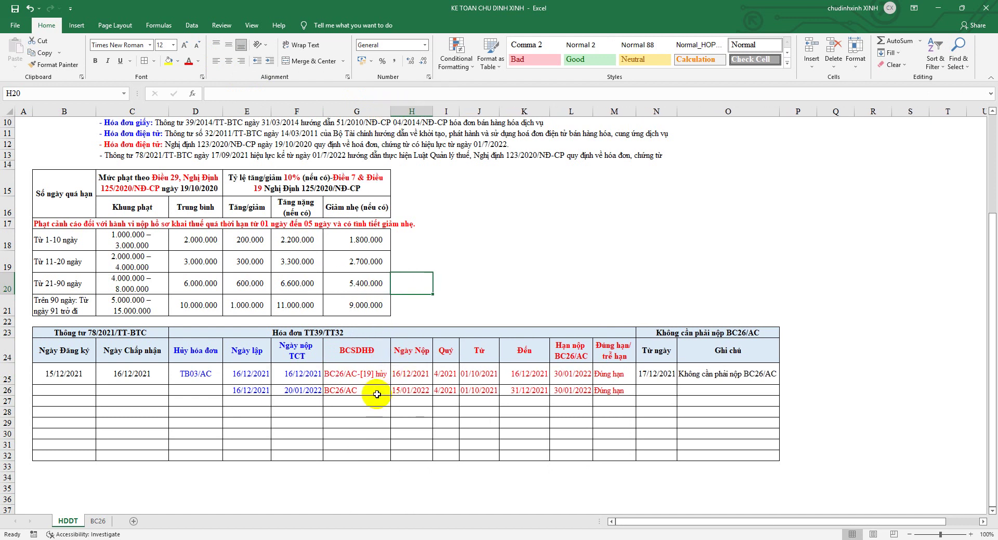
pyautogui.click(369, 374)
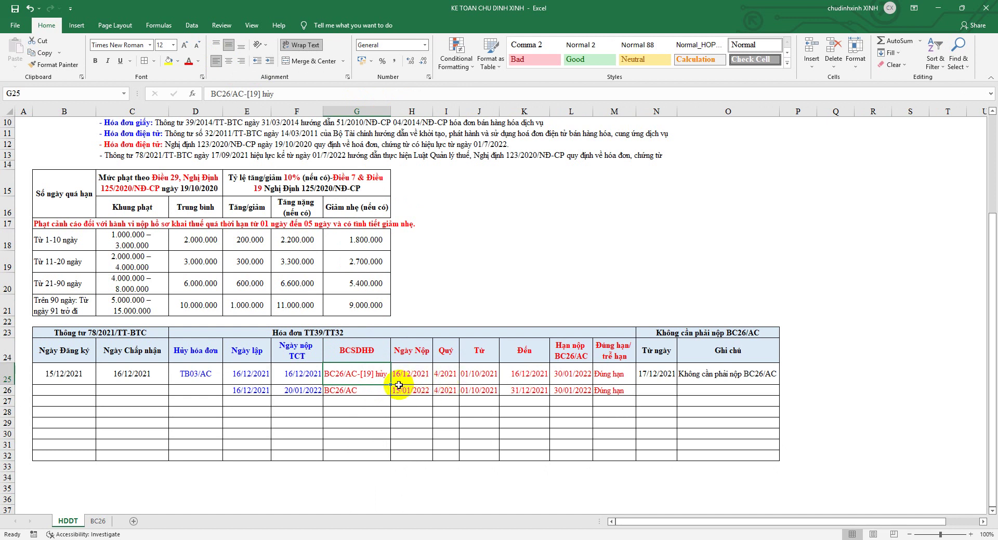
pyautogui.click(647, 374)
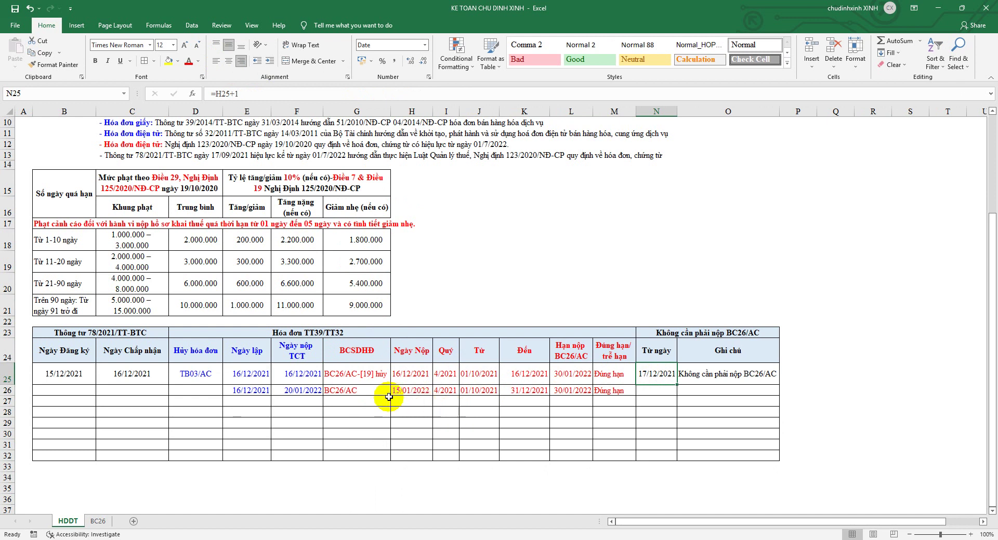
pyautogui.click(361, 390)
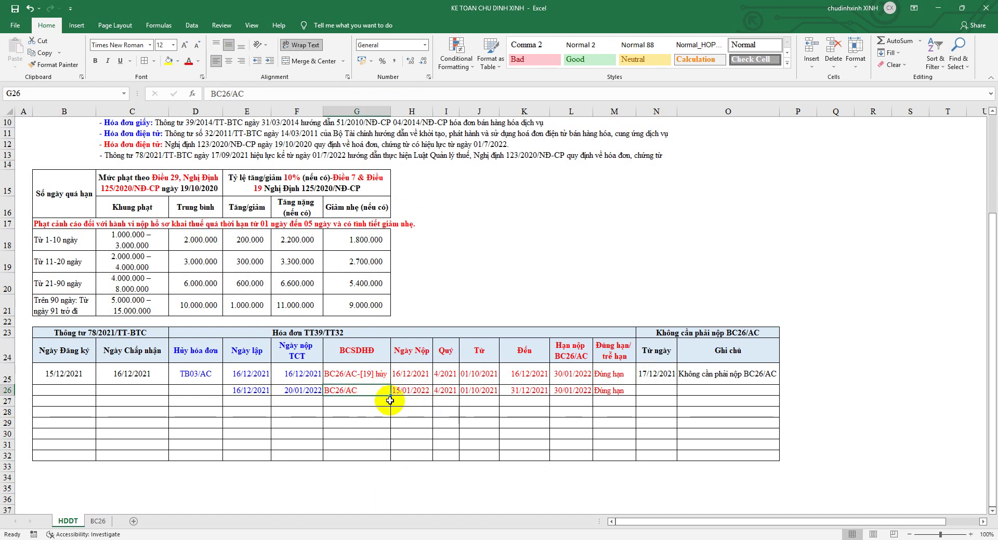
pyautogui.moveTo(607, 389); pyautogui.dragTo(474, 390)
pyautogui.click(569, 390)
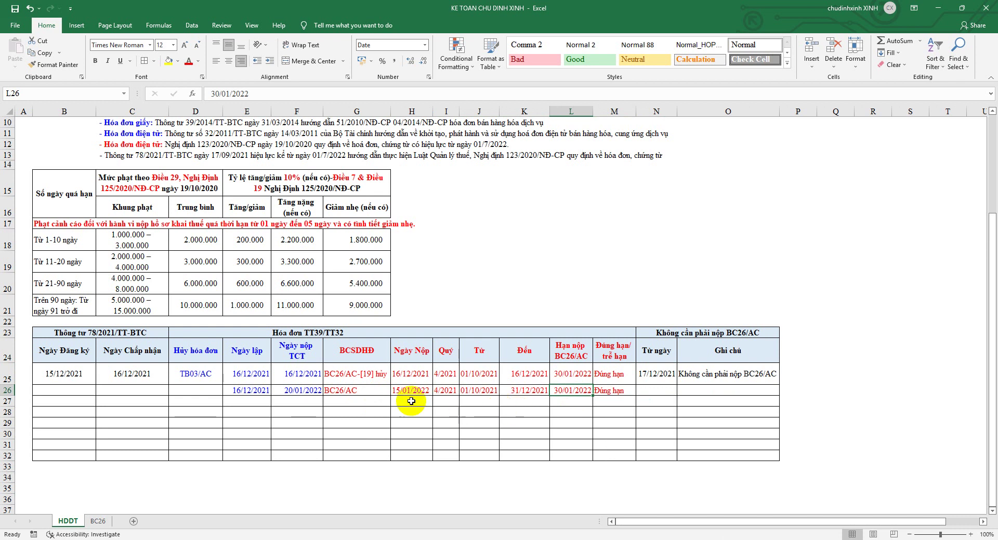
pyautogui.moveTo(252, 391); pyautogui.dragTo(291, 390)
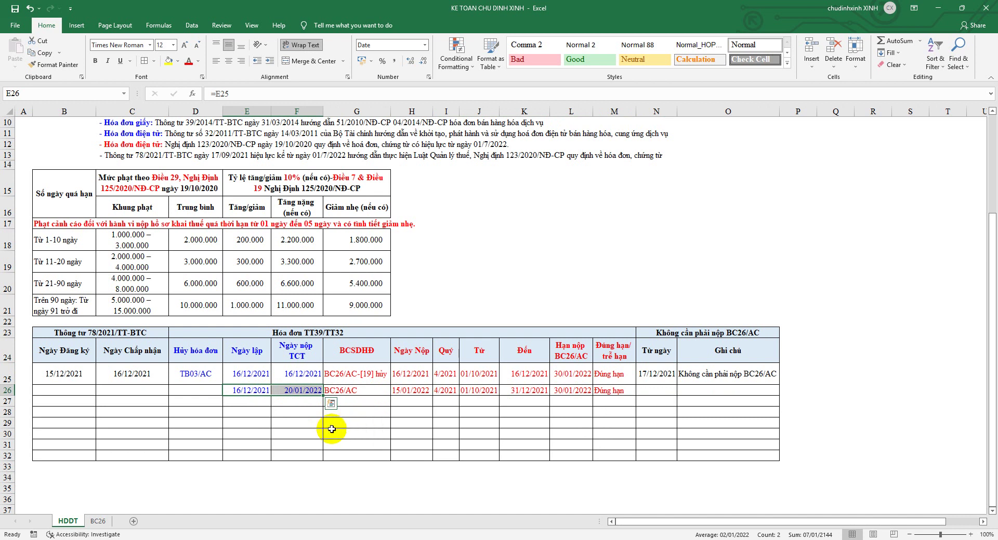
# Step: Copy the BC26/AC-[19] hủy entry from G25 into G27 below the BC26/AC row
pyautogui.click(389, 397)
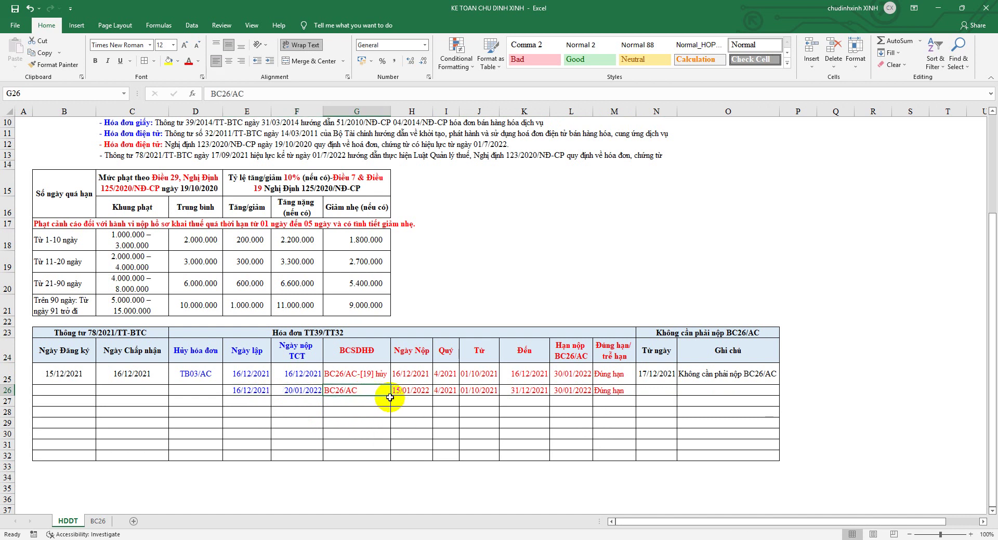
pyautogui.moveTo(390, 397); pyautogui.dragTo(390, 407)
pyautogui.rightClick(375, 379)
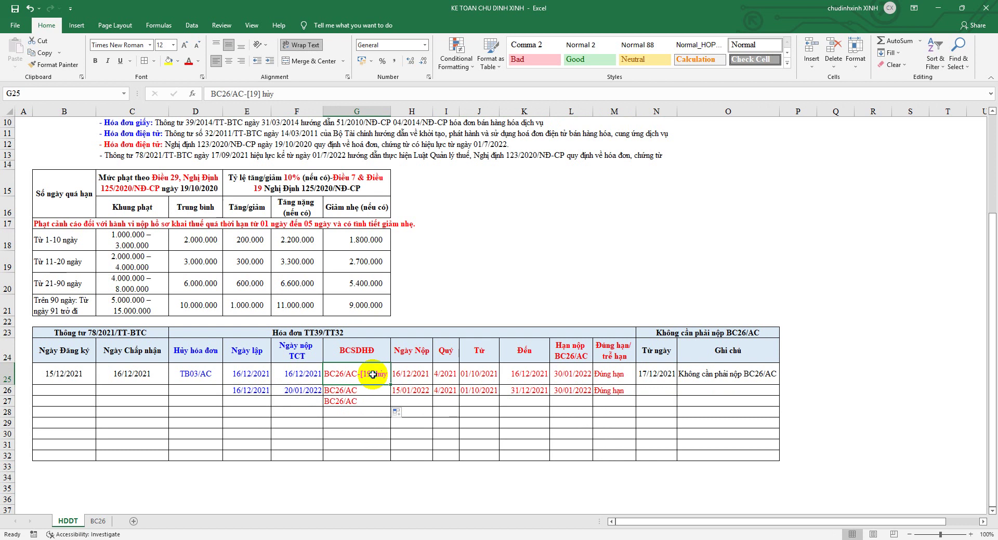
pyautogui.click(397, 147)
pyautogui.rightClick(364, 402)
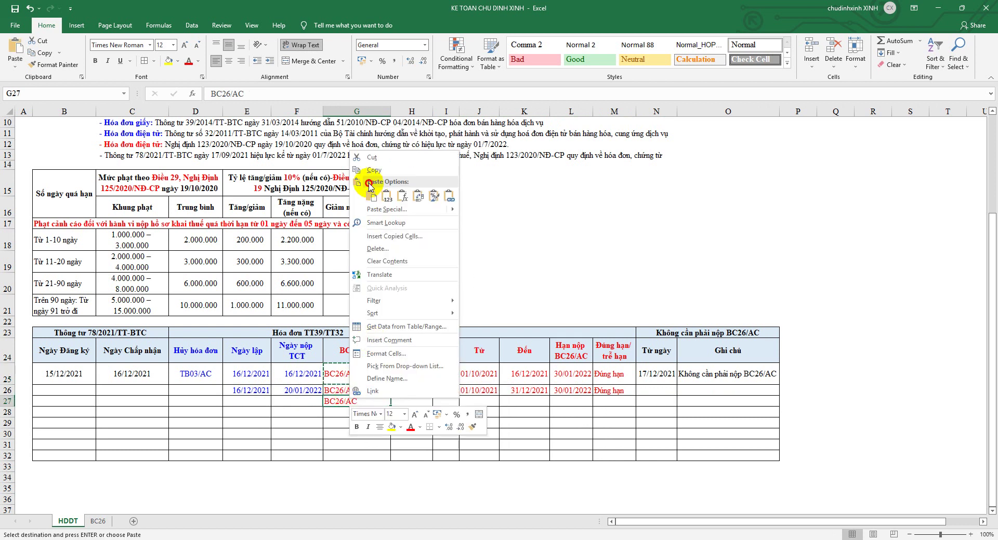
pyautogui.click(382, 195)
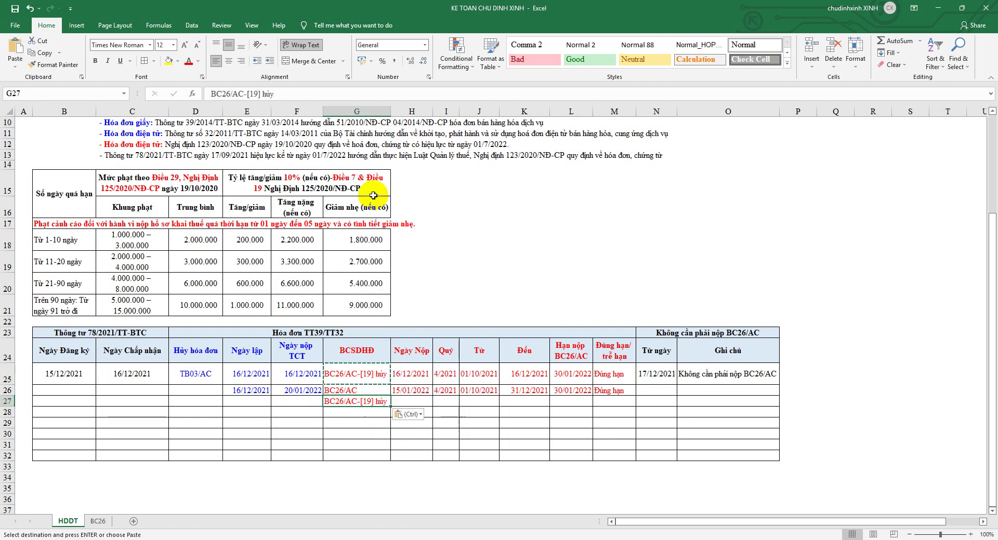
pyautogui.click(424, 404)
pyautogui.press('Escape')
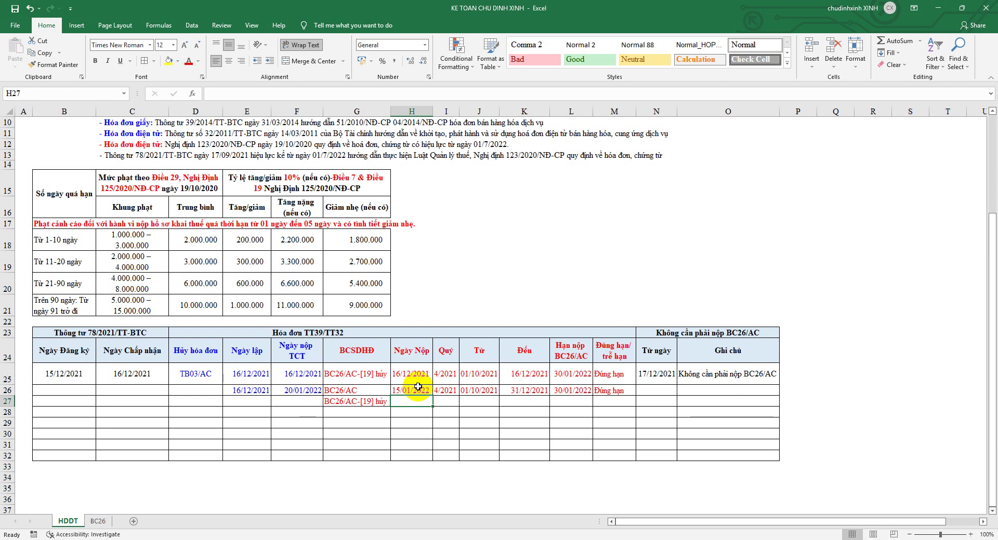
# Step: Enter 1/2022 as the Quý value in I27 for the BC26/AC-[19] hủy report
pyautogui.click(259, 391)
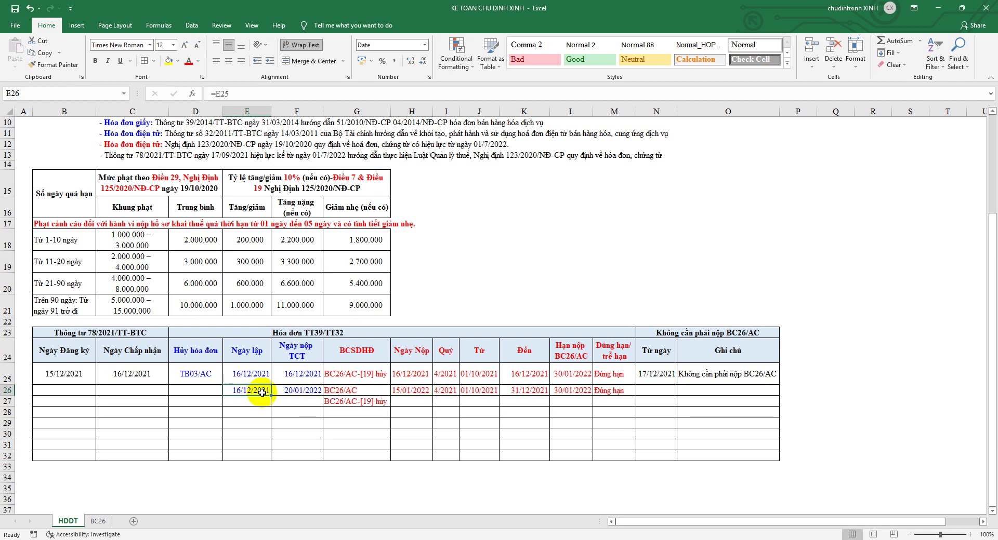
pyautogui.click(300, 390)
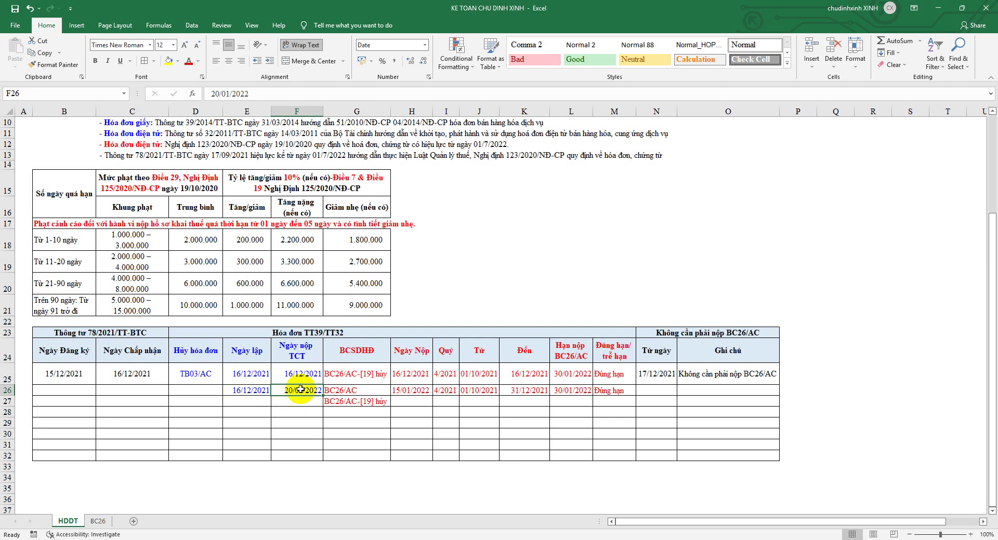
pyautogui.click(437, 402)
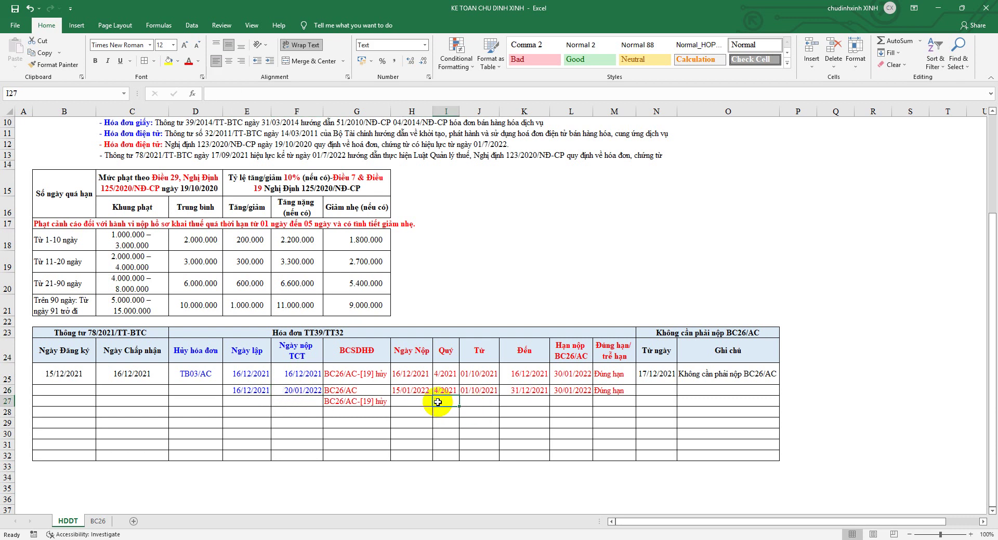
pyautogui.write('1')
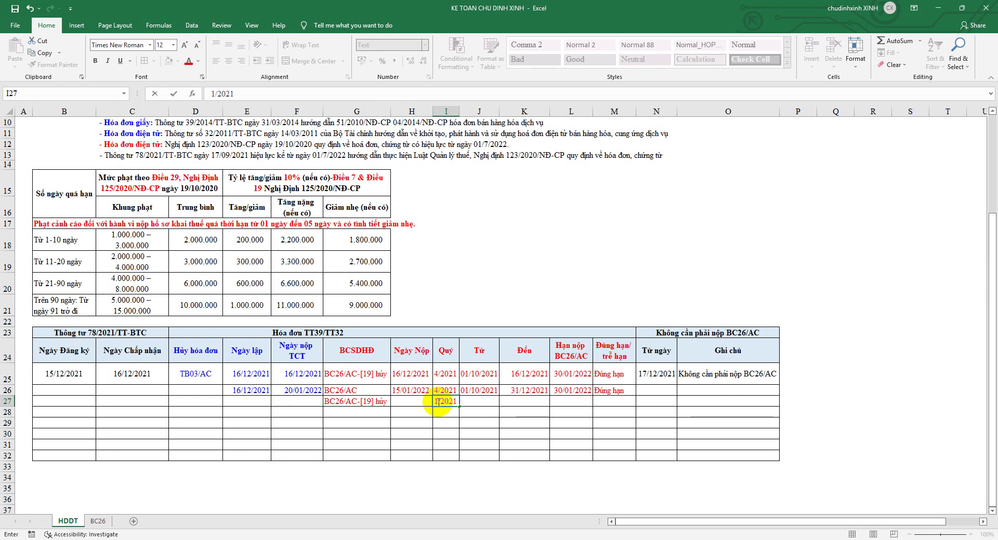
pyautogui.write('/2022')
pyautogui.press('Return')
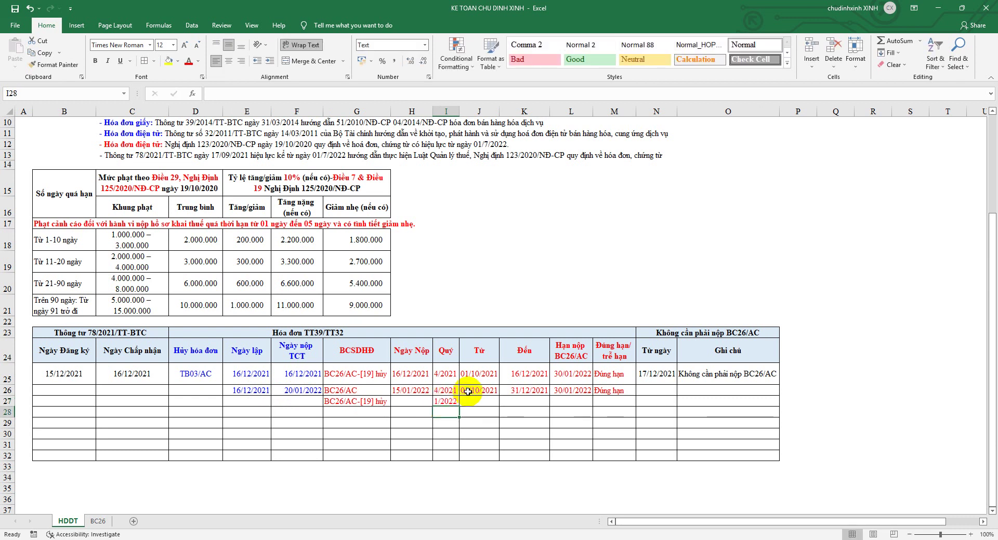
# Step: Enter 01/01/2022 as the Từ date in J27
pyautogui.click(456, 401)
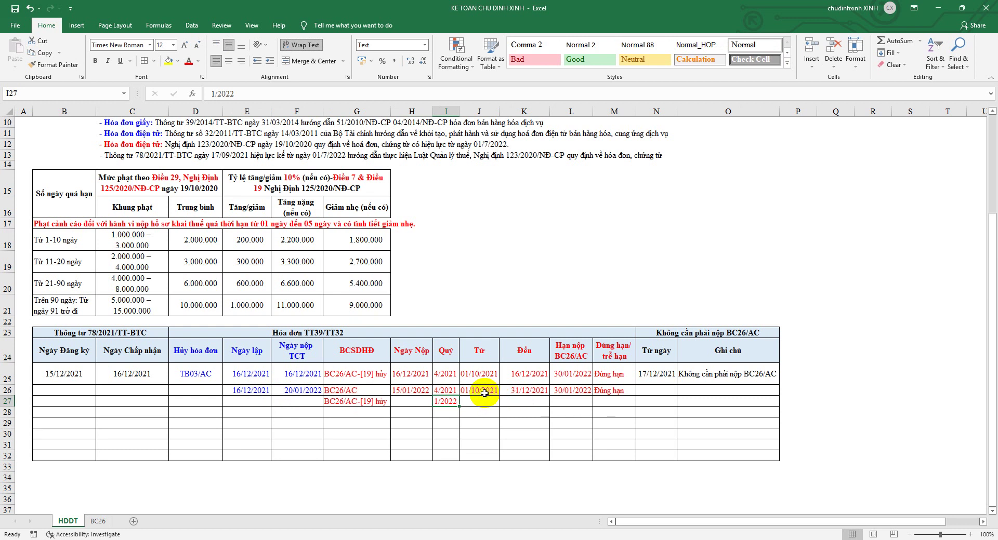
pyautogui.moveTo(251, 390); pyautogui.dragTo(650, 393)
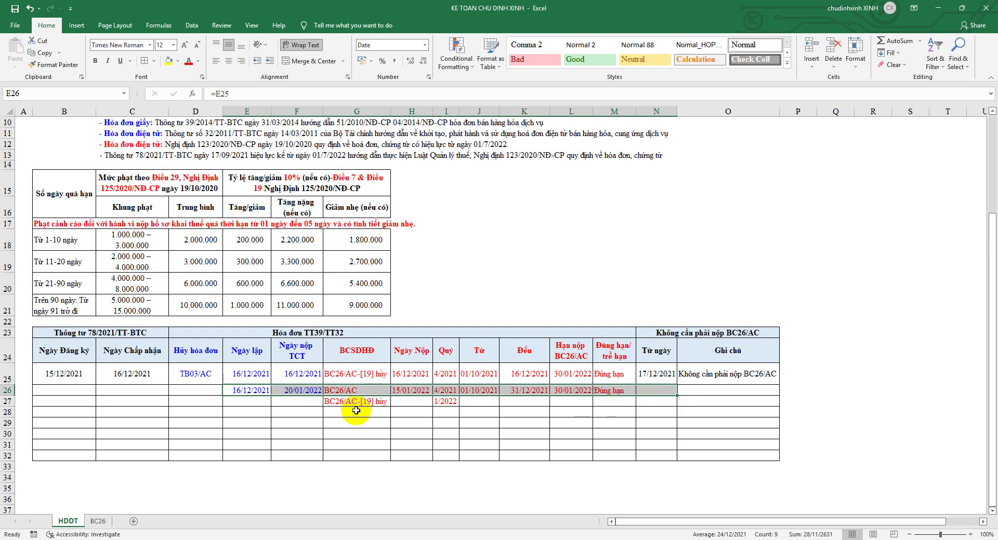
pyautogui.moveTo(347, 404); pyautogui.dragTo(656, 404)
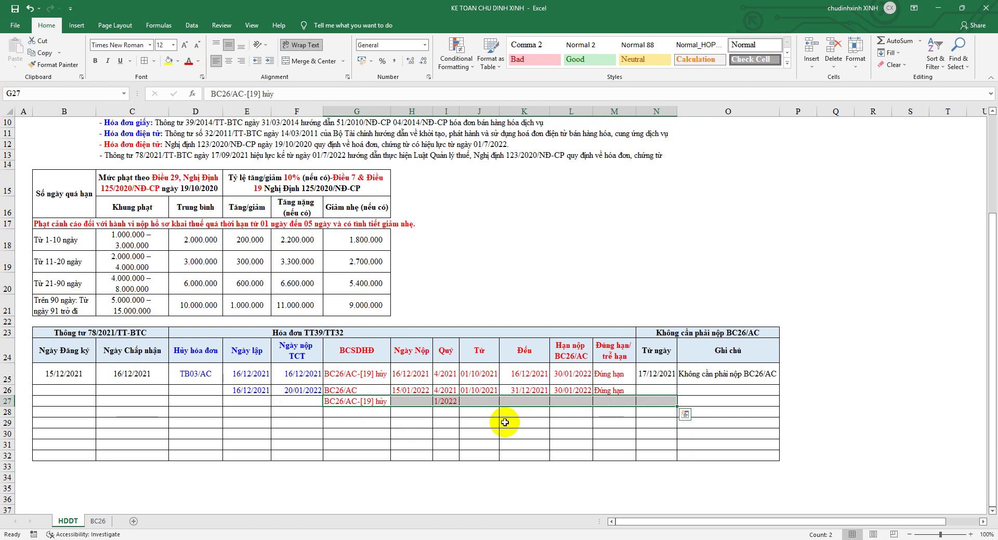
pyautogui.click(479, 401)
pyautogui.write('1/1')
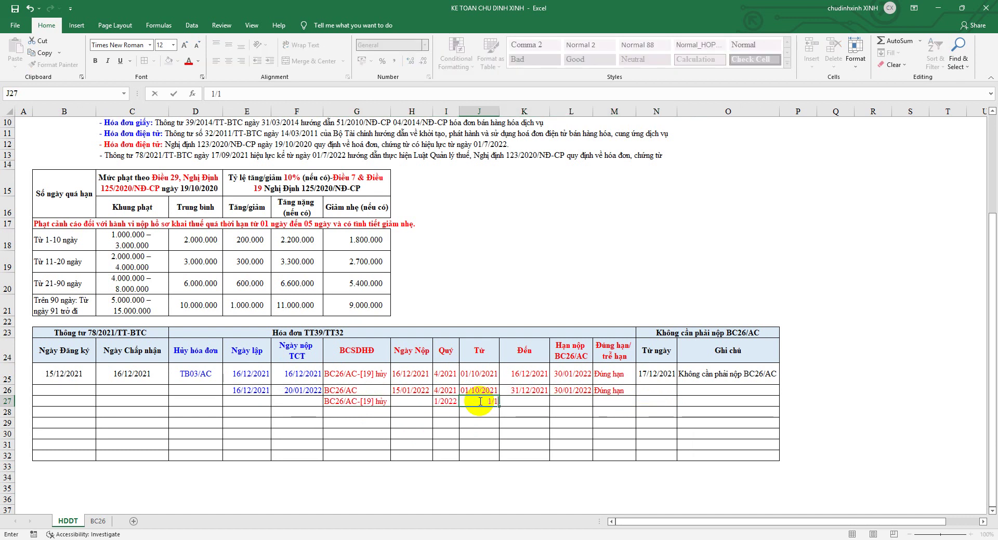
pyautogui.write('/01/202')
pyautogui.press('Return')
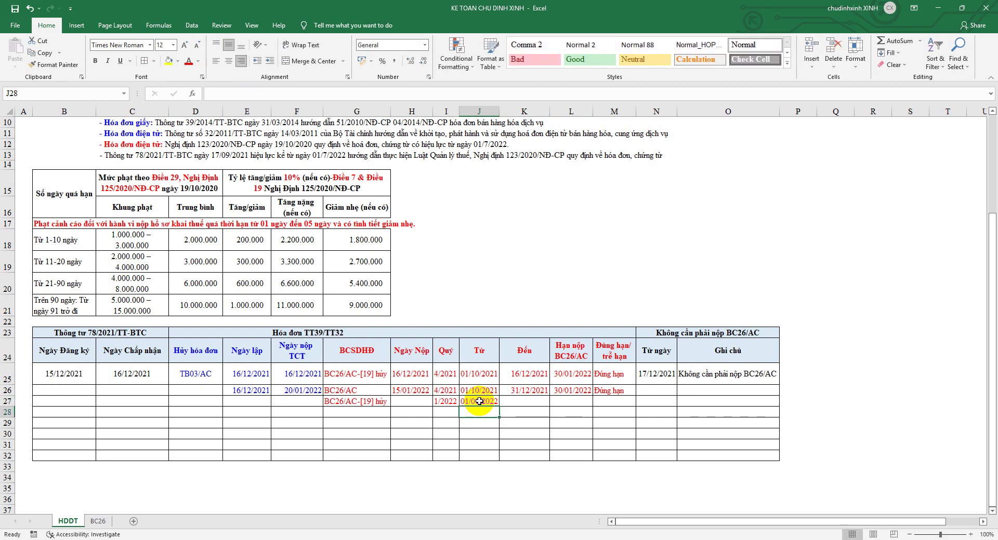
# Step: Link the Đến date in K27 to the Ngày lập date in E26
pyautogui.click(523, 399)
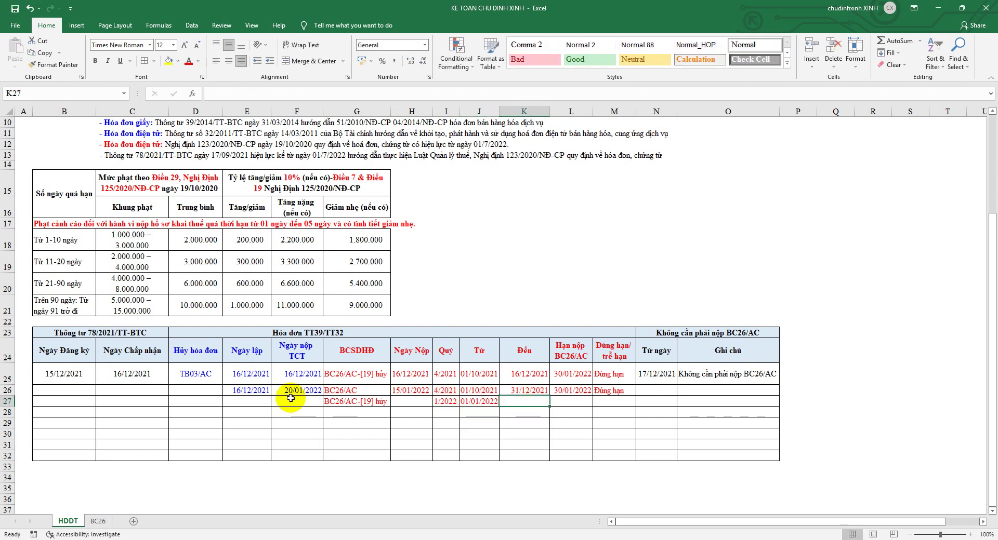
pyautogui.click(250, 390)
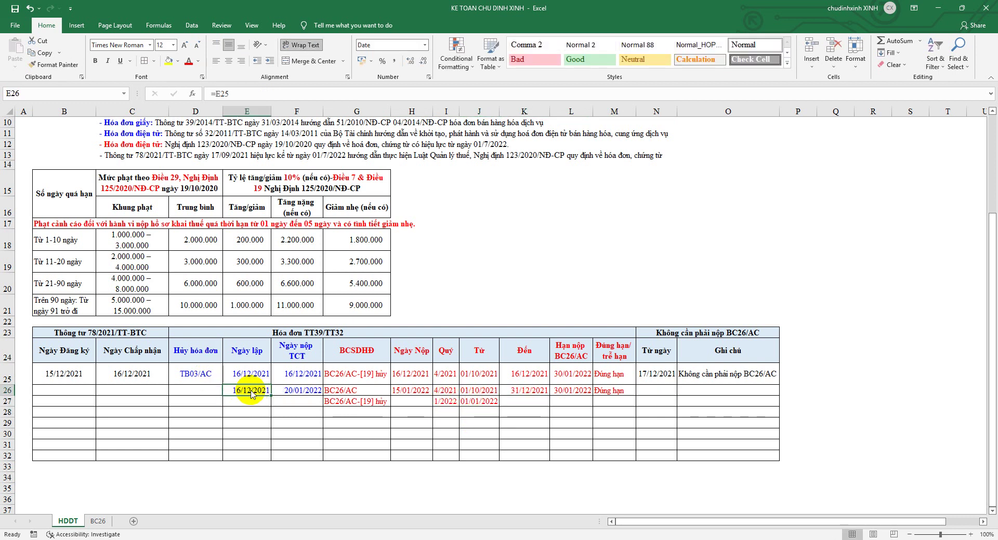
pyautogui.rightClick(251, 390)
pyautogui.click(270, 172)
pyautogui.click(538, 402)
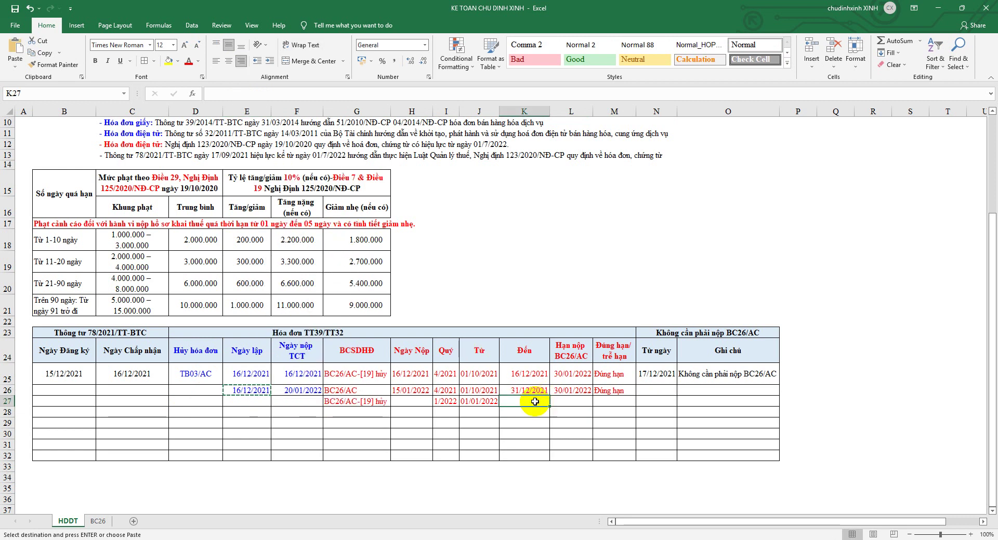
pyautogui.write('=')
pyautogui.click(260, 391)
pyautogui.press('Return')
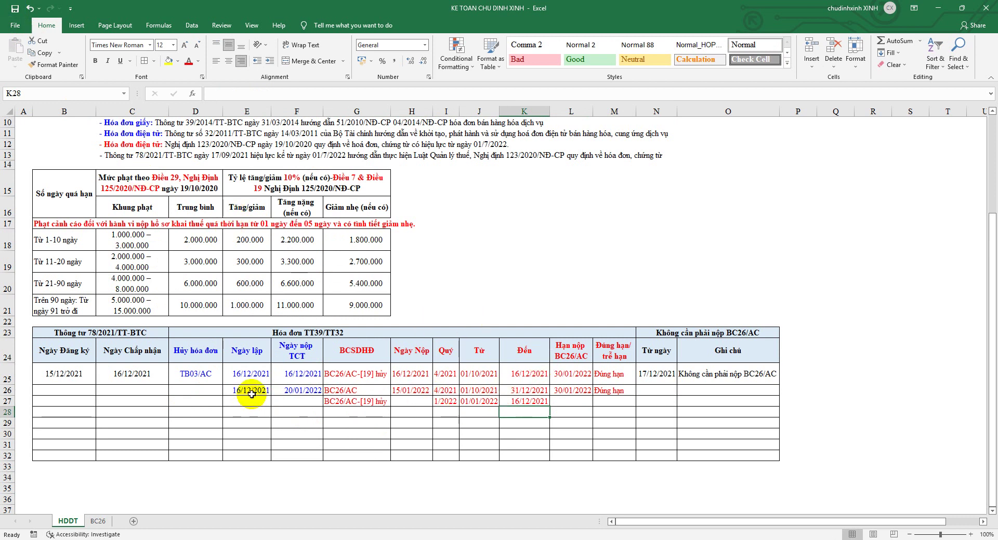
# Step: Set the Đến date in K27 to the formula =F26 so it takes the Ngày nộp TCT date
pyautogui.click(250, 373)
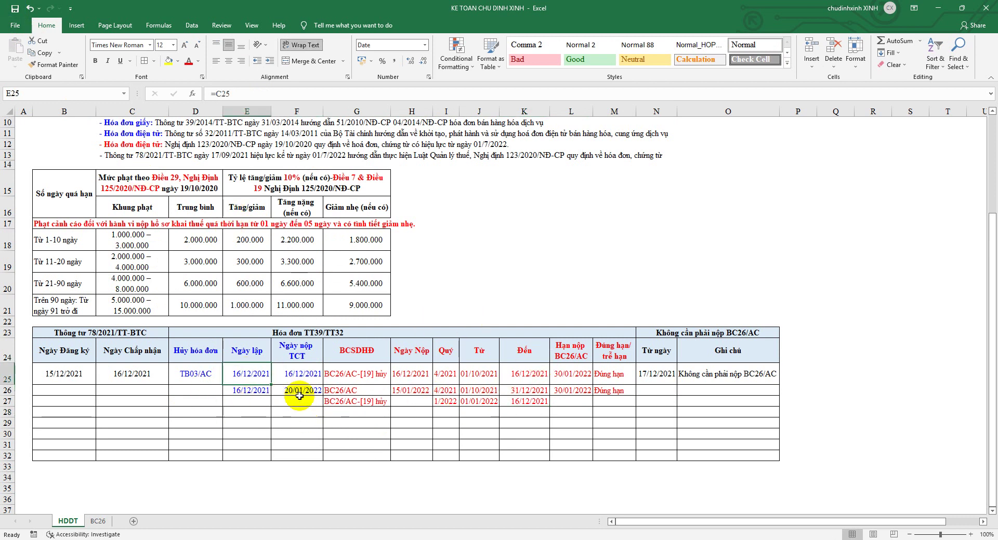
pyautogui.click(299, 395)
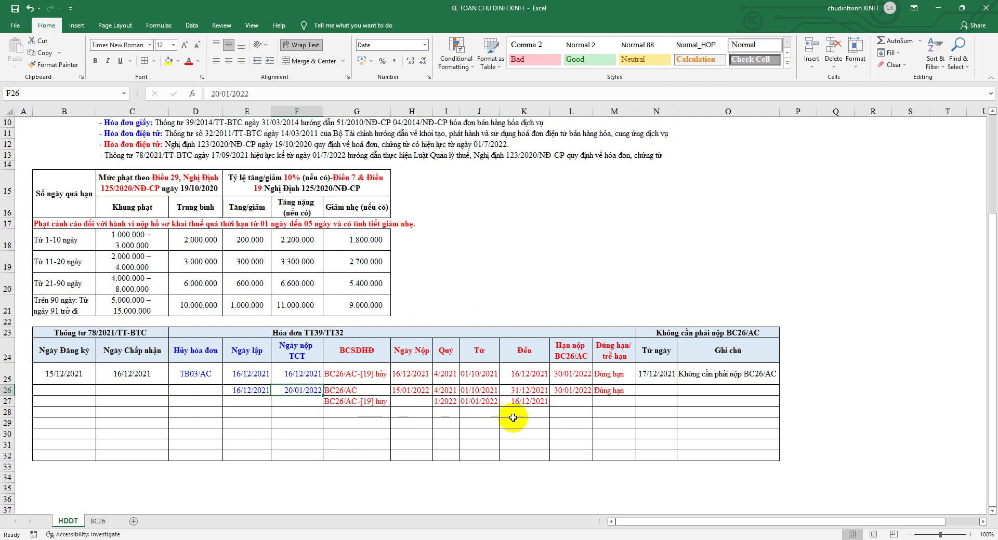
pyautogui.click(526, 402)
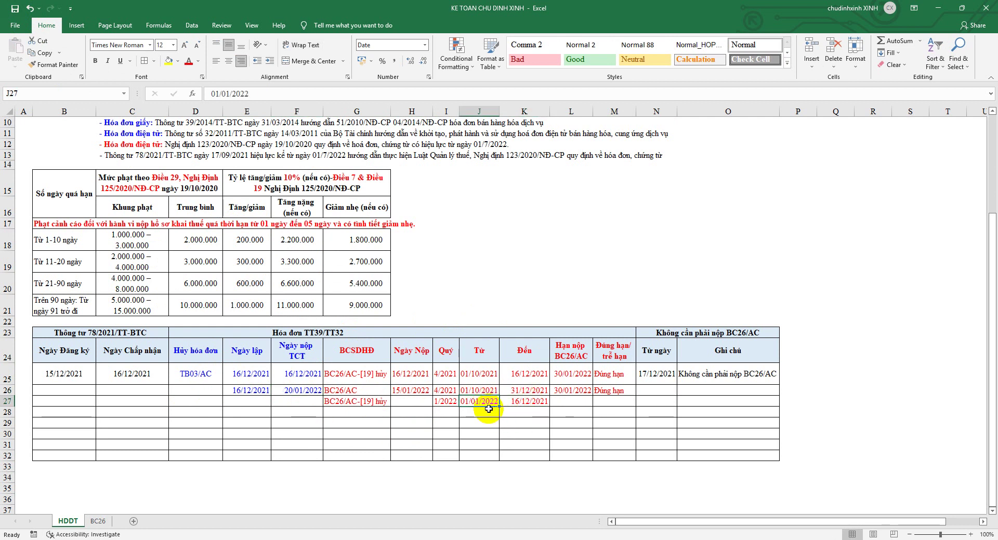
pyautogui.click(517, 404)
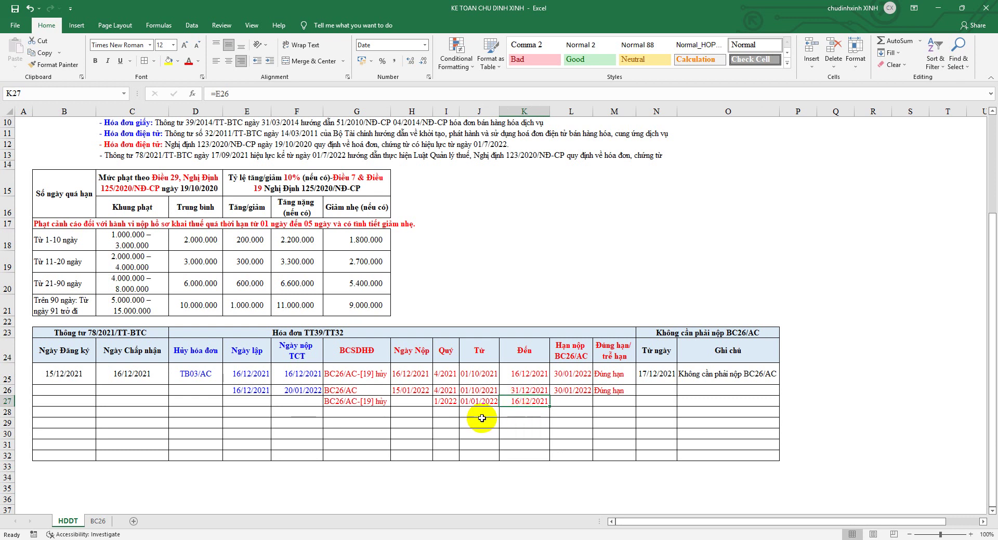
pyautogui.write('=')
pyautogui.click(316, 390)
pyautogui.press('Return')
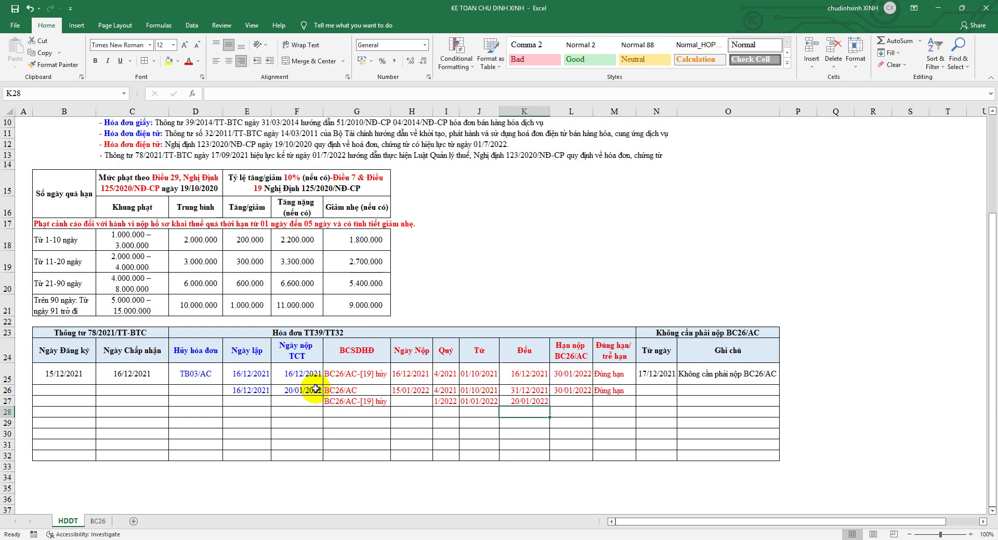
pyautogui.click(527, 401)
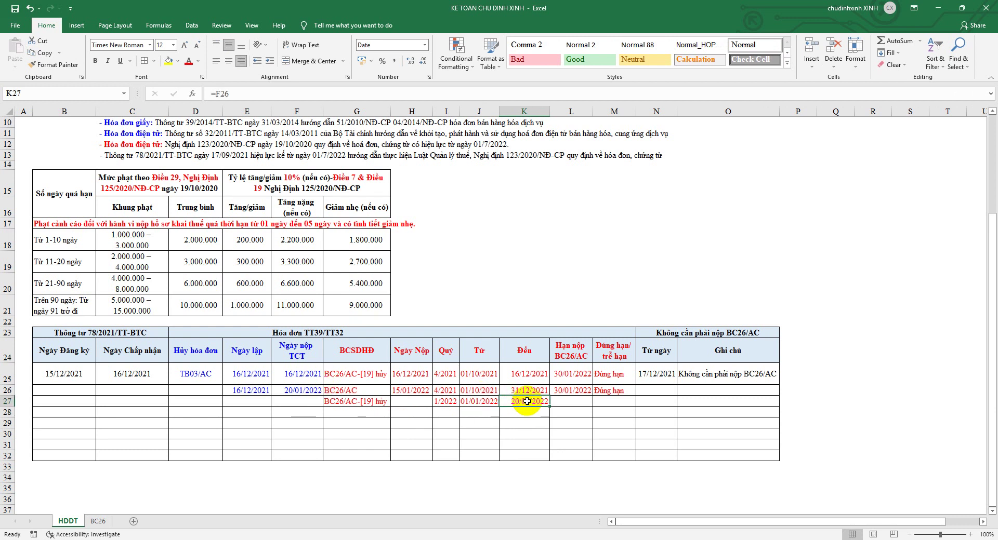
# Step: Enter 30/04/2022 as the Hạn nộp BC26/AC deadline in L27
pyautogui.click(576, 403)
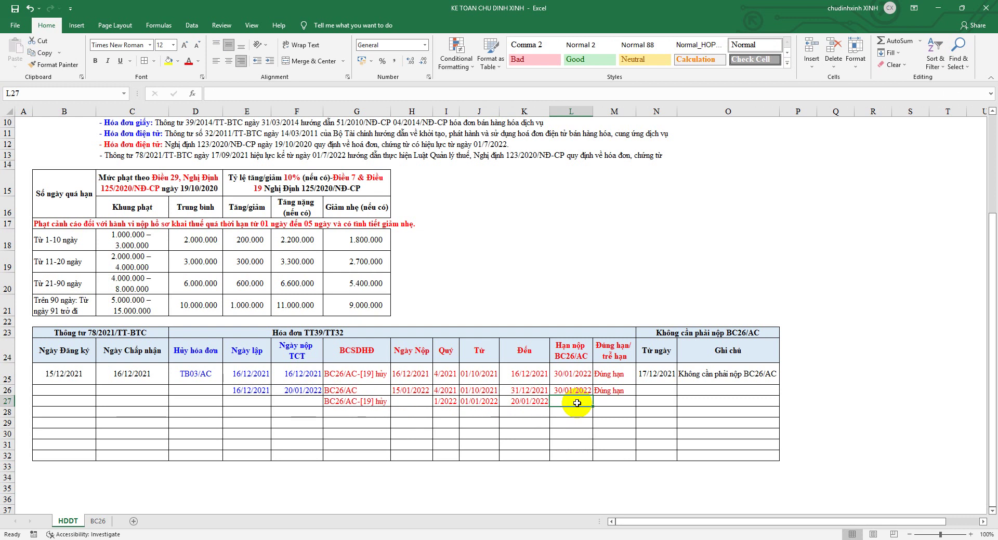
pyautogui.write('30/4/')
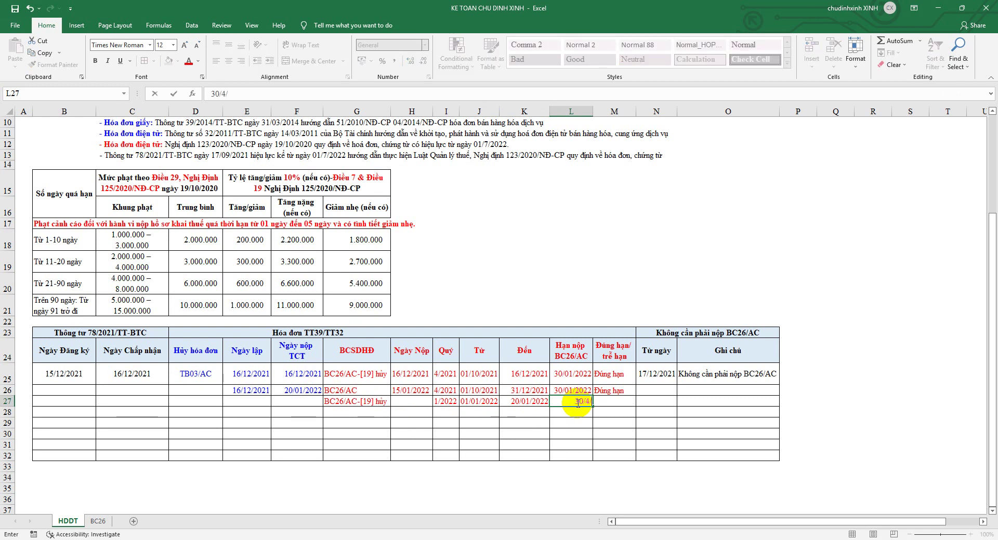
pyautogui.write('0/04/202')
pyautogui.press('Return')
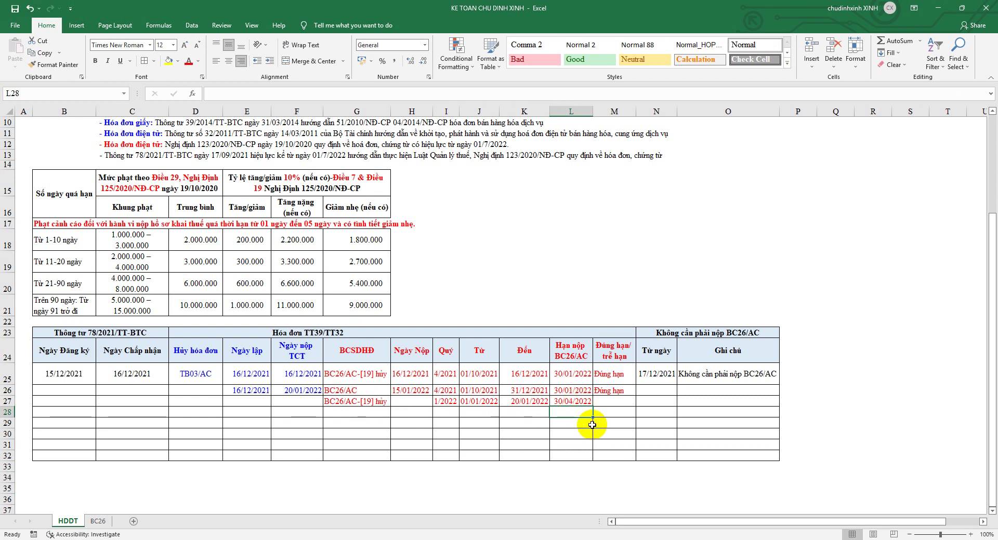
# Step: Link the Ngày Nộp date in H27 to the Ngày nộp TCT date in F26
pyautogui.click(410, 402)
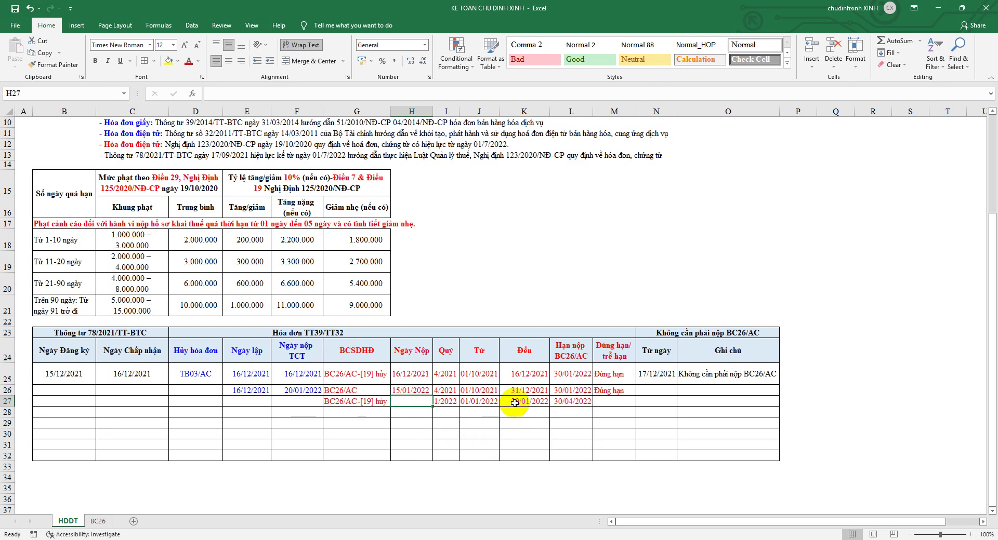
pyautogui.write('=')
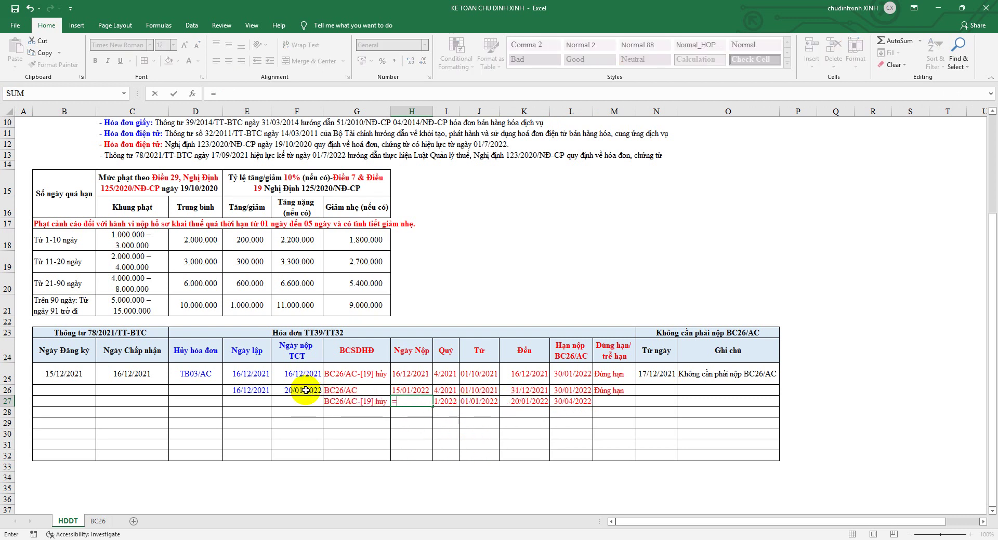
pyautogui.click(305, 389)
pyautogui.press('Return')
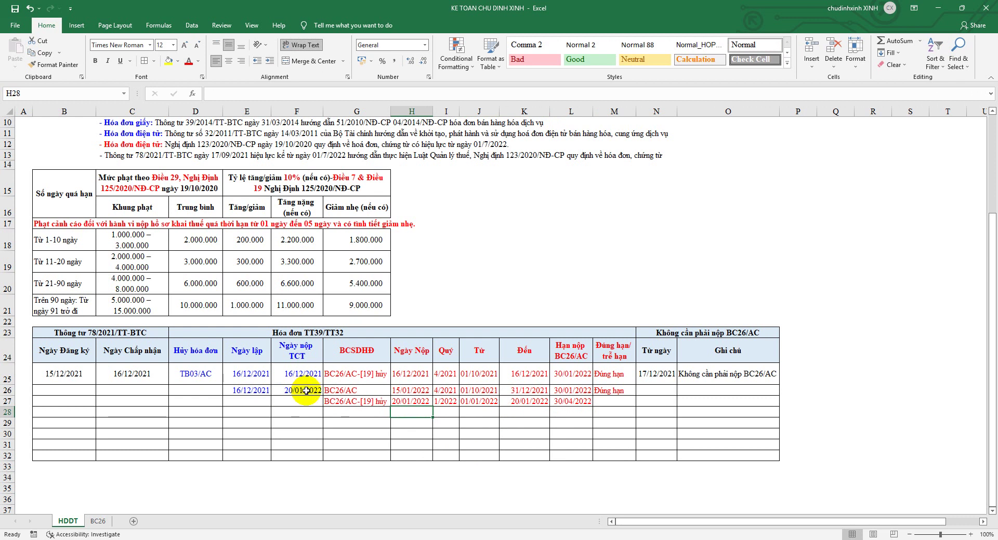
# Step: Change the font colour of F26:G27 to red
pyautogui.click(303, 392)
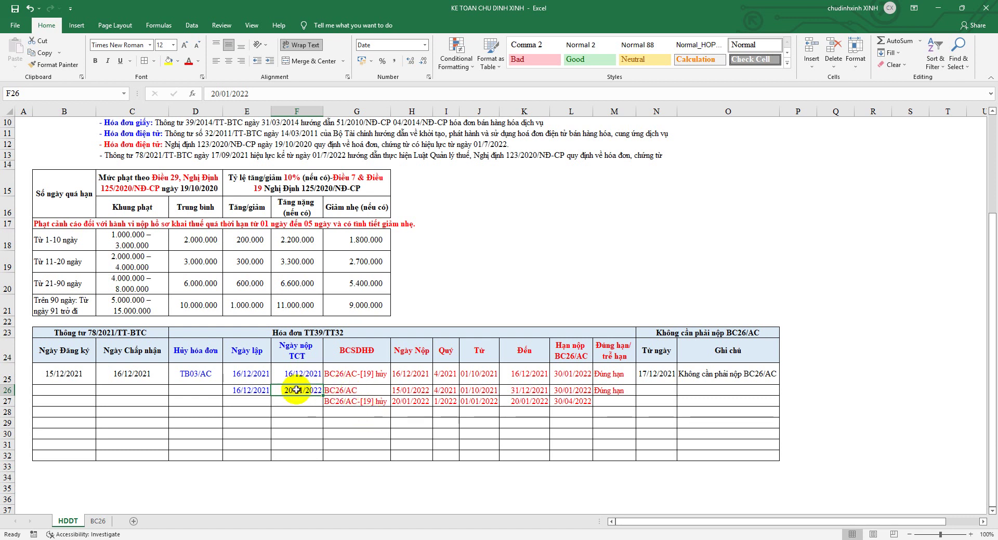
pyautogui.moveTo(294, 390); pyautogui.dragTo(392, 409)
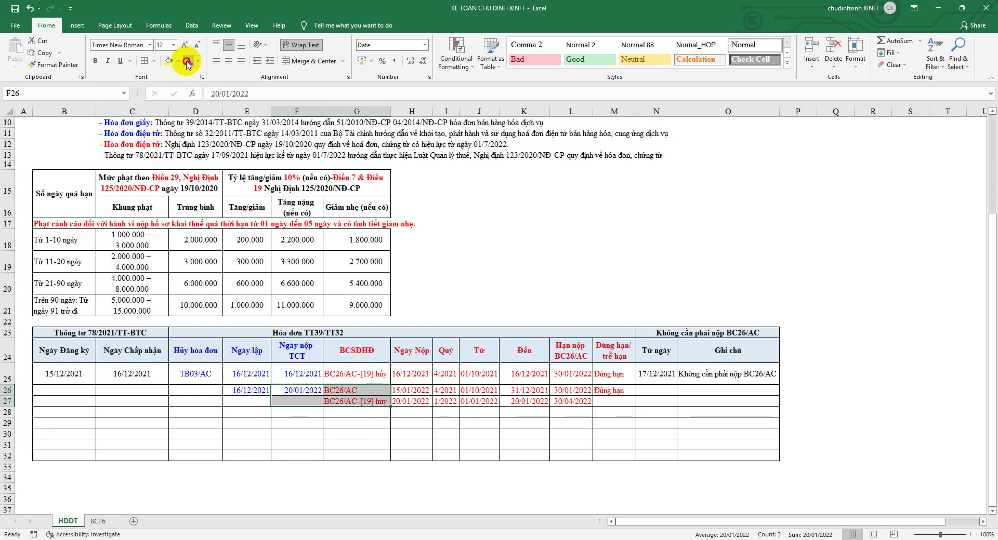
pyautogui.click(447, 390)
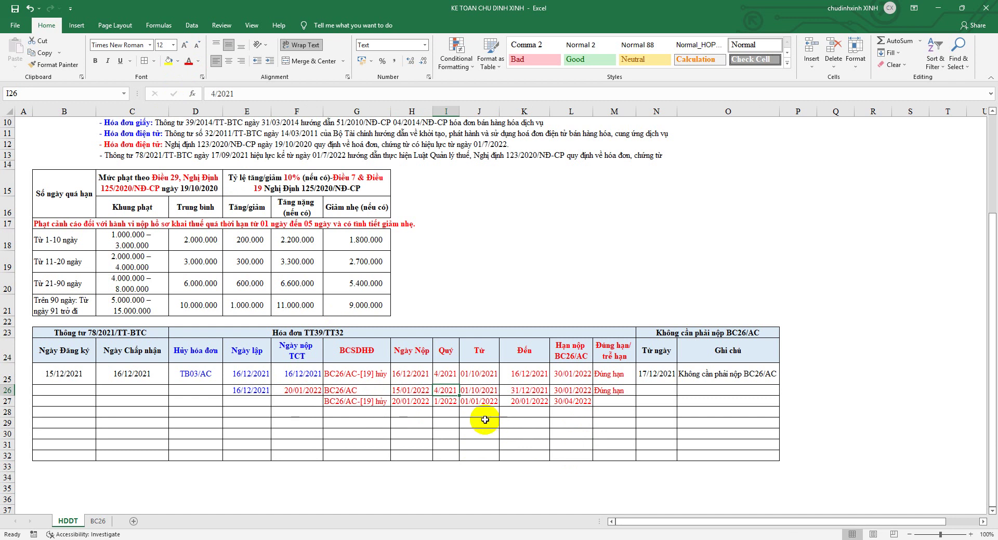
# Step: Review row 27's quarter, start date and filing deadline, the penalty table B15:G21, and timeline rows 25 to 27
pyautogui.click(453, 401)
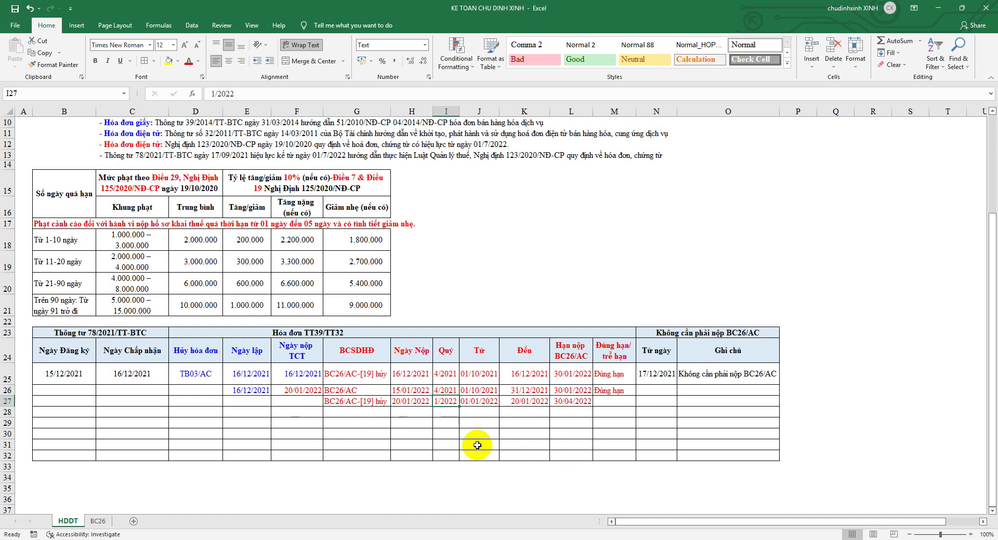
pyautogui.click(479, 401)
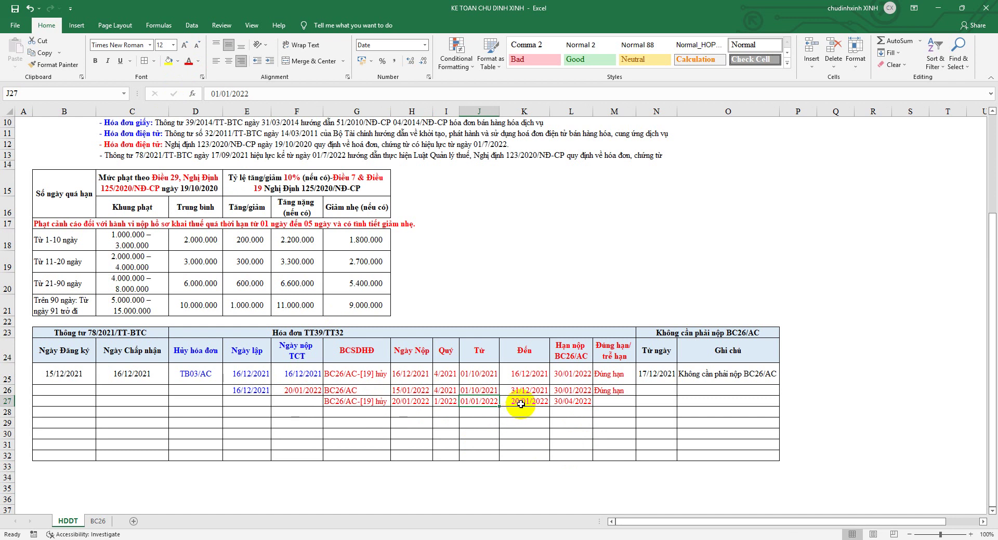
pyautogui.click(577, 402)
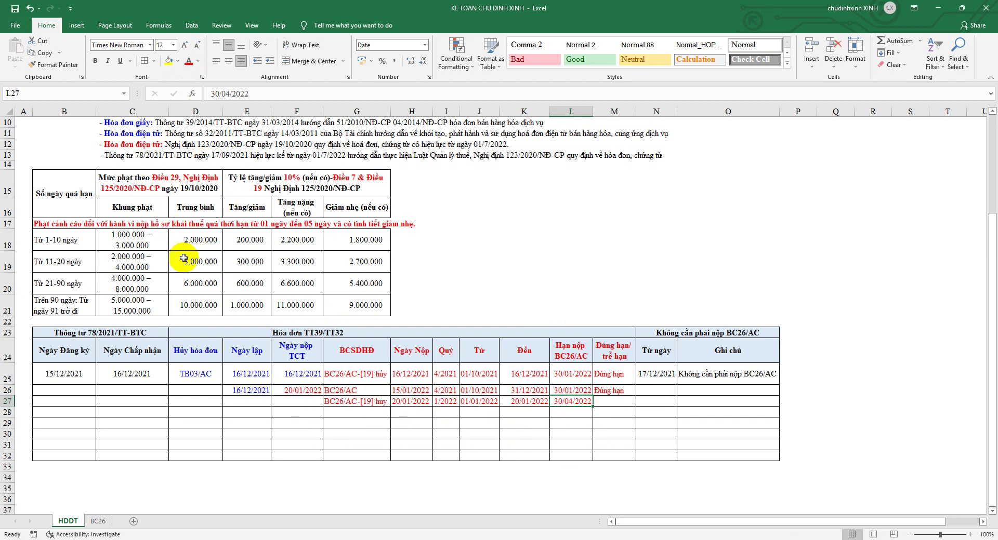
pyautogui.moveTo(67, 182)
pyautogui.mouseDown()
pyautogui.moveTo(208, 200)
pyautogui.moveTo(345, 313)
pyautogui.moveTo(385, 318)
pyautogui.mouseUp()
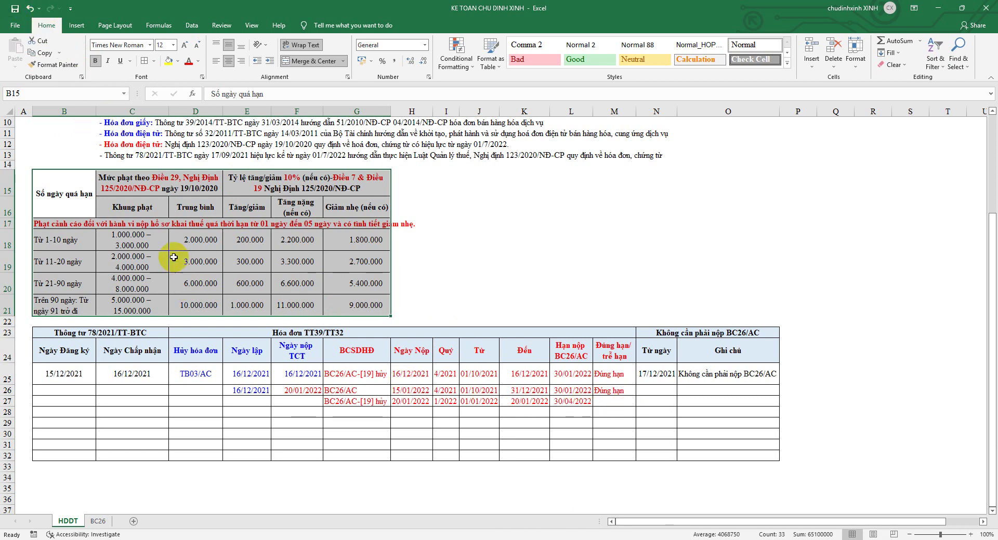
pyautogui.click(6, 375)
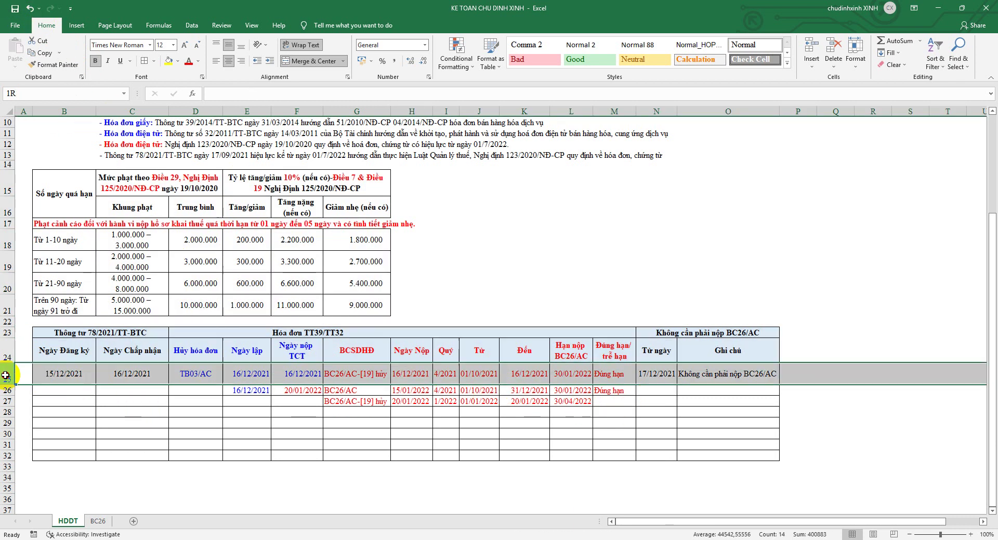
pyautogui.moveTo(5, 376); pyautogui.dragTo(6, 401)
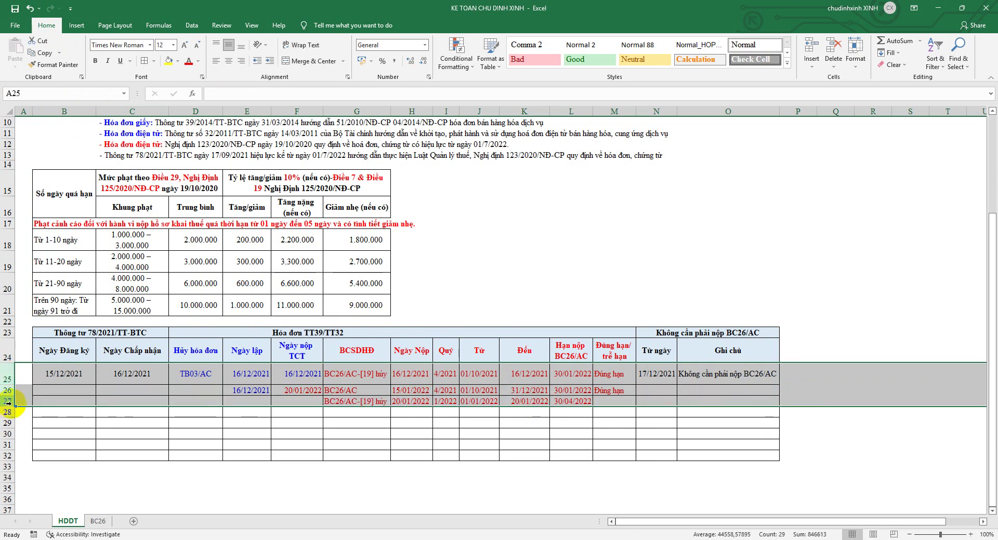
# Step: Copy the whole of row 25 into row 29
pyautogui.click(11, 375)
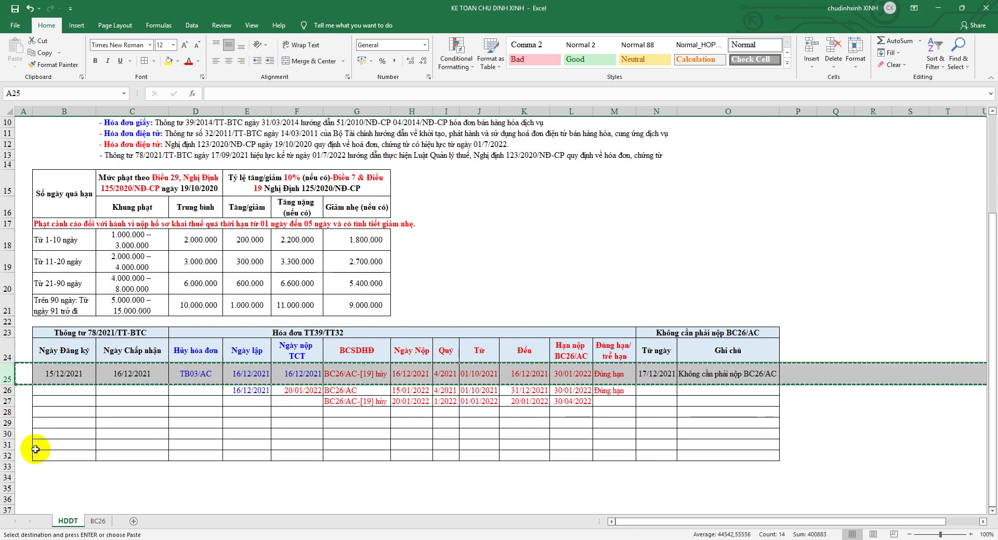
pyautogui.hotkey('ctrl', 'c')
pyautogui.click(8, 390)
pyautogui.click(8, 424)
pyautogui.hotkey('ctrl', 'v')
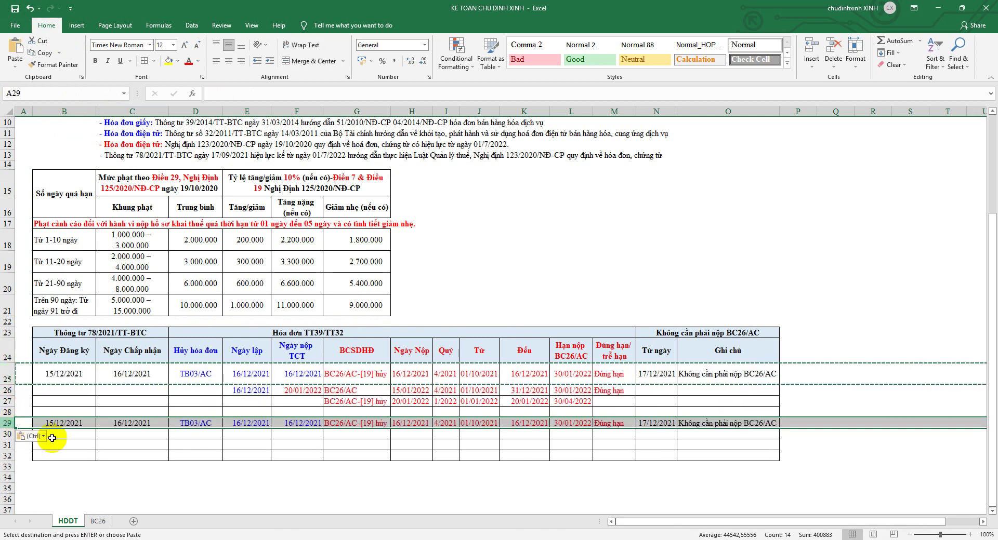
# Step: Set the Ngày Đăng ký date in B29 to 15/01/2022
pyautogui.click(83, 422)
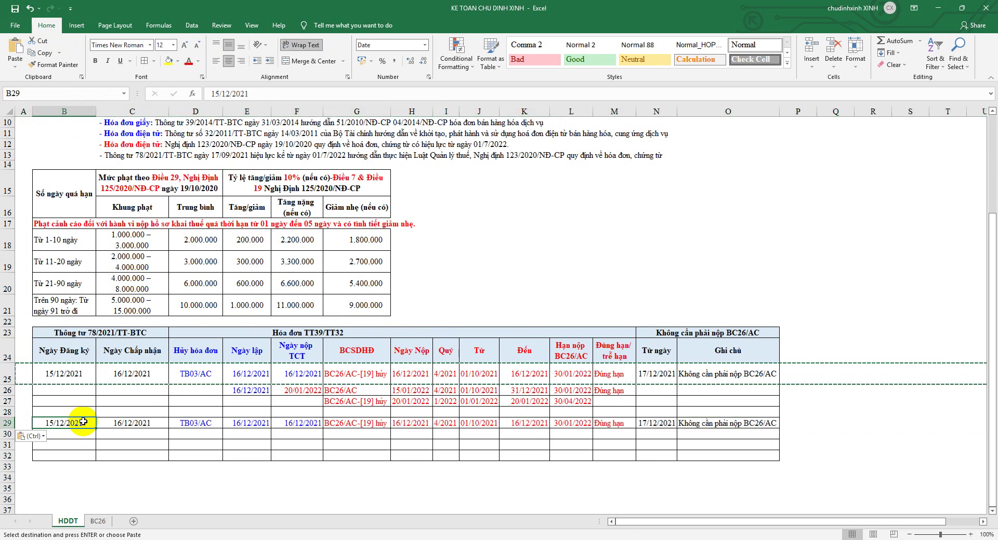
pyautogui.click(229, 94)
pyautogui.press('BackSpace')
pyautogui.press('BackSpace')
pyautogui.write('01')
pyautogui.click(297, 305)
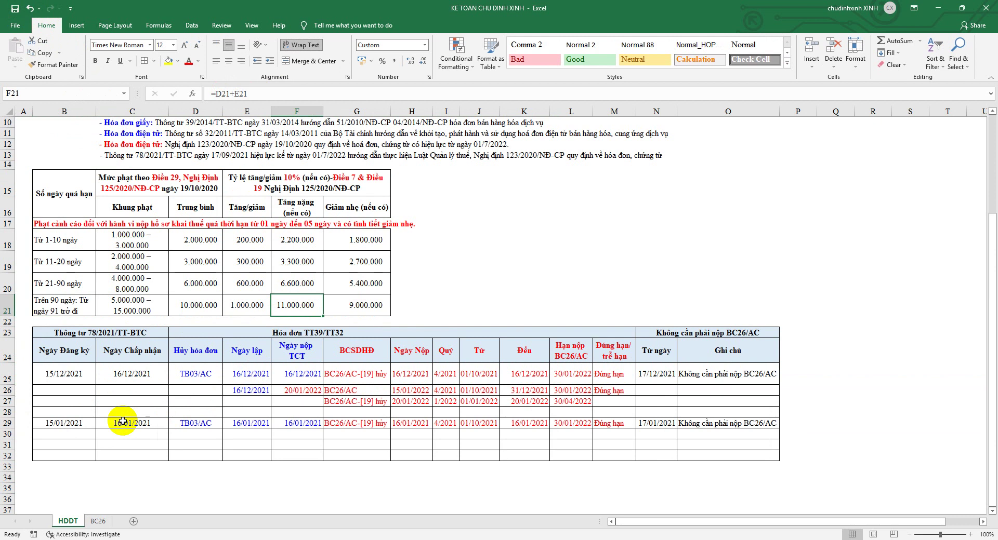
pyautogui.click(79, 422)
pyautogui.click(246, 93)
pyautogui.press('BackSpace')
pyautogui.write('2')
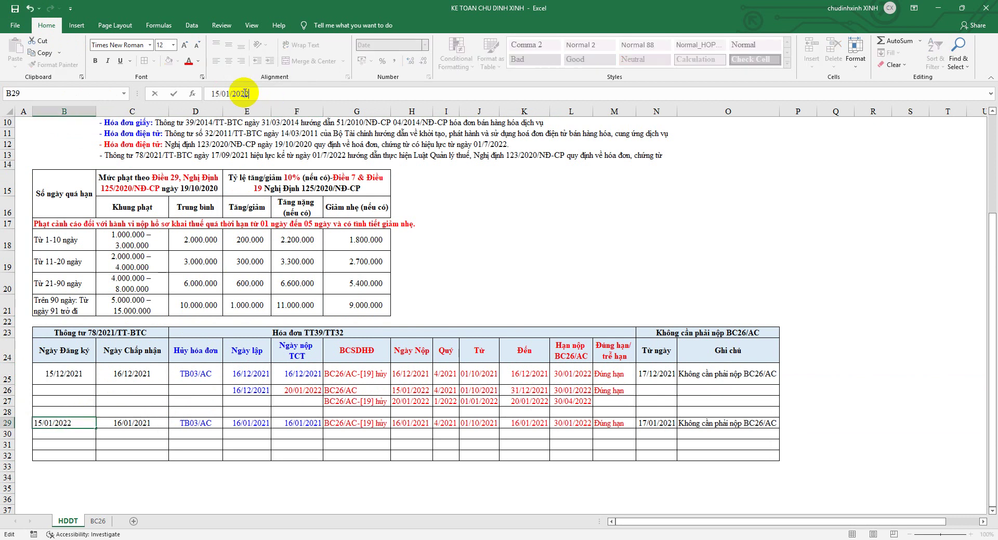
pyautogui.press('Return')
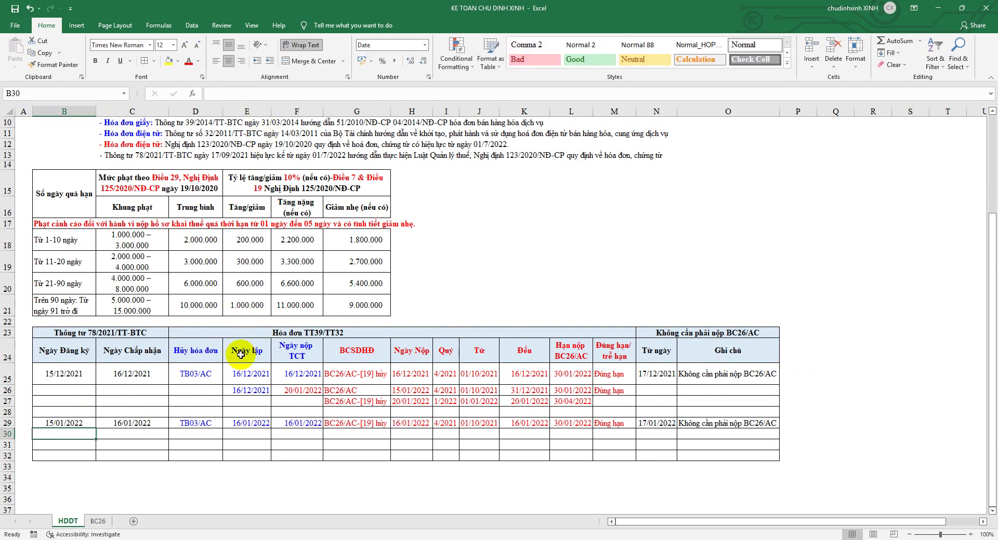
# Step: Edit the Ngày Chấp nhận formula in C29 to add 2 days to B29, and save the workbook
pyautogui.click(157, 425)
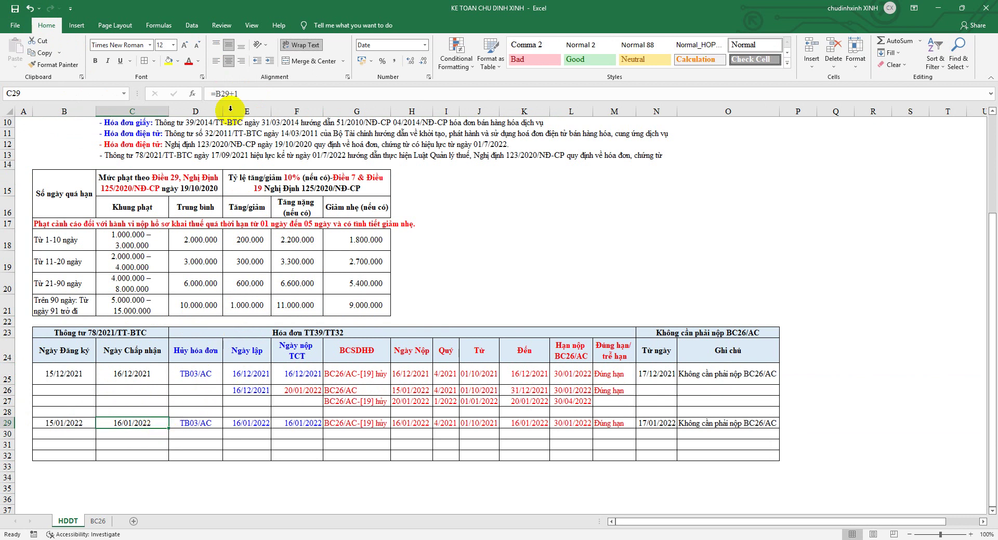
pyautogui.click(237, 94)
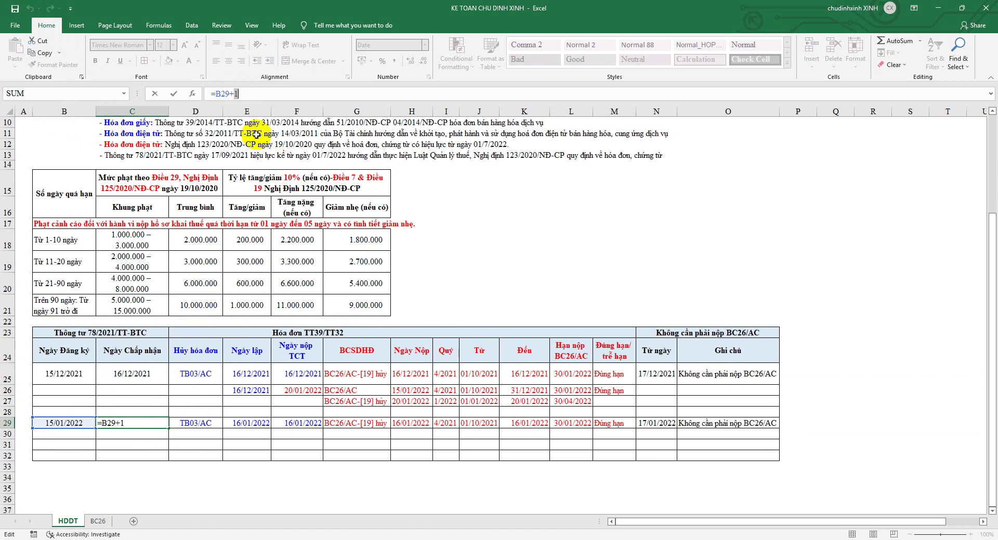
pyautogui.press('Return')
pyautogui.click(15, 9)
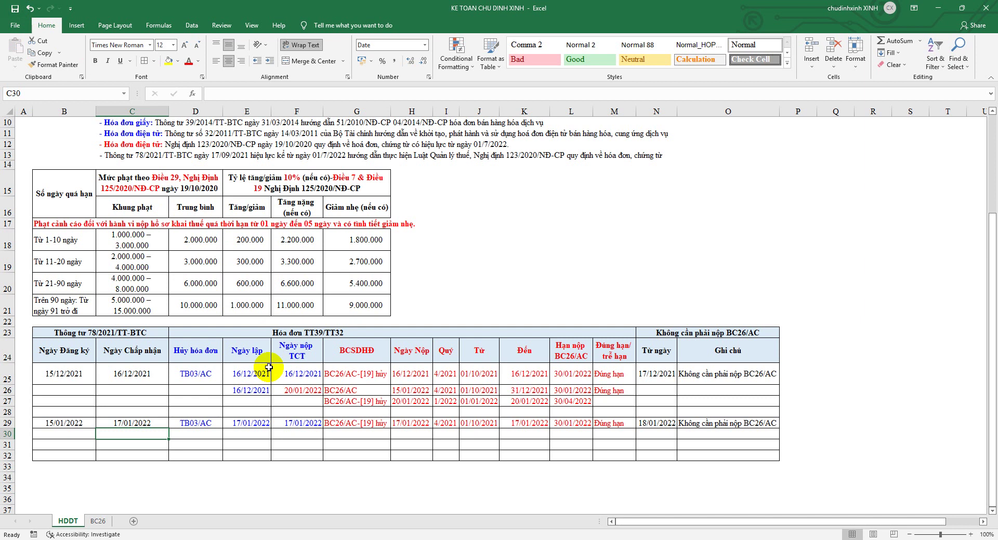
# Step: Check row 29's Ngày lập, Ngày nộp TCT, BCSDHĐ and Ngày Nộp entries against the invoice regulation notes in rows 10 and 11
pyautogui.click(265, 422)
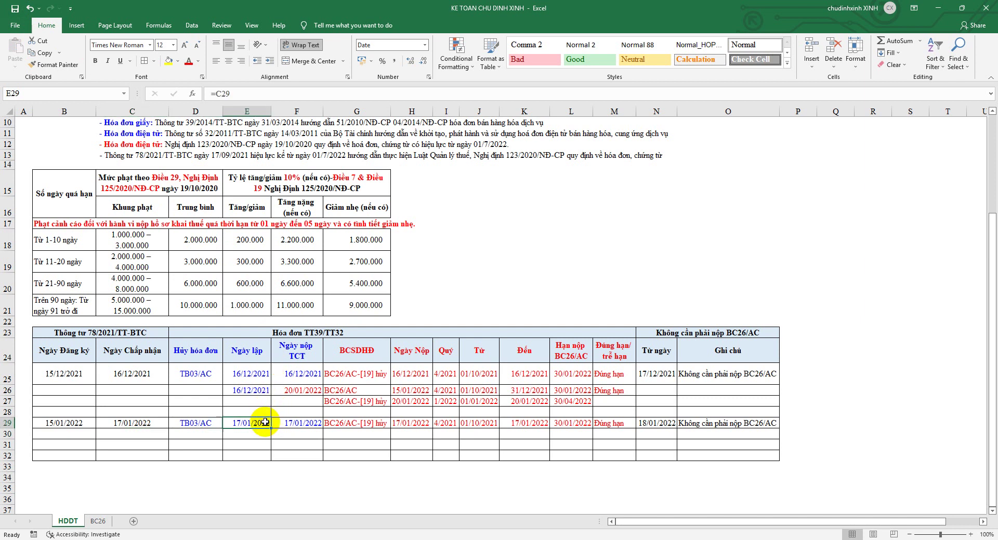
pyautogui.click(297, 423)
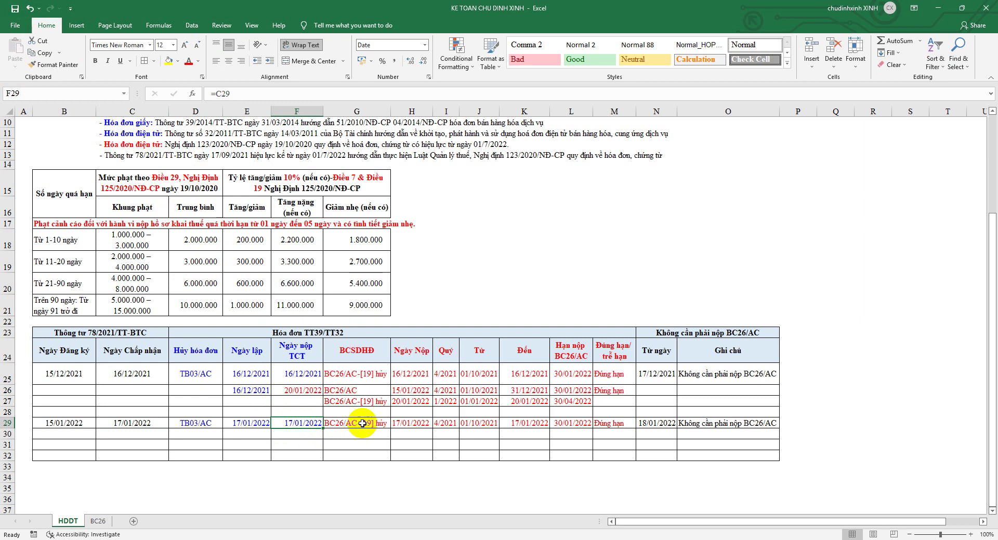
pyautogui.click(358, 423)
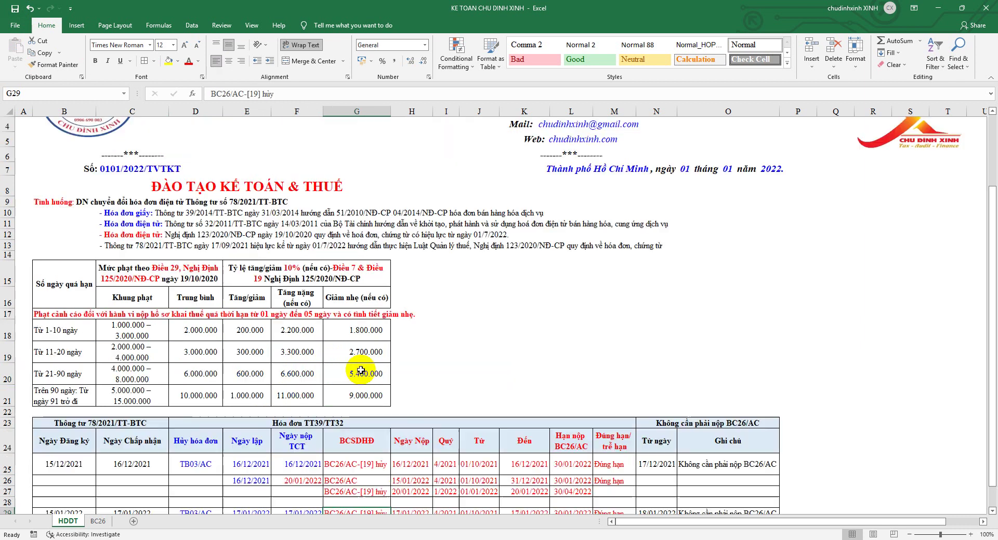
pyautogui.scroll(2, 374, 389)
pyautogui.click(203, 213)
pyautogui.click(206, 225)
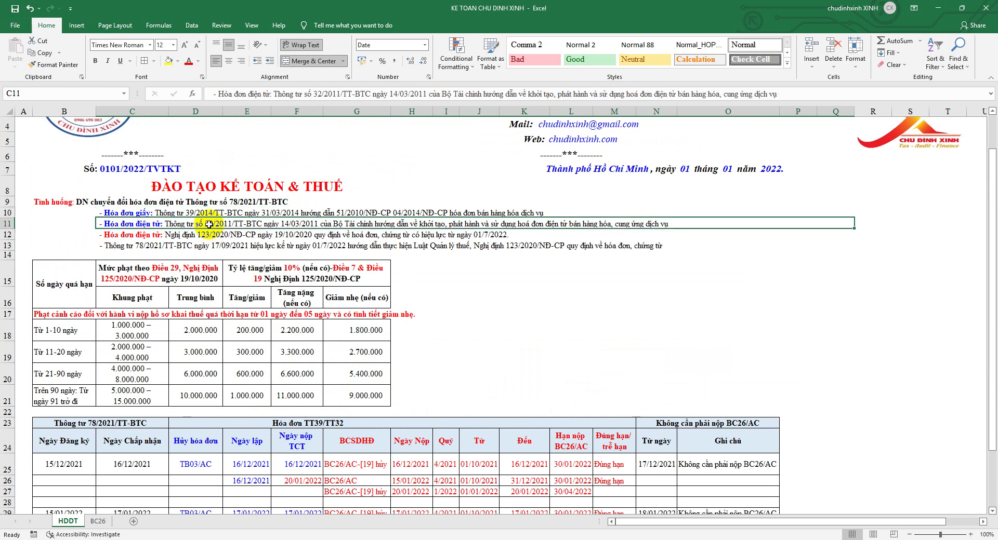
pyautogui.scroll(-2, 271, 334)
pyautogui.scroll(-2, 271, 333)
pyautogui.click(382, 408)
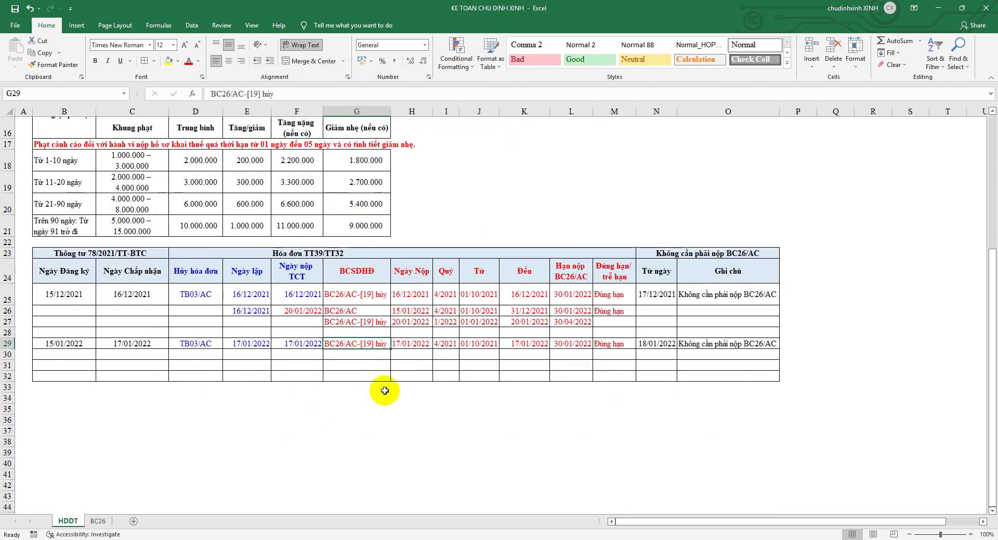
pyautogui.scroll(1, 390, 381)
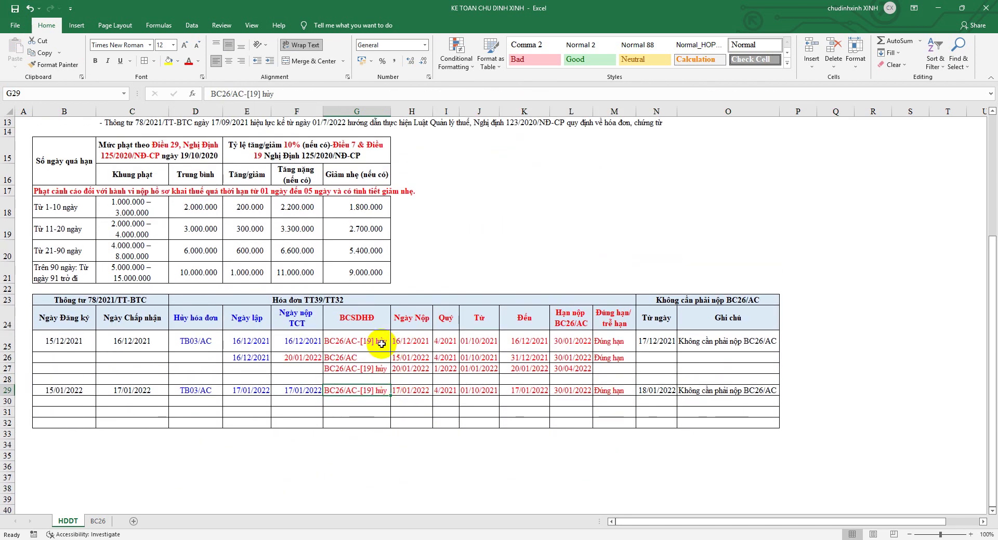
pyautogui.click(413, 392)
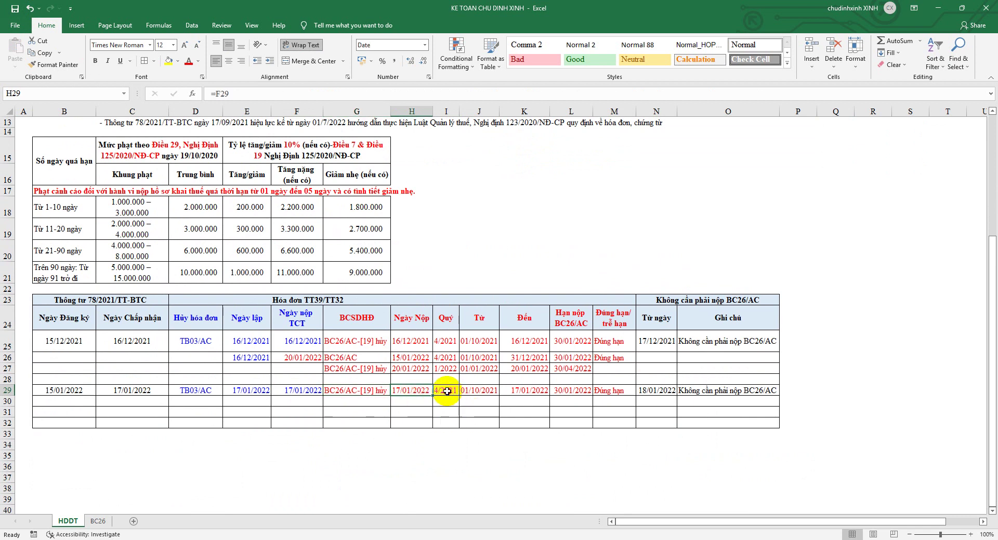
# Step: Copy the quarter 1/2022 from I27 into the Quý cell I29
pyautogui.rightClick(451, 369)
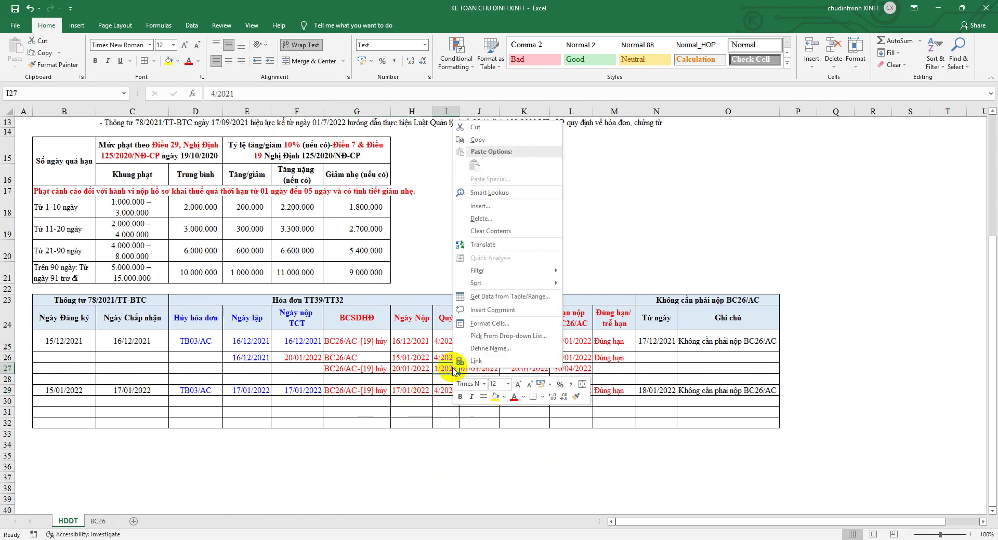
pyautogui.click(477, 140)
pyautogui.rightClick(448, 391)
pyautogui.click(487, 193)
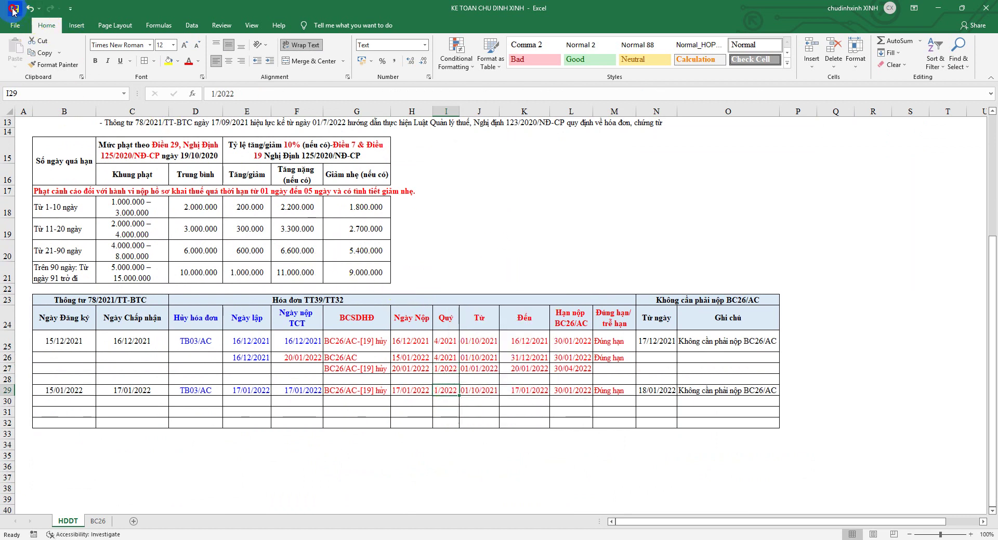
# Step: Copy the Từ date 01/01/2022 from J27 into J29
pyautogui.click(488, 391)
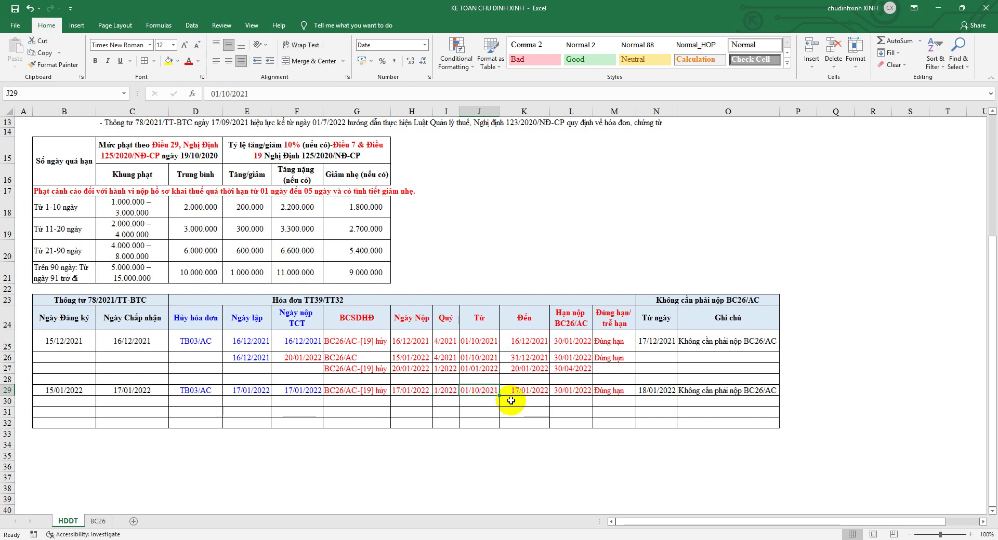
pyautogui.rightClick(488, 368)
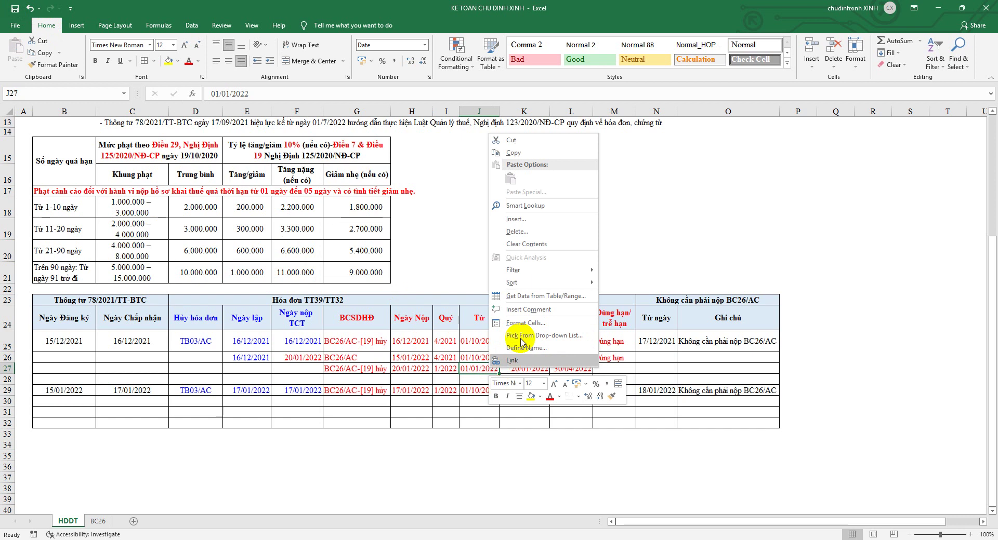
pyautogui.click(514, 152)
pyautogui.rightClick(486, 391)
pyautogui.click(526, 203)
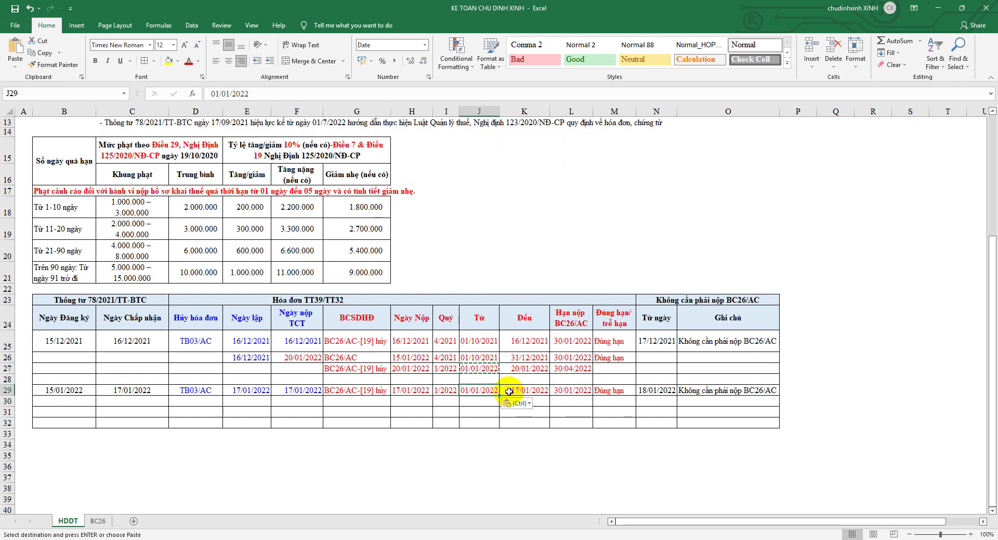
# Step: Check the Đến formula in K29 and narrow column K to fit its dates
pyautogui.click(540, 390)
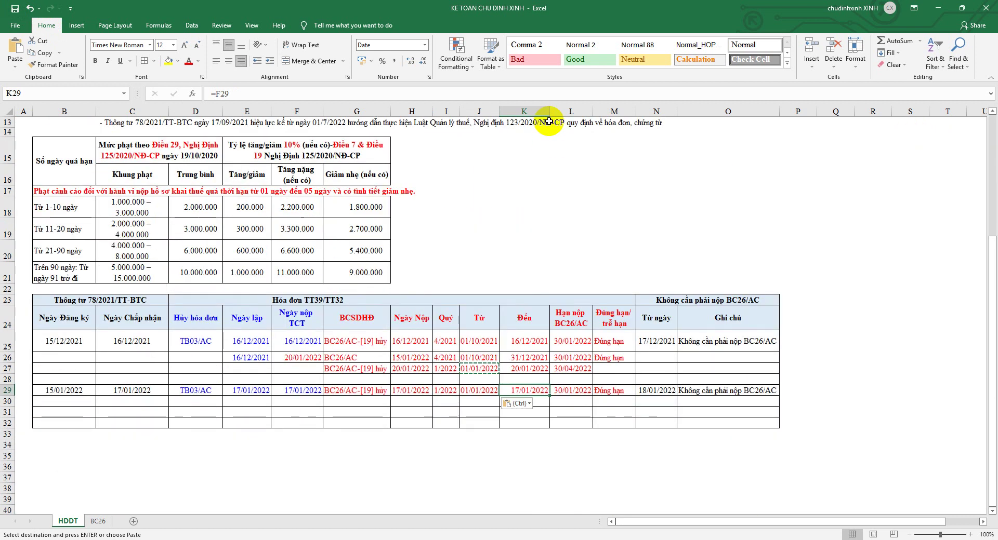
pyautogui.moveTo(549, 112); pyautogui.dragTo(541, 110)
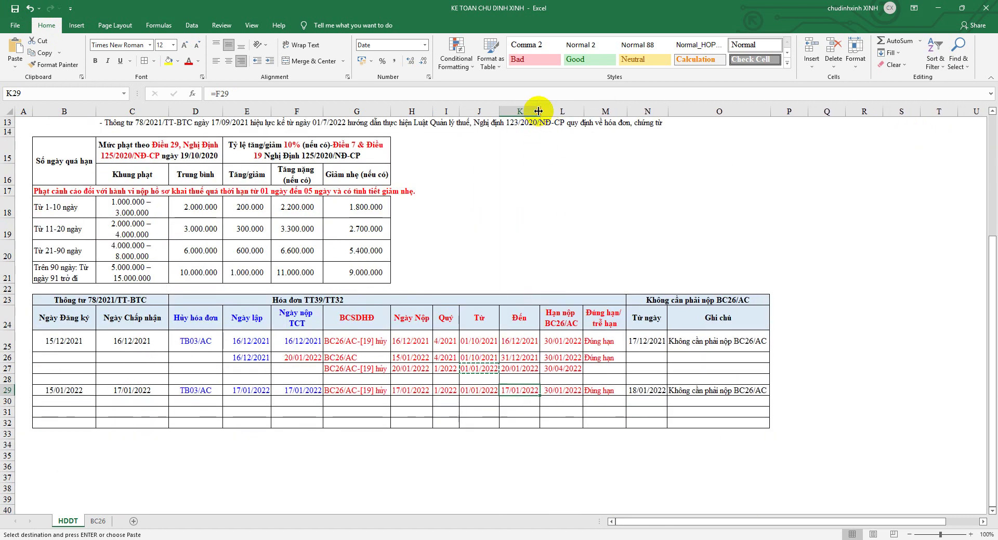
# Step: Check row 29's Ngày nộp TCT, deadline and Ghi chú cells, narrow column M slightly and save the workbook
pyautogui.click(311, 394)
pyautogui.moveTo(299, 318); pyautogui.dragTo(297, 402)
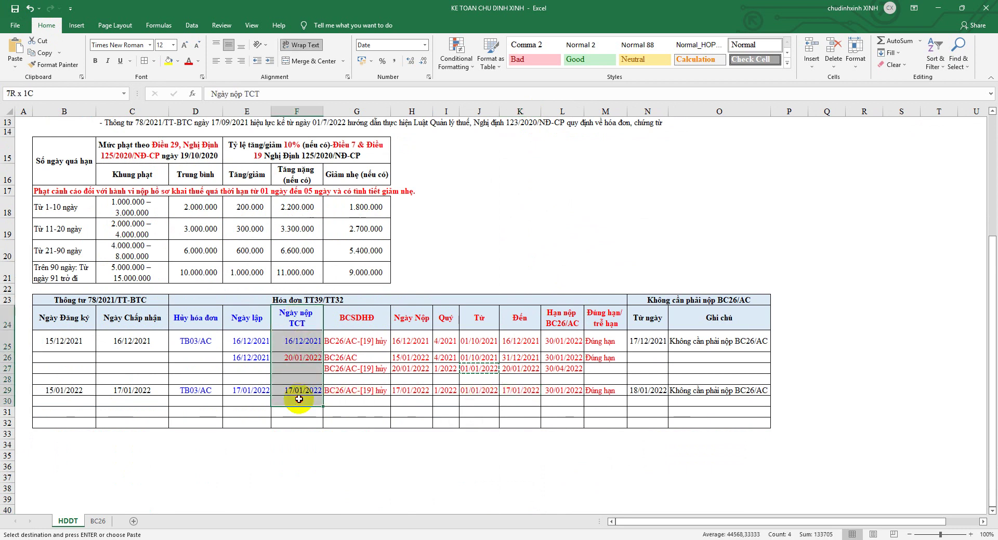
pyautogui.click(557, 391)
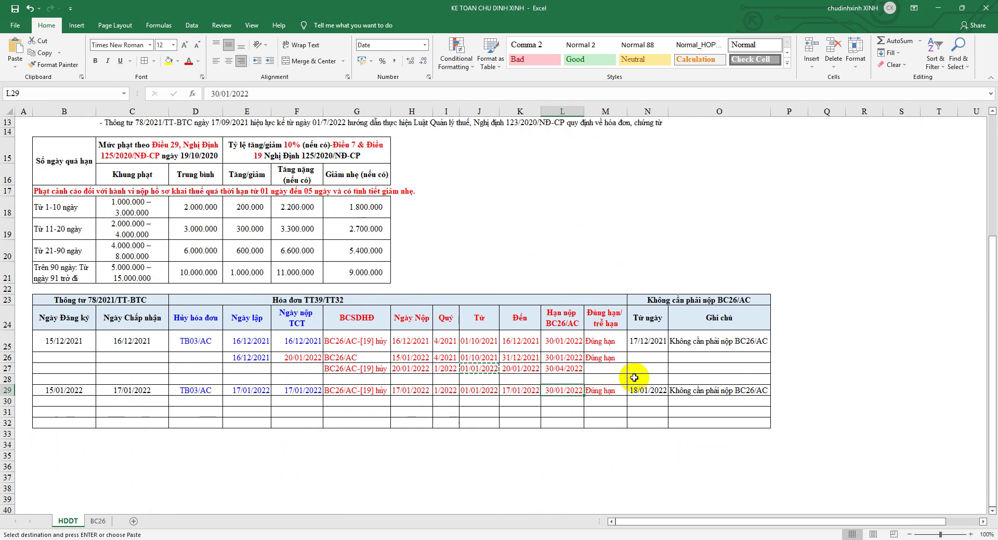
pyautogui.click(686, 390)
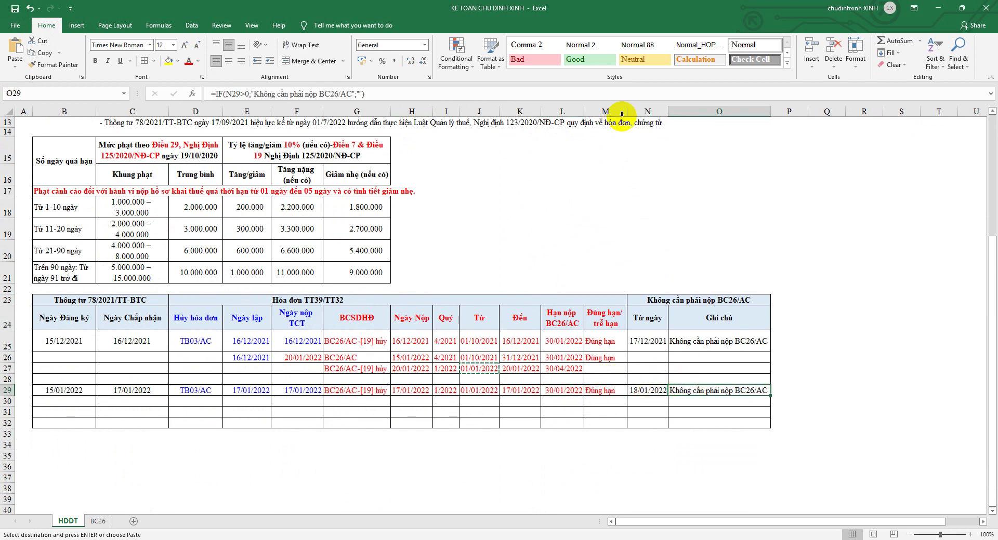
pyautogui.moveTo(626, 111); pyautogui.dragTo(625, 111)
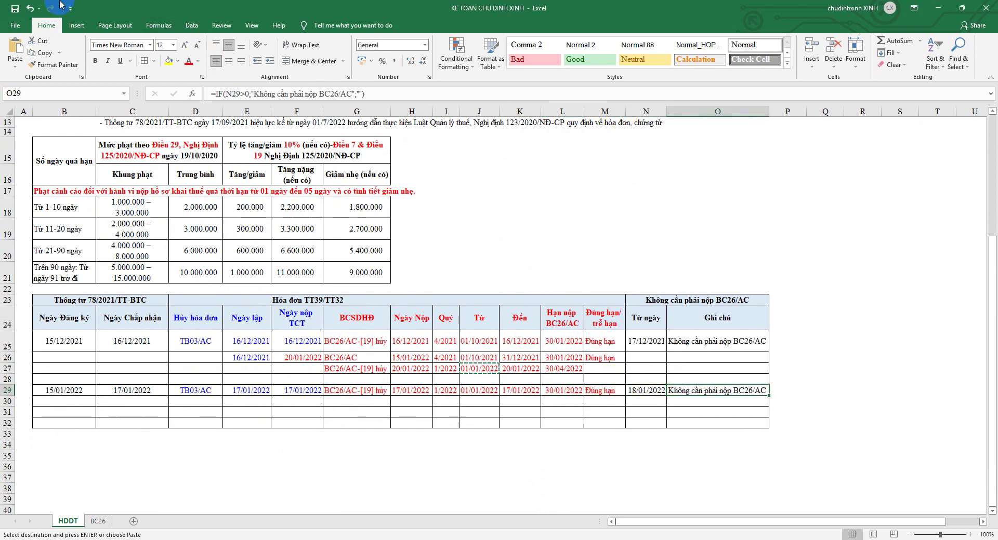
pyautogui.click(15, 8)
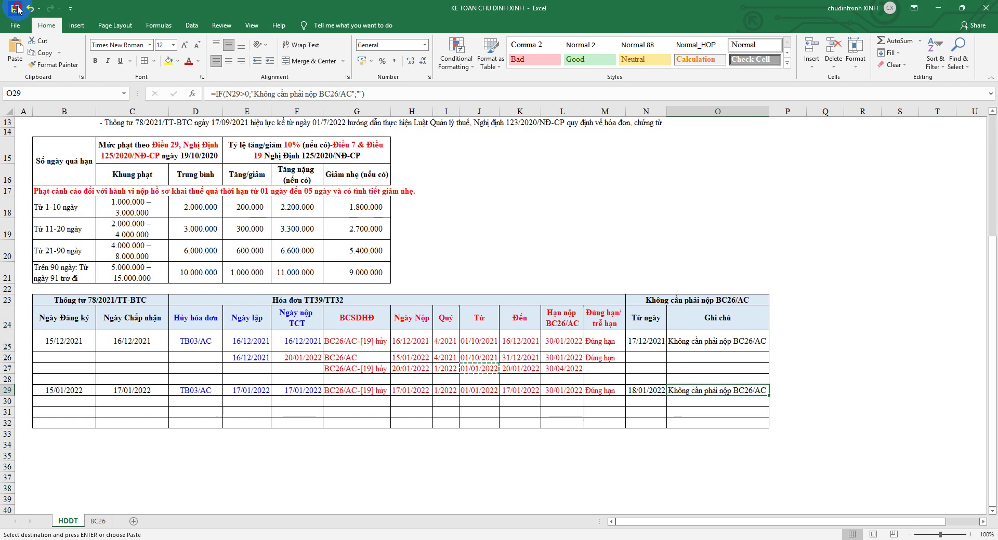
# Step: Link the Ngày lập cell E30 to E29 and set the Ngày nộp TCT cell F30 to 20/02/2022
pyautogui.click(262, 400)
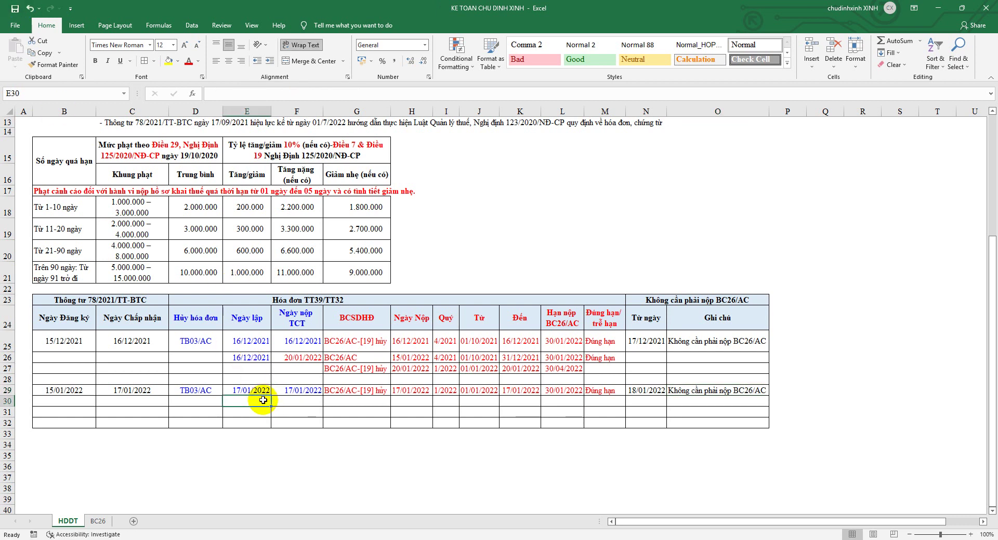
pyautogui.write('17/01/2022')
pyautogui.press('Return')
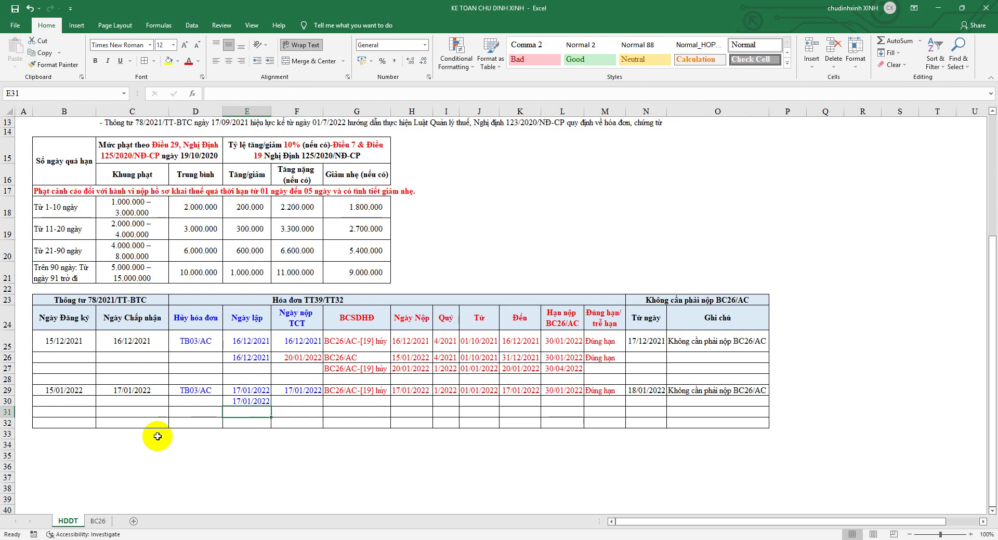
pyautogui.click(293, 401)
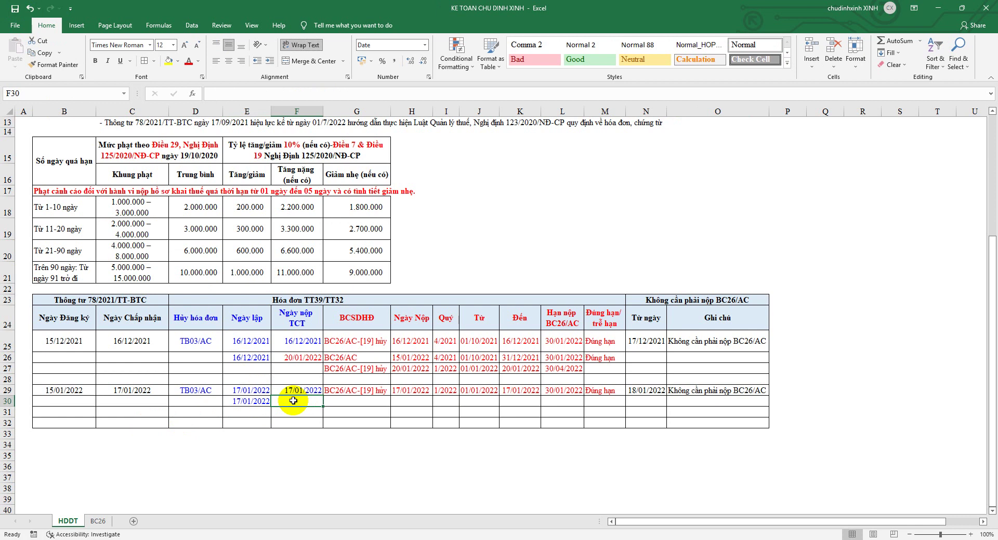
pyautogui.write('20/2')
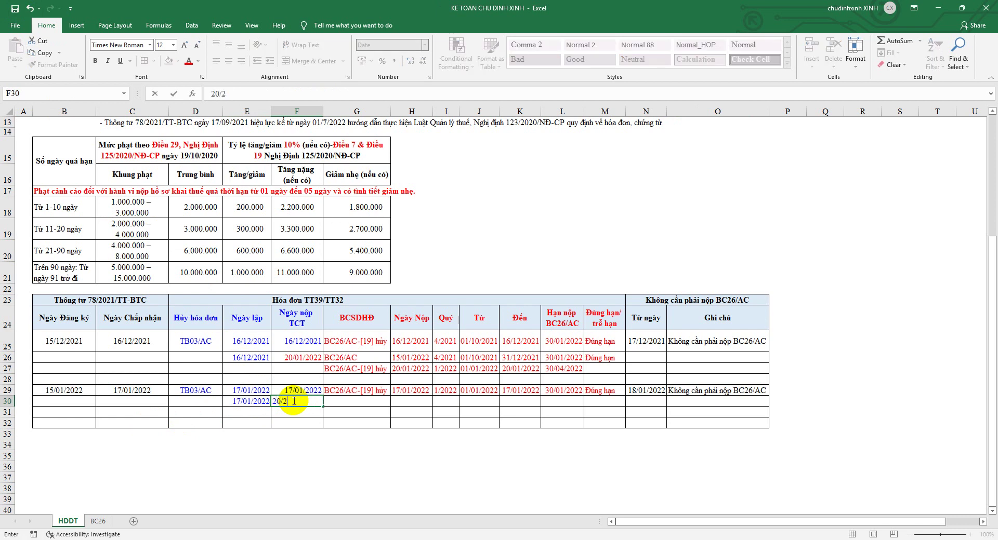
pyautogui.press('Return')
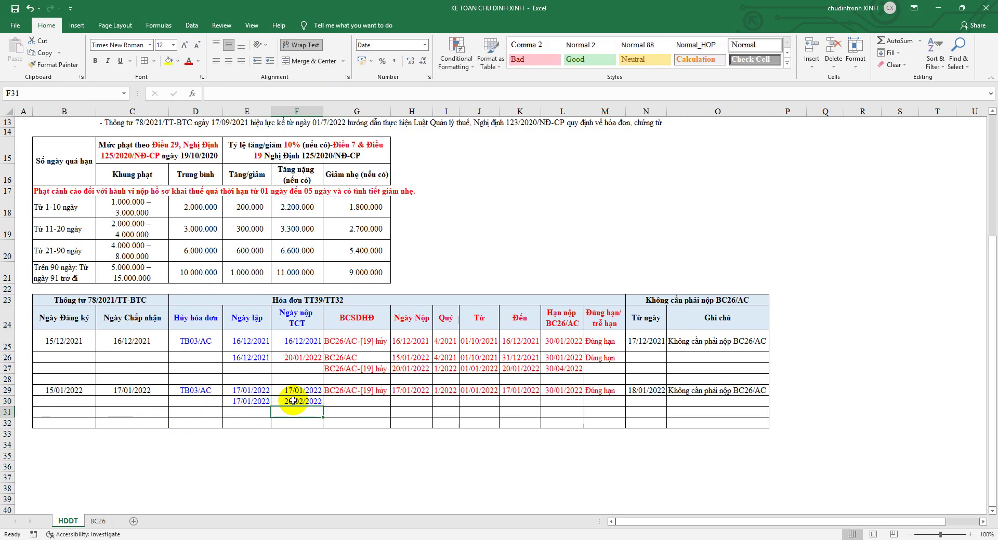
# Step: Copy the BCSDHĐ entry BC26/AC-[19] hủy from G27 into G30
pyautogui.click(358, 402)
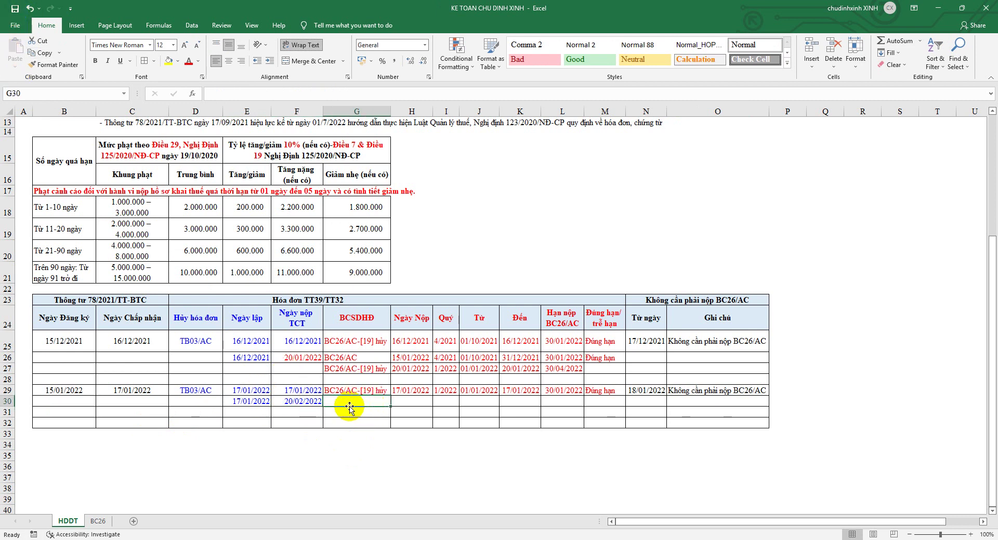
pyautogui.scroll(-1, 349, 409)
pyautogui.rightClick(367, 322)
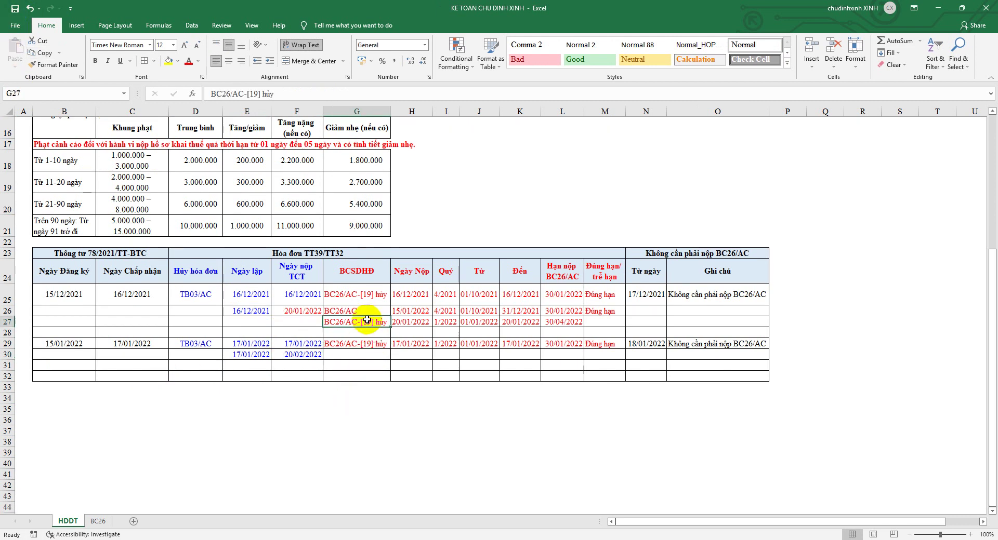
pyautogui.click(393, 91)
pyautogui.rightClick(352, 357)
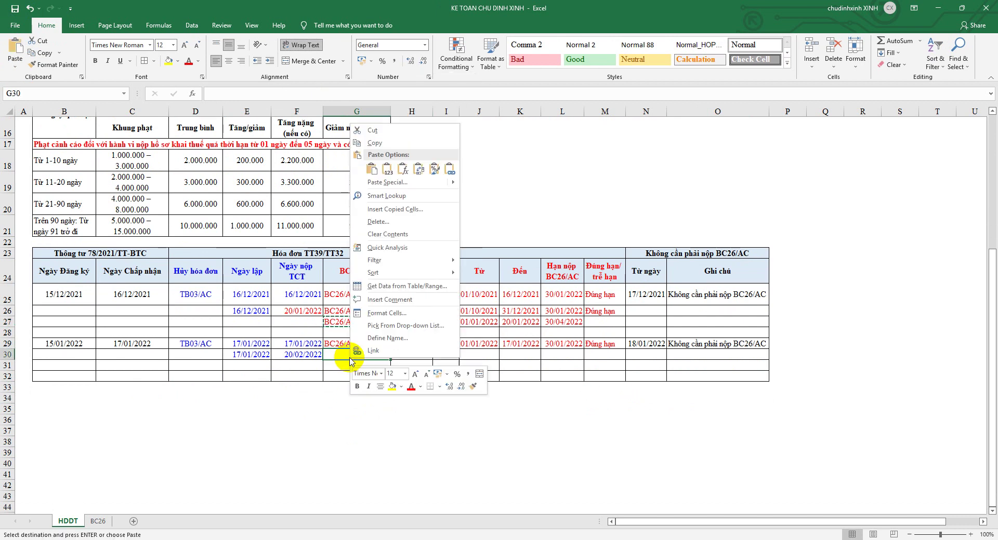
pyautogui.click(387, 170)
pyautogui.click(423, 355)
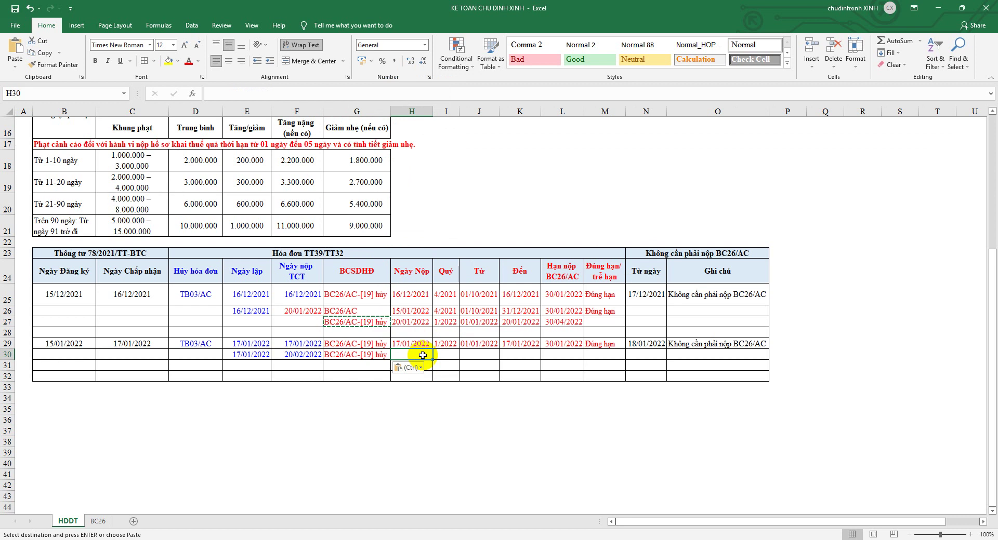
# Step: Copy the Hạn nộp BC26/AC deadline 30/04/2022 from L27 into L29 and save the workbook
pyautogui.click(568, 323)
pyautogui.rightClick(569, 323)
pyautogui.click(593, 108)
pyautogui.click(574, 342)
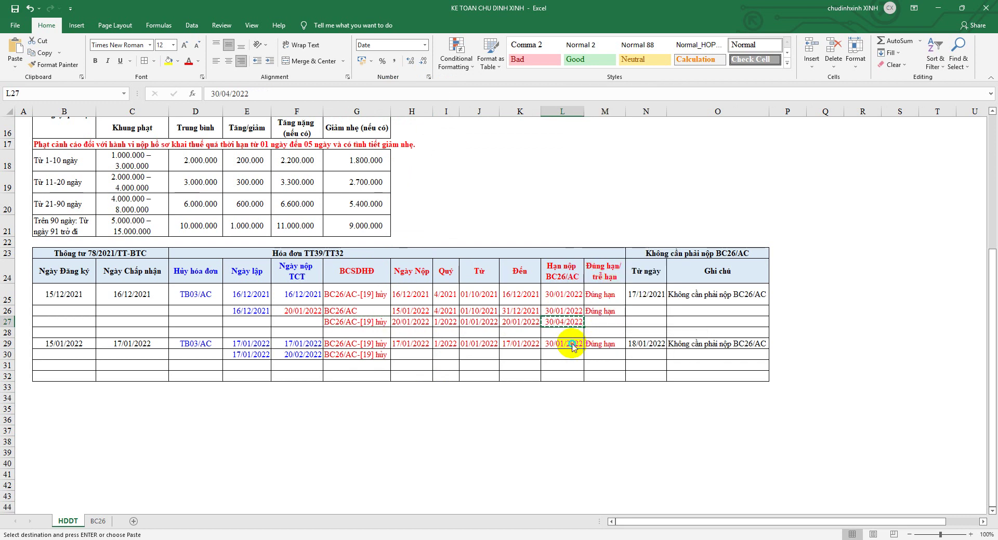
pyautogui.rightClick(574, 342)
pyautogui.click(628, 154)
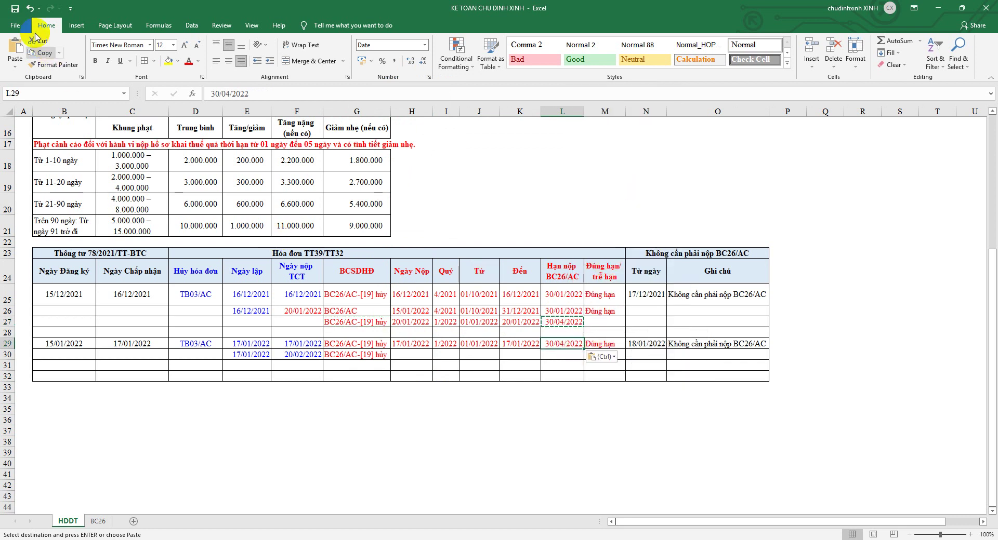
pyautogui.click(14, 8)
# Step: Review row 29 from Ngày Đăng ký to the Đúng hạn status and save the workbook
pyautogui.click(418, 344)
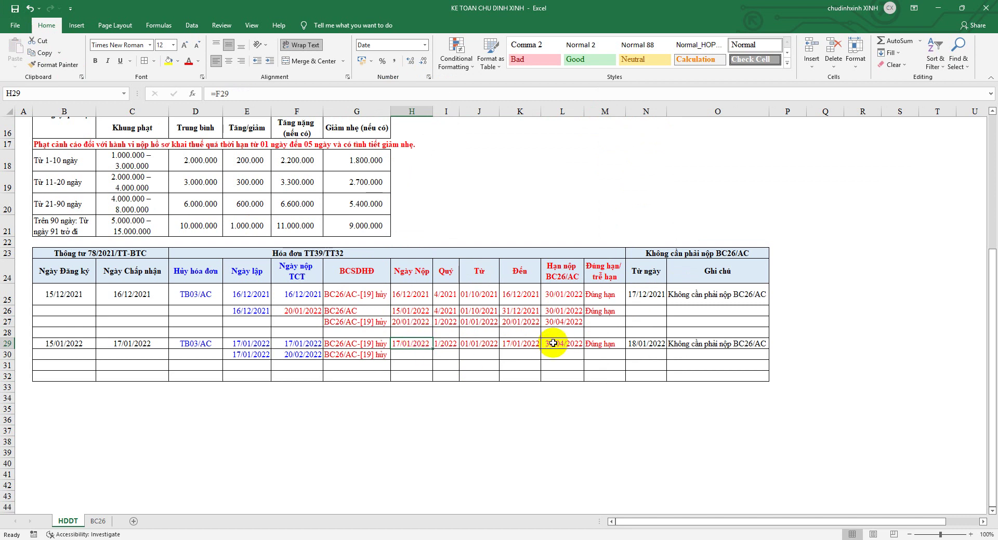
pyautogui.moveTo(603, 343); pyautogui.dragTo(54, 344)
pyautogui.click(38, 40)
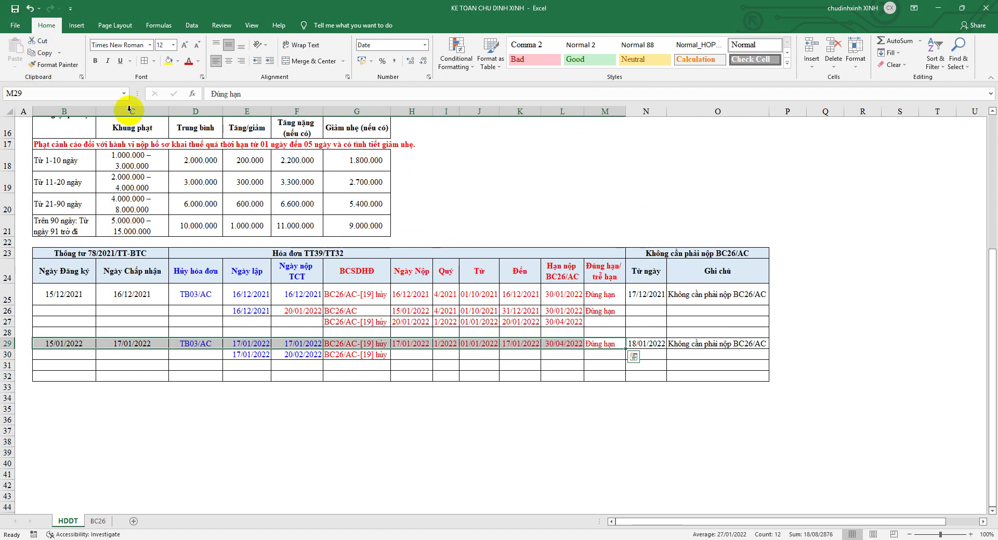
pyautogui.click(14, 11)
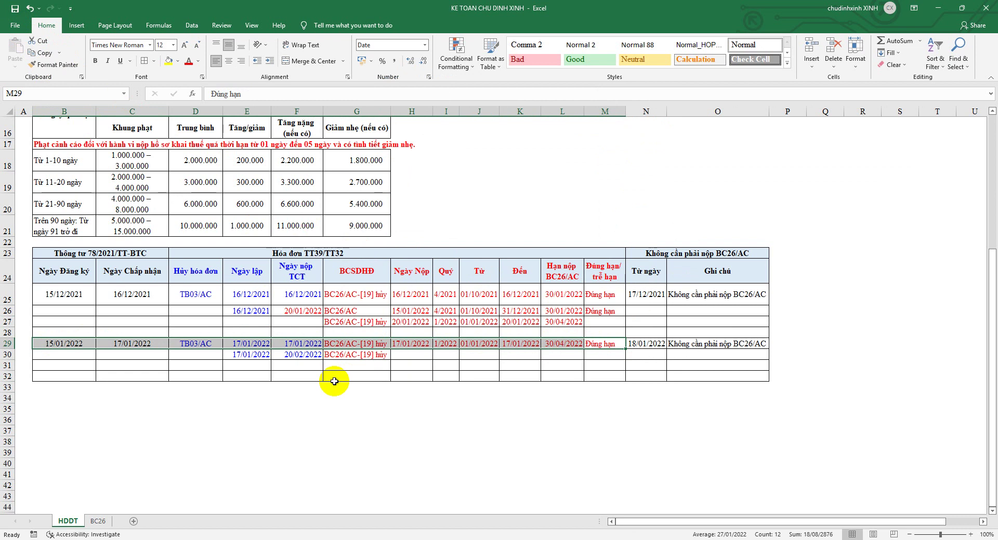
# Step: Compare the Ngày lập, Ngày nộp TCT and Ngày Nộp cells of rows 29 and 30 with the deadline in L29
pyautogui.click(256, 345)
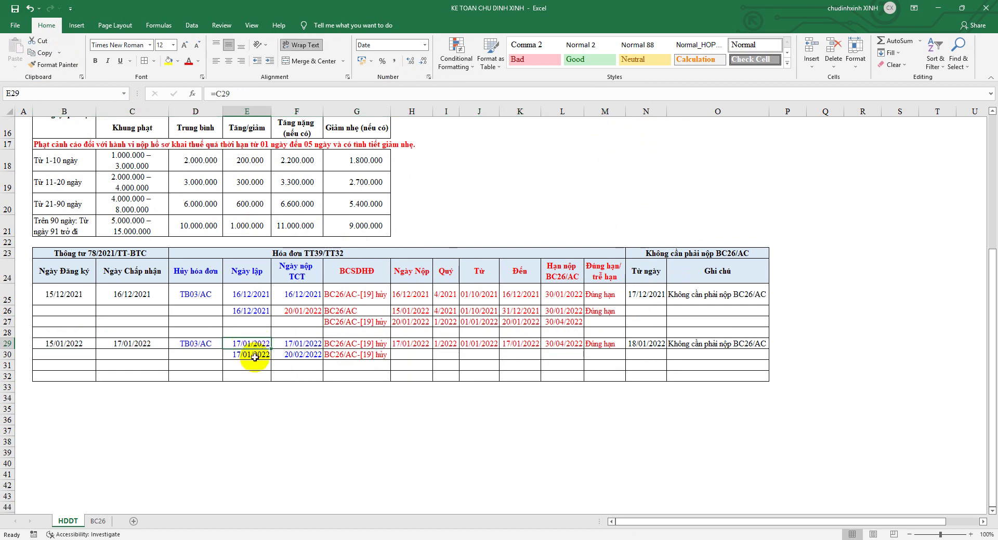
pyautogui.click(200, 343)
pyautogui.click(263, 358)
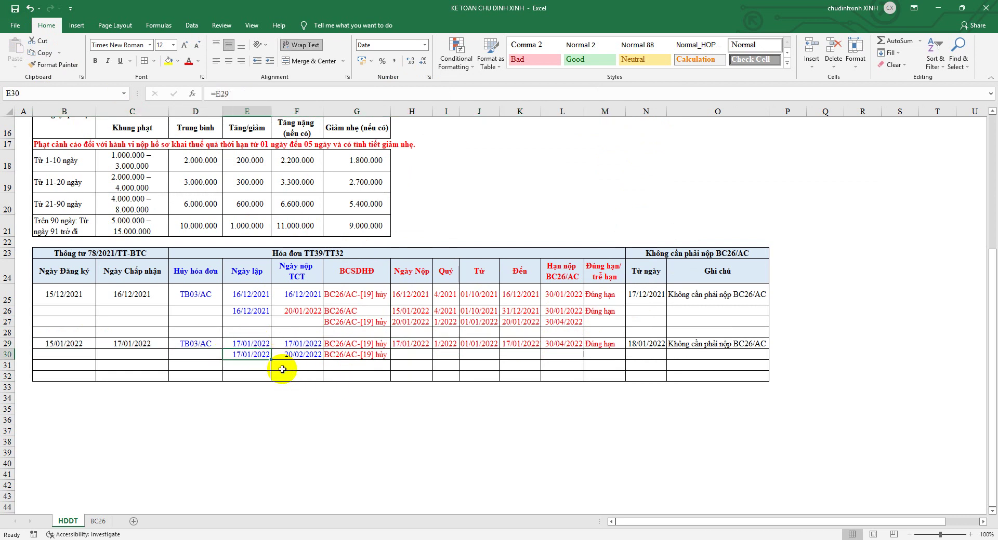
pyautogui.click(305, 356)
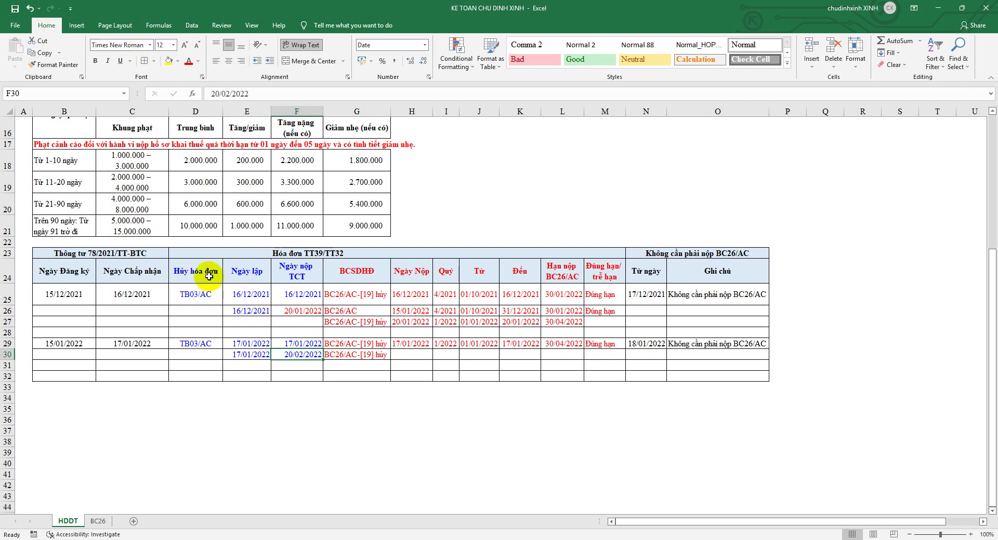
pyautogui.click(425, 354)
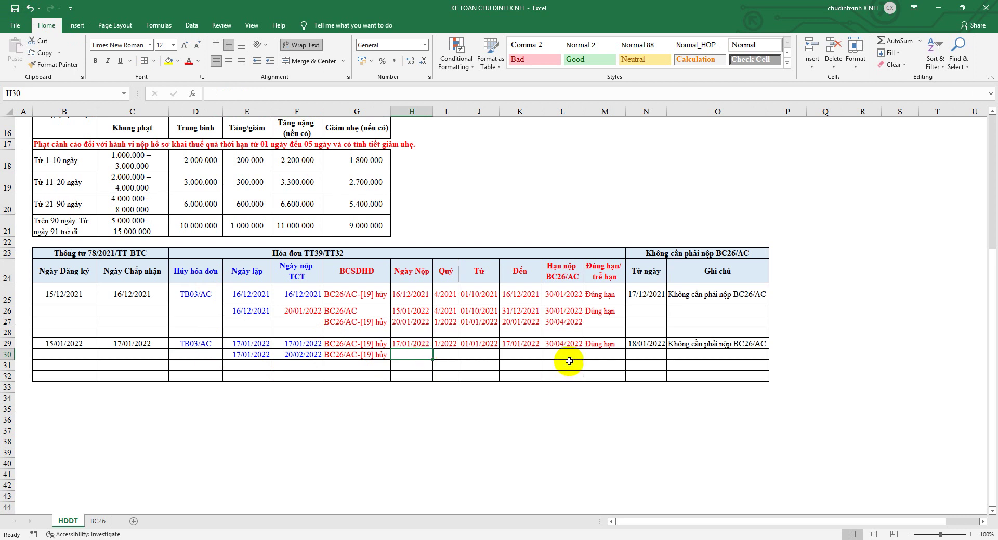
pyautogui.click(570, 345)
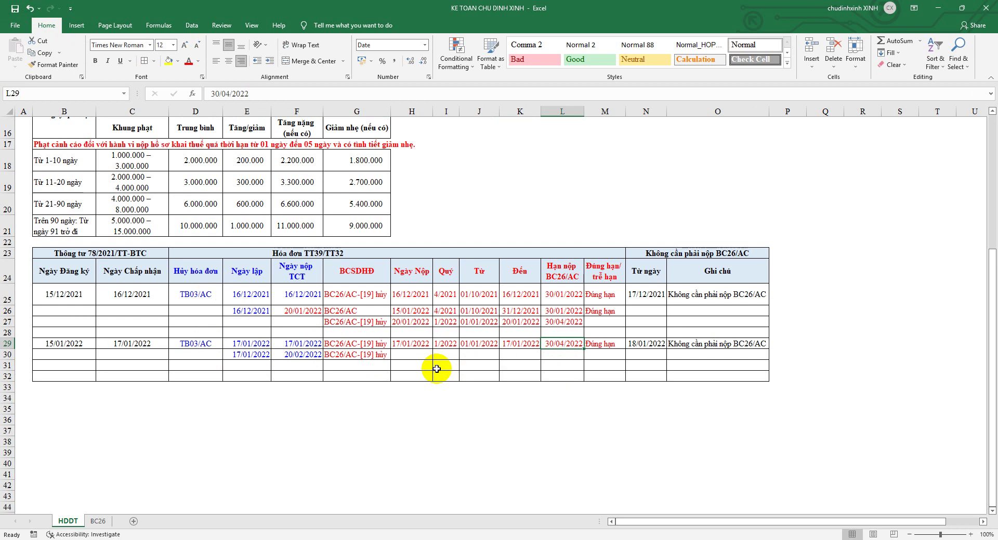
pyautogui.click(295, 357)
# Step: Link row 30's Ngày Nộp cell H30 to the Ngày nộp TCT date in F30
pyautogui.click(408, 357)
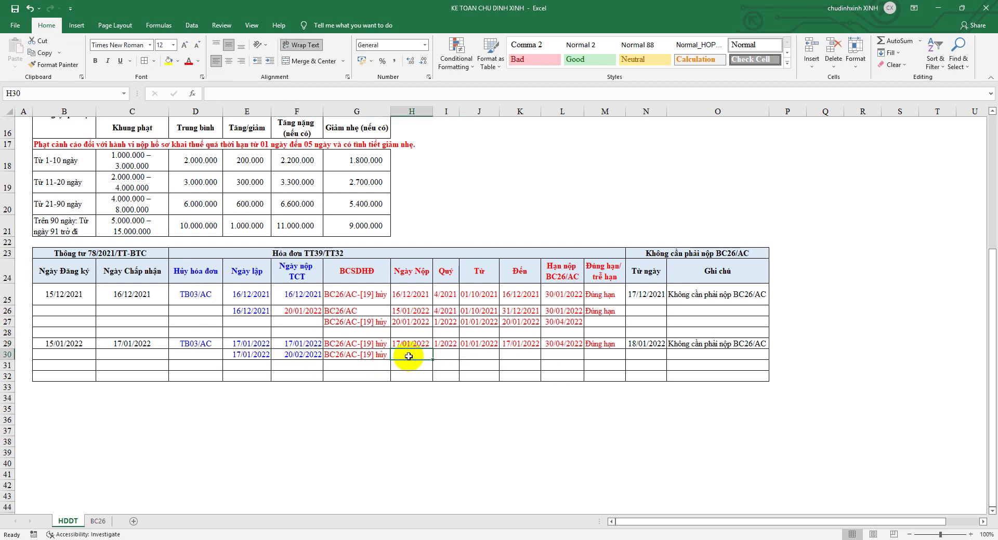
pyautogui.write('=')
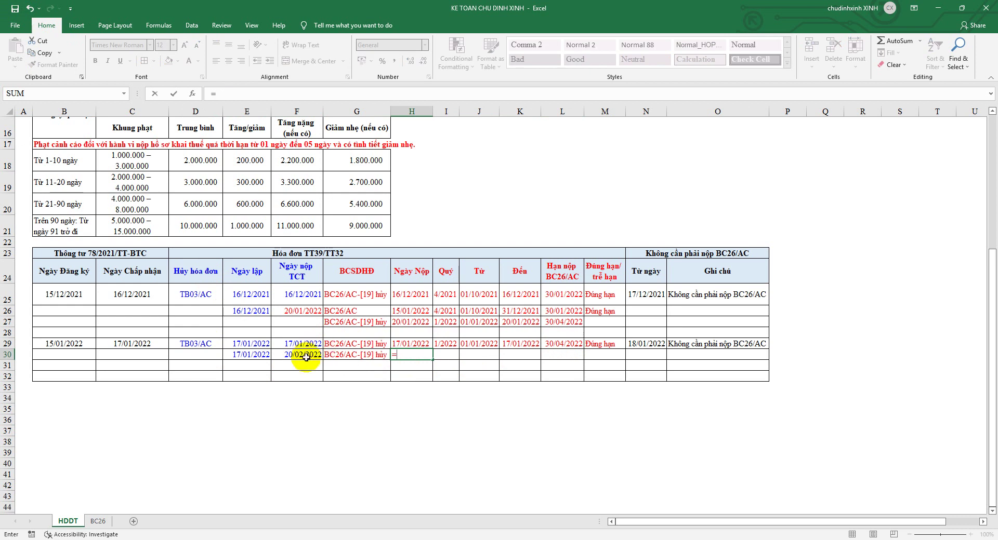
pyautogui.click(304, 357)
pyautogui.press('Return')
# Step: Fill the quarter 1/2022 and the Từ date 01/01/2022 down from row 29 into I30 and J30
pyautogui.click(444, 365)
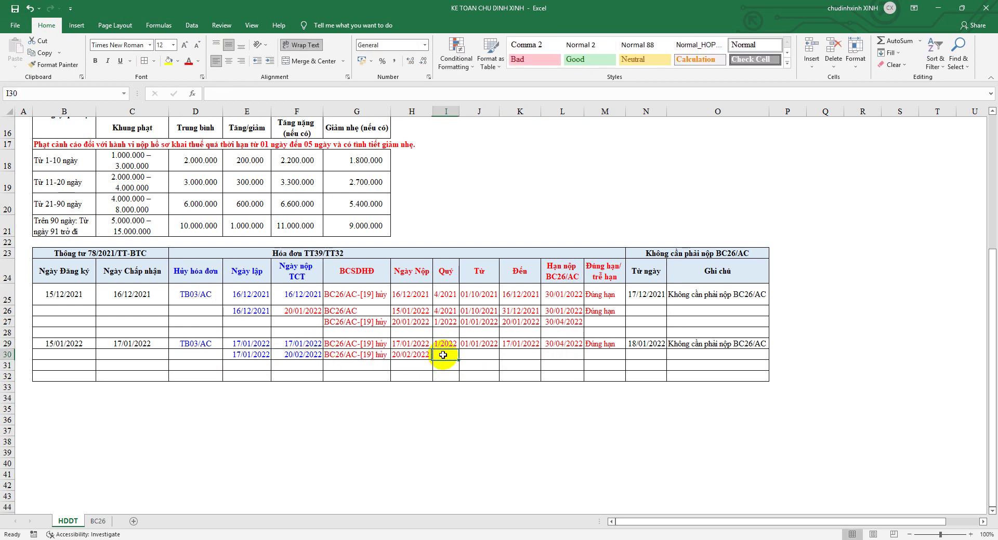
pyautogui.click(447, 344)
pyautogui.moveTo(461, 351); pyautogui.dragTo(500, 358)
pyautogui.click(486, 344)
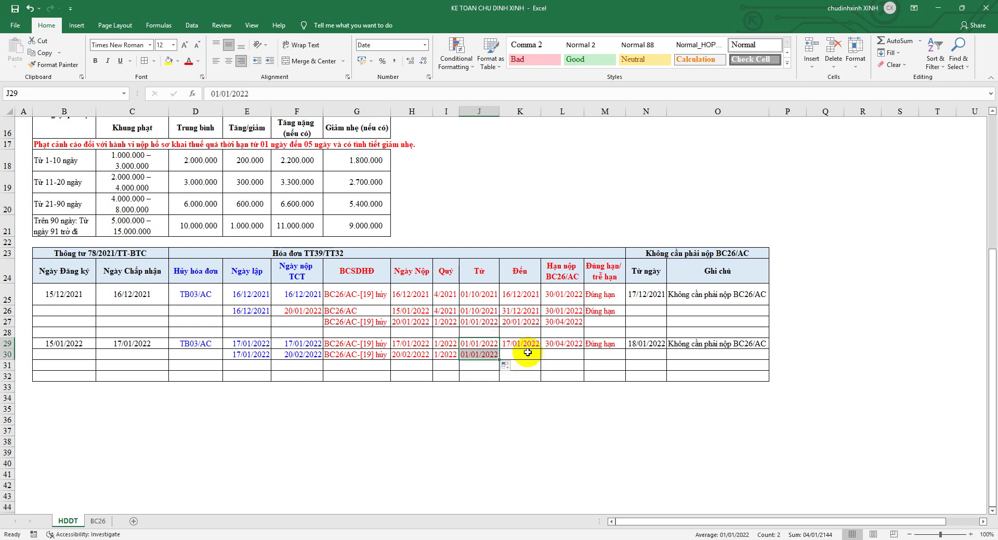
# Step: Link row 30's Đến cell K30 to the Ngày nộp TCT date in F30
pyautogui.click(526, 356)
pyautogui.write('=')
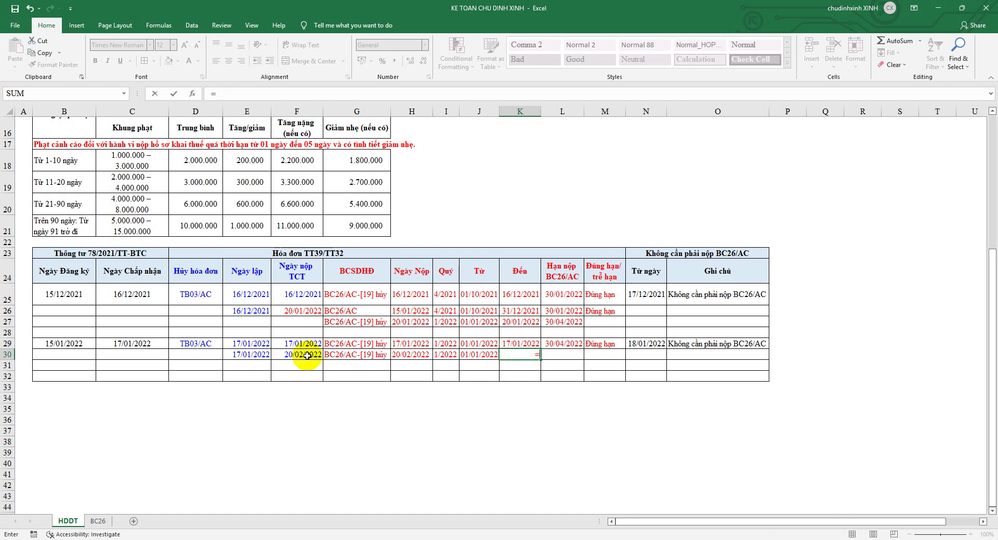
pyautogui.click(303, 356)
pyautogui.press('Return')
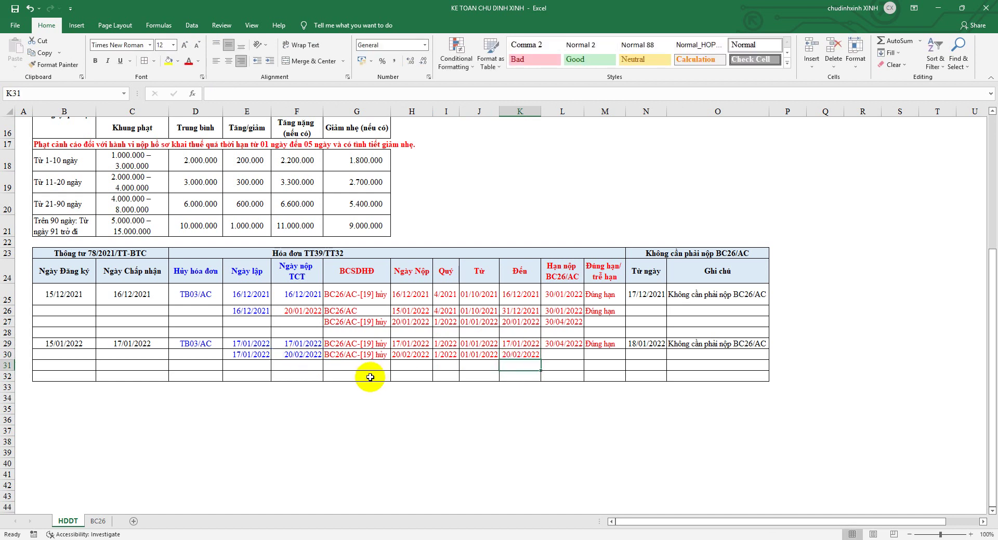
# Step: Check row 30's Ngày nộp TCT, Ngày Nộp, Từ and Đến dates against the Ngày nộp TCT in row 29
pyautogui.click(304, 357)
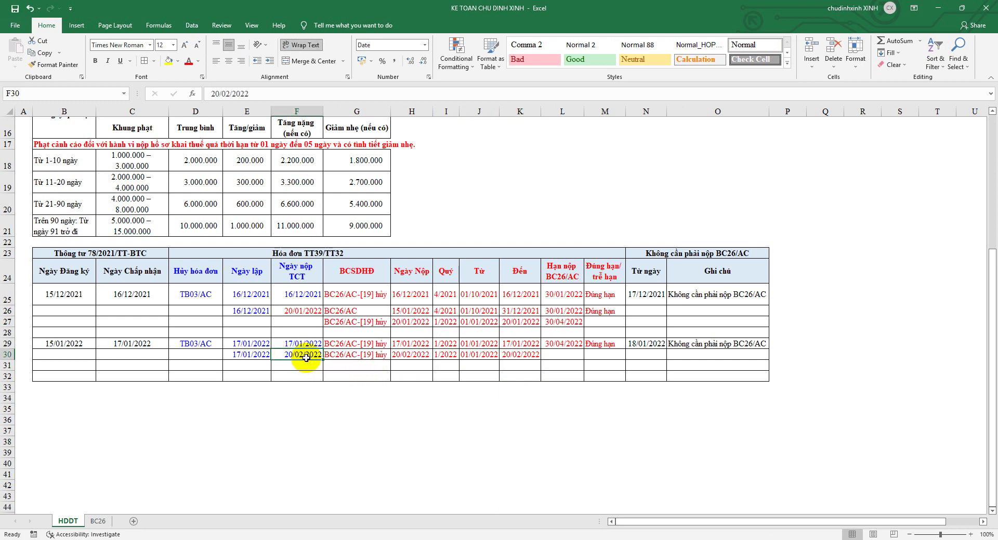
pyautogui.click(310, 344)
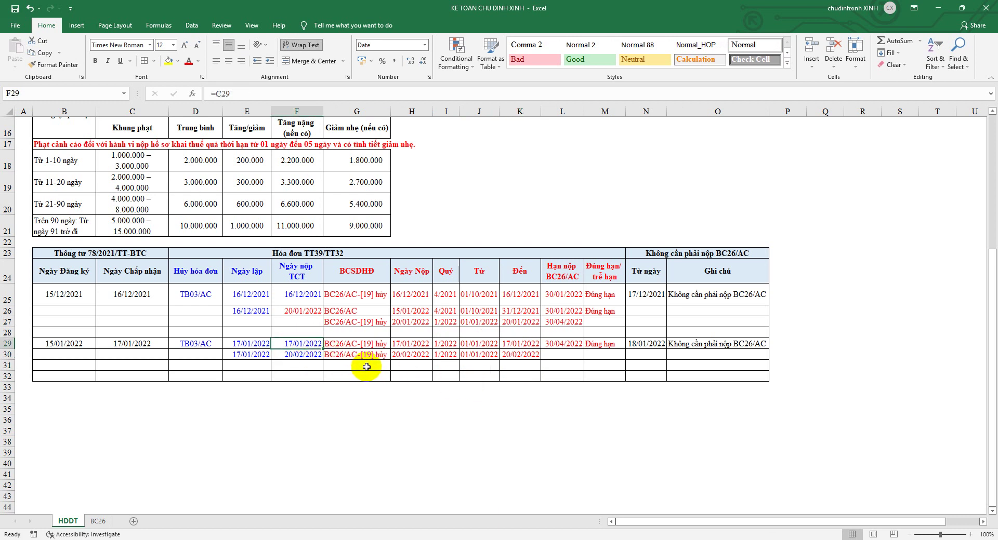
pyautogui.click(410, 355)
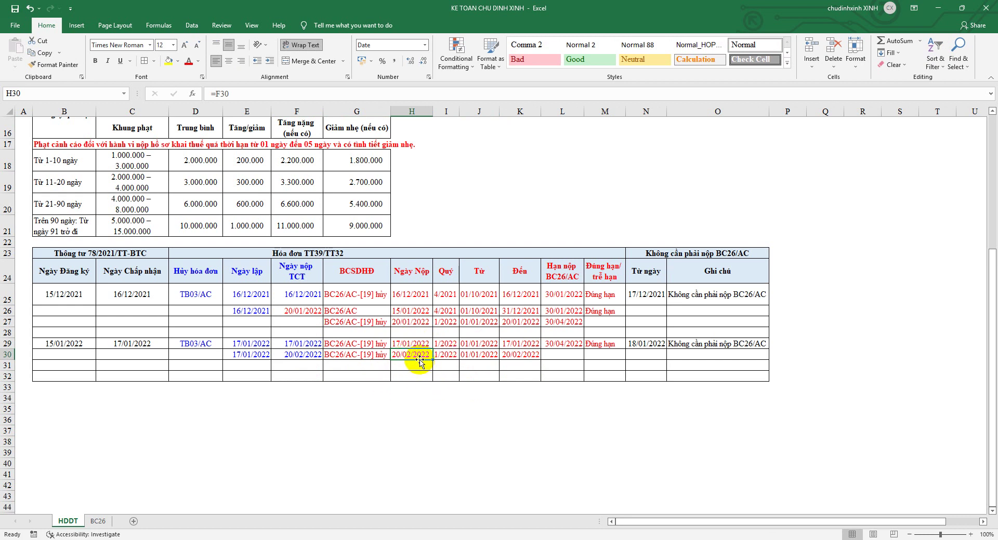
pyautogui.click(470, 355)
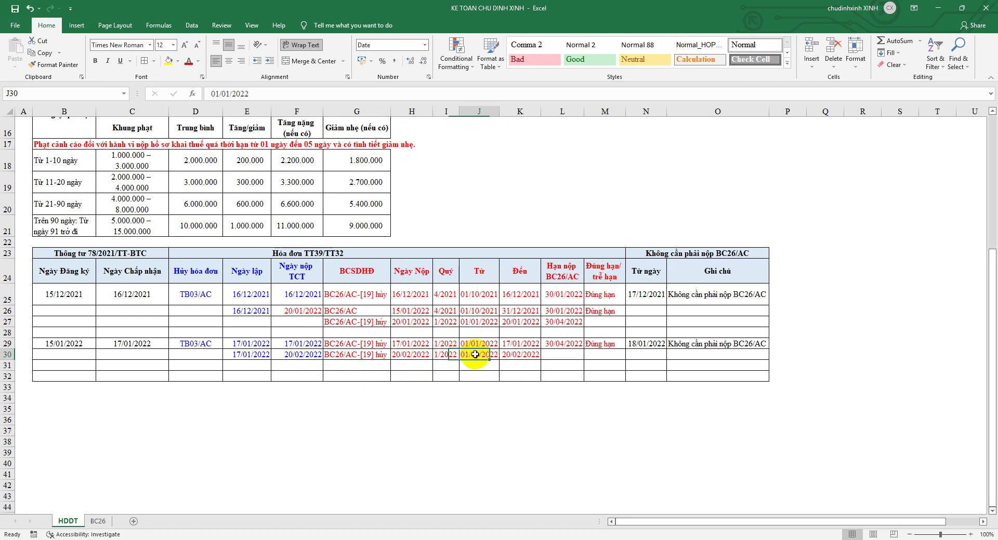
pyautogui.click(516, 355)
pyautogui.click(480, 357)
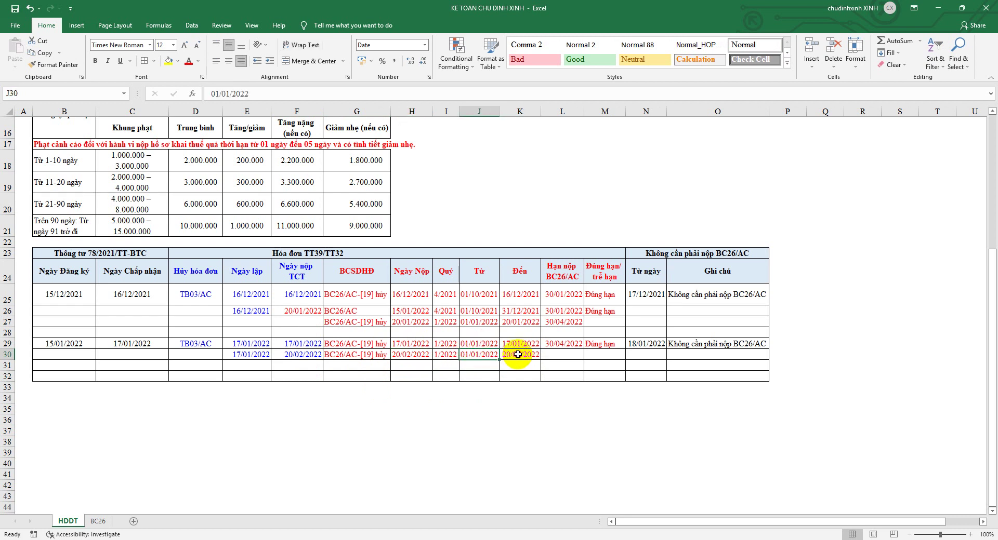
# Step: Fill the 30/04/2022 deadline and the Đúng hạn status down from row 29 into L30 and M30
pyautogui.click(518, 355)
pyautogui.click(572, 345)
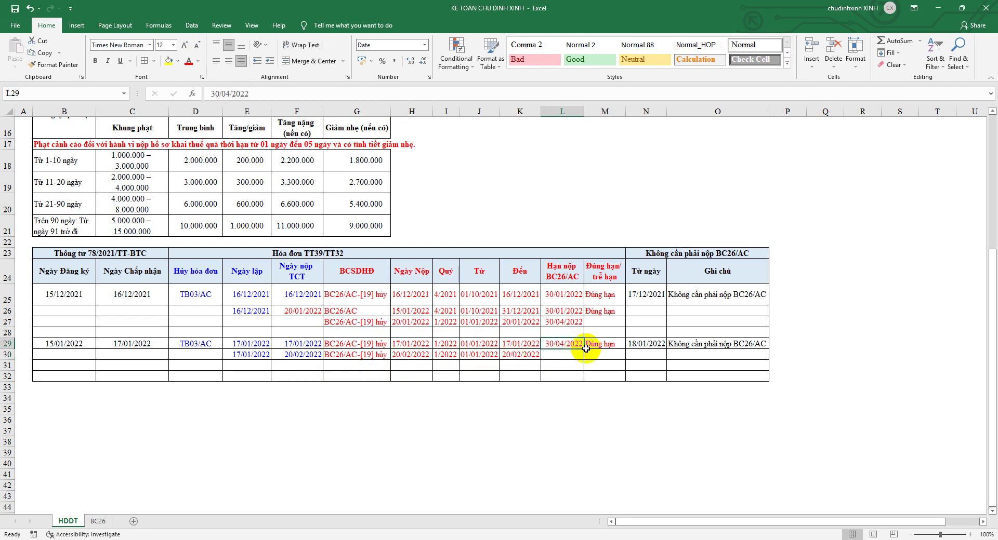
pyautogui.moveTo(584, 349); pyautogui.dragTo(625, 359)
pyautogui.click(606, 345)
pyautogui.click(648, 344)
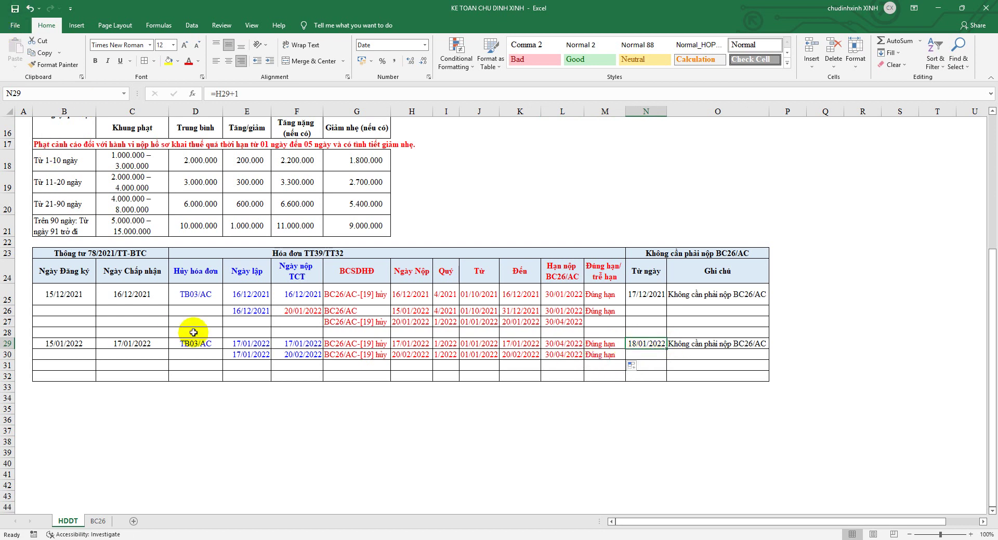
# Step: Link row 31's Ngày lập cell E31 to the Ngày lập date in E30
pyautogui.click(268, 364)
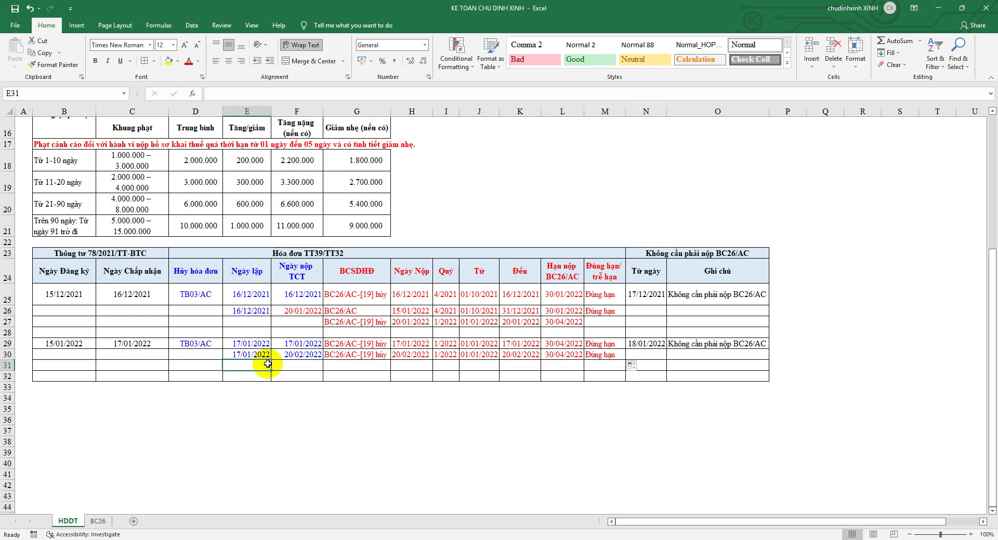
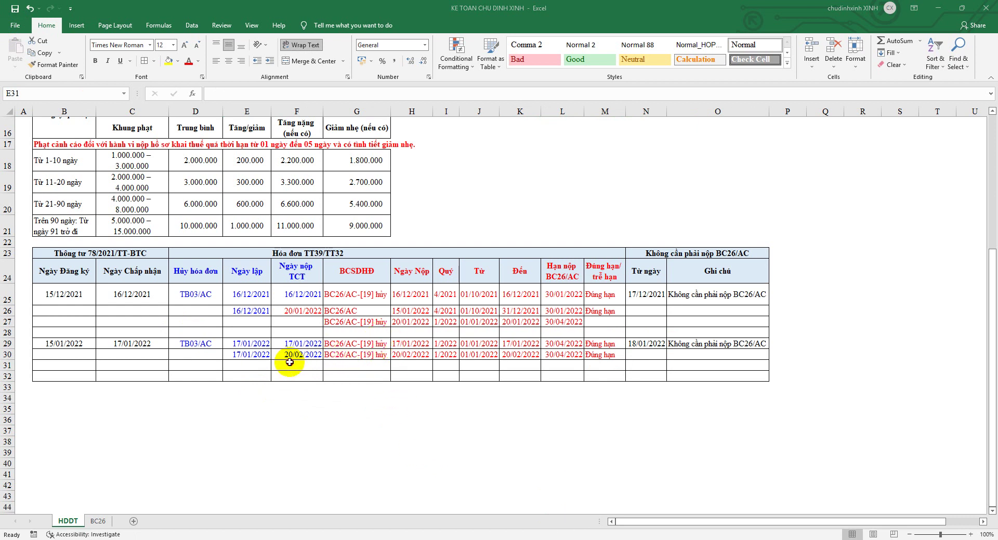
pyautogui.click(262, 365)
pyautogui.write('=')
pyautogui.press('Up')
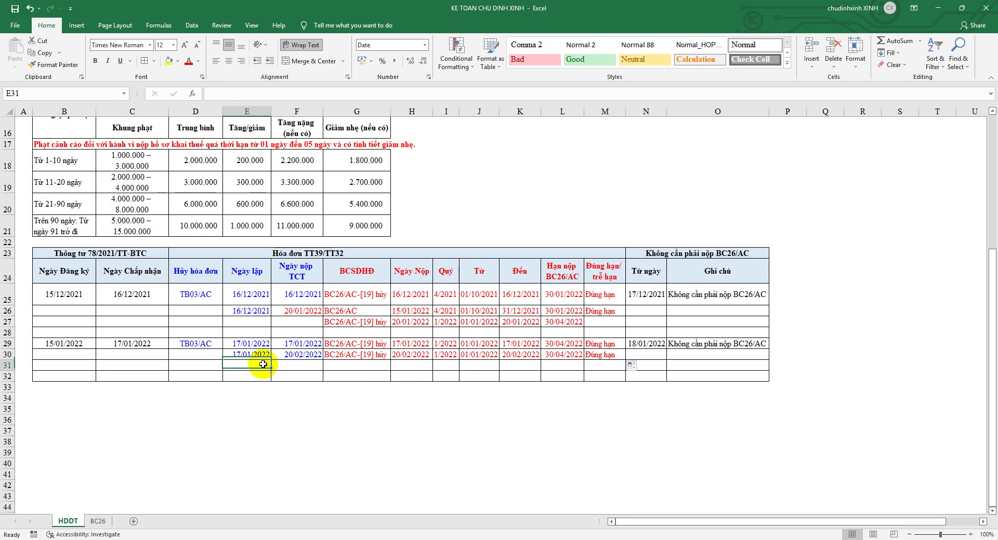
pyautogui.press('Escape')
pyautogui.write('=')
pyautogui.press('Up')
pyautogui.press('Return')
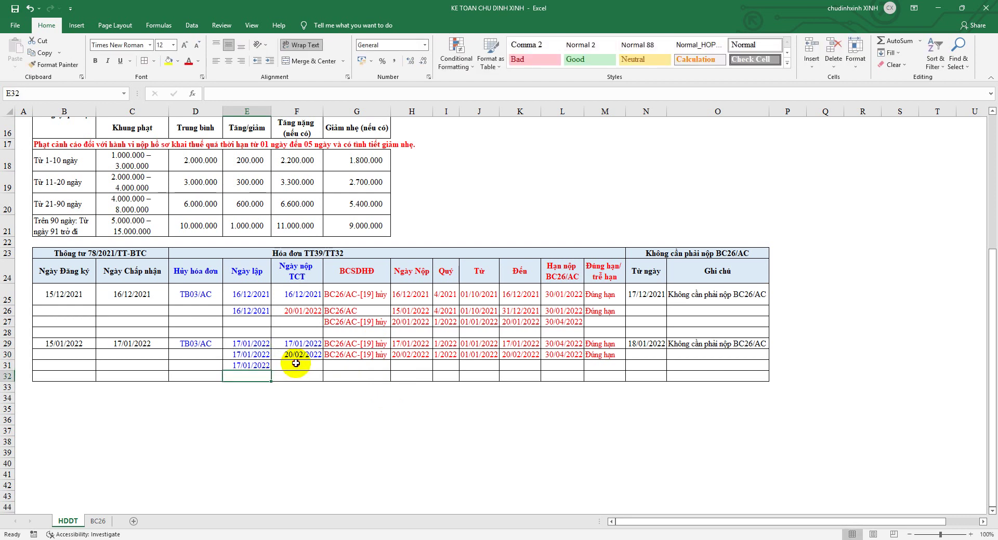
# Step: Link row 31's Ngày nộp TCT cell F31 to the date in F30
pyautogui.click(296, 363)
pyautogui.write('=')
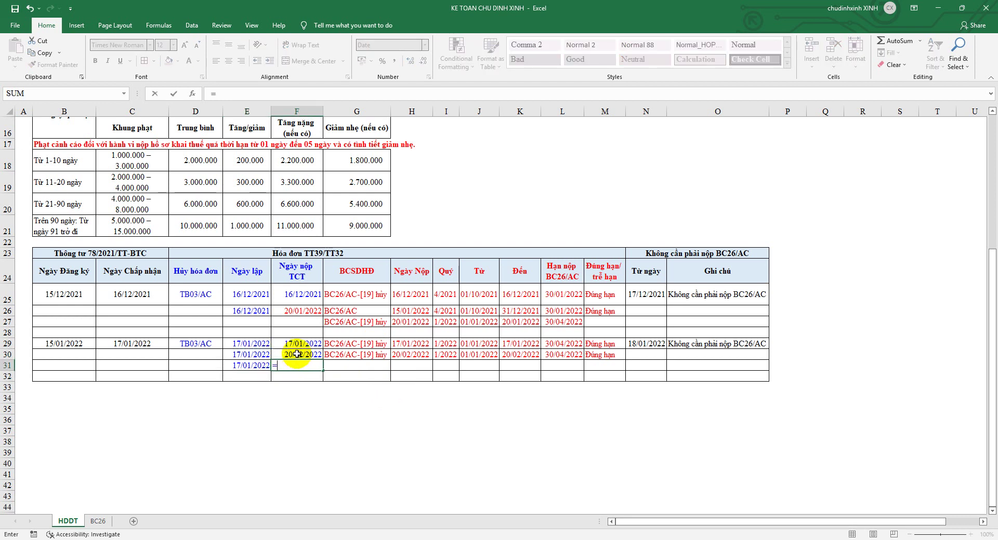
pyautogui.click(297, 354)
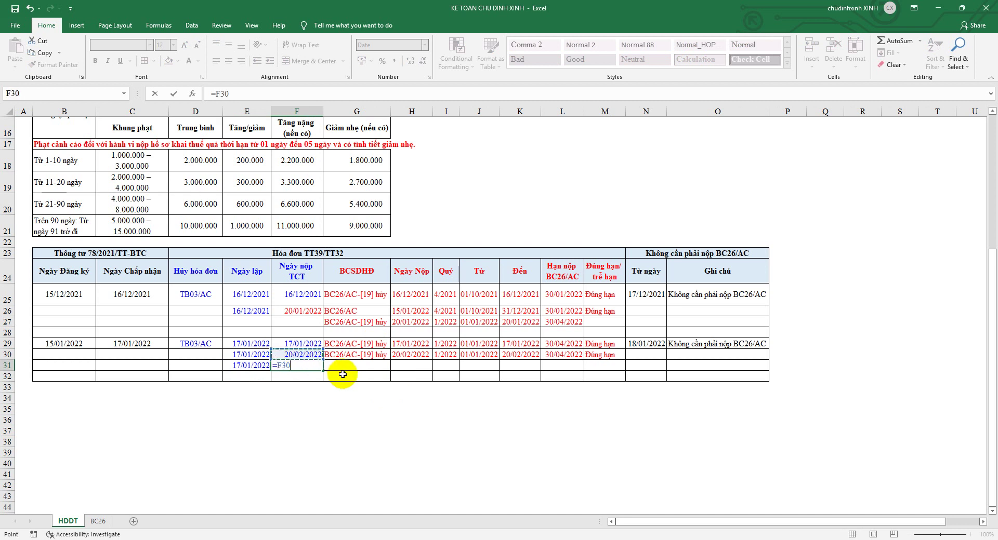
pyautogui.press('Return')
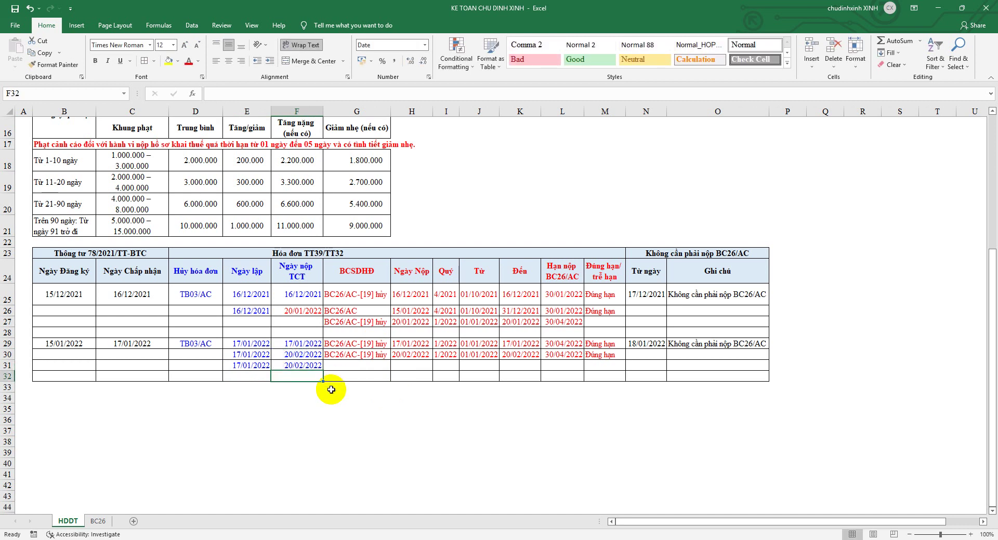
# Step: Fill the report type BC26/AC-[19] hủy down from G30 into G31
pyautogui.click(363, 355)
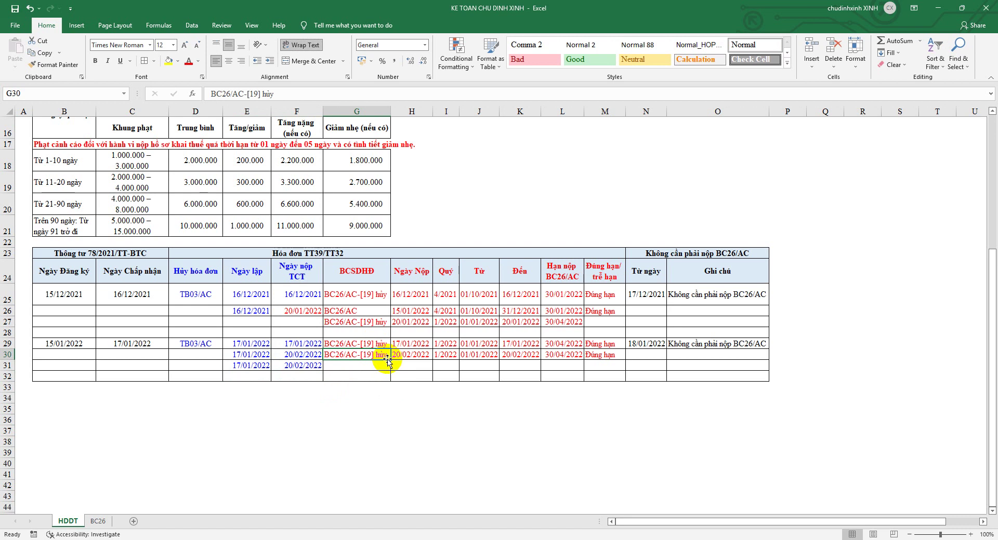
pyautogui.moveTo(390, 360); pyautogui.dragTo(411, 364)
pyautogui.click(411, 363)
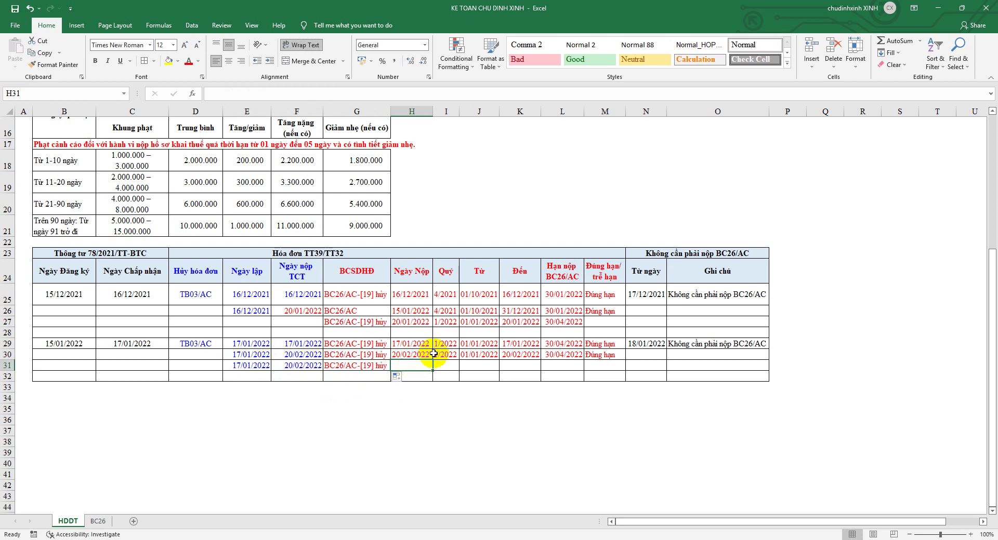
# Step: Enter 15/04/2022 as the Ngày Nộp in H31 and apply H30's date formatting to it
pyautogui.click(556, 355)
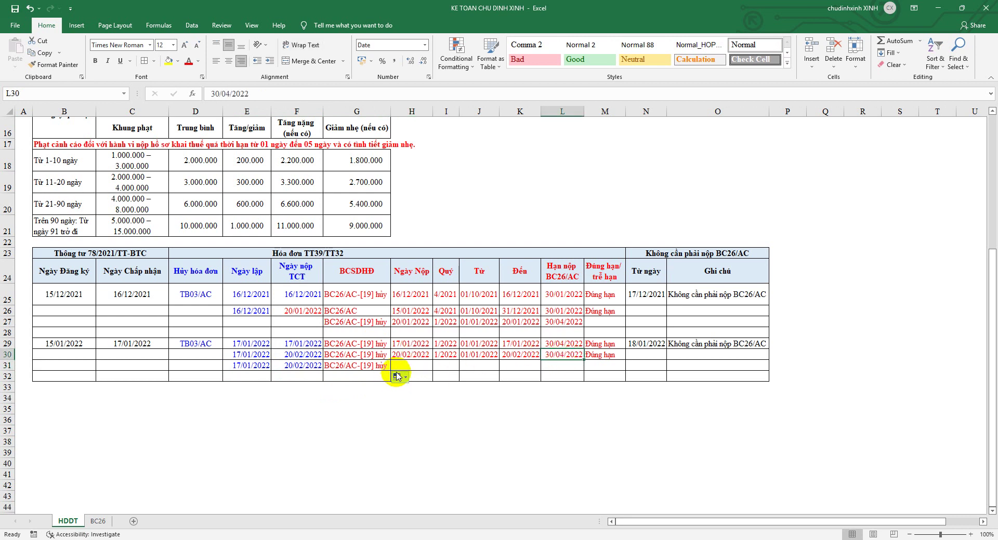
pyautogui.click(408, 363)
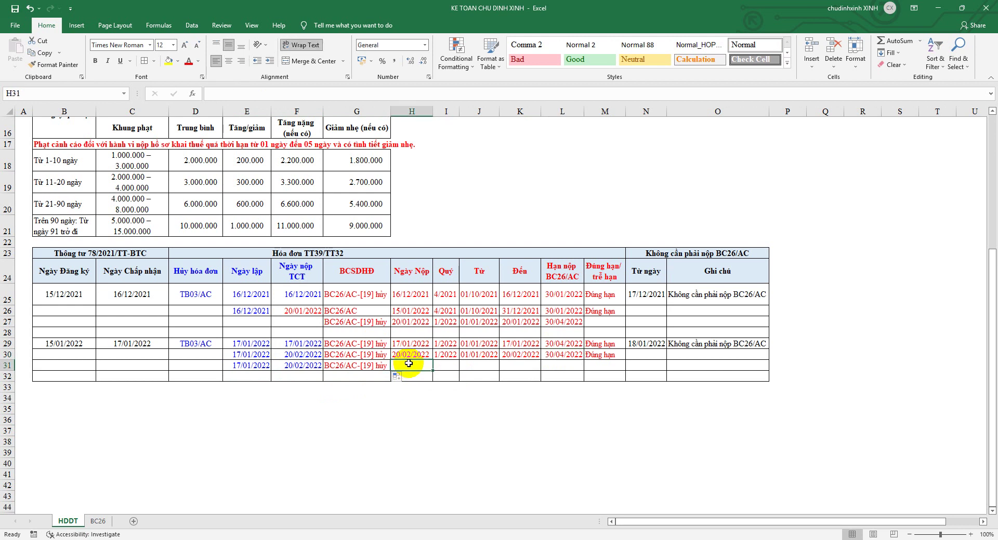
pyautogui.write('15/4')
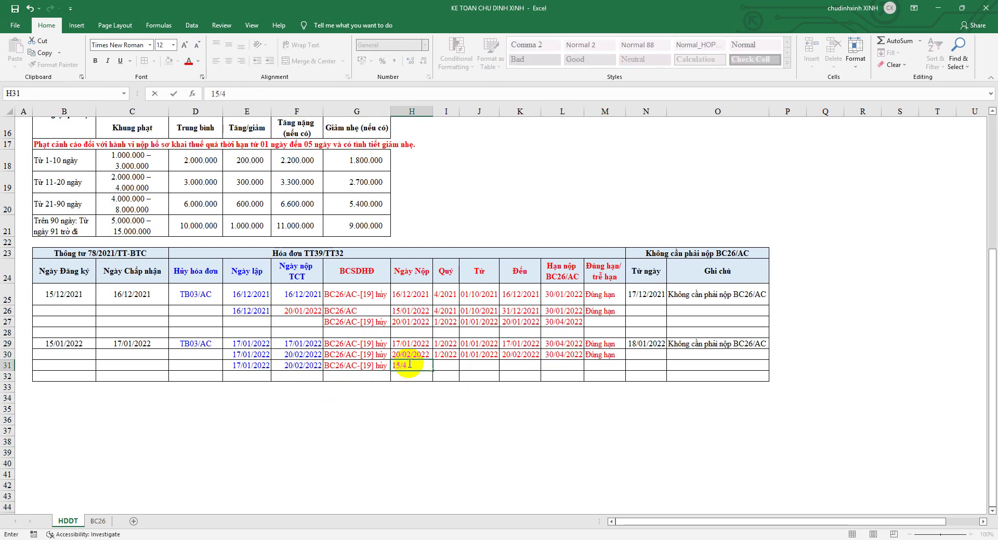
pyautogui.hotkey('ctrl', 'Return')
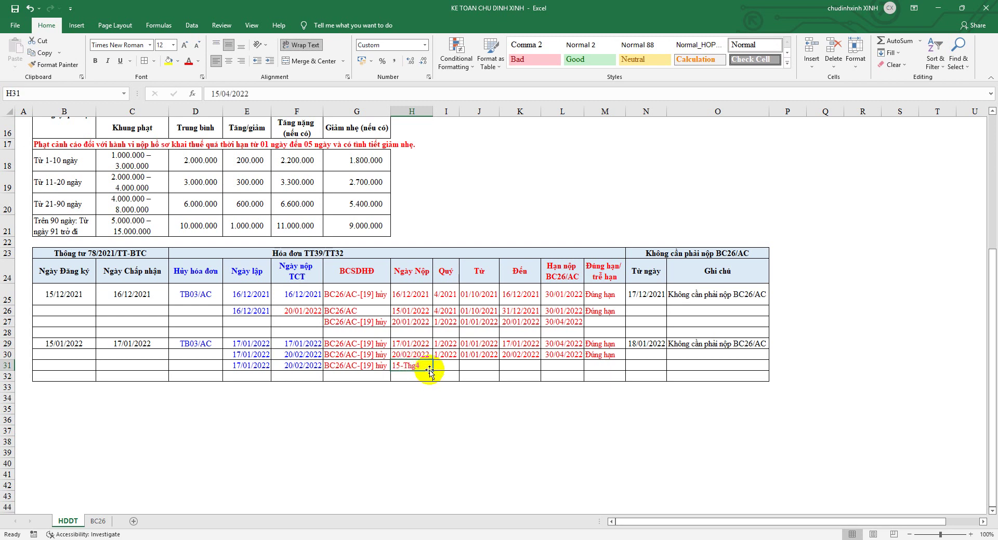
pyautogui.press('Up')
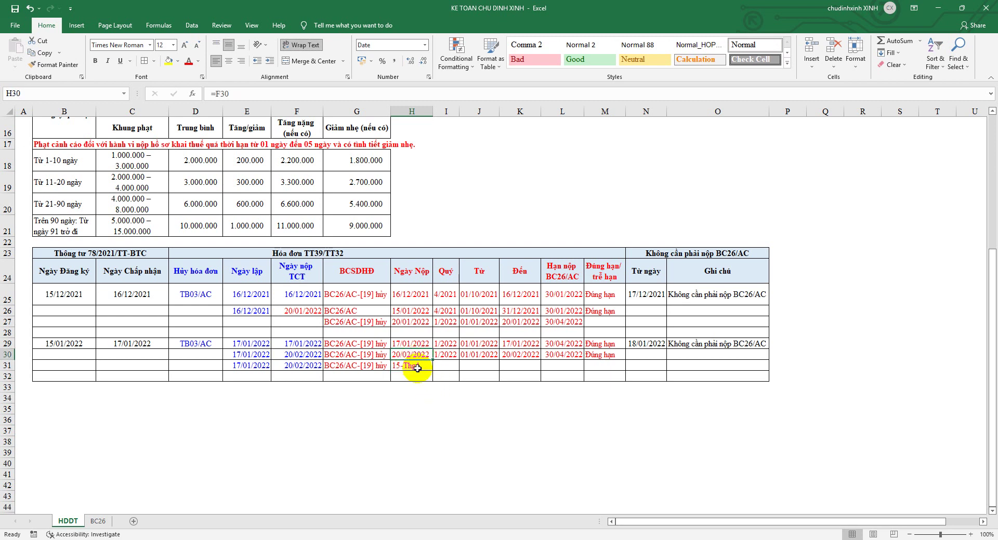
pyautogui.click(57, 65)
pyautogui.moveTo(413, 367); pyautogui.dragTo(431, 378)
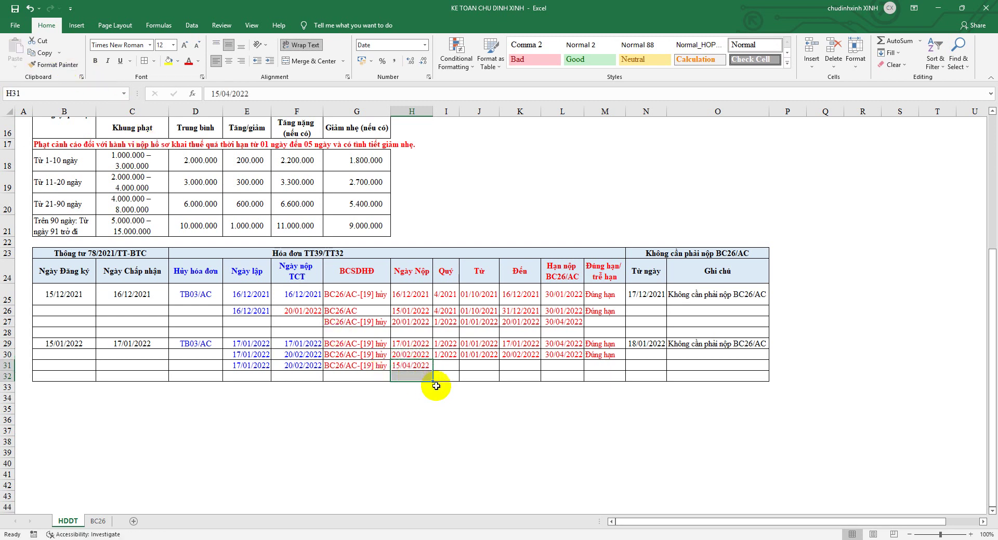
# Step: Fill the quarter 1/2022 and the Từ date 01/01/2022 down from row 30 into I31 and J31
pyautogui.click(447, 366)
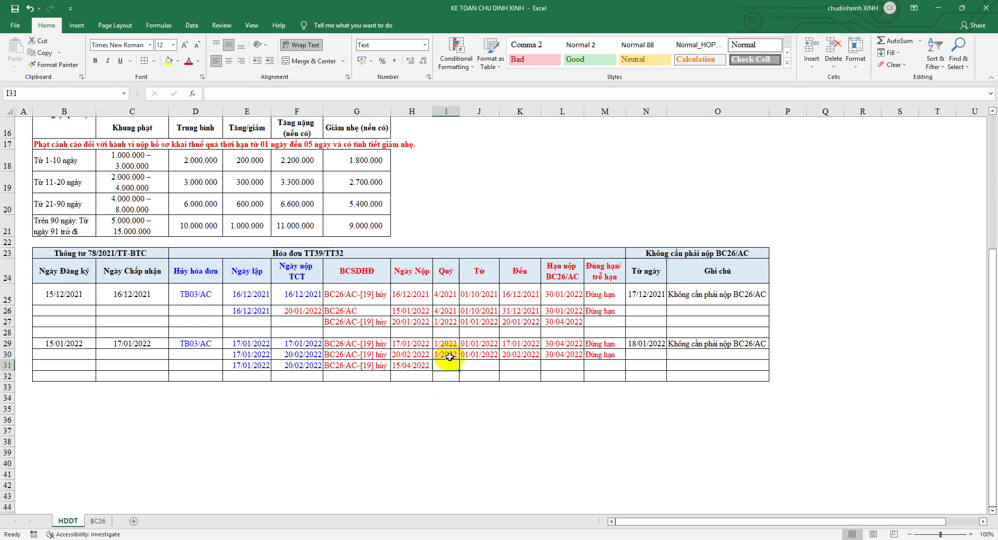
pyautogui.click(450, 358)
pyautogui.moveTo(460, 360); pyautogui.dragTo(509, 367)
pyautogui.click(477, 357)
# Step: Link row 31's Đến cell K31 to the Ngày lập date in E31
pyautogui.click(518, 366)
pyautogui.write('=')
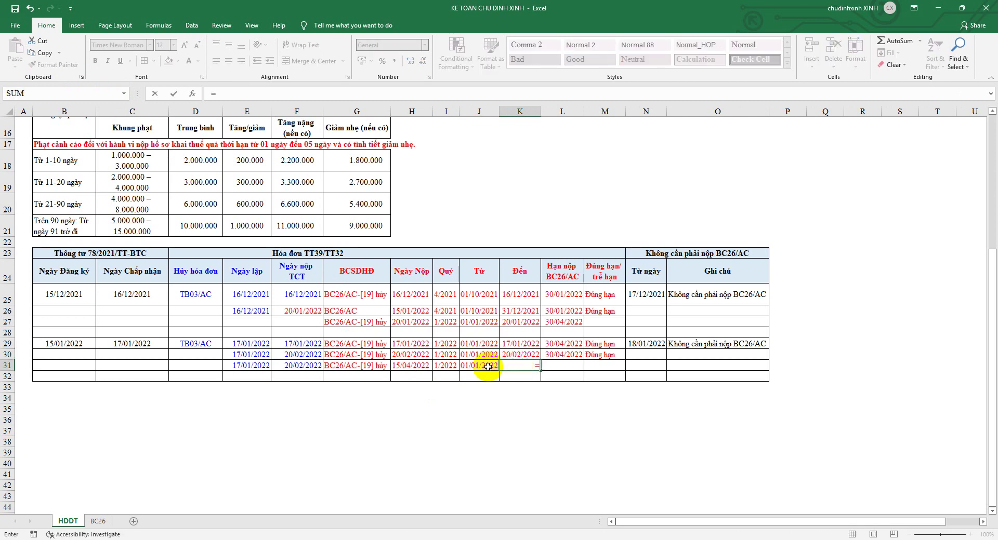
pyautogui.click(255, 366)
pyautogui.press('Return')
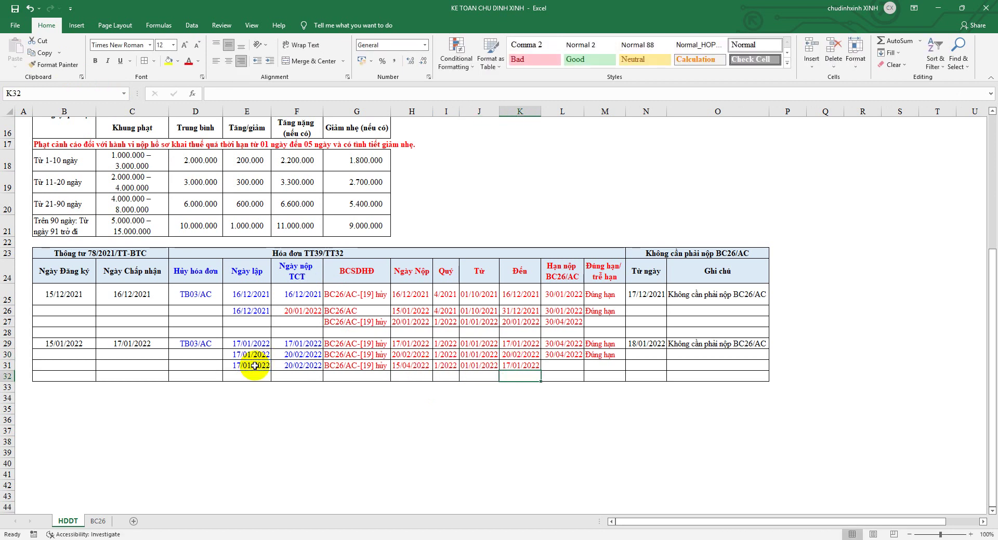
# Step: Copy the 30/04/2022 BC26/AC deadline from L30 into L31
pyautogui.click(563, 355)
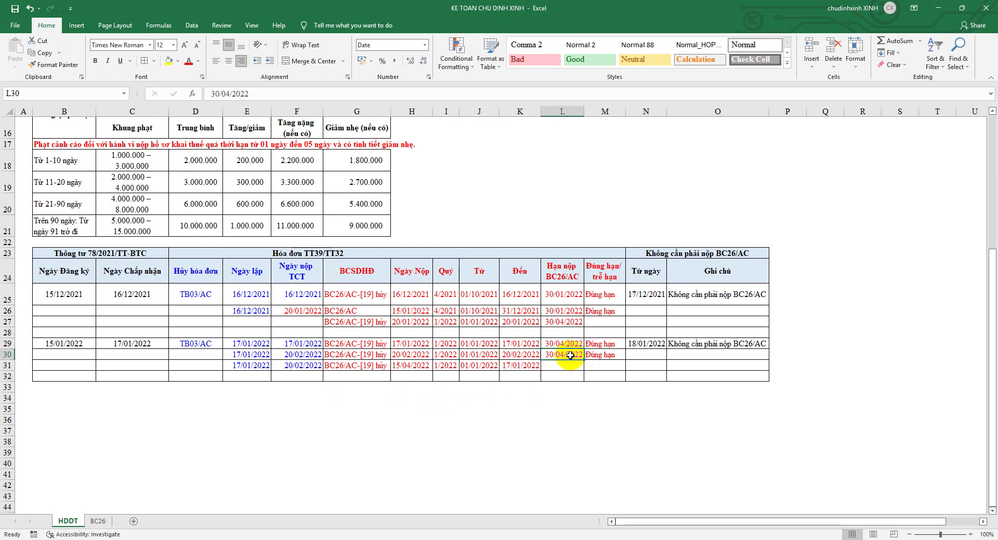
pyautogui.hotkey('ctrl', 'c')
pyautogui.click(567, 365)
pyautogui.hotkey('ctrl', 'v')
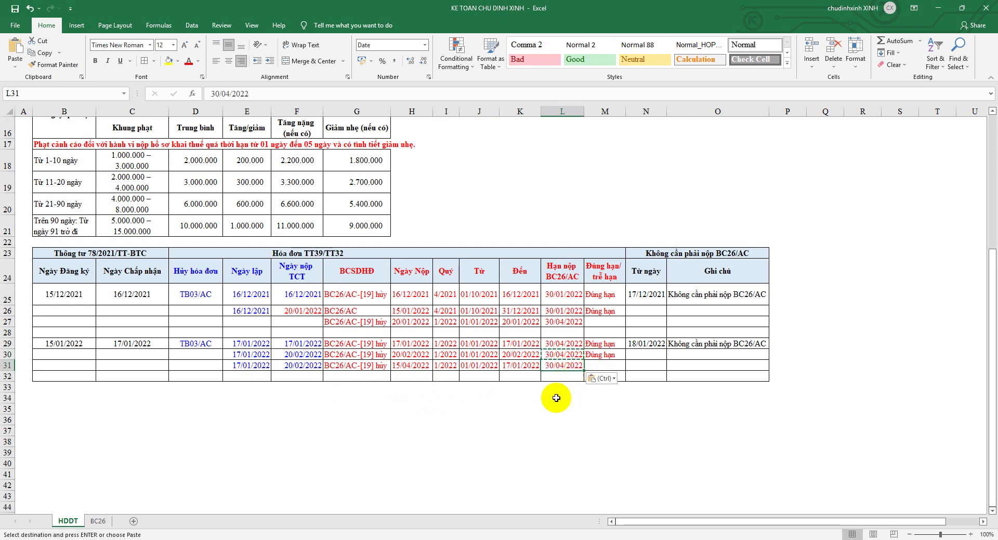
# Step: Compare row 31's Ngày lập and Ngày nộp TCT with its Từ and Đến dates
pyautogui.moveTo(294, 271); pyautogui.dragTo(291, 365)
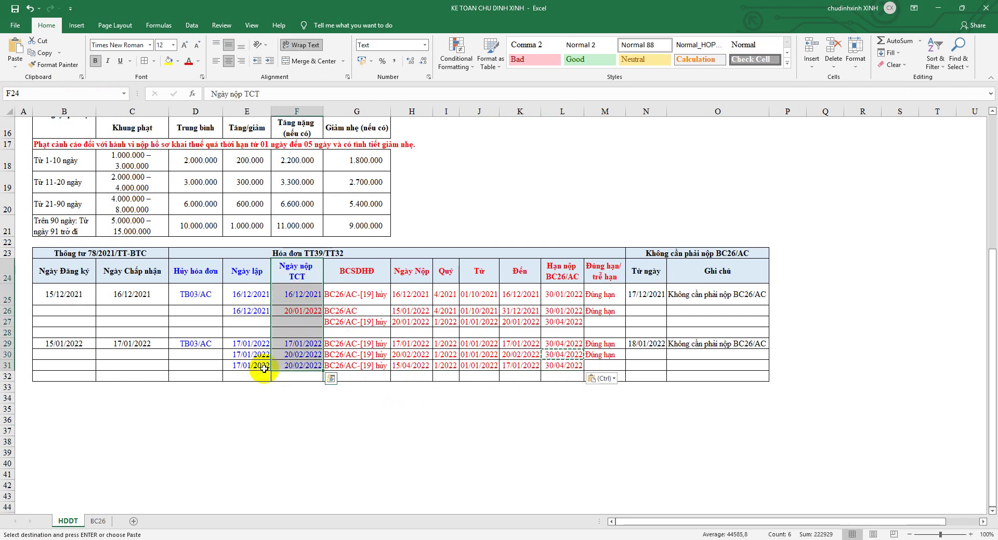
pyautogui.press('Escape')
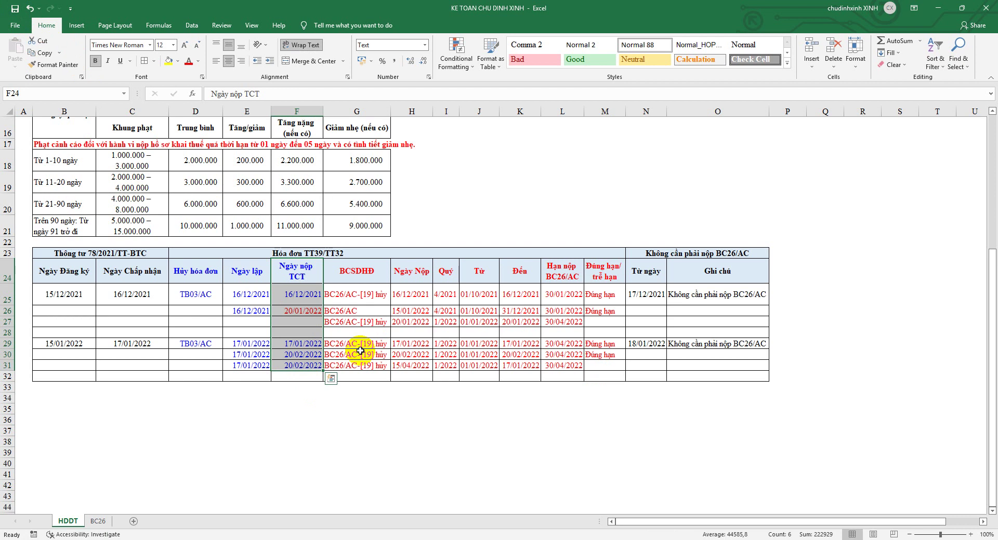
pyautogui.click(263, 367)
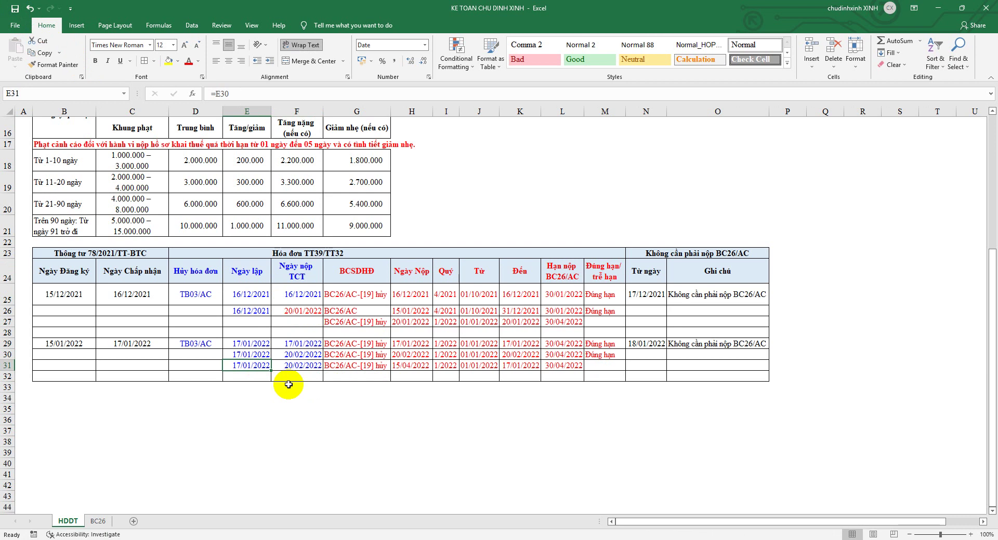
pyautogui.click(308, 367)
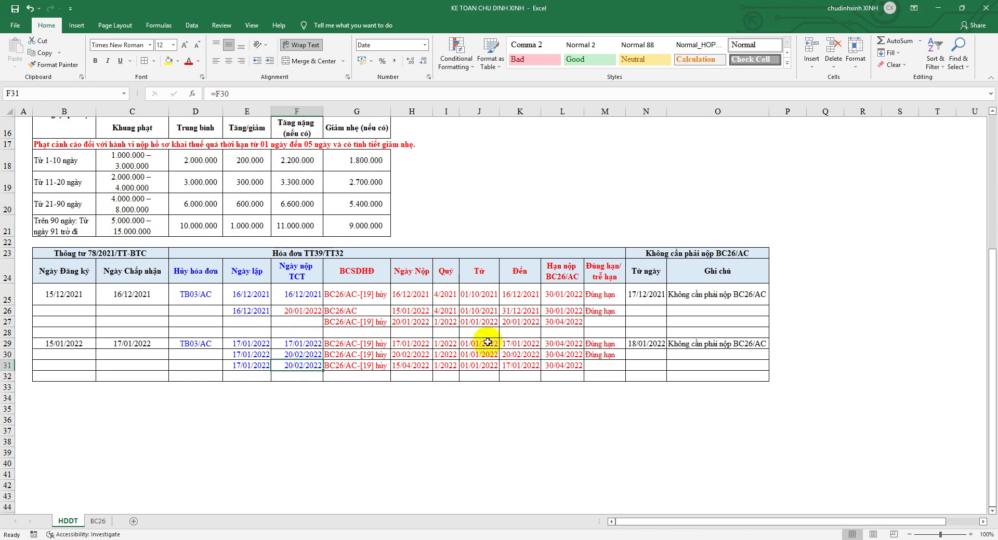
pyautogui.click(479, 269)
pyautogui.moveTo(479, 269); pyautogui.dragTo(476, 368)
pyautogui.click(494, 365)
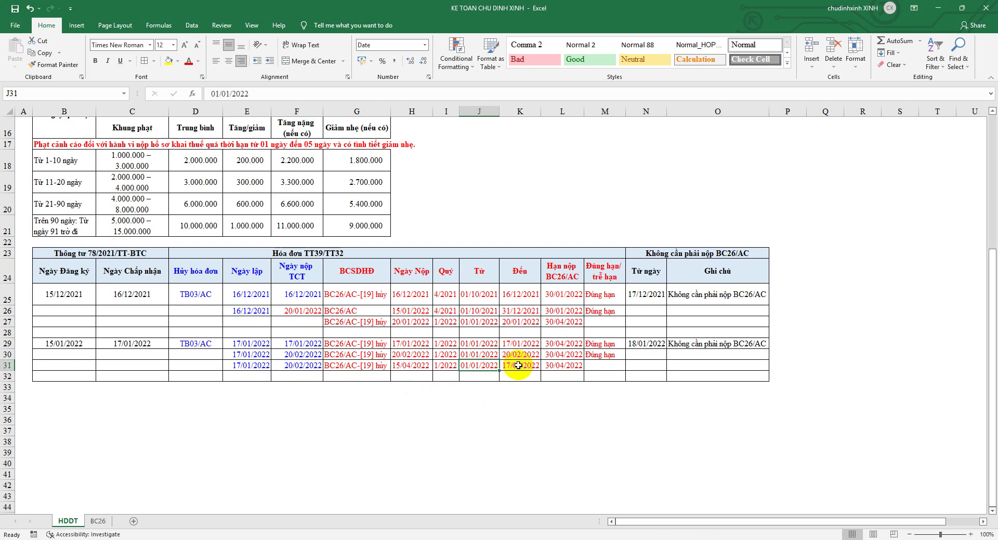
pyautogui.click(518, 366)
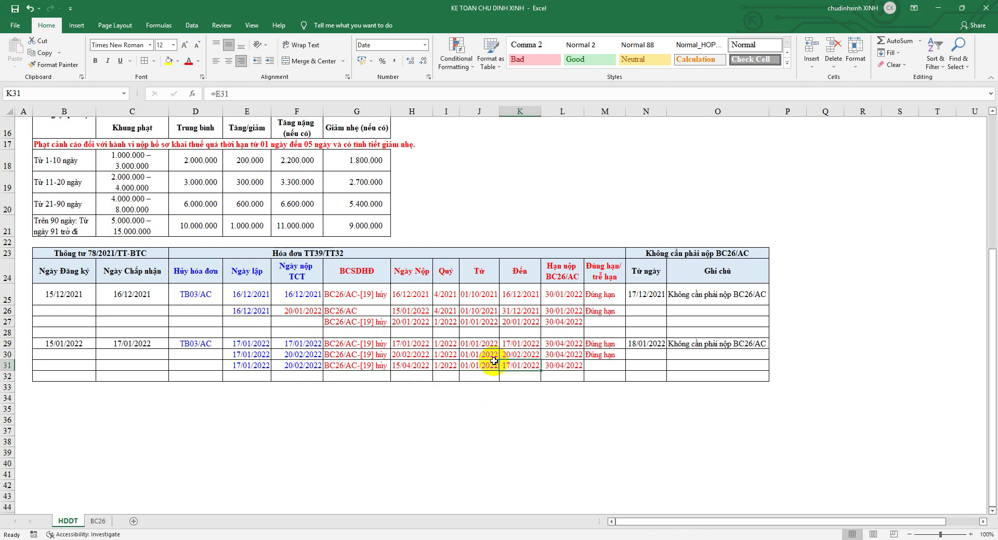
pyautogui.click(314, 366)
pyautogui.click(514, 366)
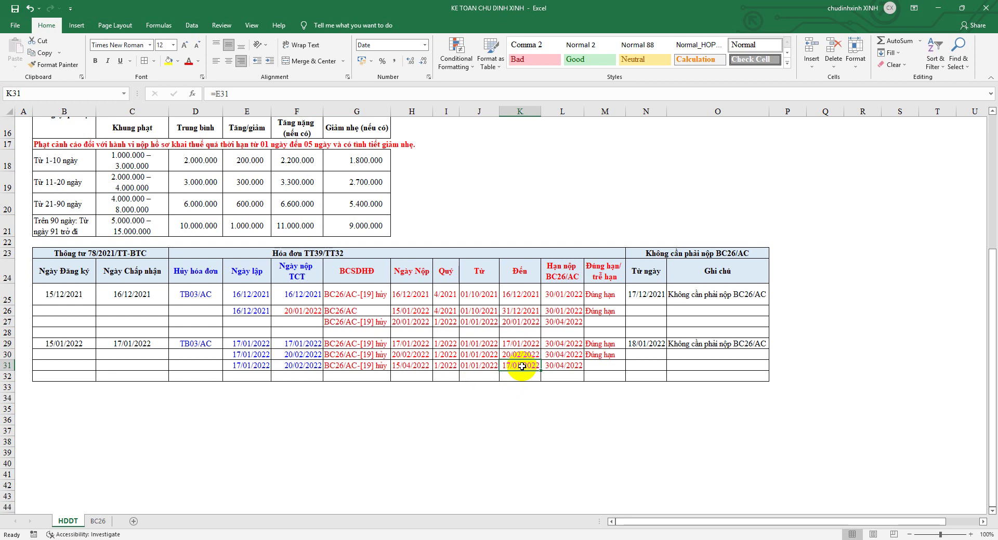
# Step: Calculate the days between row 31's Đến and Ngày nộp TCT dates in M31 with =F31-K31
pyautogui.click(603, 366)
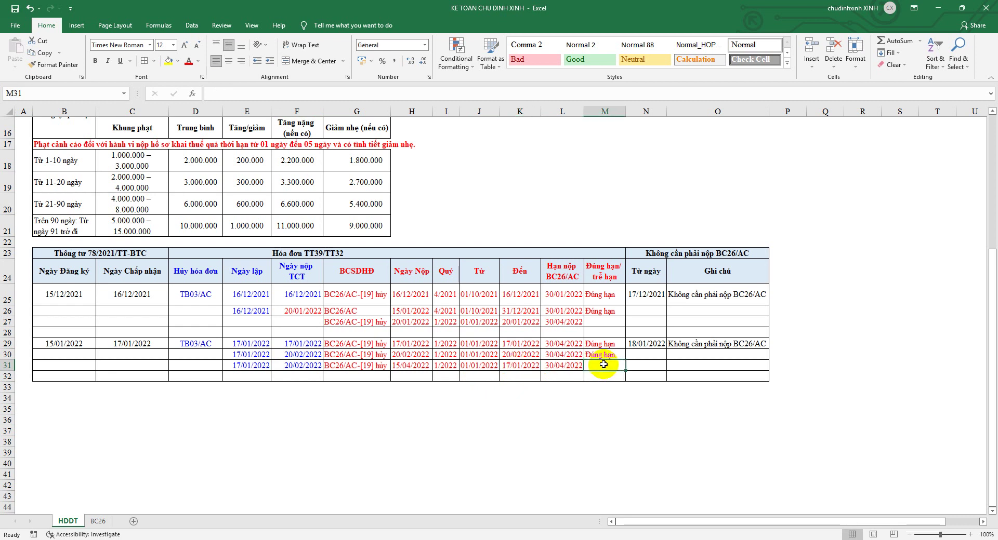
pyautogui.write('=')
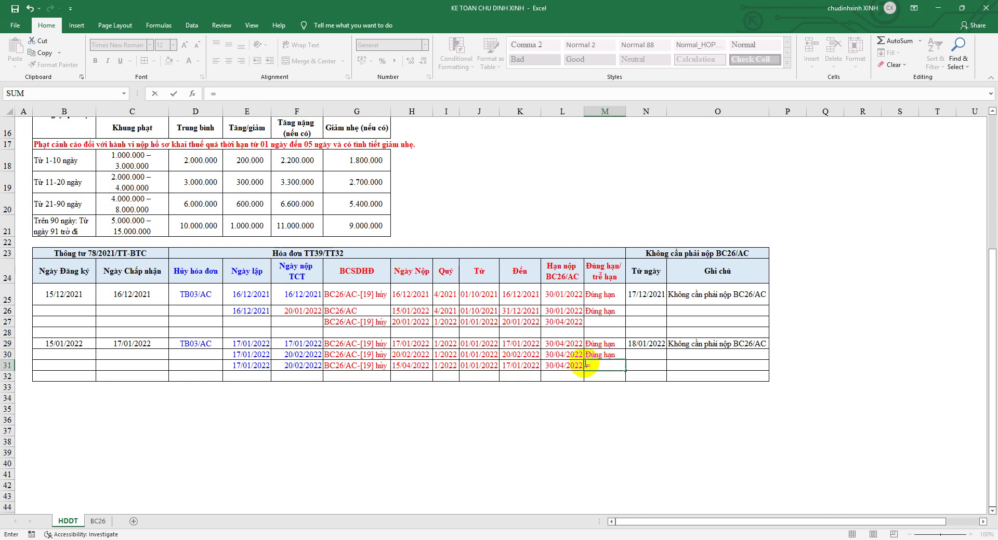
pyautogui.click(308, 366)
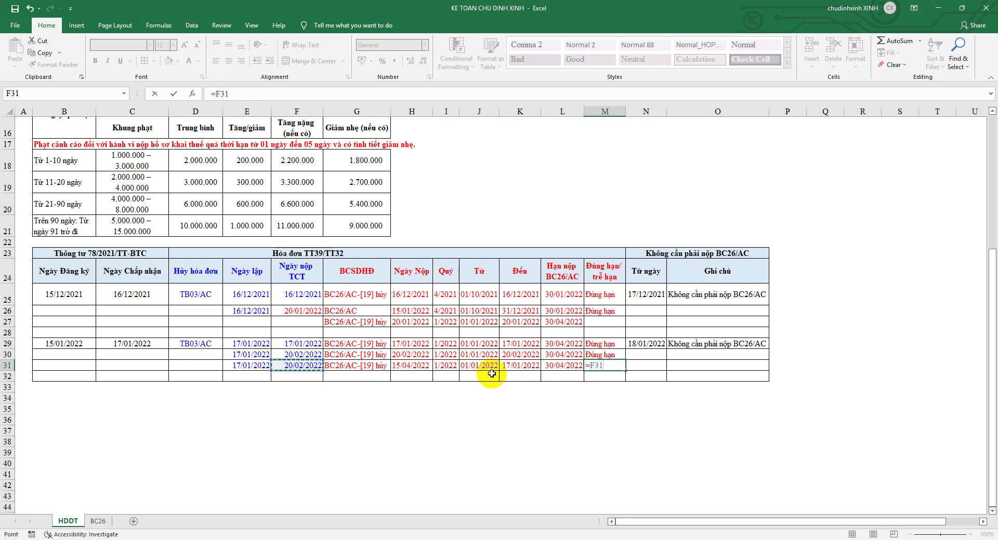
pyautogui.write('-')
pyautogui.click(521, 365)
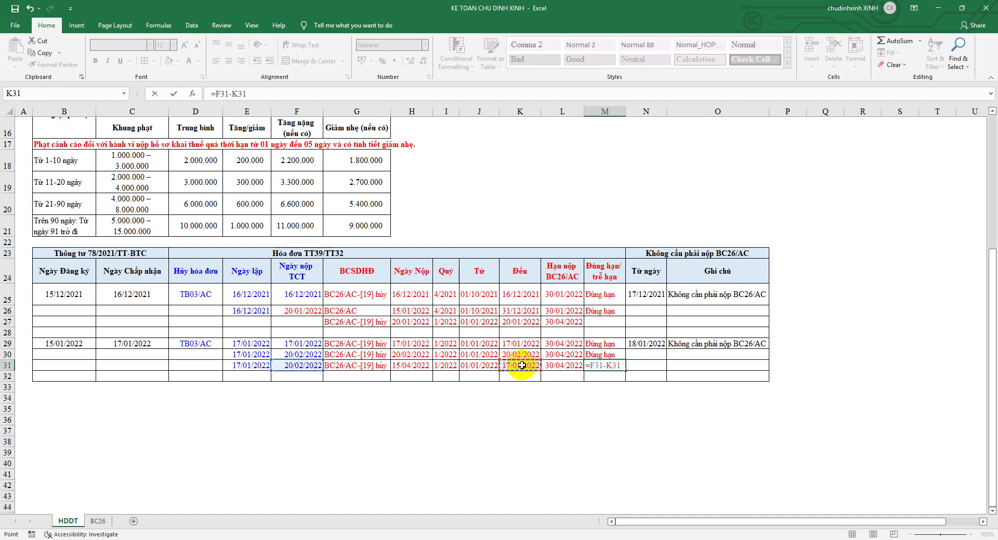
pyautogui.hotkey('ctrl', 'Return')
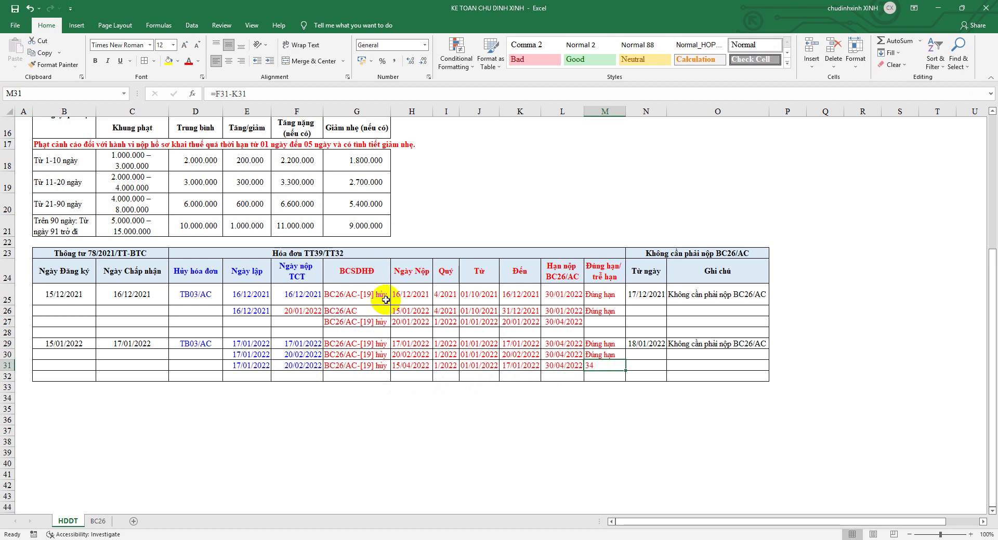
pyautogui.click(556, 366)
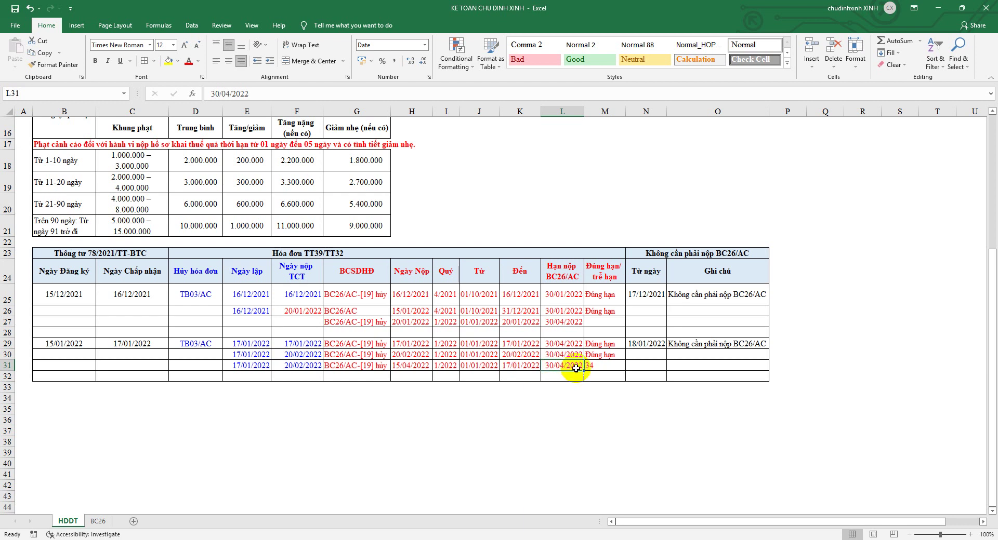
# Step: Replace the day-count formula in row 31's status cell M31 with the text Làm sai
pyautogui.click(602, 367)
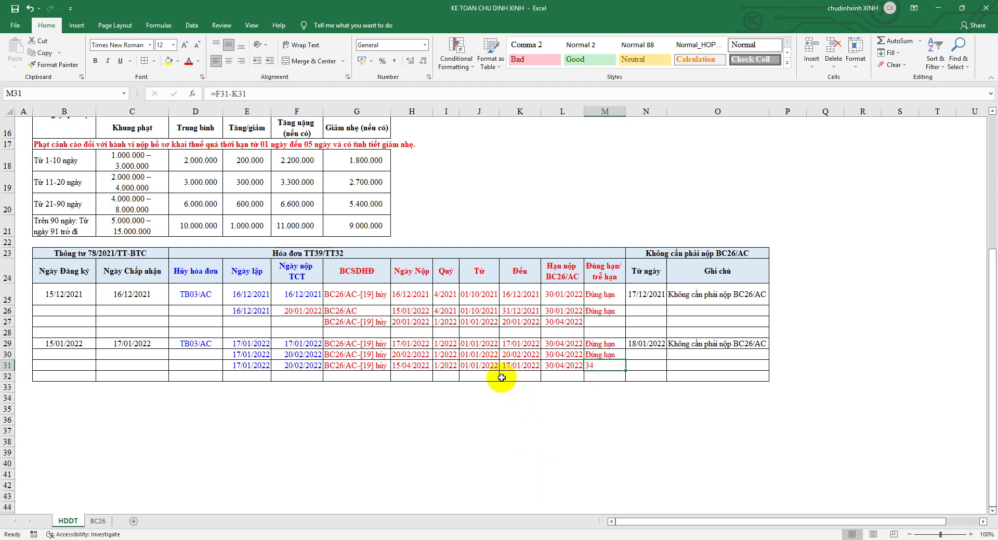
pyautogui.click(519, 356)
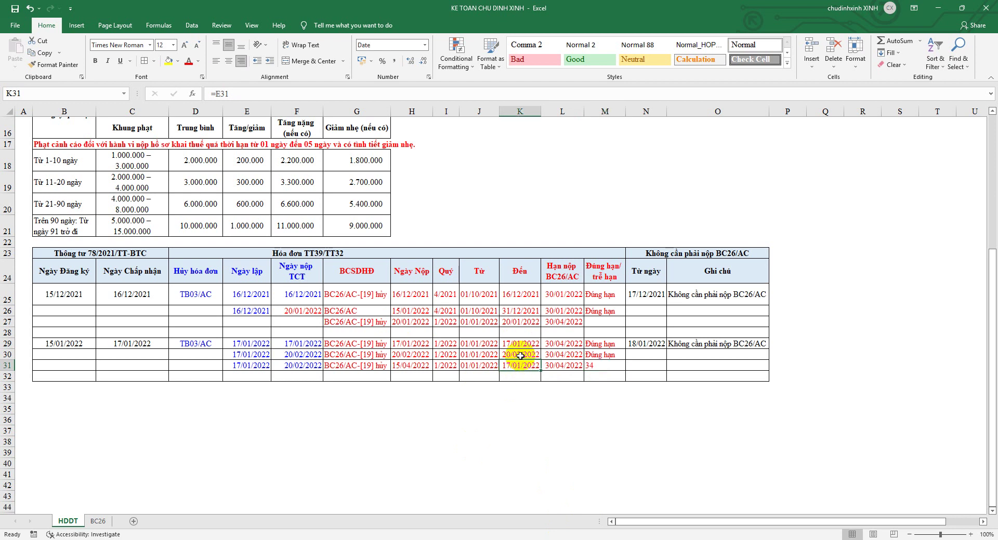
pyautogui.click(521, 365)
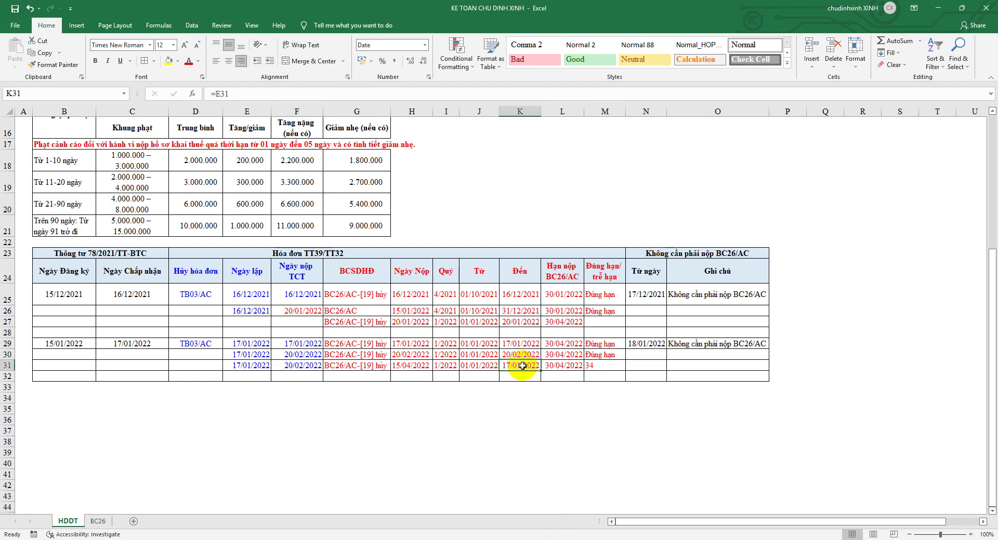
pyautogui.click(599, 367)
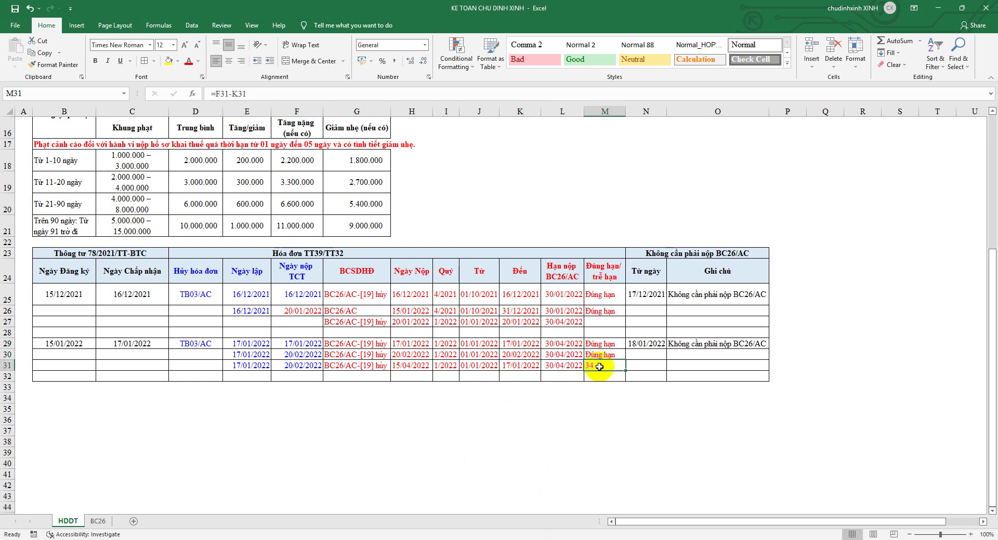
pyautogui.write('A')
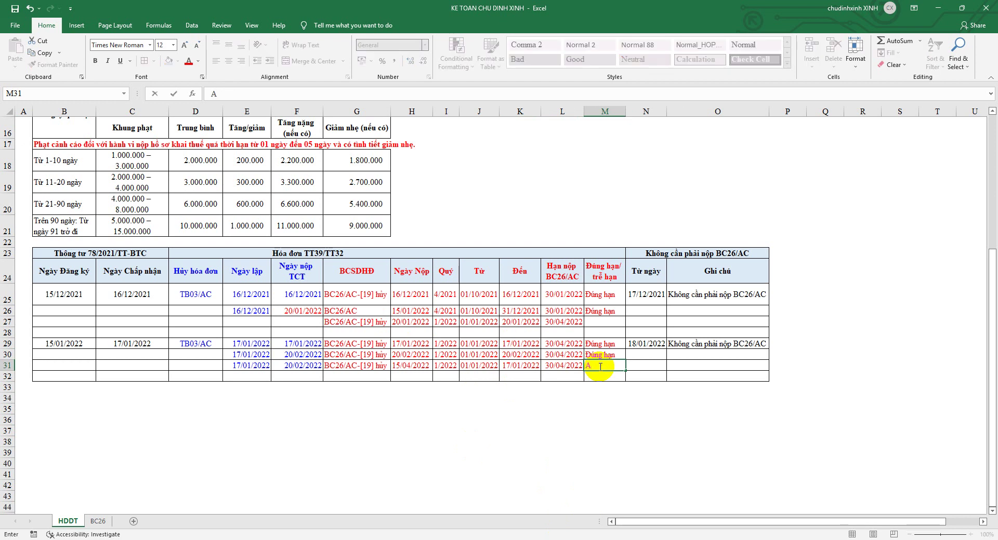
pyautogui.write('àm sai')
pyautogui.press('Return')
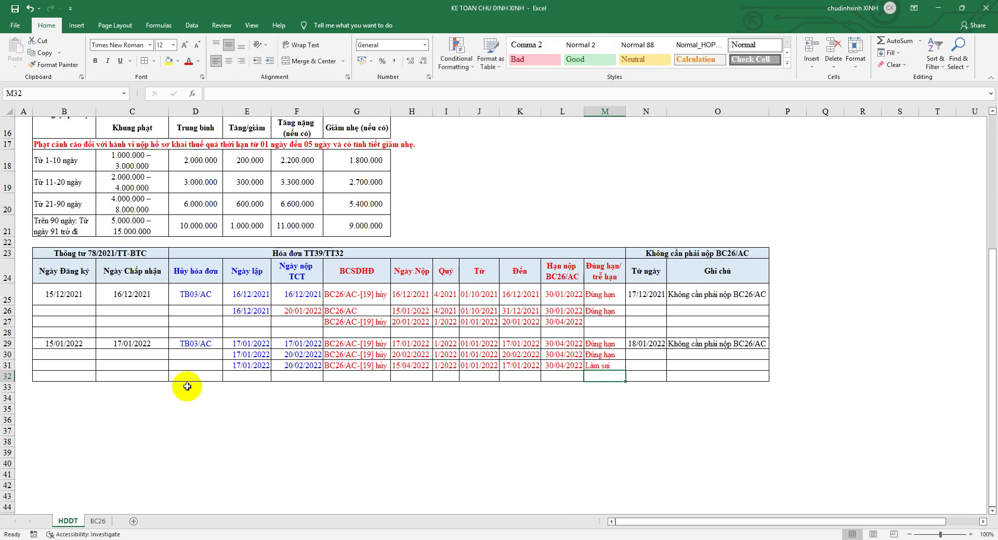
# Step: Copy the December 2021 case rows 25 and 26 into the table starting at row 33
pyautogui.click(6, 376)
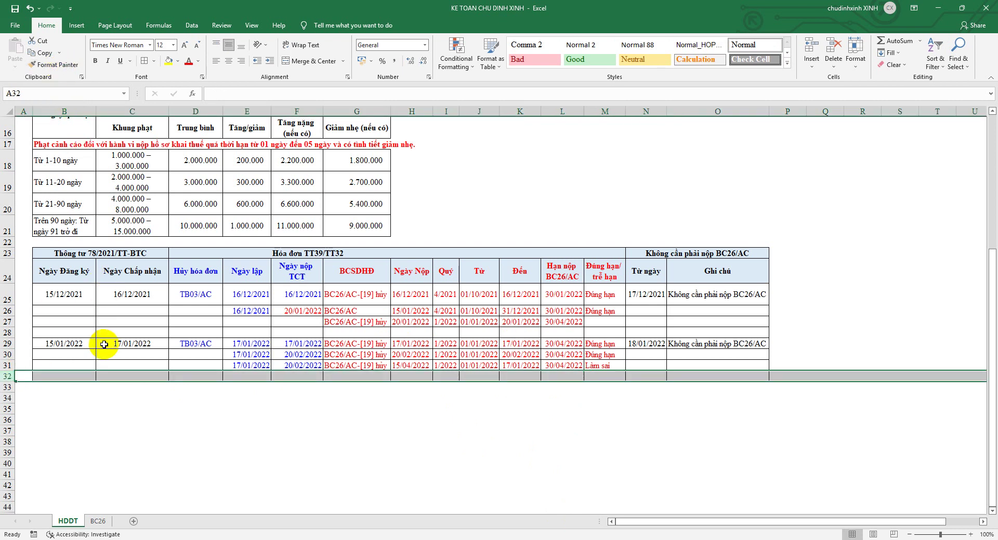
pyautogui.moveTo(6, 294); pyautogui.dragTo(9, 311)
pyautogui.rightClick(112, 300)
pyautogui.click(141, 319)
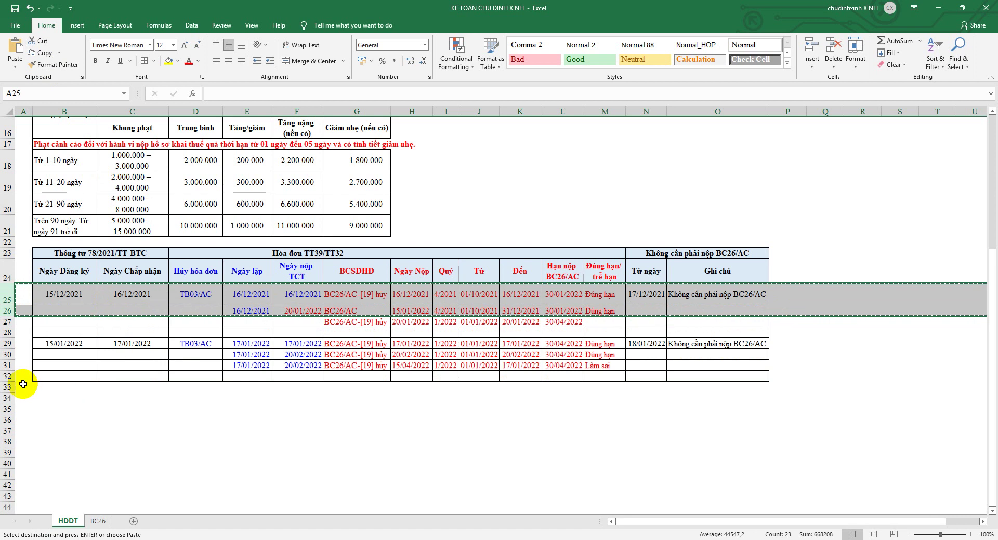
pyautogui.click(7, 387)
pyautogui.rightClick(7, 387)
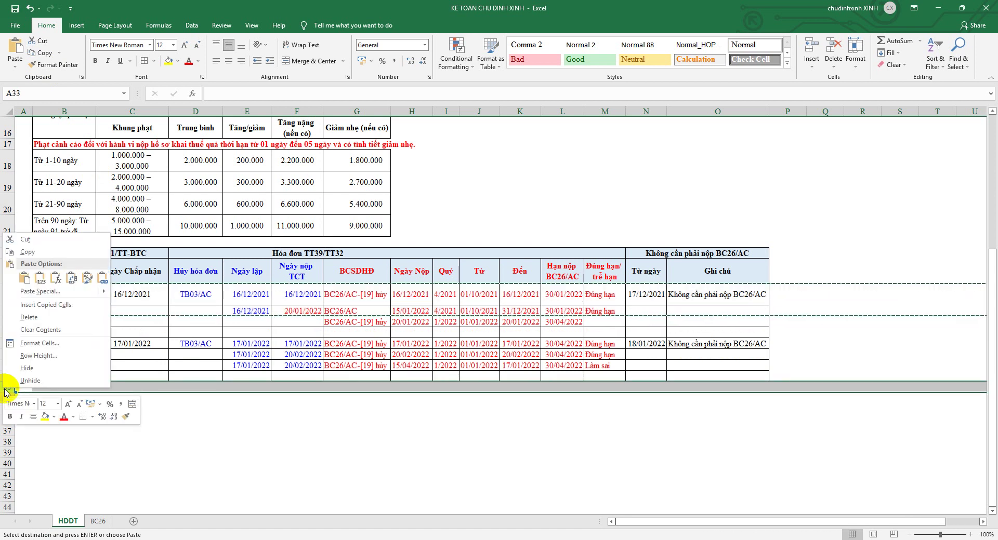
pyautogui.click(24, 279)
pyautogui.click(81, 390)
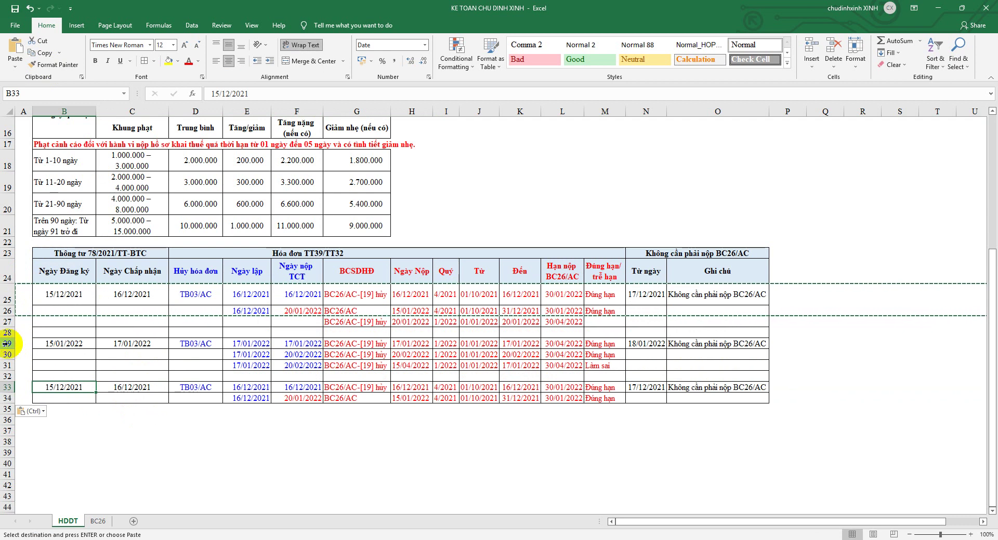
# Step: Copy the case rows 29 to 31 into rows 33 to 35 and clear the contents of E34:O35
pyautogui.moveTo(8, 344); pyautogui.dragTo(9, 367)
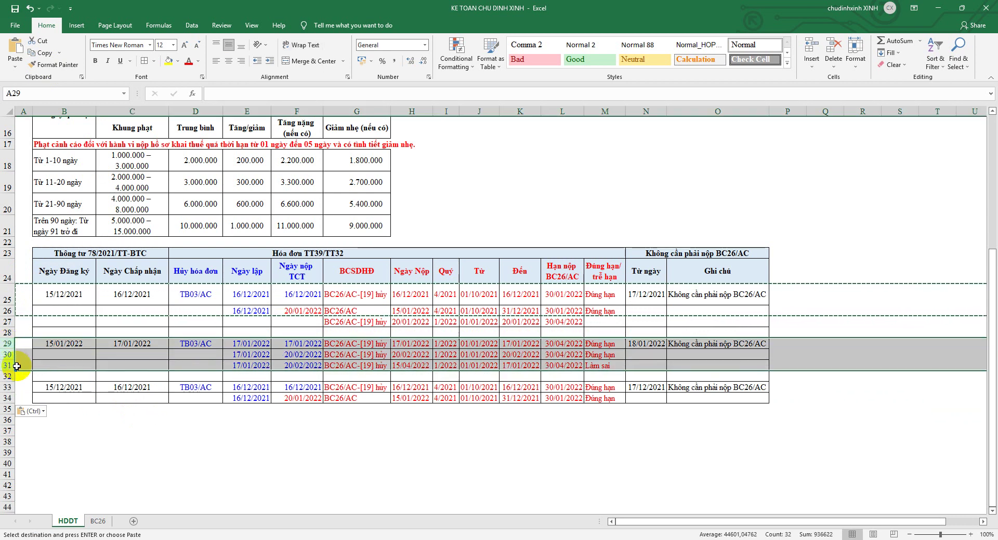
pyautogui.hotkey('ctrl', 'c')
pyautogui.click(24, 383)
pyautogui.hotkey('ctrl', 'v')
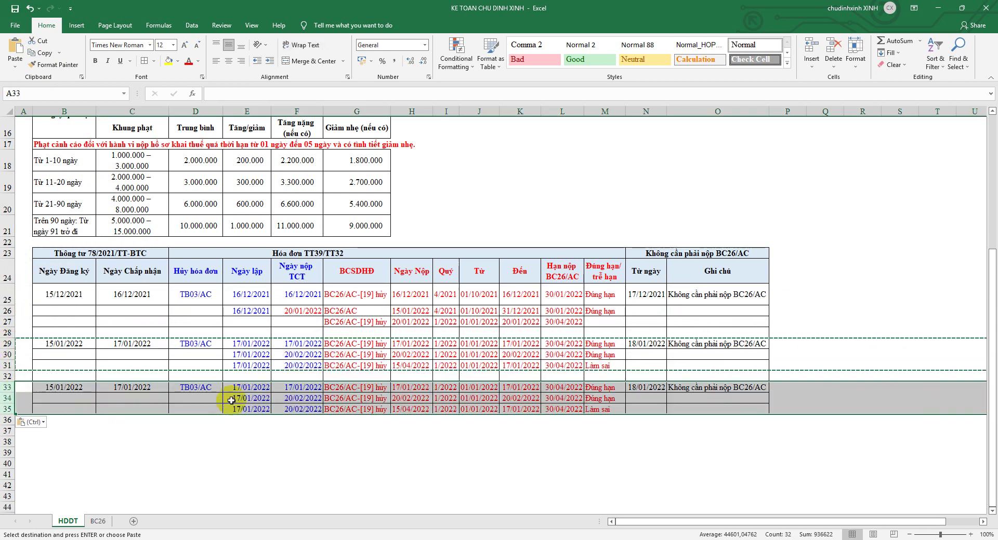
pyautogui.moveTo(250, 398); pyautogui.dragTo(708, 408)
pyautogui.press('Delete')
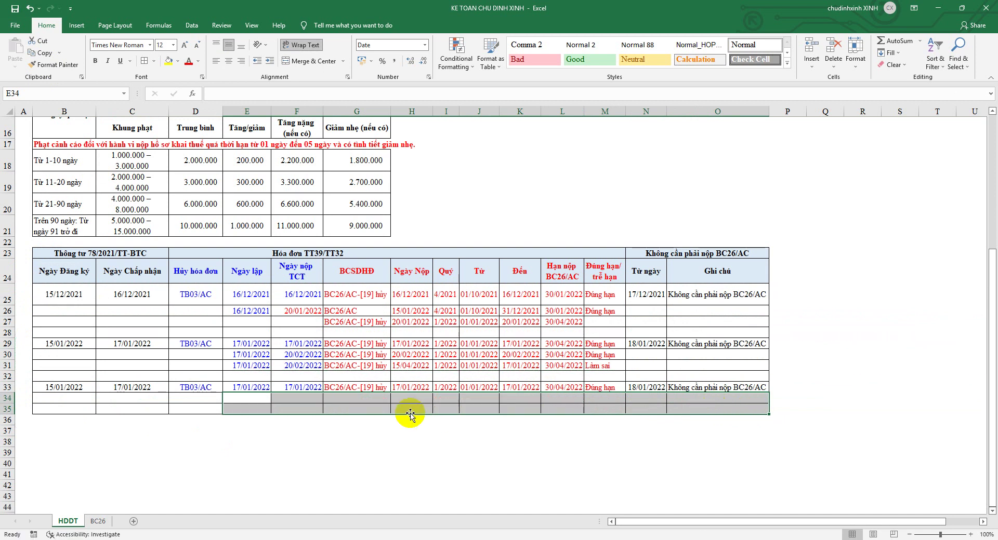
# Step: Set row 33's Ngày Đăng ký in B33 to 15/04/2022
pyautogui.click(67, 390)
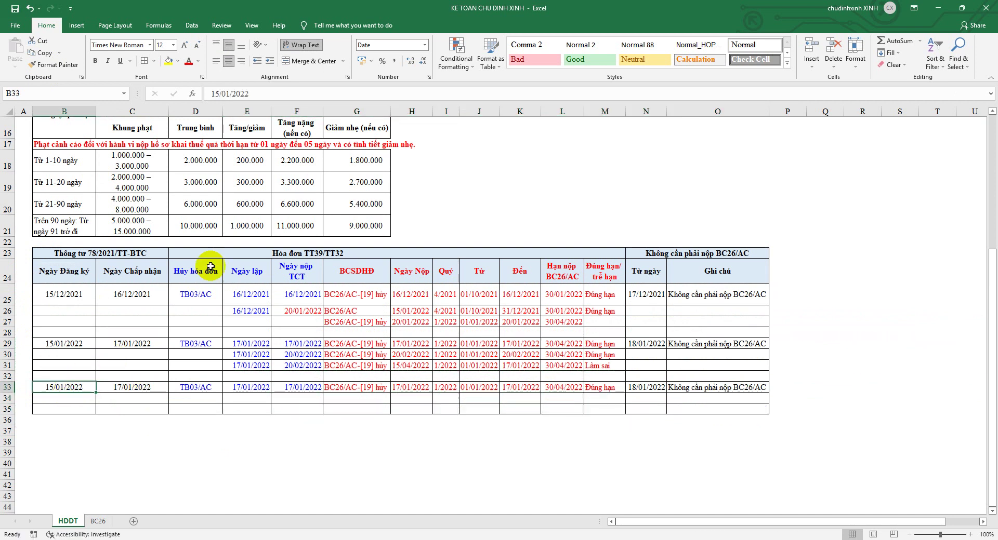
pyautogui.click(229, 93)
pyautogui.press('BackSpace')
pyautogui.write('4')
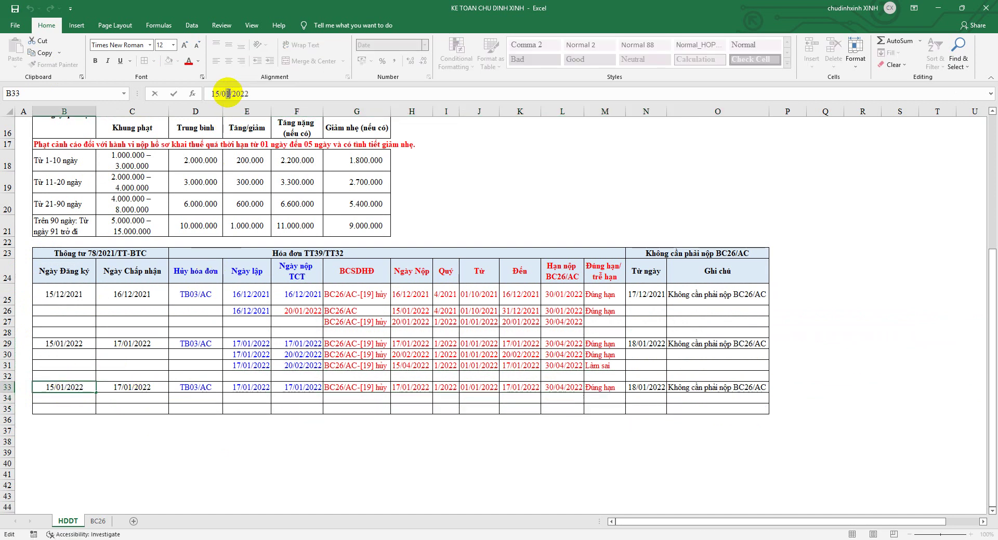
pyautogui.click(263, 291)
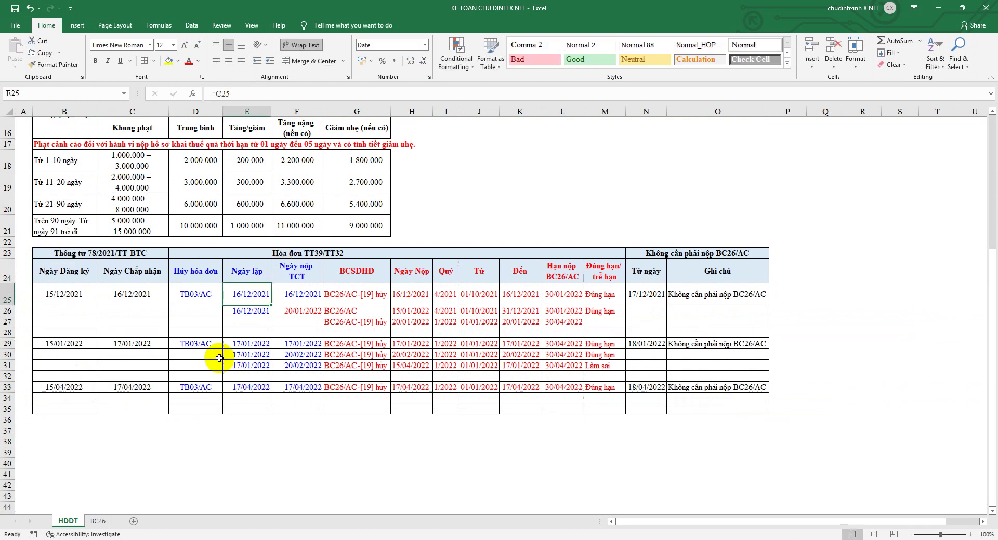
# Step: Review row 33's entries from Ngày Chấp nhận through the TB03/AC dates, BCSDHĐ type, Ngày Nộp and Quý to the Từ date
pyautogui.click(154, 387)
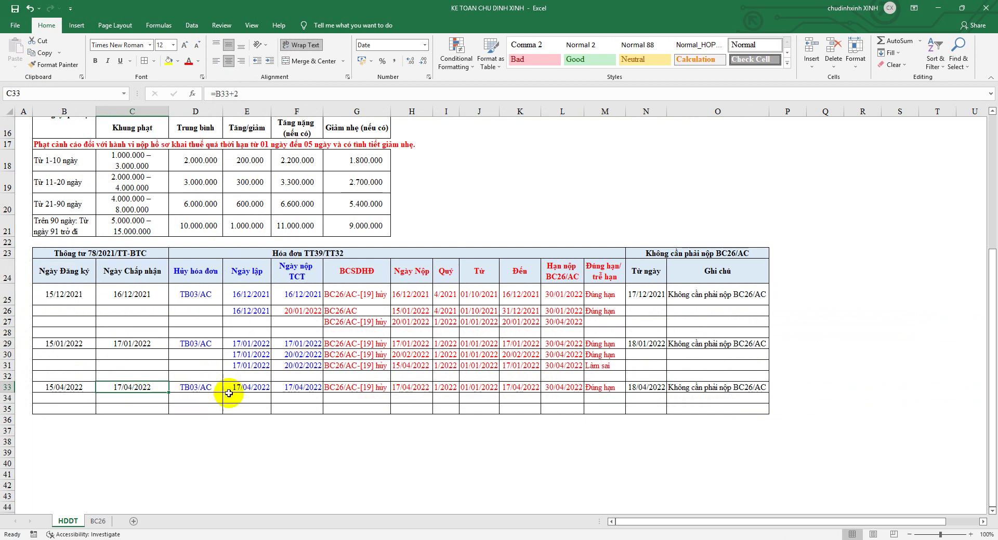
pyautogui.click(246, 390)
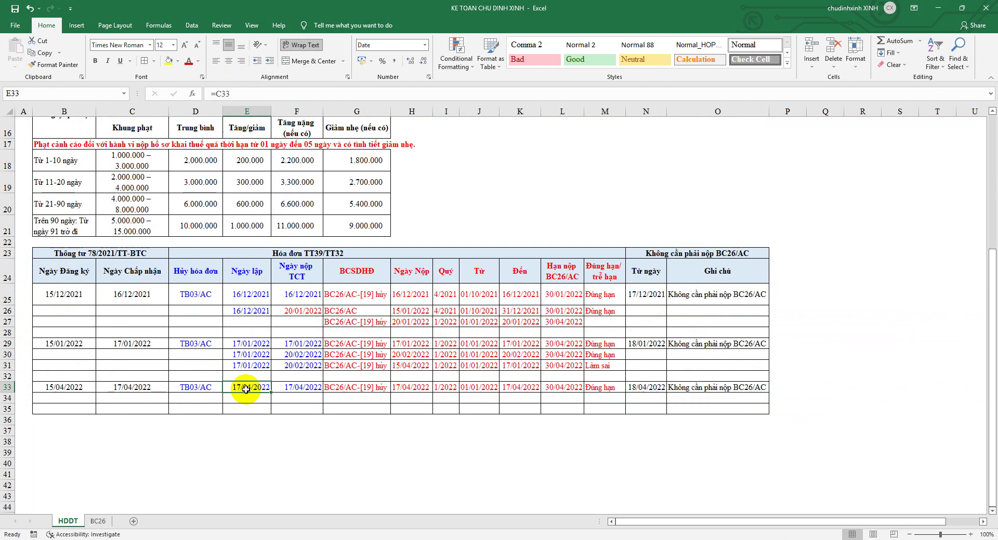
pyautogui.click(292, 391)
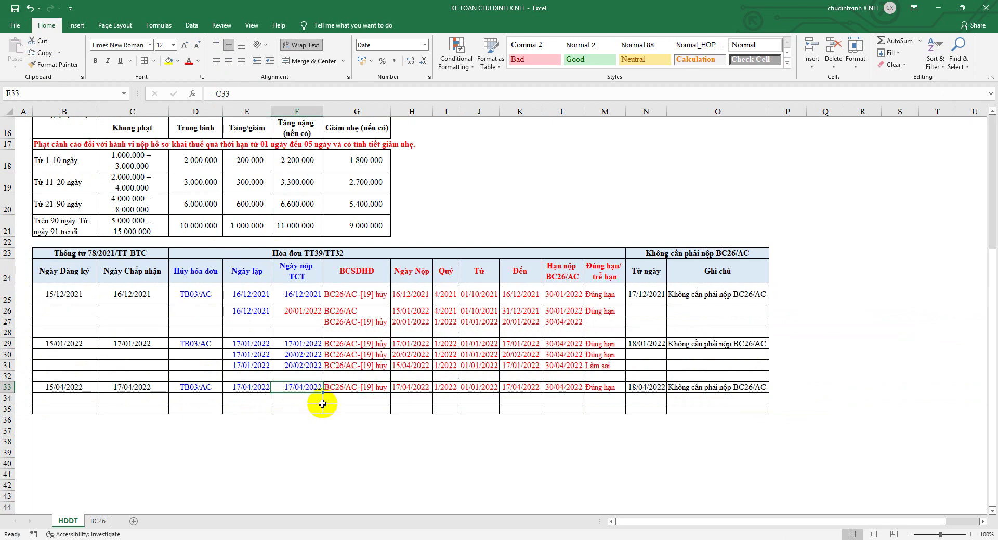
pyautogui.click(367, 388)
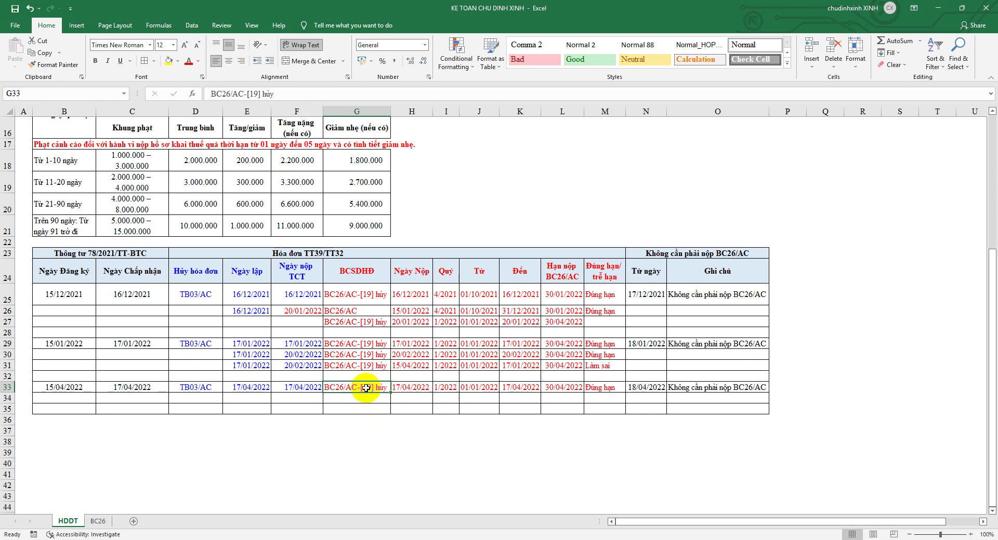
pyautogui.click(416, 389)
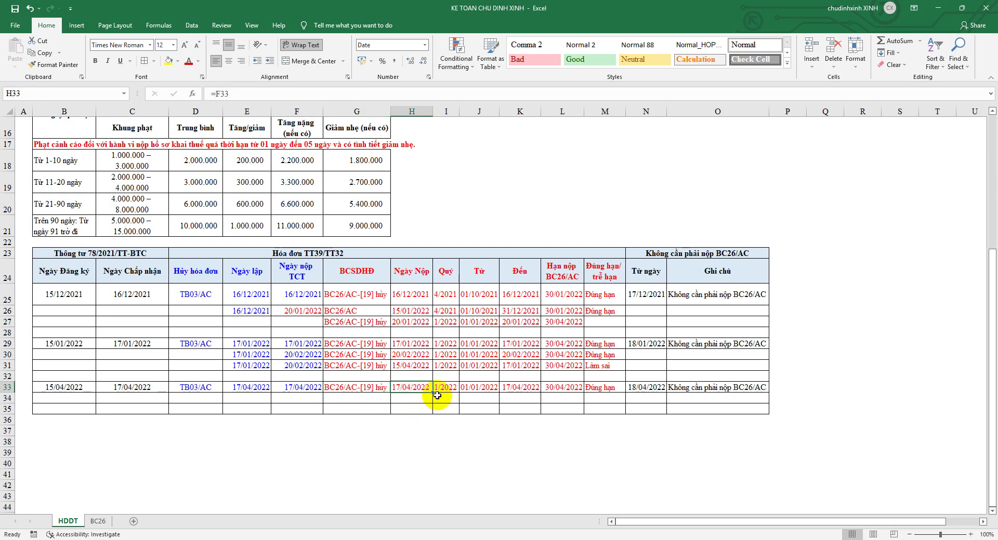
pyautogui.click(442, 388)
pyautogui.click(477, 388)
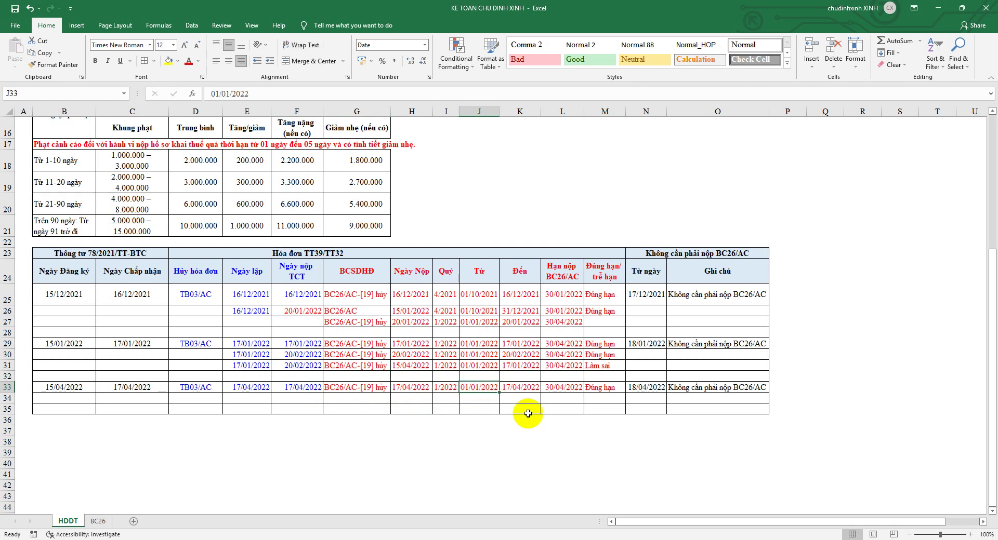
# Step: Set row 33's Đến date in K33 to 31/03/2022
pyautogui.click(517, 389)
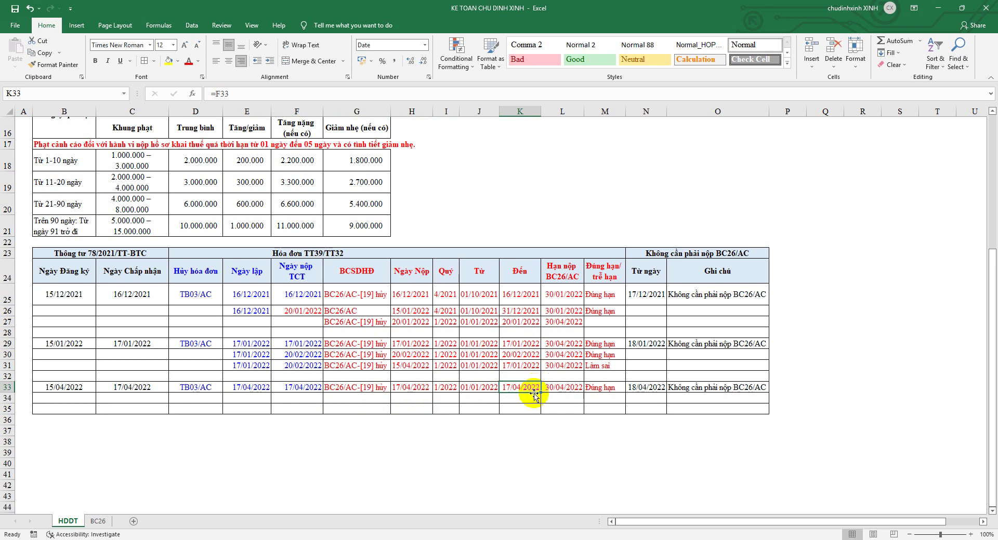
pyautogui.write('31')
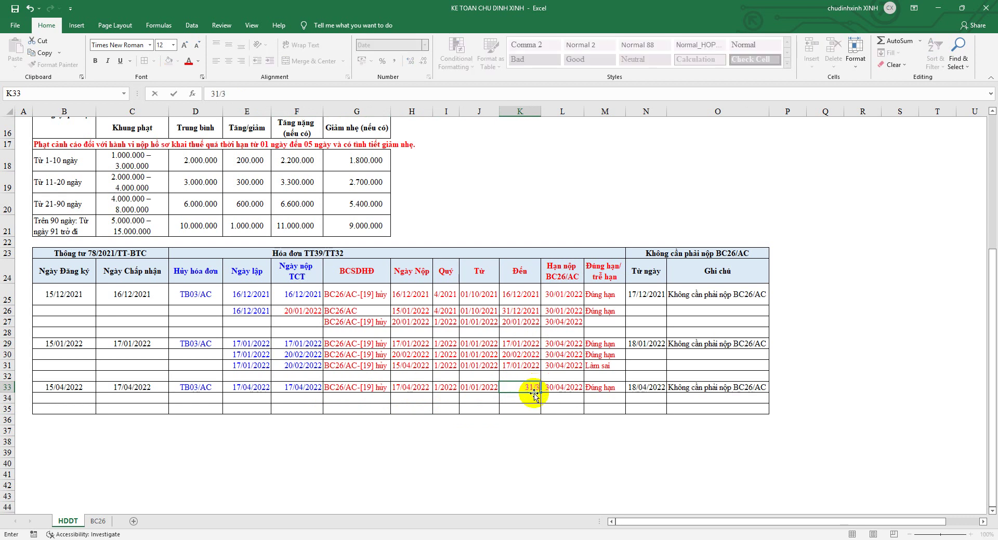
pyautogui.write('/03')
pyautogui.press('Return')
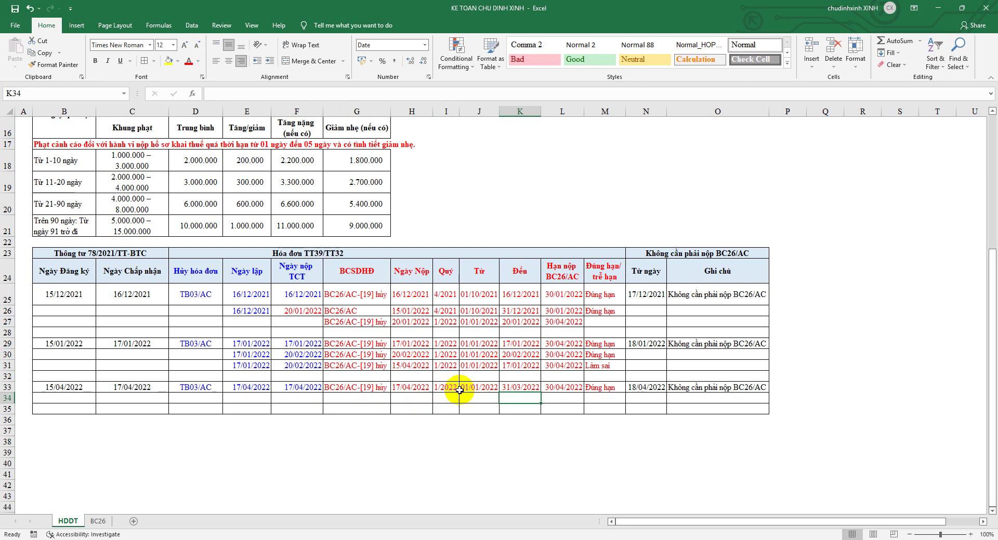
# Step: Check row 33's submission date and reporting period against its BC26/AC deadline, on-time status and exemption note
pyautogui.moveTo(423, 387); pyautogui.dragTo(536, 388)
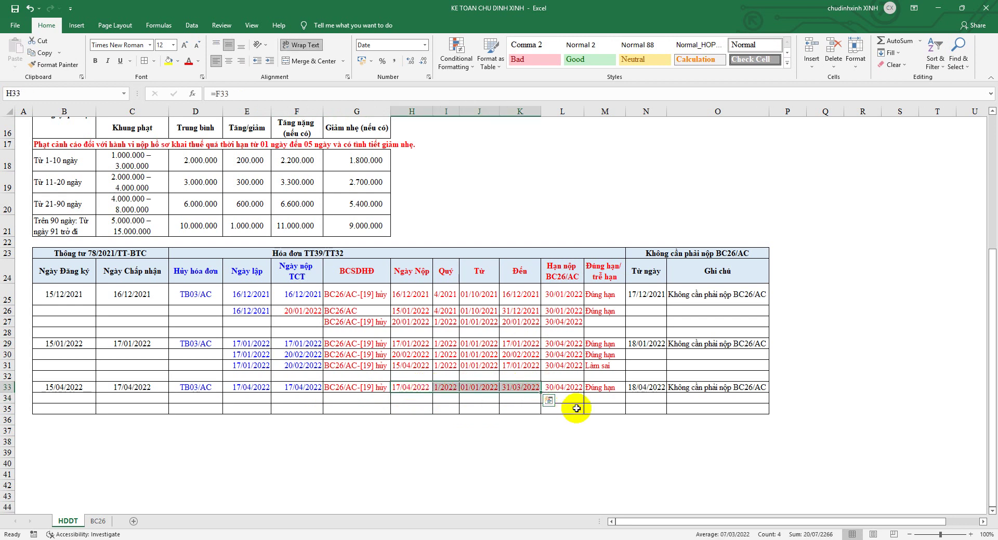
pyautogui.click(597, 392)
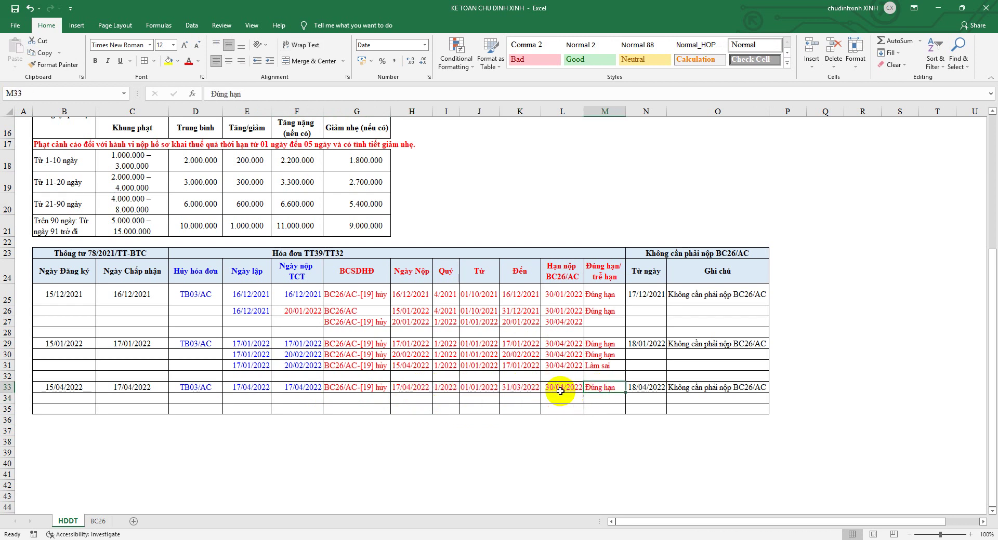
pyautogui.click(517, 390)
pyautogui.click(416, 390)
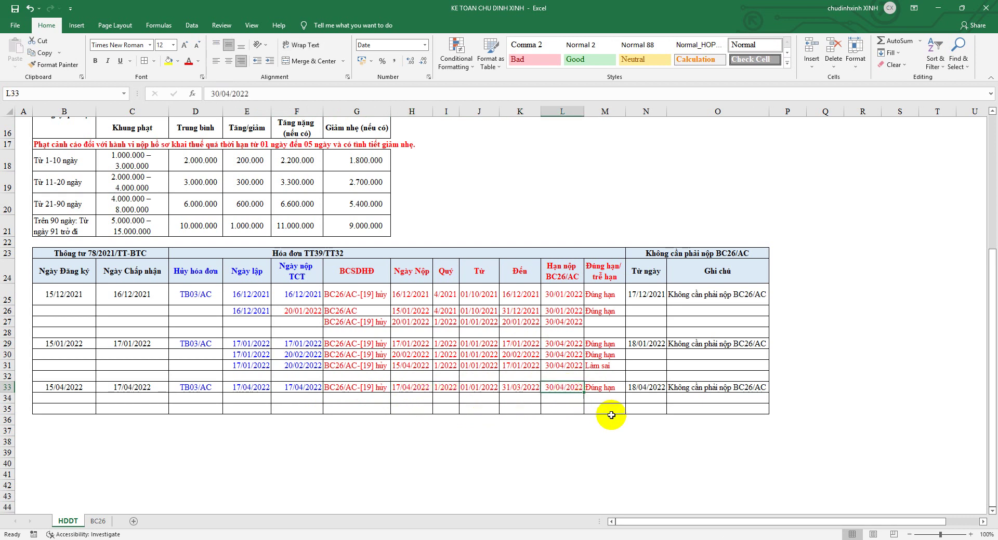
pyautogui.click(607, 389)
pyautogui.click(687, 387)
pyautogui.moveTo(687, 387); pyautogui.dragTo(600, 388)
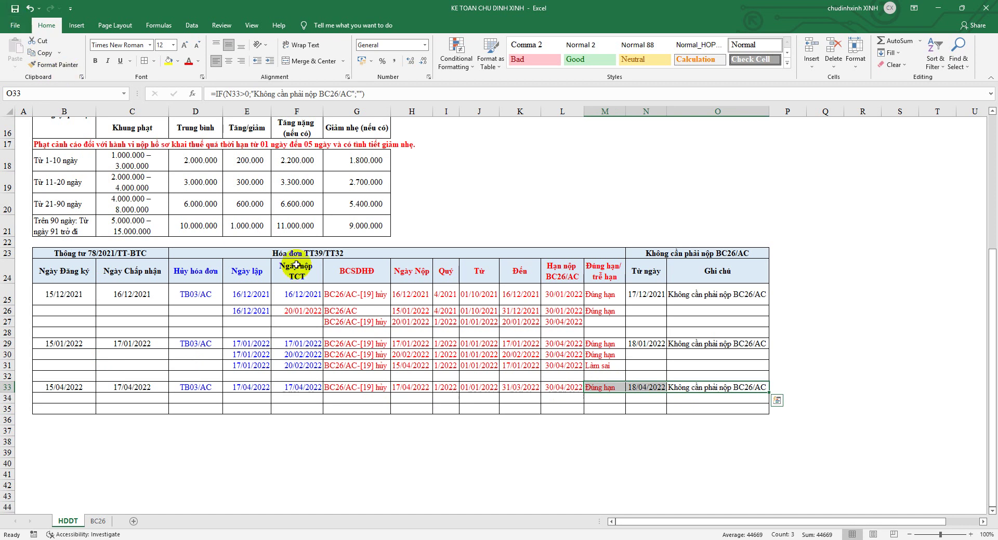
pyautogui.click(452, 398)
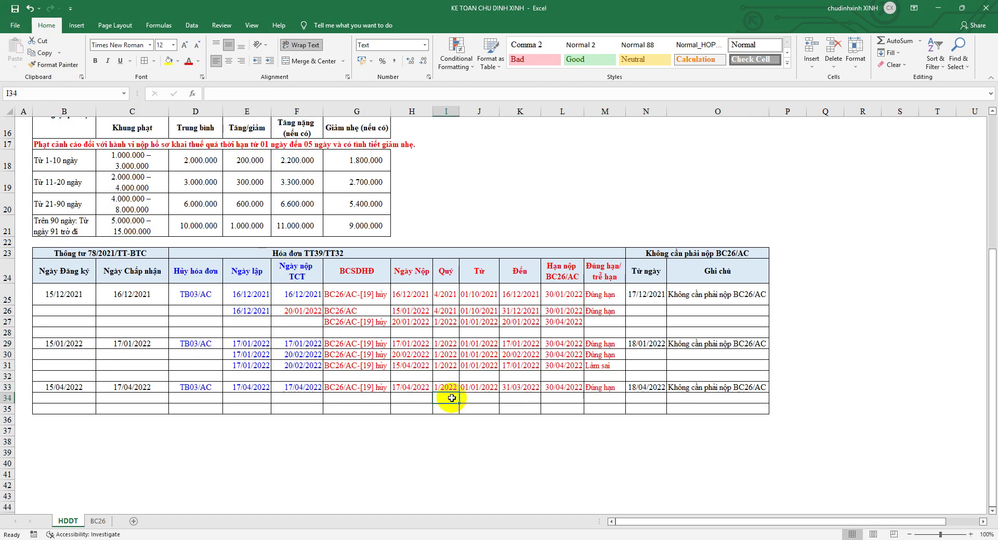
# Step: Compare row 33's Ngày nộp TCT and BCSDHĐ report type with the BC26/AC type in row 26
pyautogui.click(304, 391)
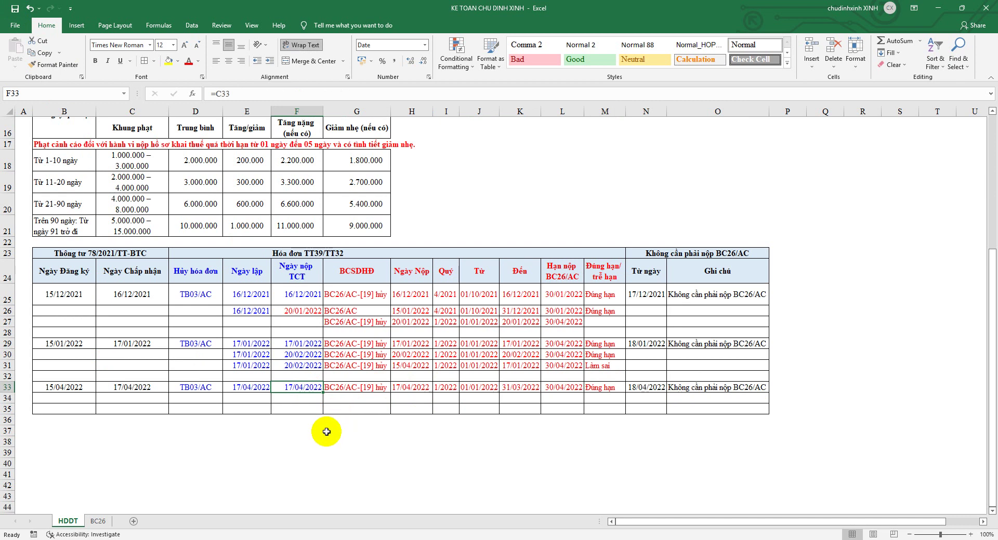
pyautogui.click(379, 389)
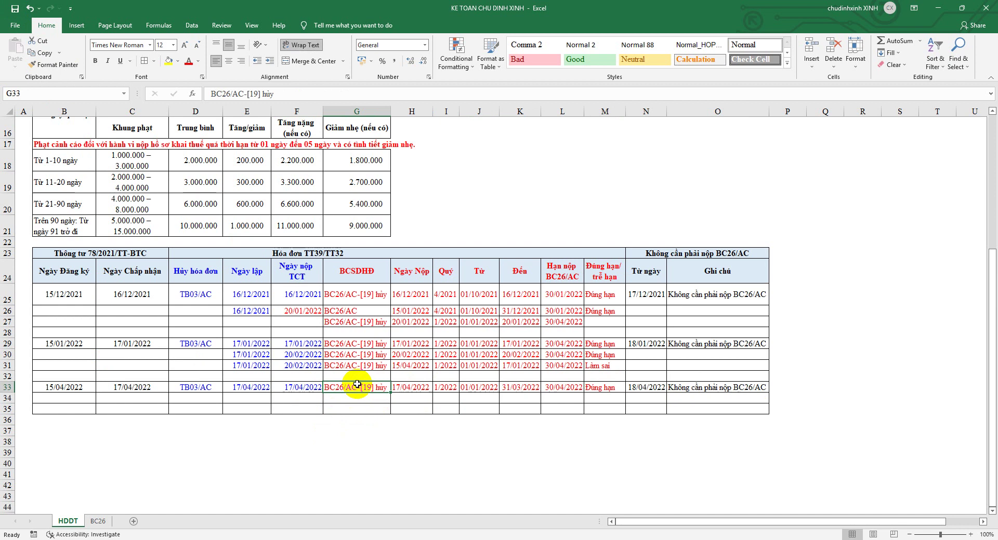
pyautogui.click(364, 310)
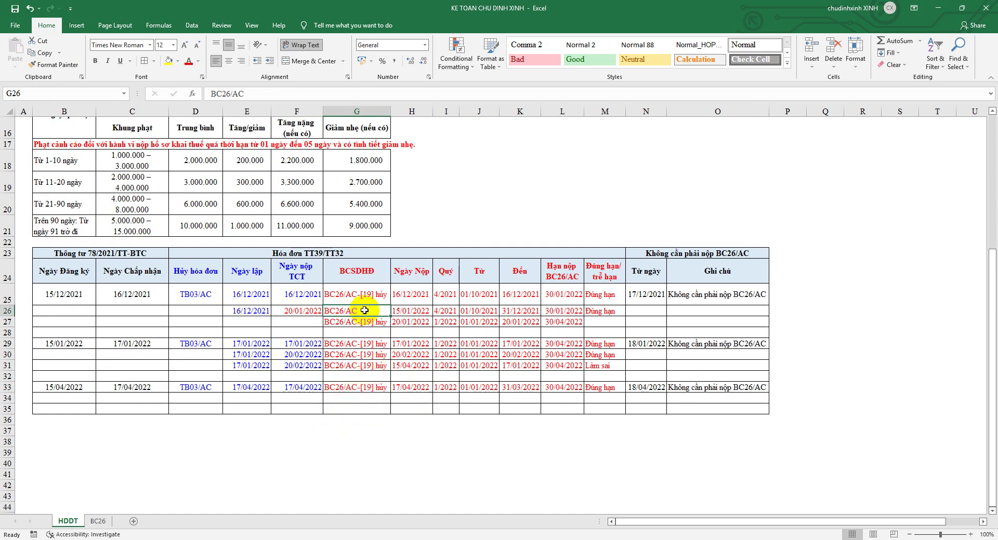
pyautogui.click(382, 391)
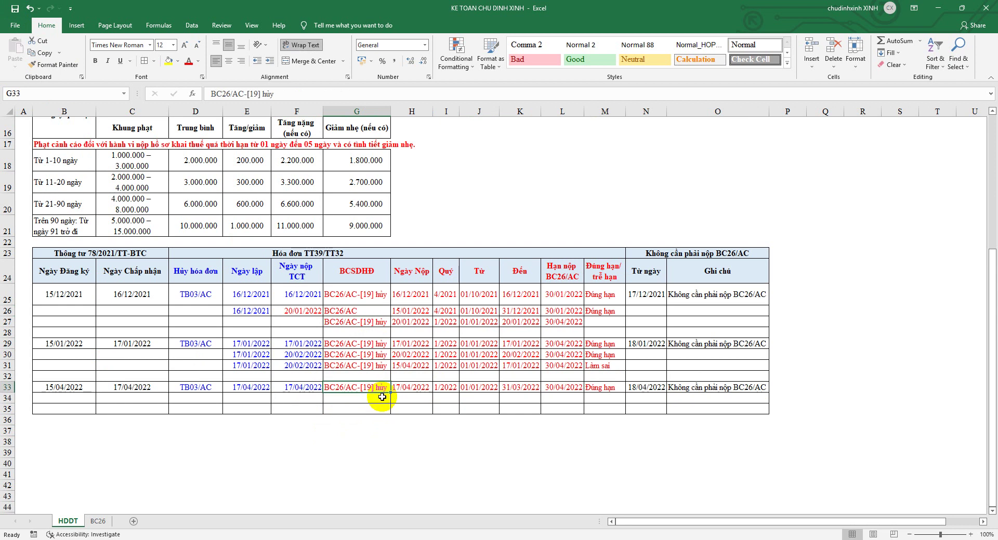
pyautogui.click(383, 396)
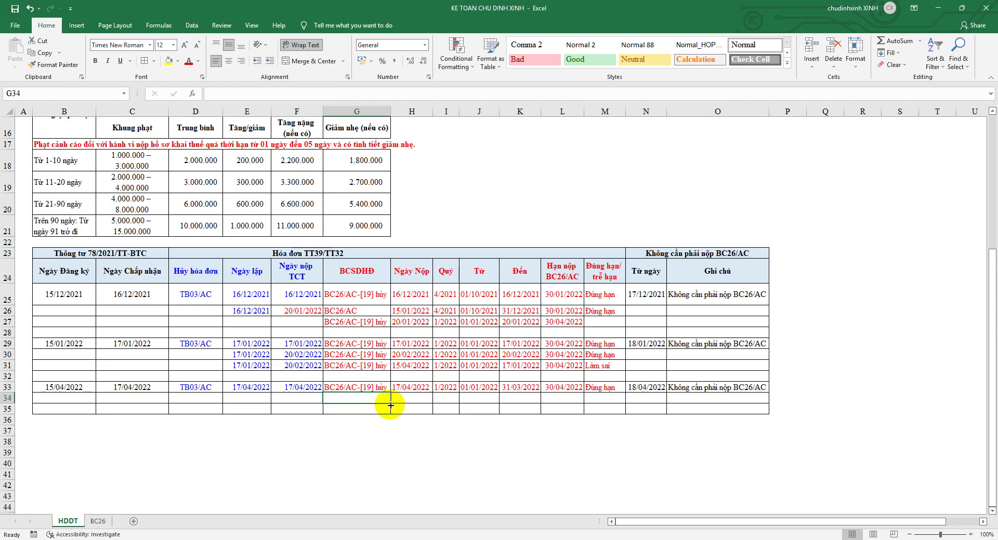
# Step: Enter the note "+ KHÔNG NỘP BC26/AC Qúy 2/2022" in G34, below row 33's BCSDHĐ report type
pyautogui.write('+')
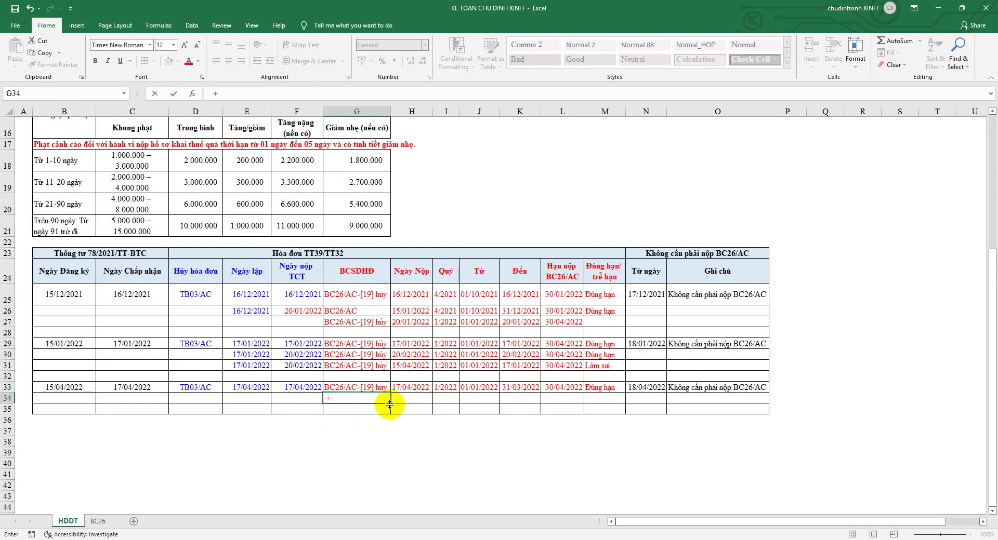
pyautogui.write(' KHÔNG NỘP BC 26/AC')
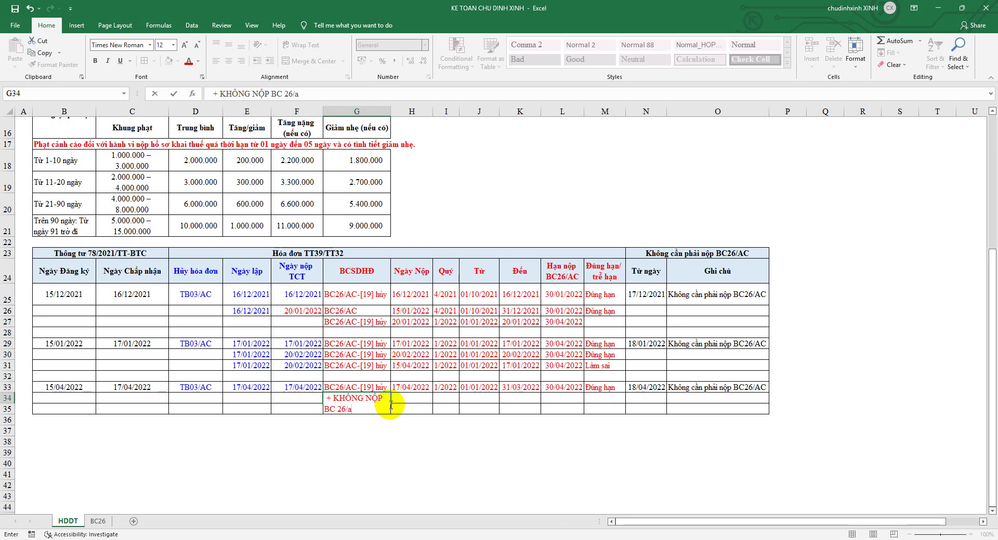
pyautogui.click(338, 409)
pyautogui.press('BackSpace')
pyautogui.click(367, 410)
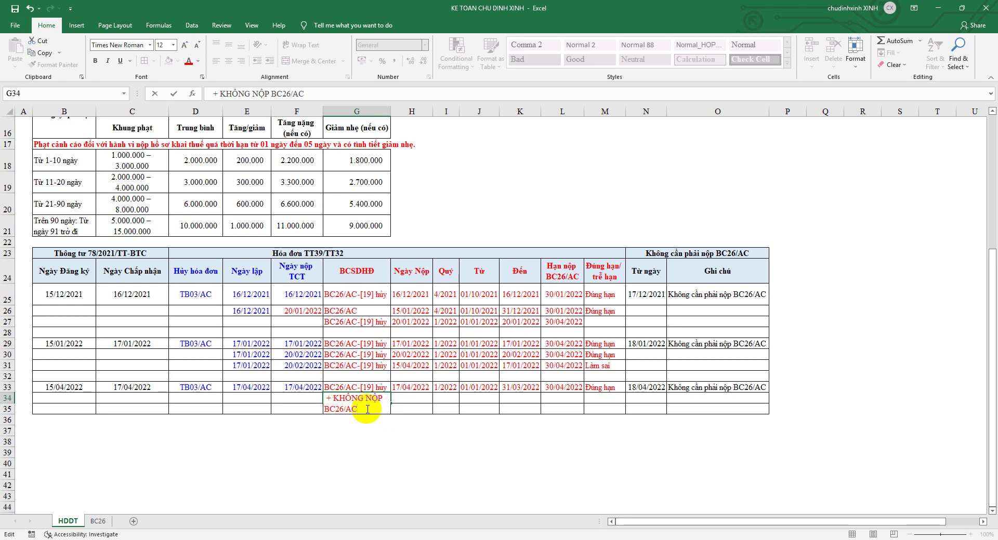
pyautogui.write('Qqu')
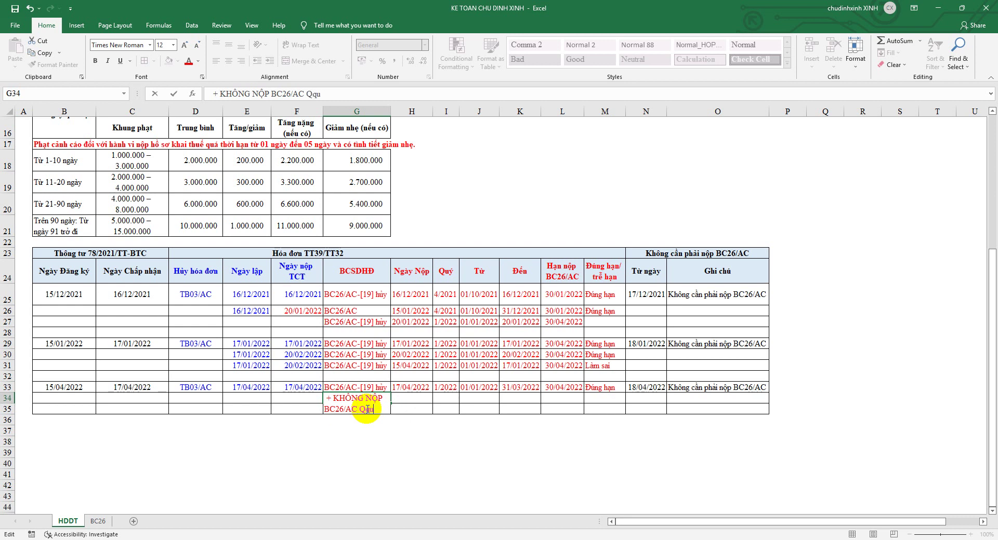
pyautogui.press('BackSpace')
pyautogui.press('BackSpace')
pyautogui.press('BackSpace')
pyautogui.press('BackSpace')
pyautogui.write('02')
pyautogui.hotkey('ctrl', 'Return')
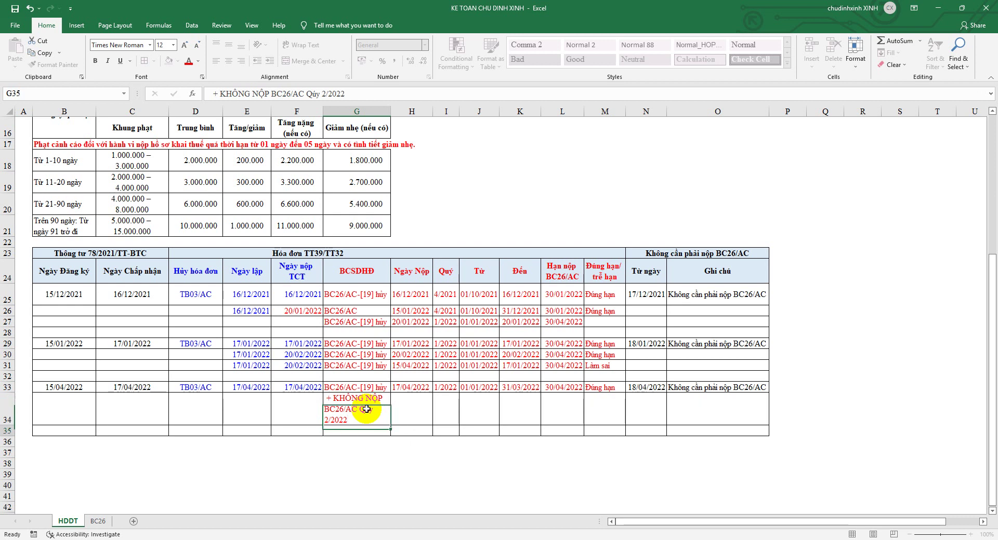
# Step: Turn off text wrapping for the note in G34 so it runs on a single line
pyautogui.click(294, 46)
pyautogui.click(294, 46)
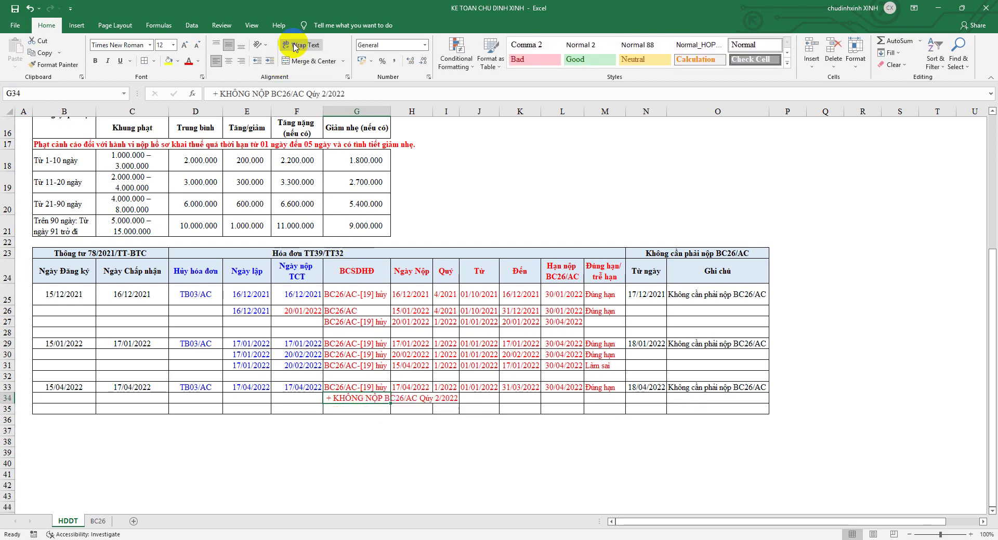
pyautogui.click(374, 417)
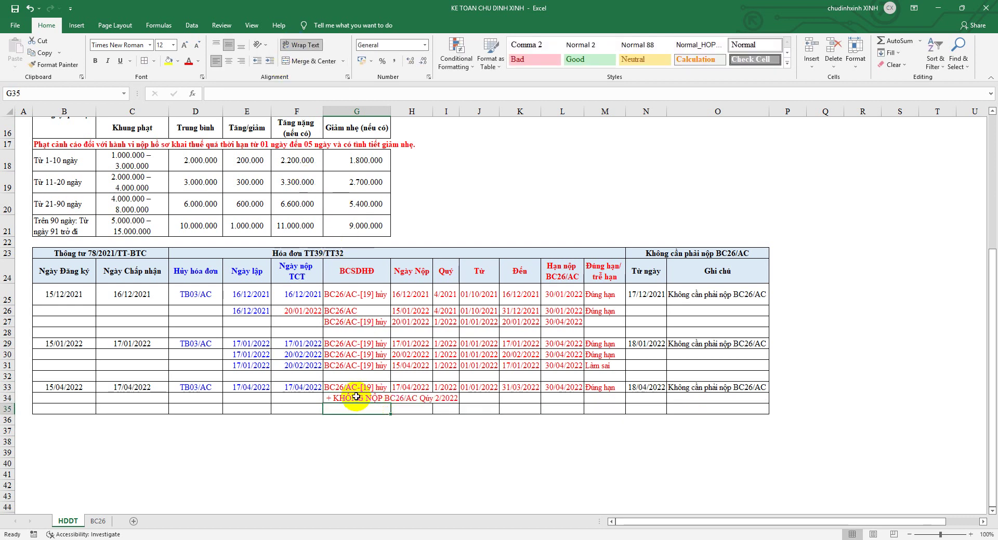
pyautogui.click(356, 399)
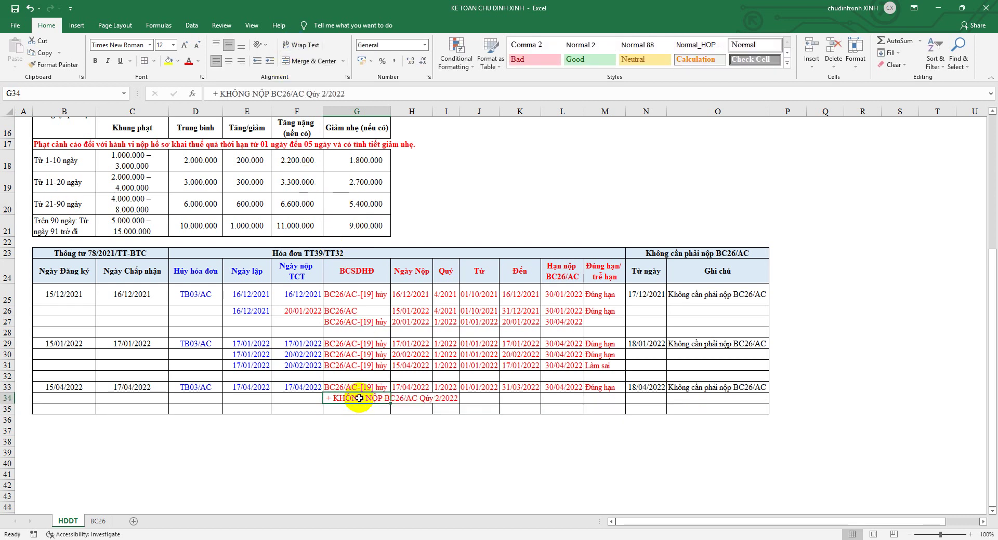
# Step: Check row 33's BCSDHĐ type, Ngày lập and Ngày nộp TCT against the note in G34
pyautogui.click(332, 385)
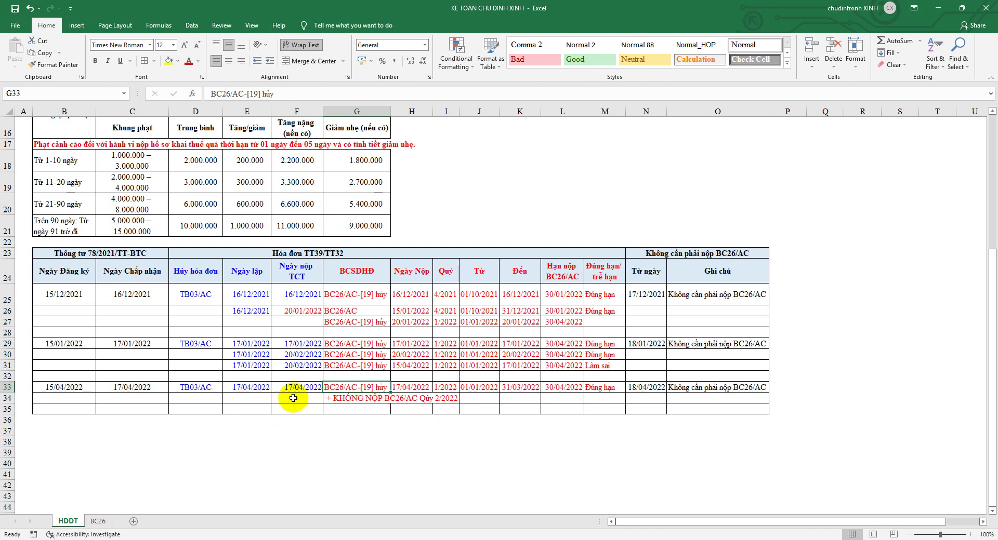
pyautogui.click(254, 387)
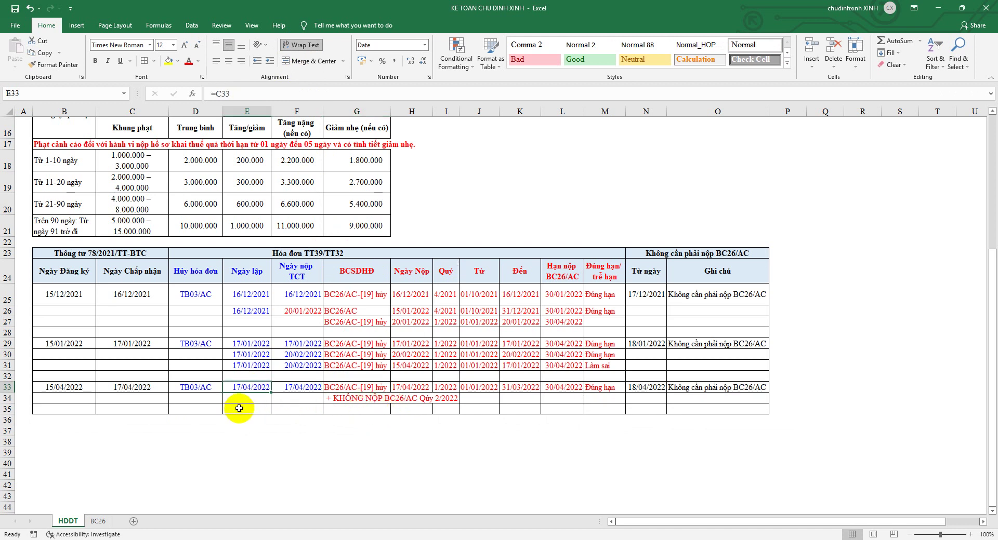
pyautogui.click(287, 389)
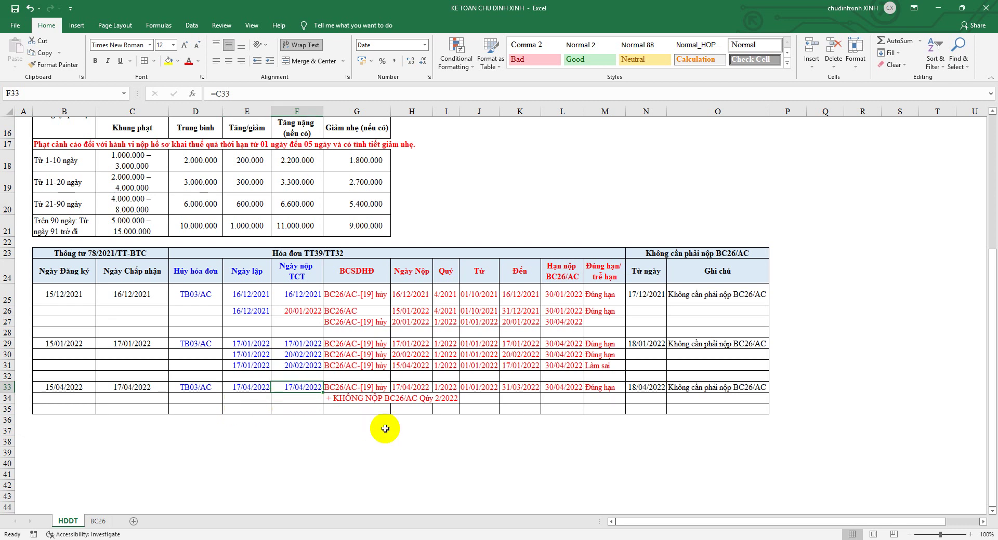
pyautogui.click(360, 399)
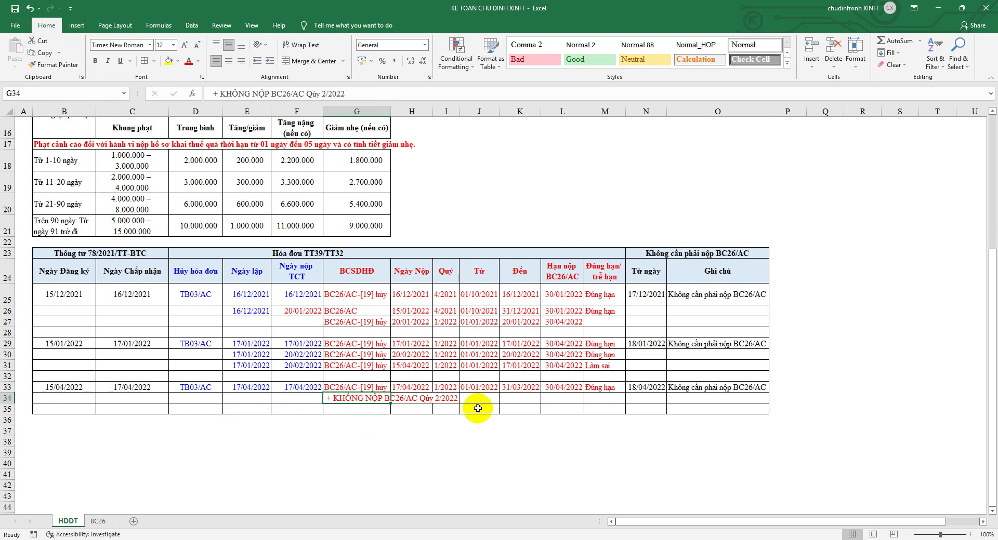
# Step: Review the late-filing penalty table B15:G21 together with the BC26/AC timeline table below it
pyautogui.scroll(1, 472, 405)
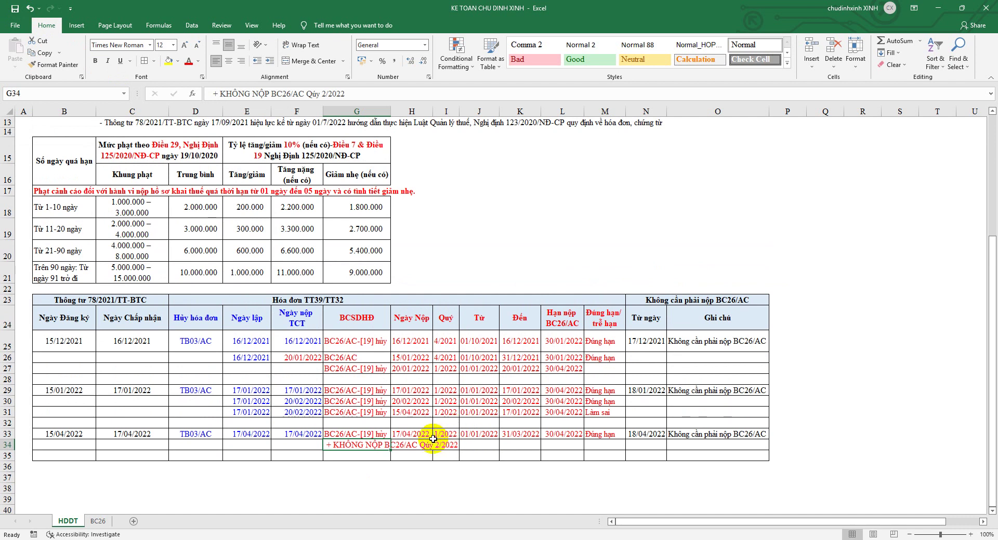
pyautogui.scroll(1, 203, 286)
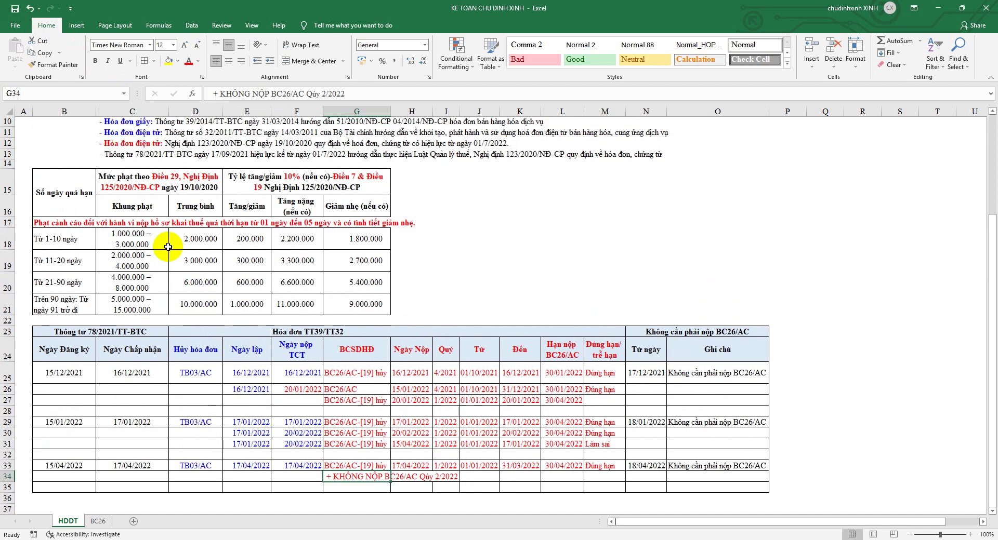
pyautogui.moveTo(57, 180); pyautogui.dragTo(387, 311)
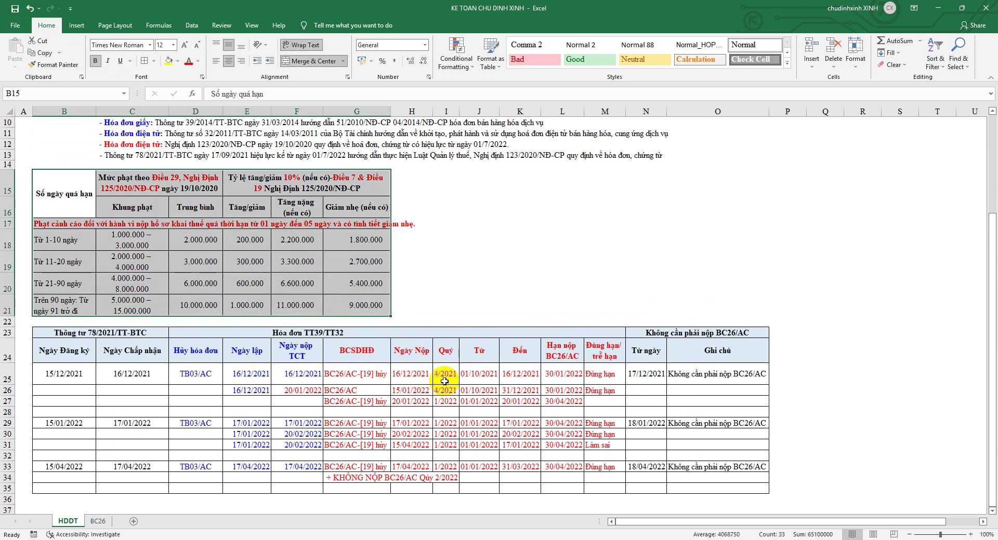
pyautogui.scroll(1, 440, 395)
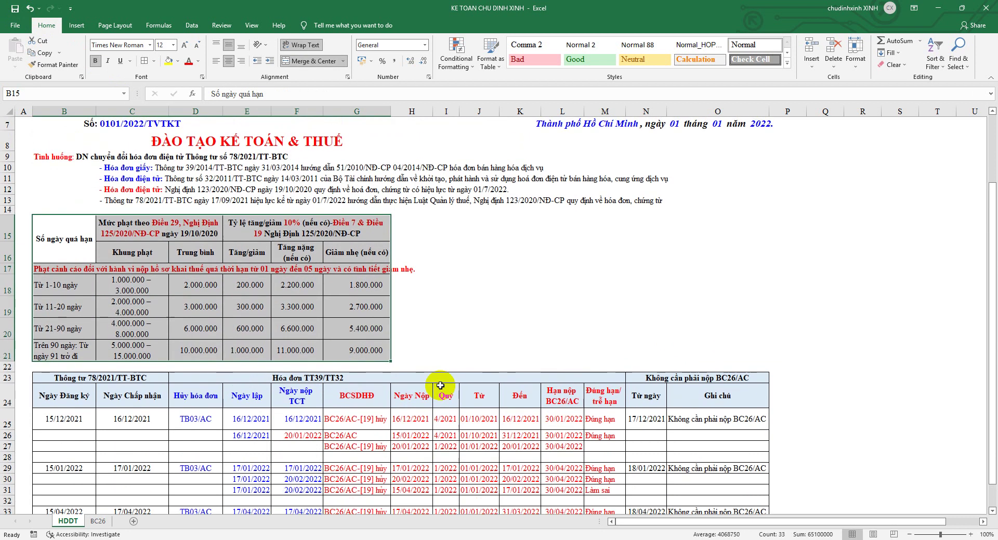
pyautogui.scroll(-3, 440, 384)
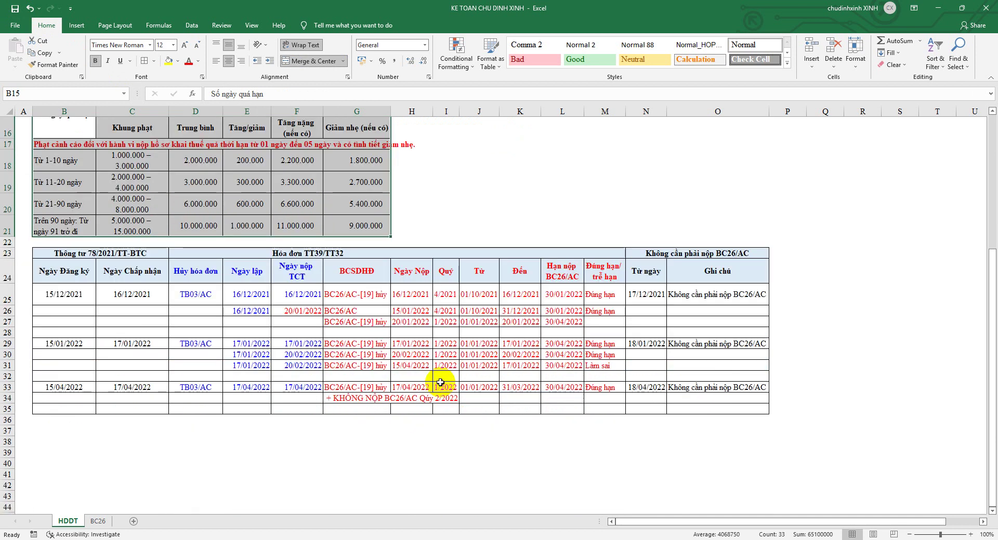
pyautogui.scroll(4, 442, 380)
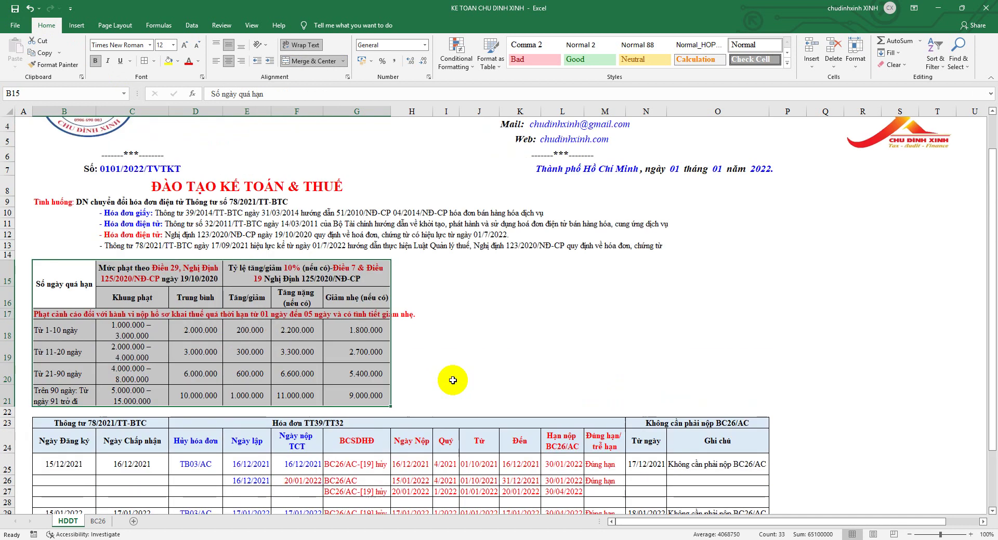